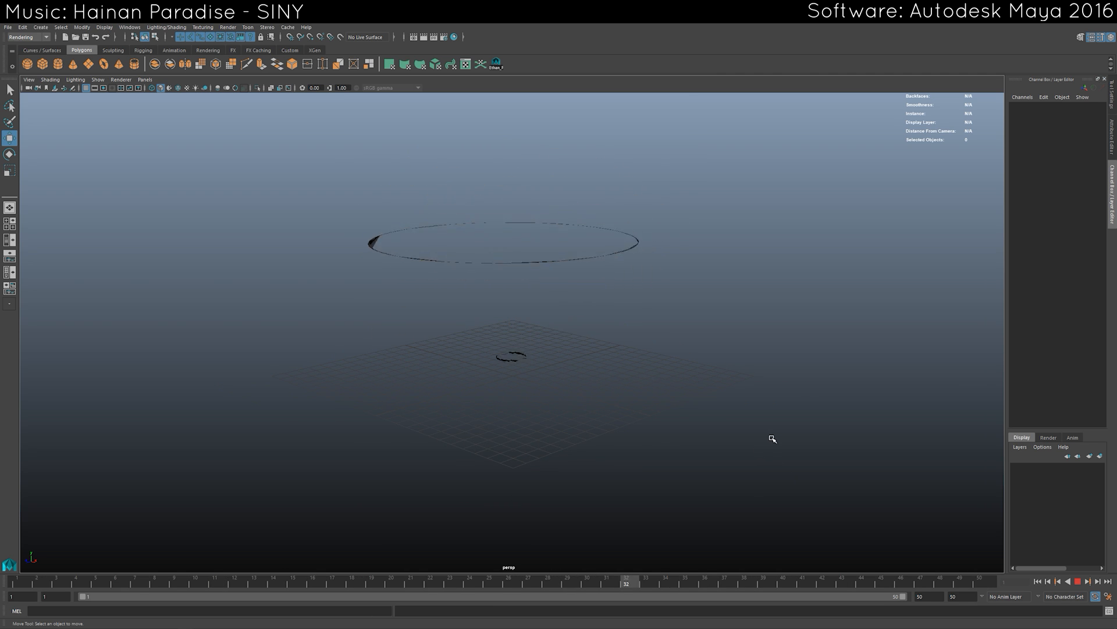
Play and scrub through the mushroom cloud animation while viewing it from different angles and distances.
{"action": "left_click_drag", "start_coordinate": [771, 438], "coordinate": [740, 415], "text": "alt"}
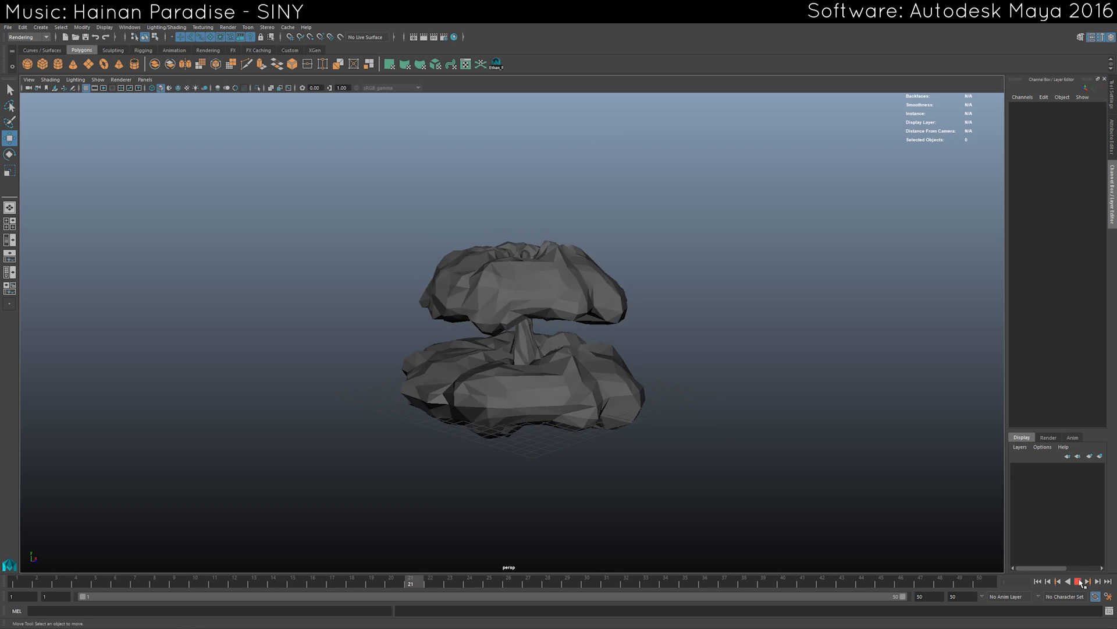
{"action": "left_click", "coordinate": [599, 587]}
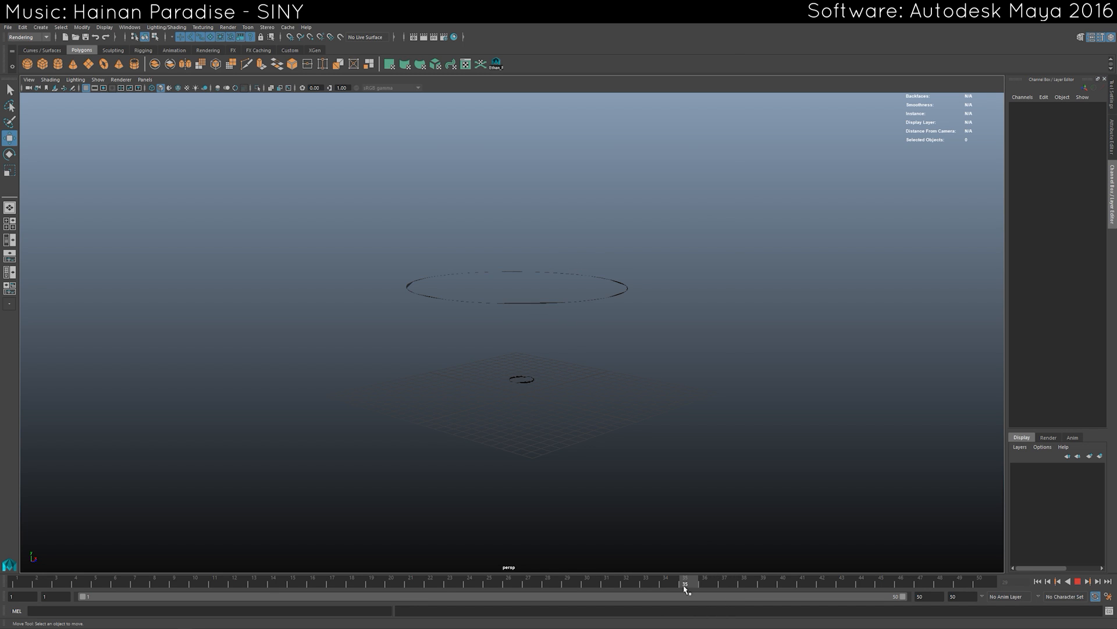
{"action": "left_click_drag", "start_coordinate": [319, 578], "coordinate": [640, 580]}
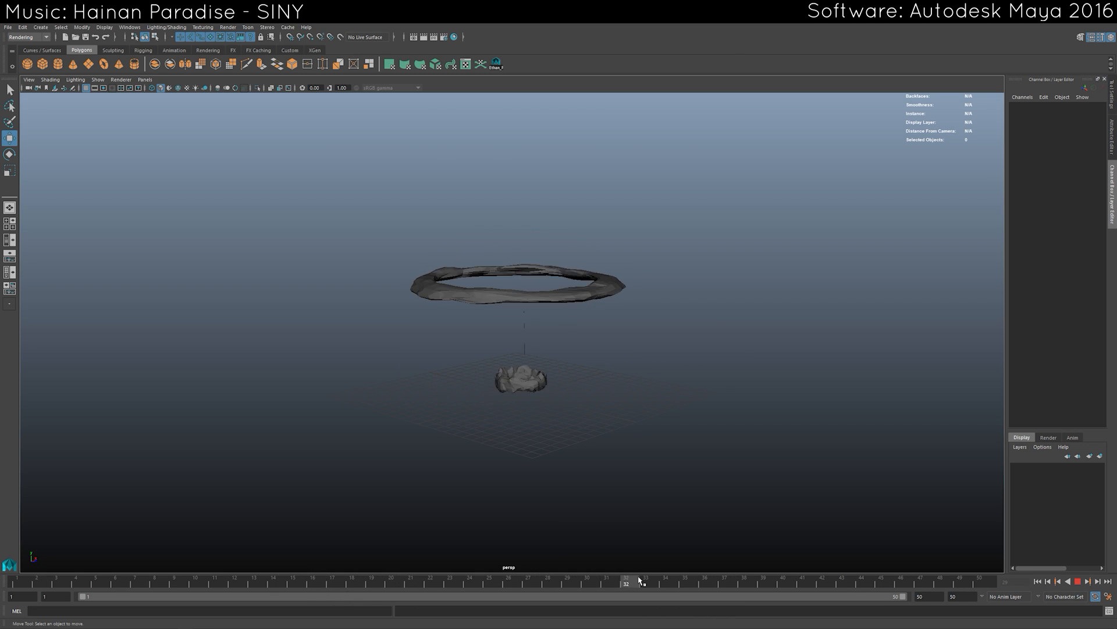
{"action": "mouse_move", "coordinate": [187, 583]}
{"action": "left_mouse_down"}
{"action": "mouse_move", "coordinate": [579, 580]}
{"action": "mouse_move", "coordinate": [244, 579]}
{"action": "mouse_move", "coordinate": [489, 579]}
{"action": "left_mouse_up"}
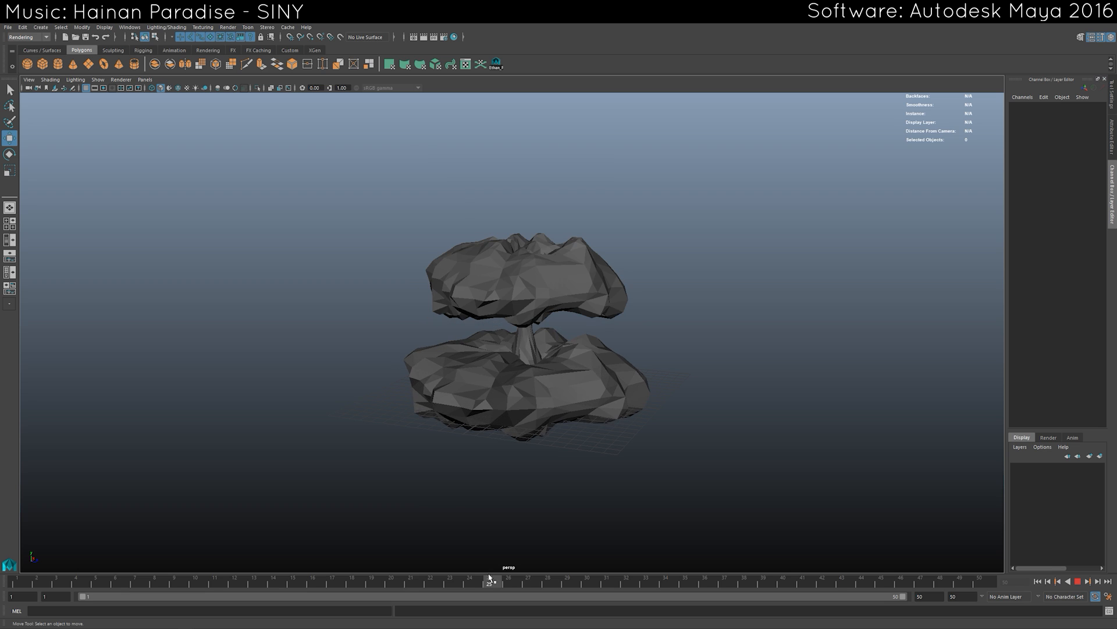
{"action": "left_click_drag", "start_coordinate": [245, 163], "coordinate": [435, 263], "text": "alt"}
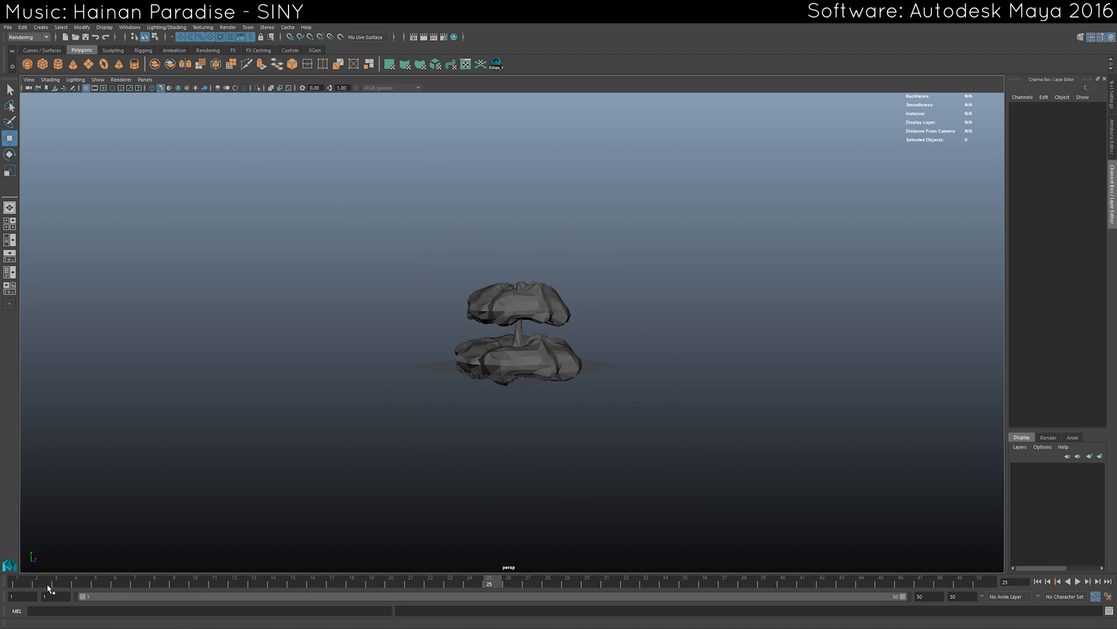
{"action": "left_click_drag", "start_coordinate": [33, 583], "coordinate": [90, 583]}
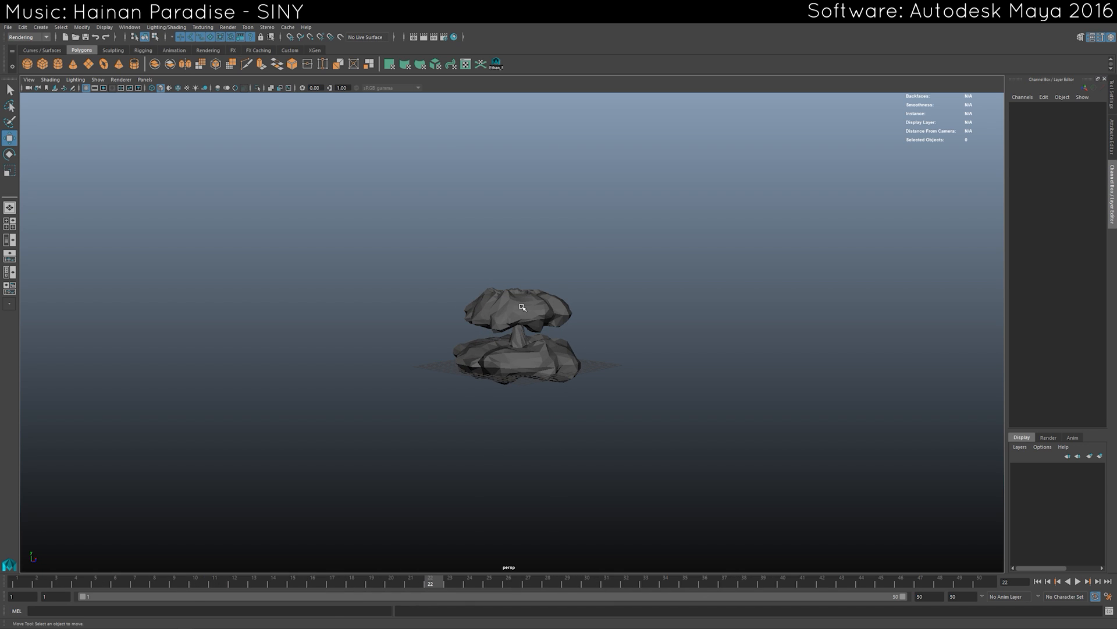
Rotate the whole mushroom_cloud group about 96° around Z, raise it about 16 units above the grid, and scrub its animation.
{"action": "left_click", "coordinate": [522, 307]}
{"action": "key", "text": "e"}
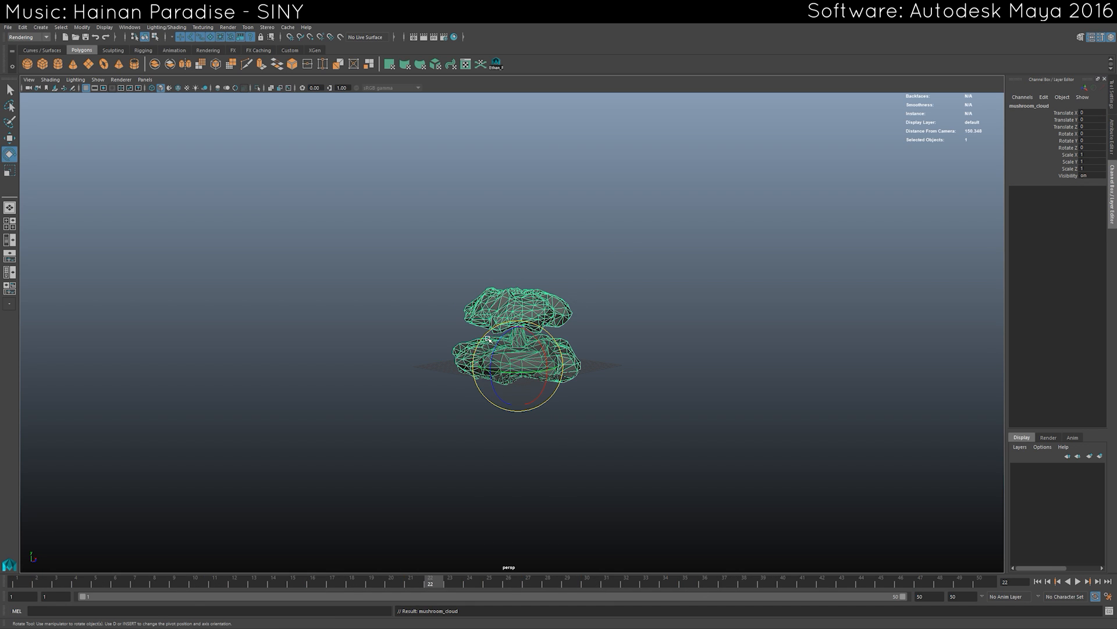
{"action": "left_click_drag", "start_coordinate": [501, 339], "coordinate": [573, 262]}
{"action": "key", "text": "w"}
{"action": "left_click_drag", "start_coordinate": [527, 317], "coordinate": [506, 333], "text": "alt"}
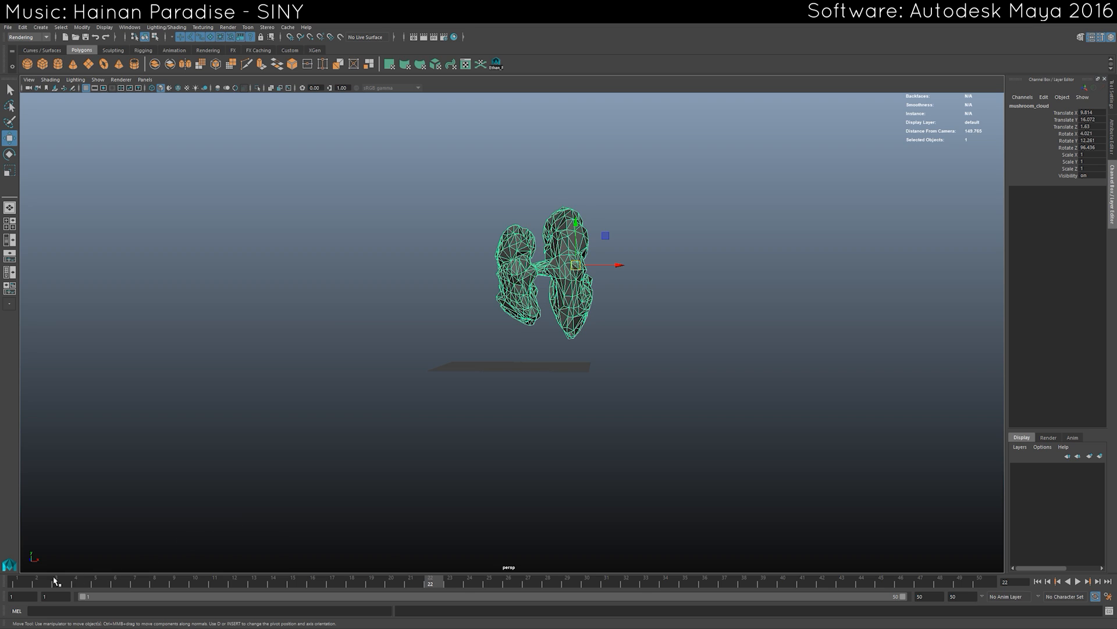
{"action": "left_click_drag", "start_coordinate": [54, 580], "coordinate": [391, 581]}
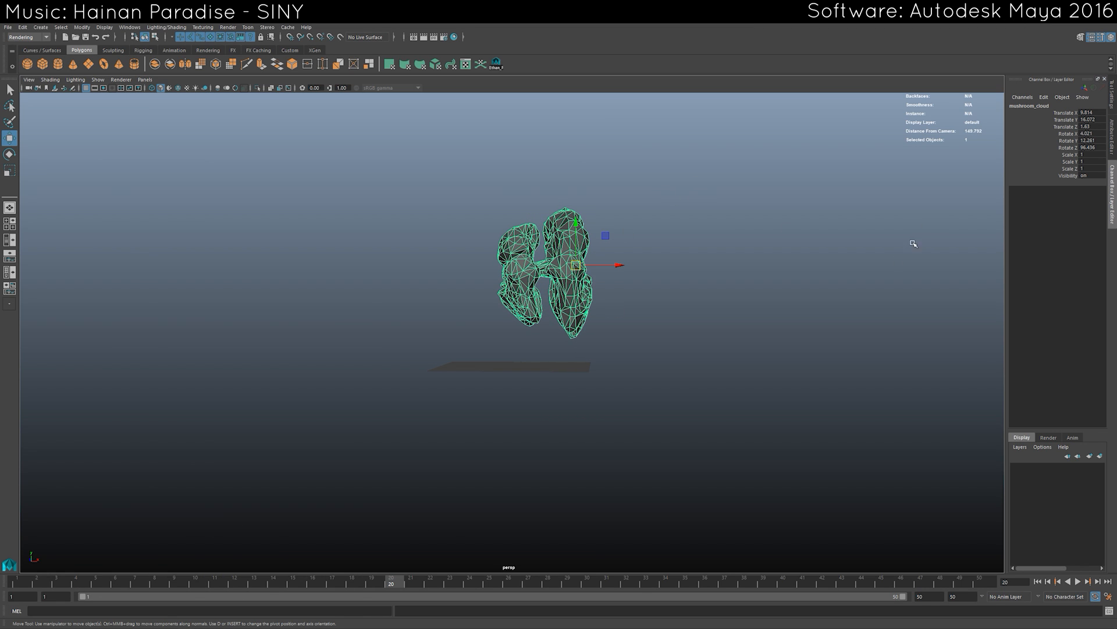
{"action": "left_click_drag", "start_coordinate": [54, 582], "coordinate": [489, 581]}
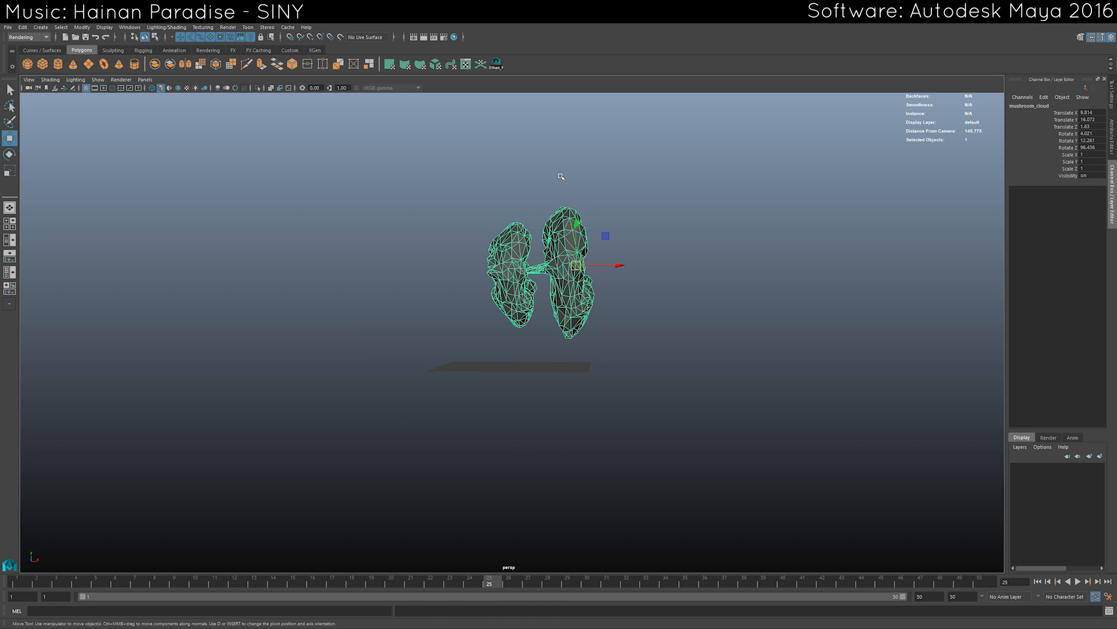
Turn the mushroom_cloud group further to about 147° around Z and raise it to about 23 units.
{"action": "key", "text": "e"}
{"action": "left_click_drag", "start_coordinate": [553, 297], "coordinate": [575, 265]}
{"action": "key", "text": "w"}
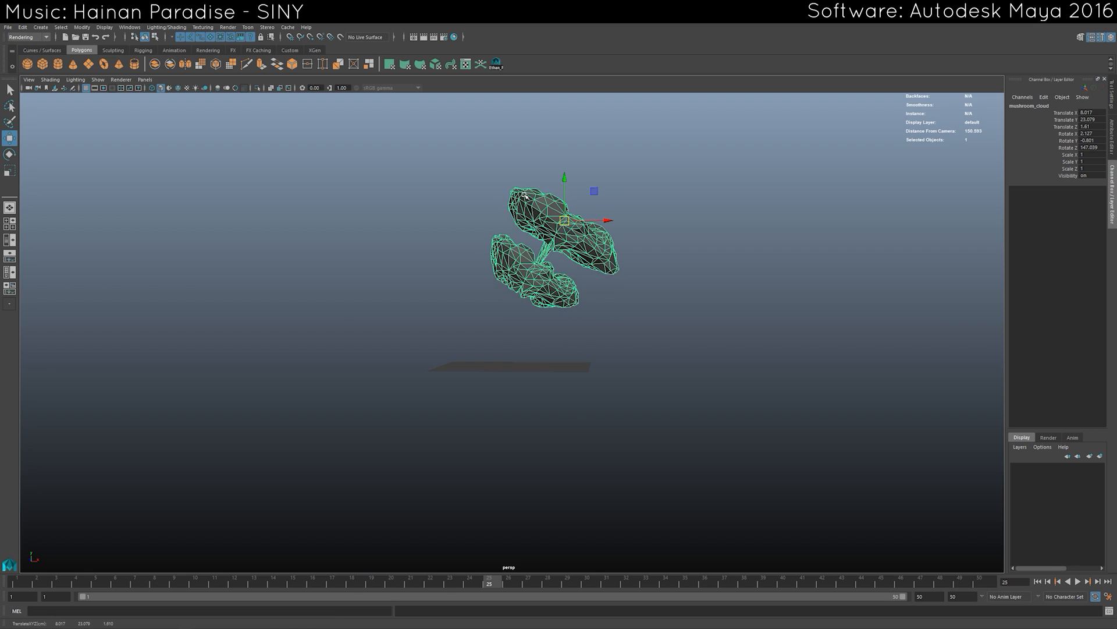
Rotate the ground_wave group about -146° around Z, move it down to the grid separately from the cap, and play the animation.
{"action": "left_click", "coordinate": [556, 214]}
{"action": "key", "text": "e"}
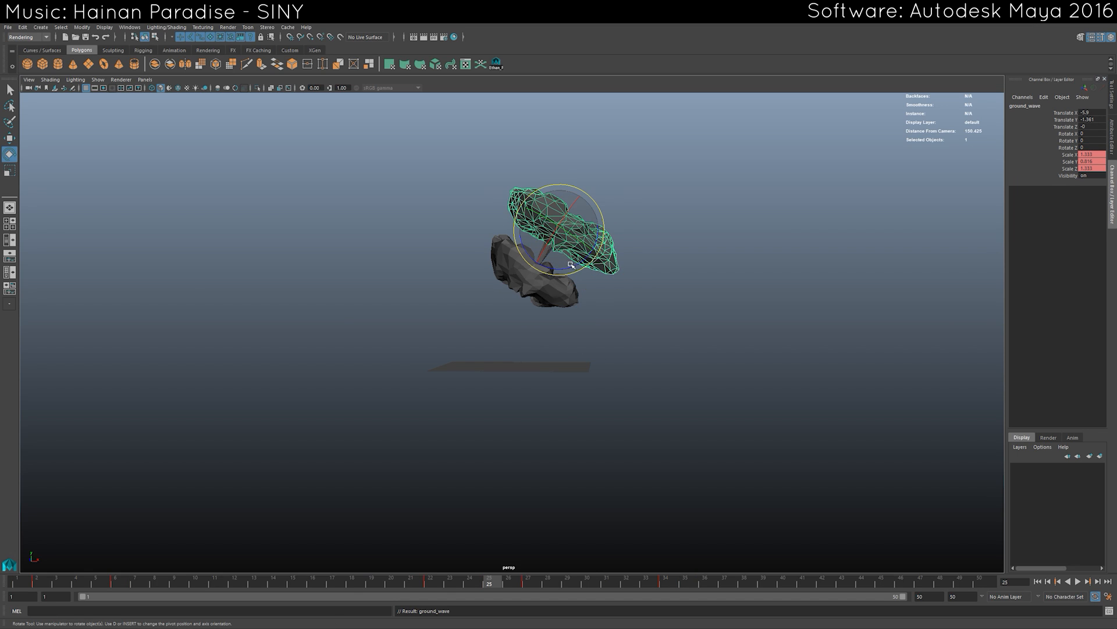
{"action": "left_click_drag", "start_coordinate": [571, 265], "coordinate": [523, 343]}
{"action": "key", "text": "w"}
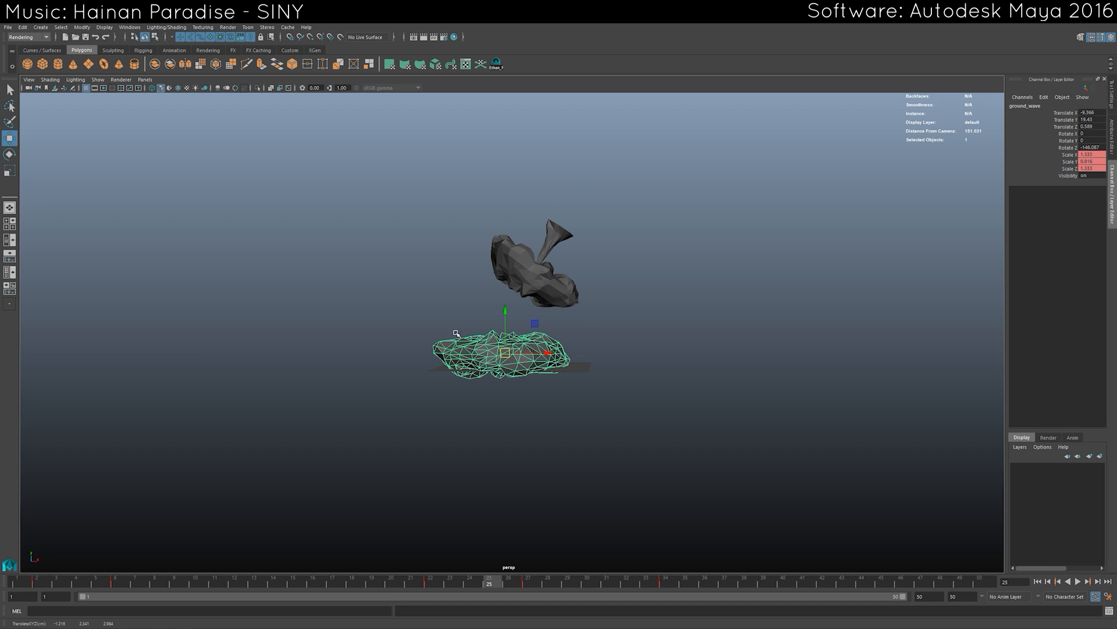
{"action": "left_click_drag", "start_coordinate": [453, 326], "coordinate": [457, 331], "text": "alt"}
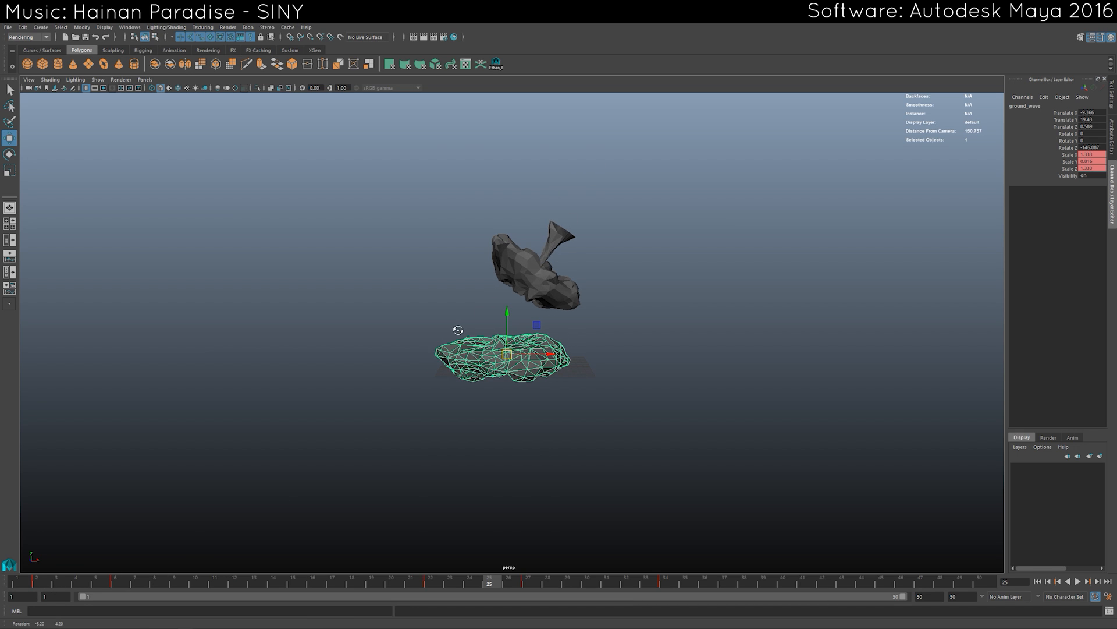
{"action": "key", "text": "alt+v"}
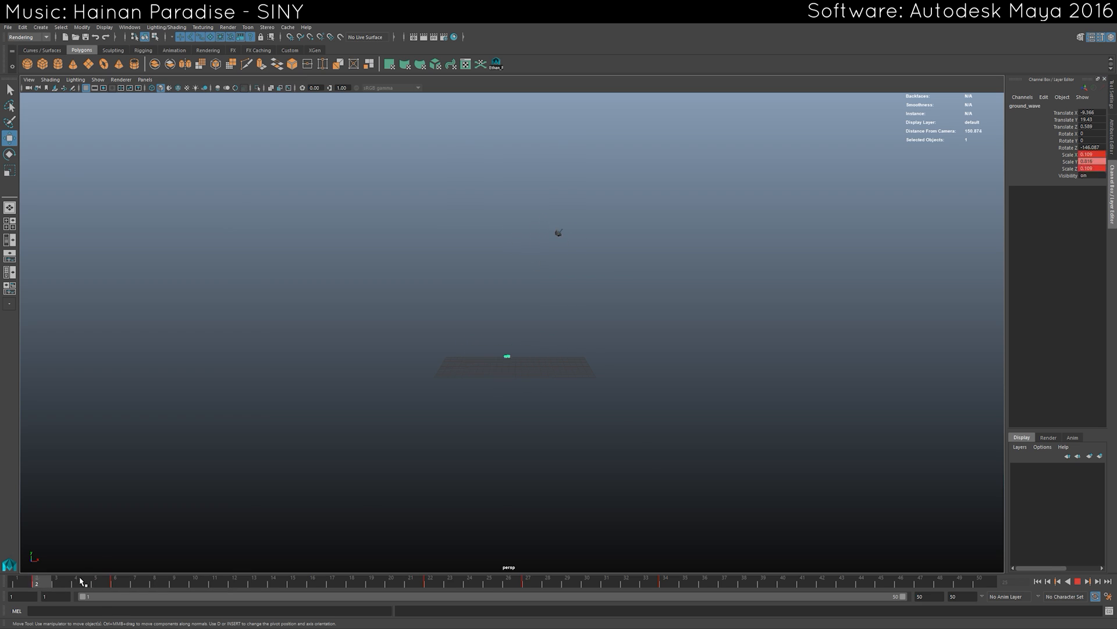
{"action": "key", "text": "alt+v"}
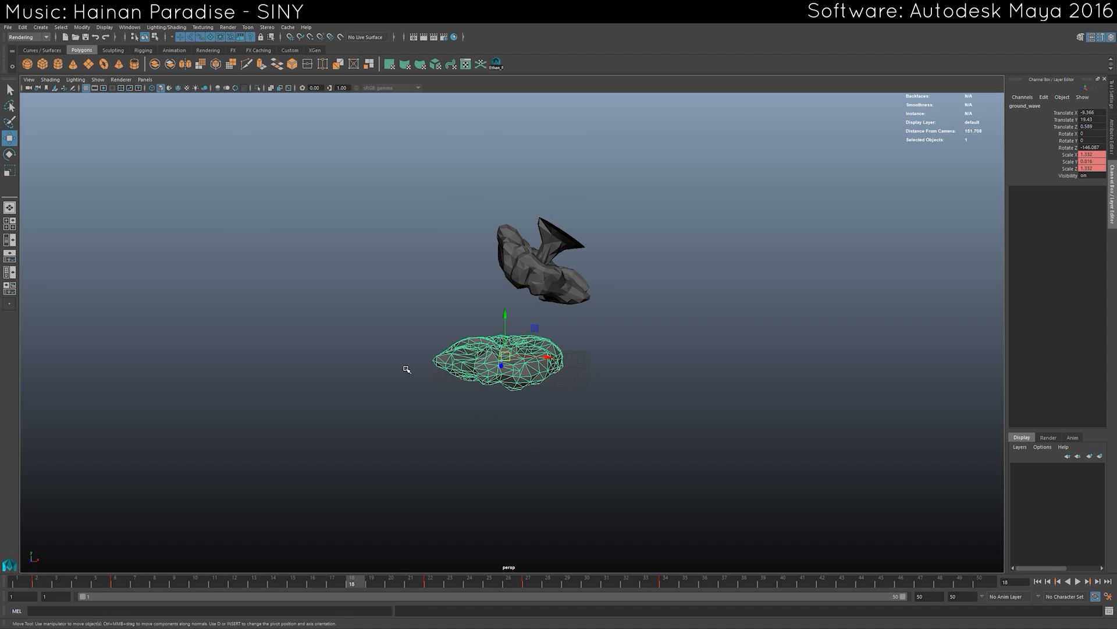
Undo all rotations and moves of the ground_wave and mushroom_cloud groups and clear the selection.
{"action": "key", "text": "ctrl+z"}
{"action": "key", "text": "ctrl+z"}
{"action": "key", "text": "ctrl+z"}
{"action": "key", "text": "ctrl+z"}
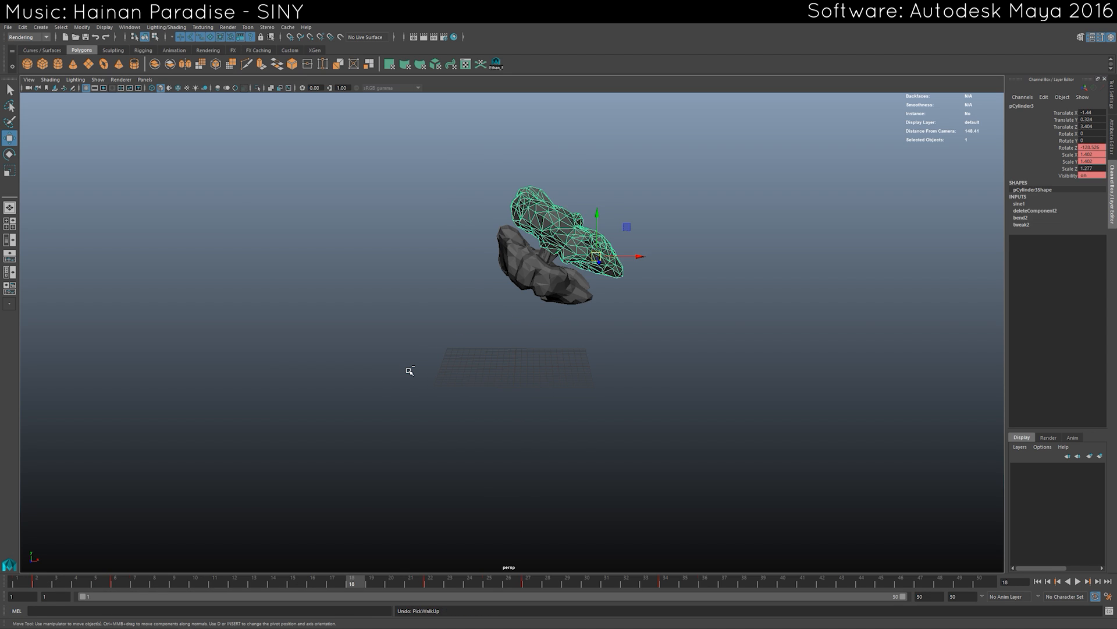
{"action": "key", "text": "ctrl+z"}
{"action": "key", "text": "ctrl+z"}
{"action": "key", "text": "ctrl+z"}
{"action": "key", "text": "ctrl+z"}
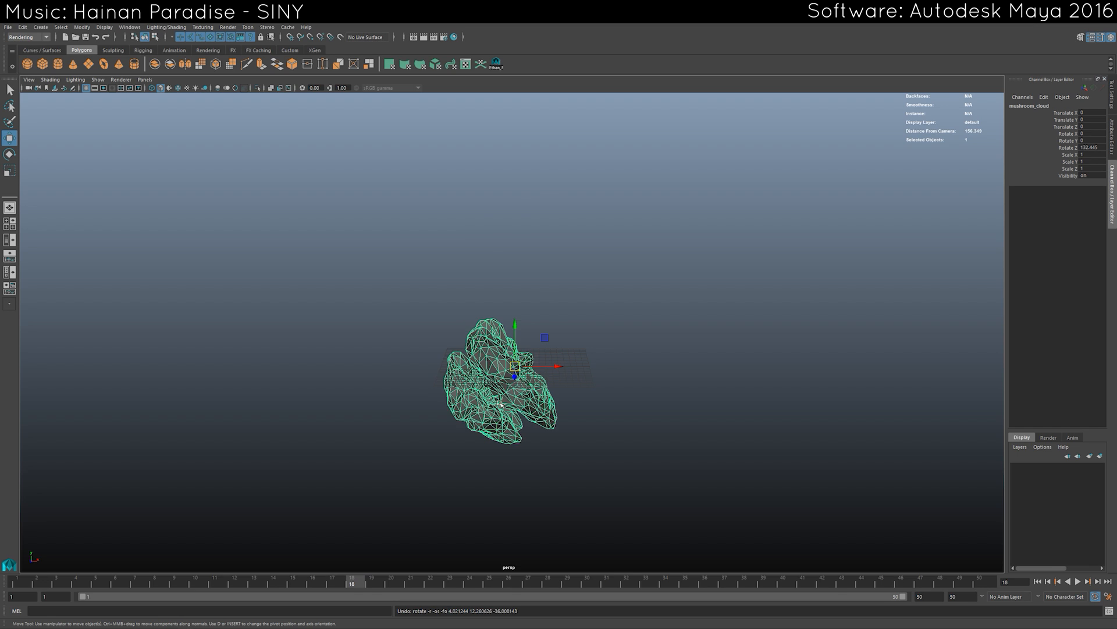
{"action": "key", "text": "ctrl+z"}
{"action": "key", "text": "ctrl+z"}
{"action": "key", "text": "ctrl+z"}
{"action": "left_click", "coordinate": [483, 454]}
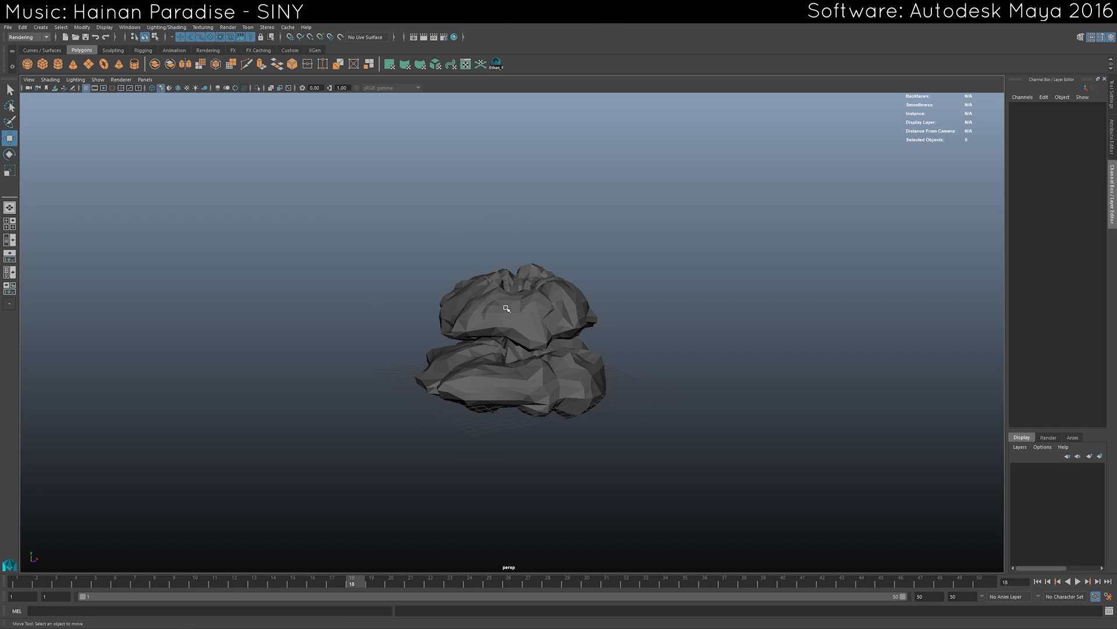
Turn on the display of deformers in the viewport and scrub the animation to frame 34.
{"action": "left_click_drag", "start_coordinate": [84, 583], "coordinate": [114, 583]}
{"action": "left_click_drag", "start_coordinate": [252, 594], "coordinate": [470, 584]}
{"action": "left_click", "coordinate": [129, 81]}
{"action": "mouse_move", "coordinate": [95, 81]}
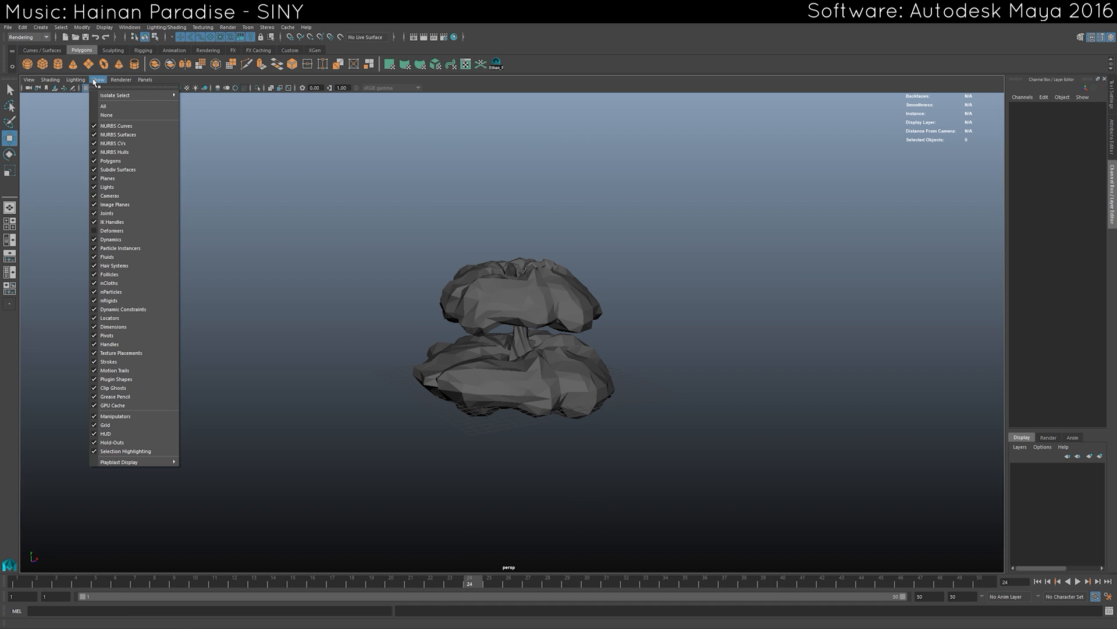
{"action": "left_click", "coordinate": [111, 231]}
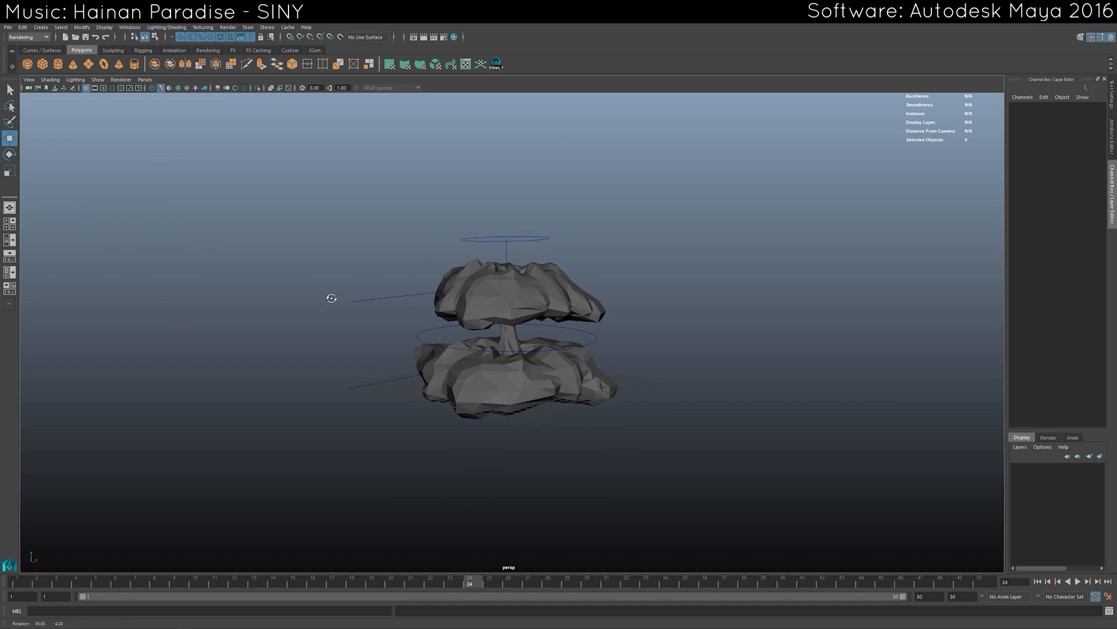
{"action": "left_click_drag", "start_coordinate": [28, 583], "coordinate": [666, 582]}
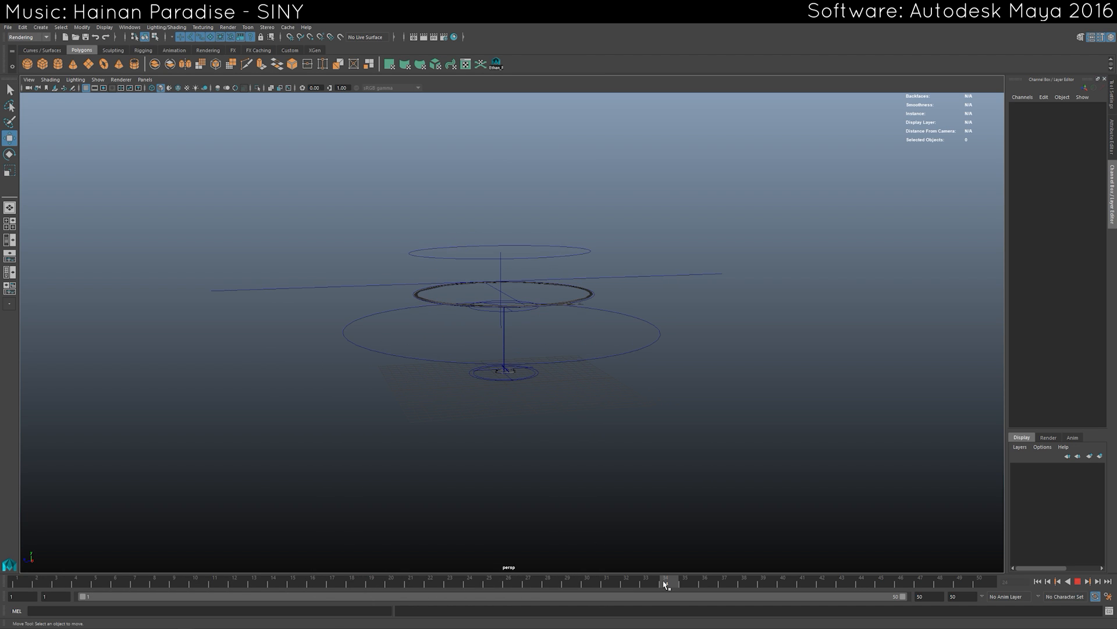
Examine the cap and stem deformer handles and the upper cloud mesh by selecting them and scrubbing the animation.
{"action": "left_click_drag", "start_coordinate": [303, 258], "coordinate": [300, 307]}
{"action": "scroll", "coordinate": [381, 360], "scroll_direction": "up", "scroll_amount": 2}
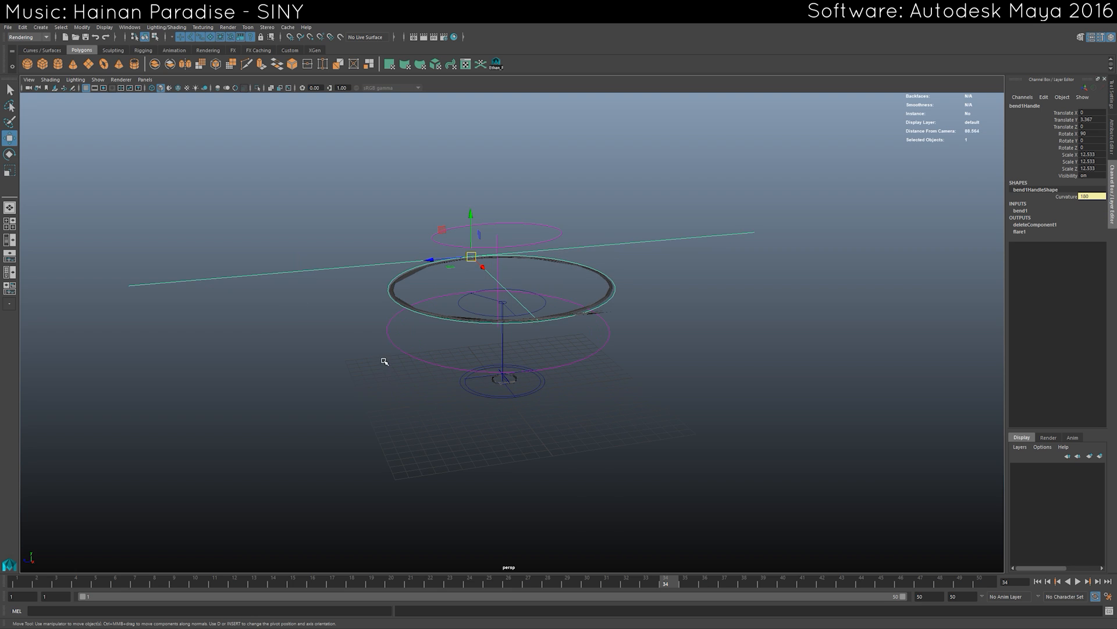
{"action": "left_click_drag", "start_coordinate": [424, 344], "coordinate": [422, 373]}
{"action": "left_click_drag", "start_coordinate": [560, 343], "coordinate": [534, 329], "text": "alt"}
{"action": "left_click", "coordinate": [521, 391]}
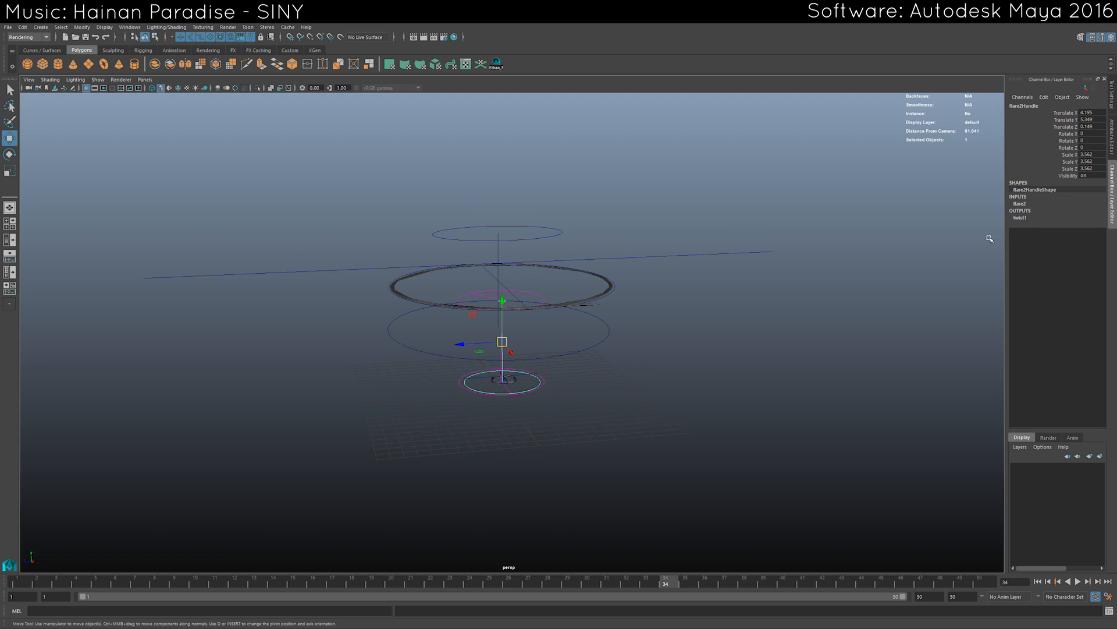
{"action": "left_click_drag", "start_coordinate": [660, 589], "coordinate": [430, 588]}
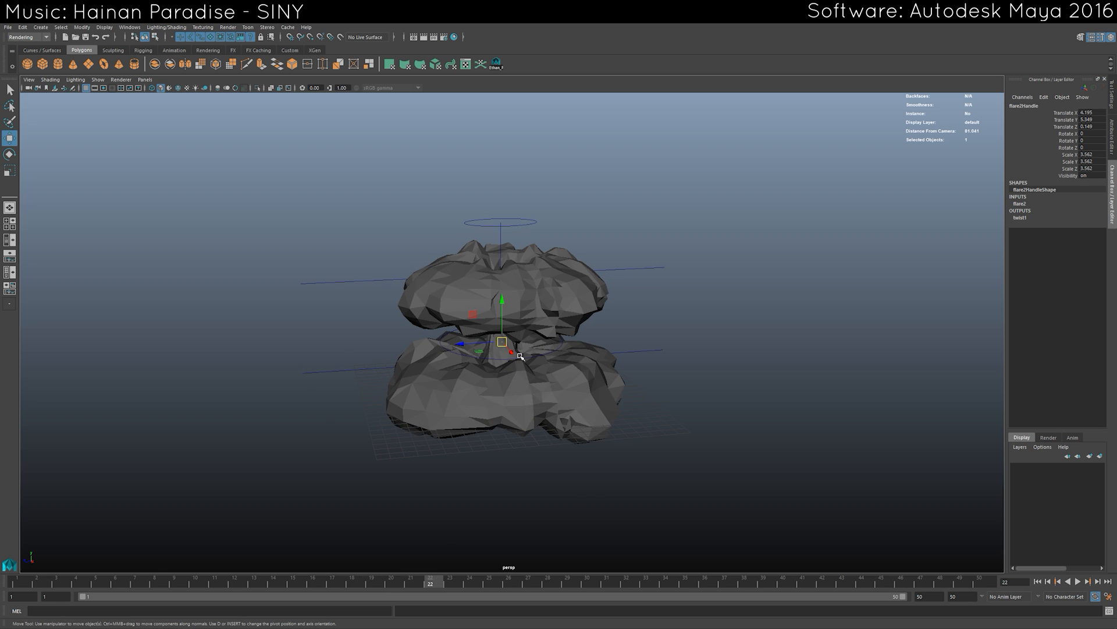
{"action": "left_click", "coordinate": [580, 302]}
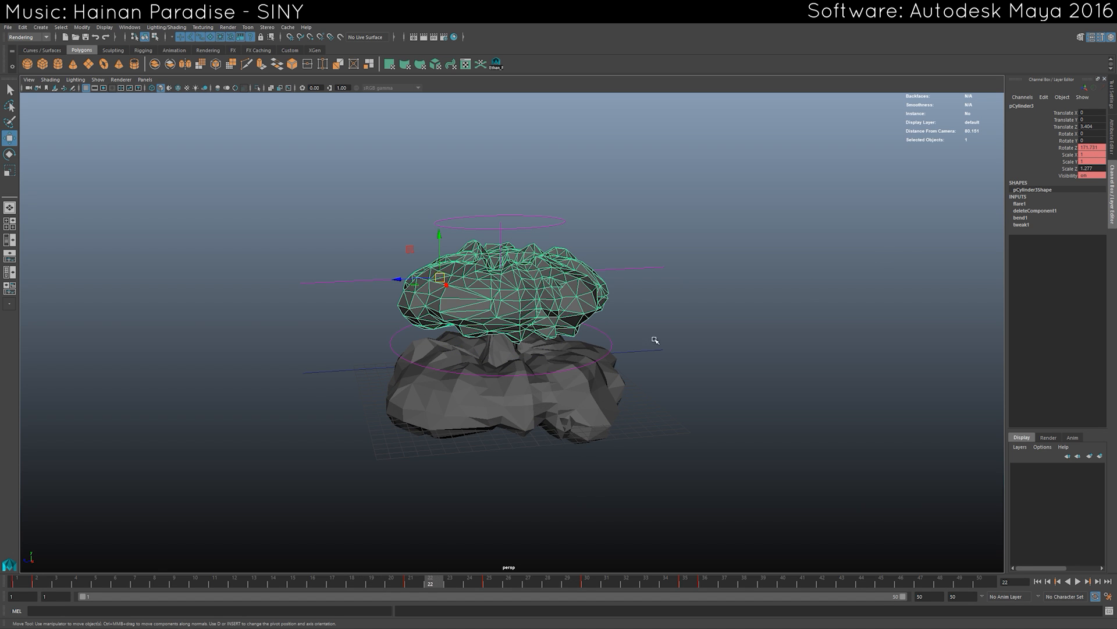
{"action": "left_click_drag", "start_coordinate": [399, 589], "coordinate": [650, 586]}
{"action": "left_click_drag", "start_coordinate": [419, 501], "coordinate": [616, 506], "text": "alt"}
{"action": "left_click_drag", "start_coordinate": [593, 586], "coordinate": [429, 589]}
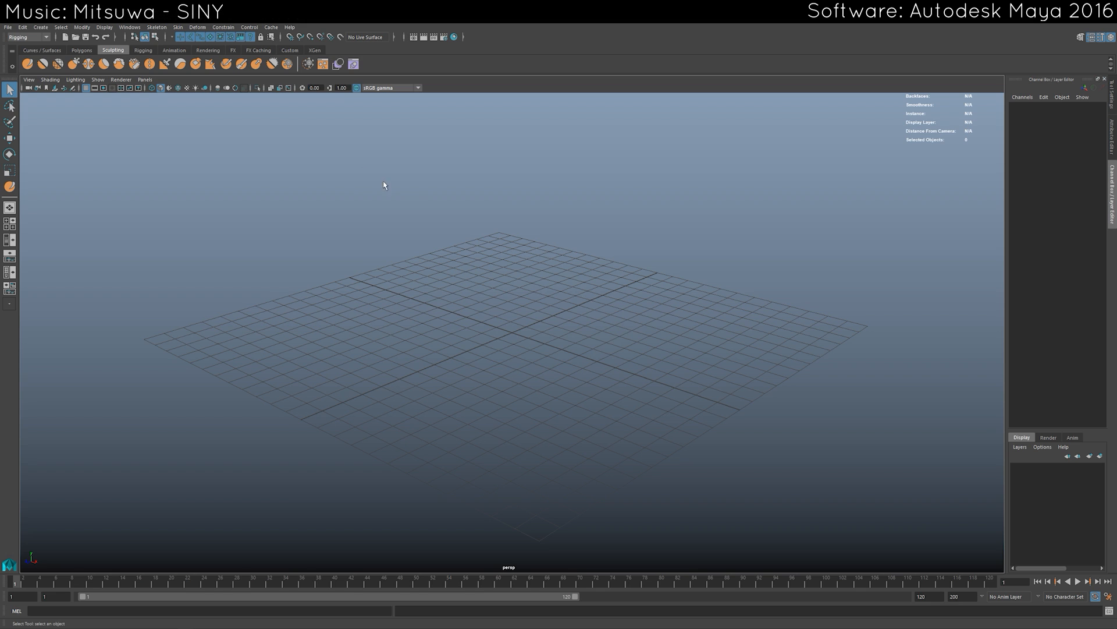
Import mushroomcloud.mb from the project's scenes folder into the empty scene.
{"action": "left_click_drag", "start_coordinate": [384, 185], "coordinate": [376, 183], "text": "alt"}
{"action": "scroll", "coordinate": [449, 191], "scroll_direction": "down", "scroll_amount": 3}
{"action": "left_click_drag", "start_coordinate": [550, 243], "coordinate": [461, 230], "text": "alt"}
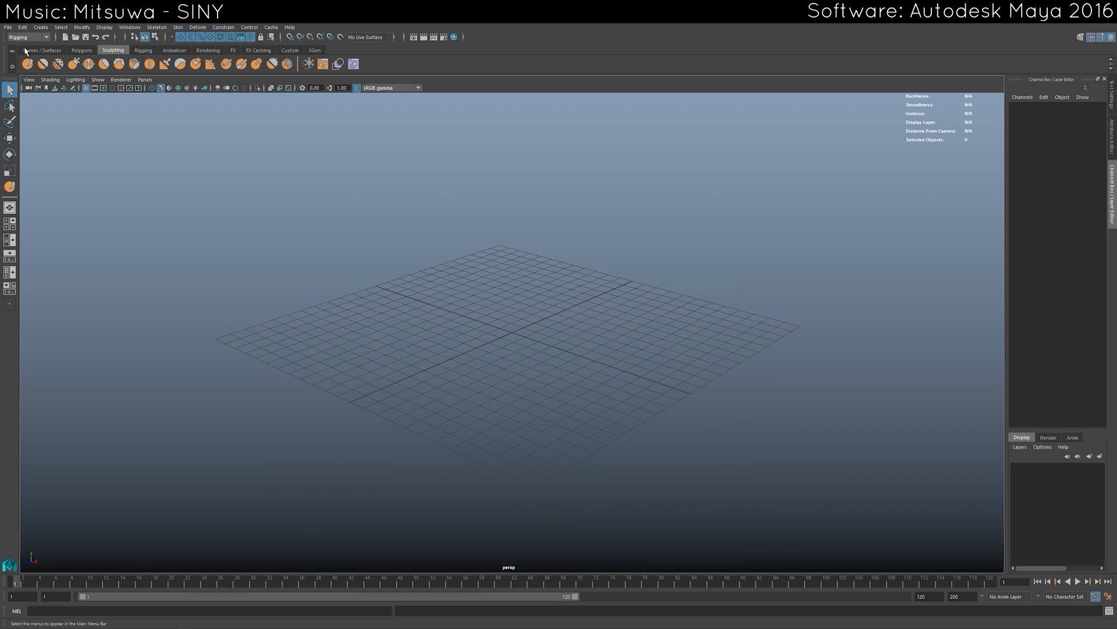
{"action": "left_click", "coordinate": [9, 28]}
{"action": "left_click", "coordinate": [35, 123]}
{"action": "left_click", "coordinate": [602, 206]}
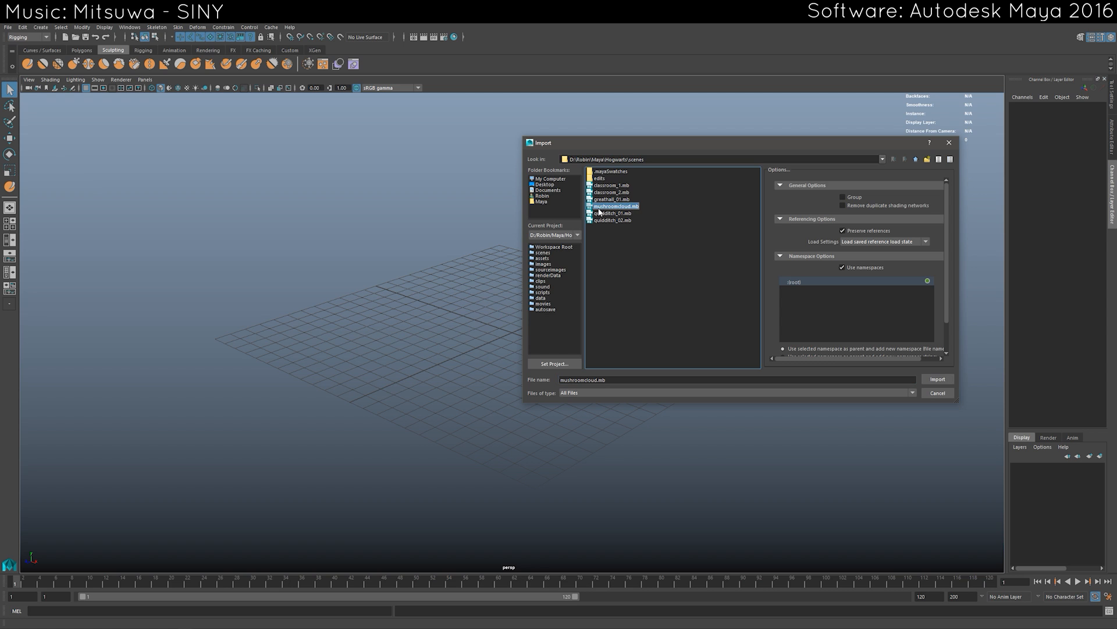
{"action": "left_click", "coordinate": [936, 380]}
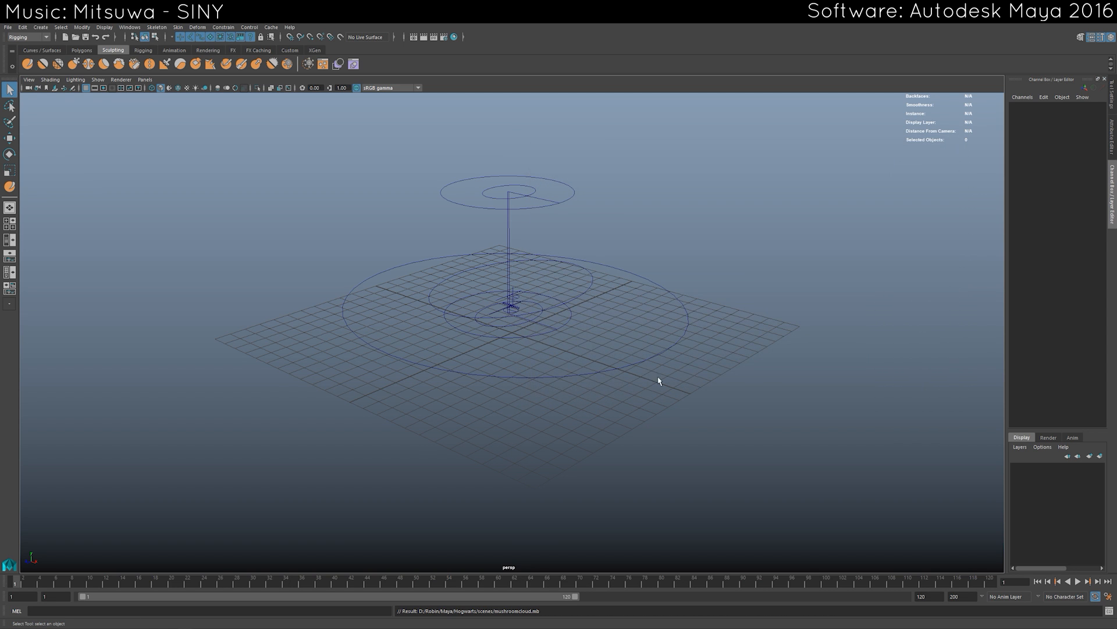
Scrub through the imported mushroom cloud animation and orbit around it to inspect its motion and deformers.
{"action": "left_click_drag", "start_coordinate": [39, 587], "coordinate": [220, 583]}
{"action": "scroll", "coordinate": [439, 468], "scroll_direction": "down", "scroll_amount": 4}
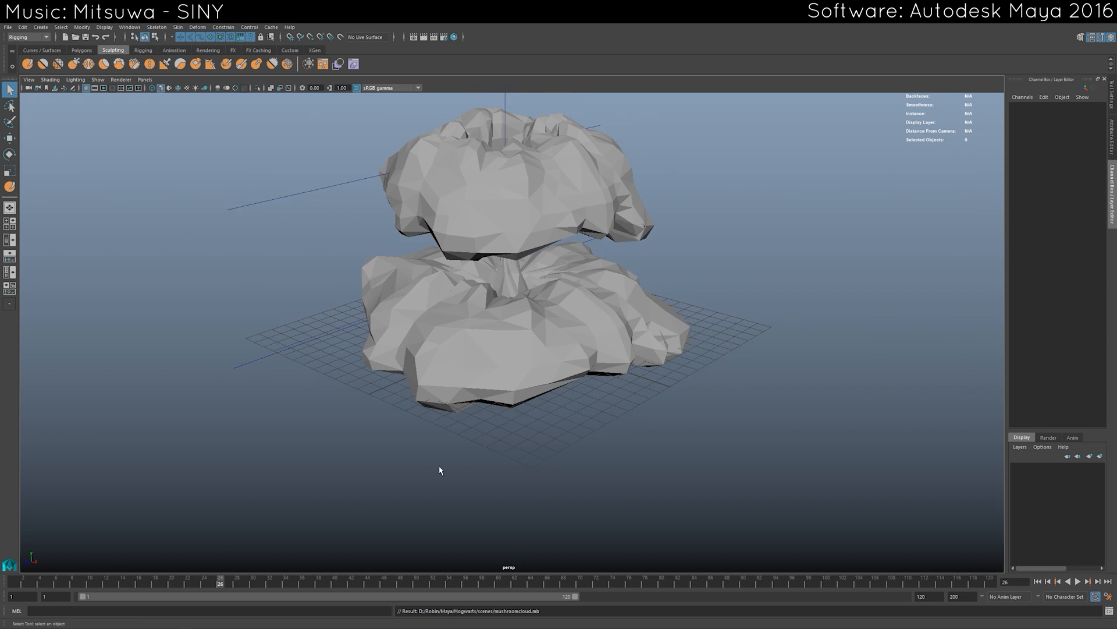
{"action": "left_click_drag", "start_coordinate": [438, 468], "coordinate": [446, 468], "text": "alt"}
{"action": "left_click_drag", "start_coordinate": [151, 584], "coordinate": [269, 585]}
{"action": "left_click_drag", "start_coordinate": [513, 500], "coordinate": [344, 513], "text": "alt"}
{"action": "left_click_drag", "start_coordinate": [251, 586], "coordinate": [375, 583]}
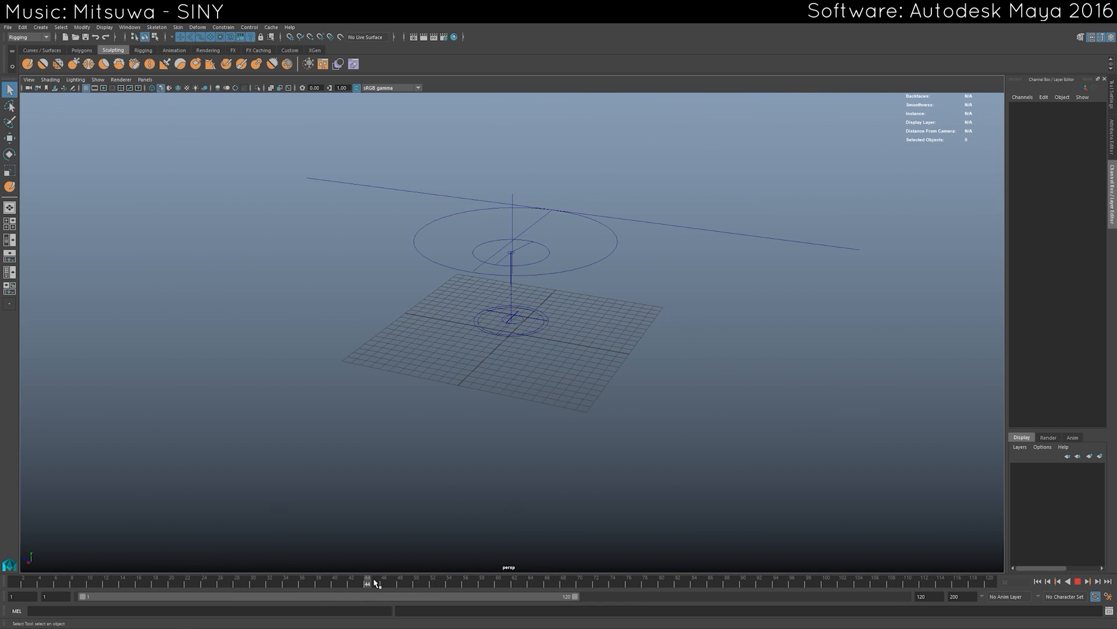
{"action": "left_click_drag", "start_coordinate": [425, 426], "coordinate": [521, 335], "text": "alt"}
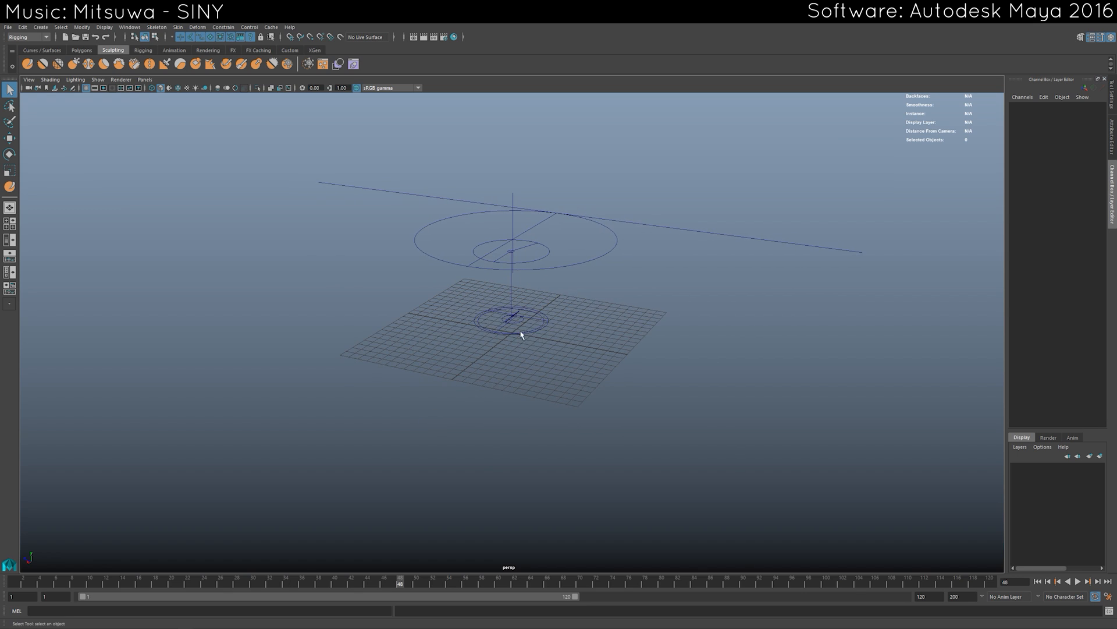
Start a new empty scene and bring up the polygon modelling tools.
{"action": "left_click", "coordinate": [7, 27]}
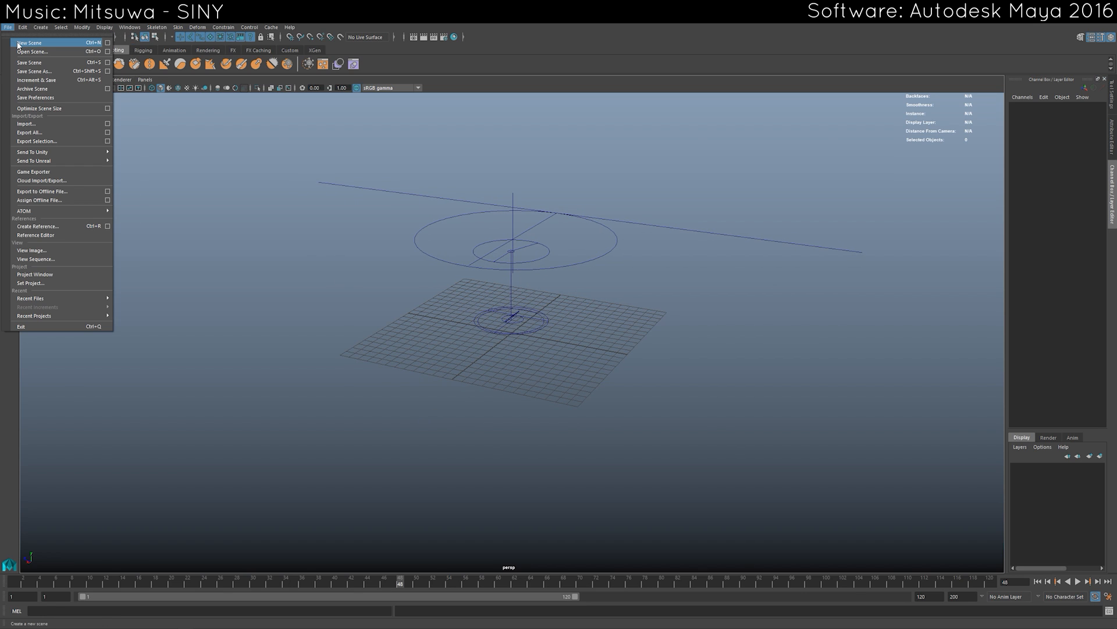
{"action": "left_click", "coordinate": [29, 43]}
{"action": "left_click", "coordinate": [82, 51]}
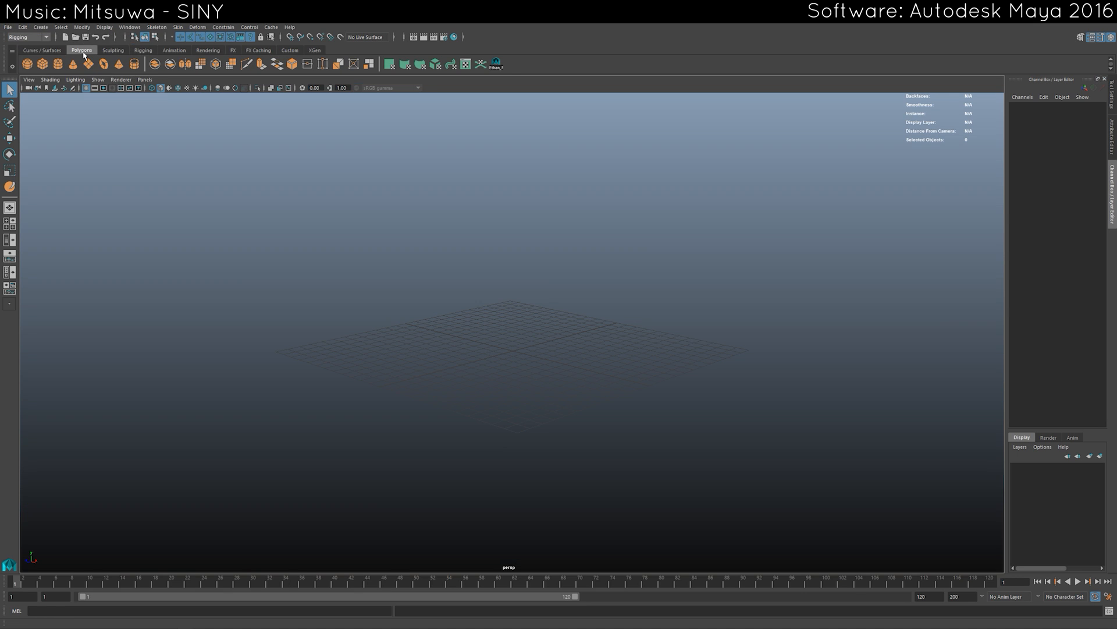
Create a polygon cylinder at the origin, scale it uniformly to about 7.61 and lay it horizontally with Rotate X 90.
{"action": "left_click", "coordinate": [59, 64]}
{"action": "left_click_drag", "start_coordinate": [585, 367], "coordinate": [576, 381], "text": "alt"}
{"action": "key", "text": "r"}
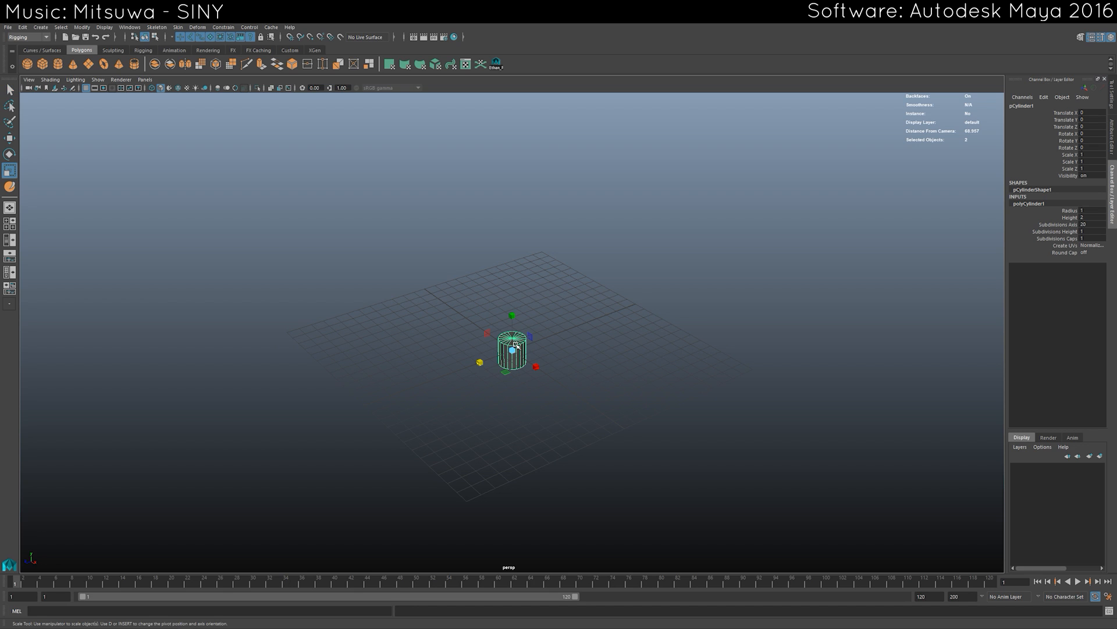
{"action": "left_click_drag", "start_coordinate": [512, 350], "coordinate": [732, 359]}
{"action": "key", "text": "e"}
{"action": "left_click_drag", "start_coordinate": [499, 325], "coordinate": [481, 376]}
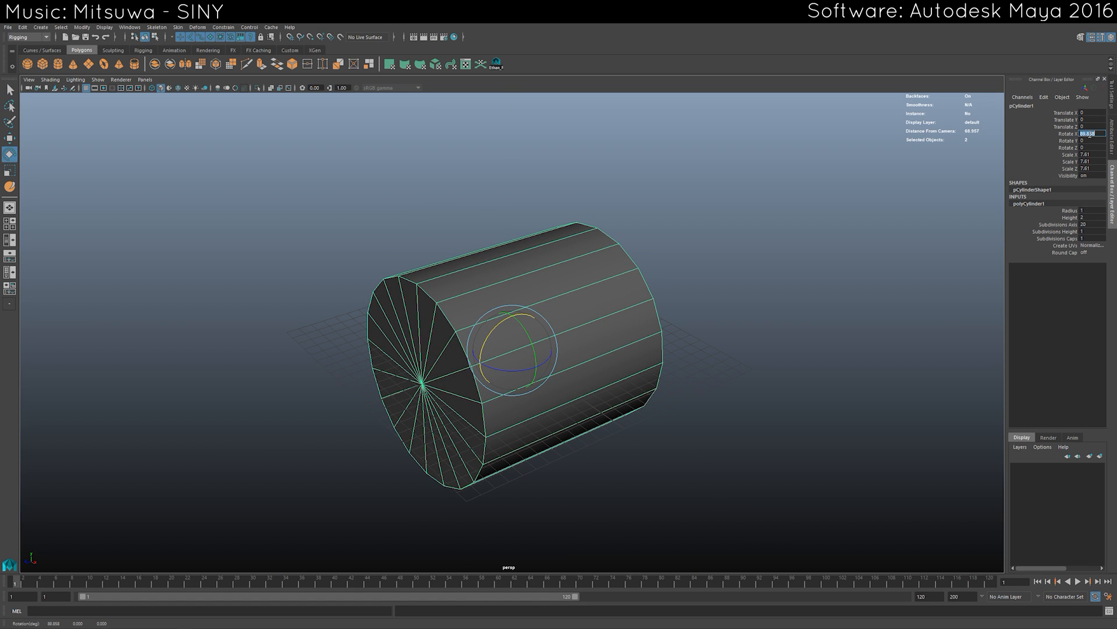
{"action": "left_click_drag", "start_coordinate": [735, 291], "coordinate": [706, 285], "text": "alt"}
Narrow the cylinder to a scale of about 2.43 in X and Z, keeping its length.
{"action": "key", "text": "r"}
{"action": "scroll", "coordinate": [617, 317], "scroll_direction": "down", "scroll_amount": 3}
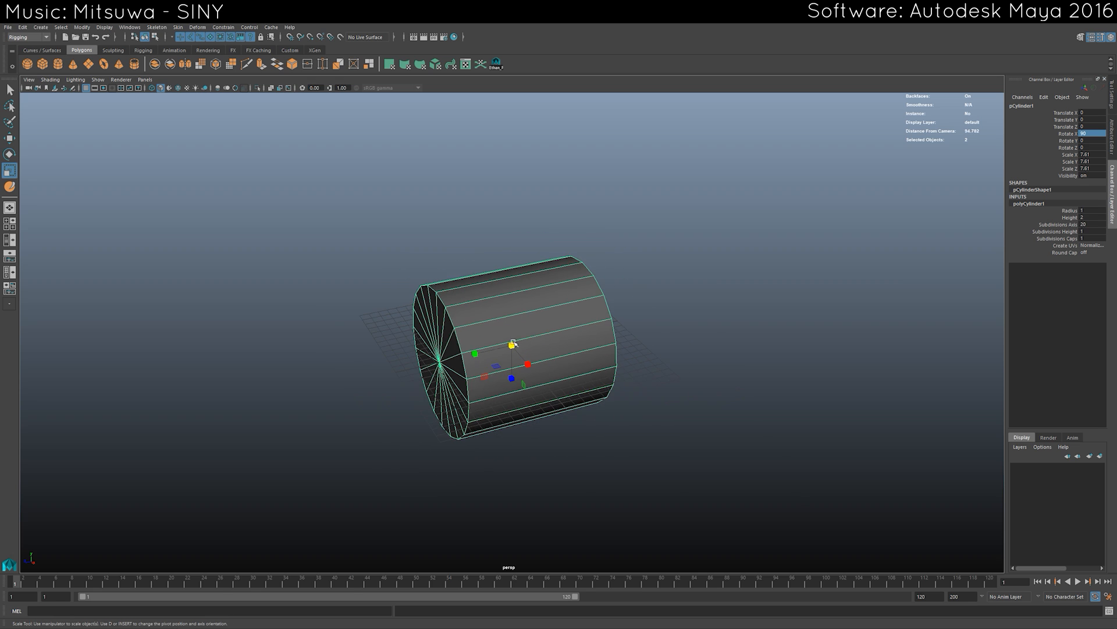
{"action": "left_click_drag", "start_coordinate": [475, 354], "coordinate": [506, 358], "text": "ctrl"}
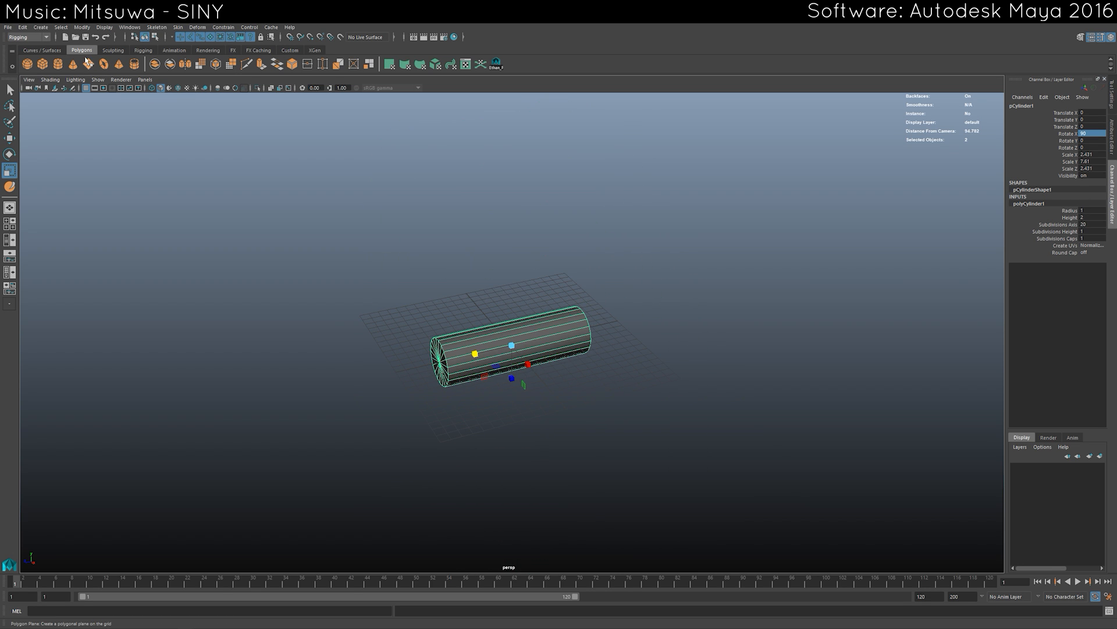
{"action": "left_click", "coordinate": [109, 66]}
{"action": "key", "text": "w"}
{"action": "left_click_drag", "start_coordinate": [511, 308], "coordinate": [639, 293]}
{"action": "key", "text": "r"}
{"action": "left_click", "coordinate": [629, 261]}
{"action": "left_click_drag", "start_coordinate": [473, 225], "coordinate": [536, 244], "text": "alt"}
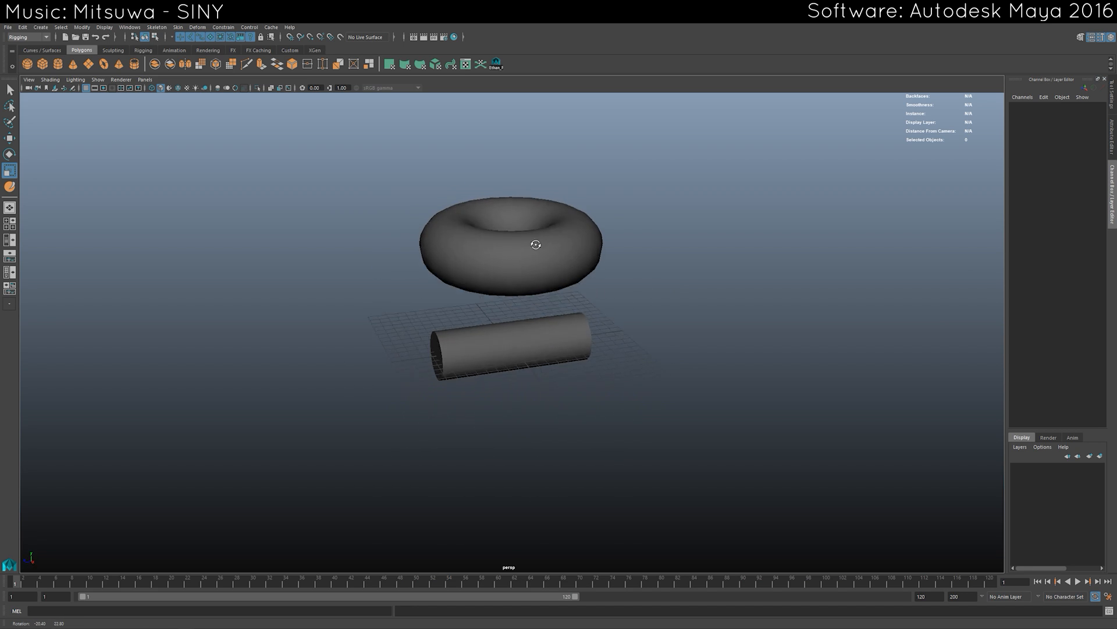
{"action": "left_click", "coordinate": [537, 244]}
{"action": "key", "text": "w"}
{"action": "left_click_drag", "start_coordinate": [510, 209], "coordinate": [517, 162]}
{"action": "key", "text": "r"}
{"action": "key", "text": "ctrl+z"}
{"action": "key", "text": "Delete"}
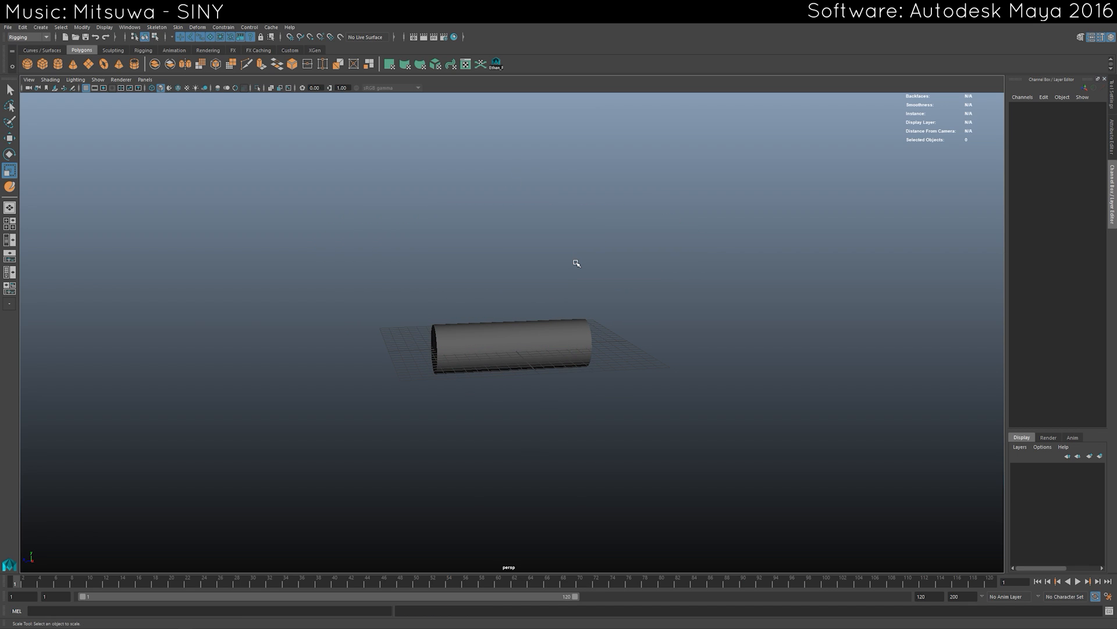
Raise the cylinder to about 3.24 in Y and lengthen it to a Scale Y of about 21.29.
{"action": "left_click", "coordinate": [493, 362]}
{"action": "key", "text": "w"}
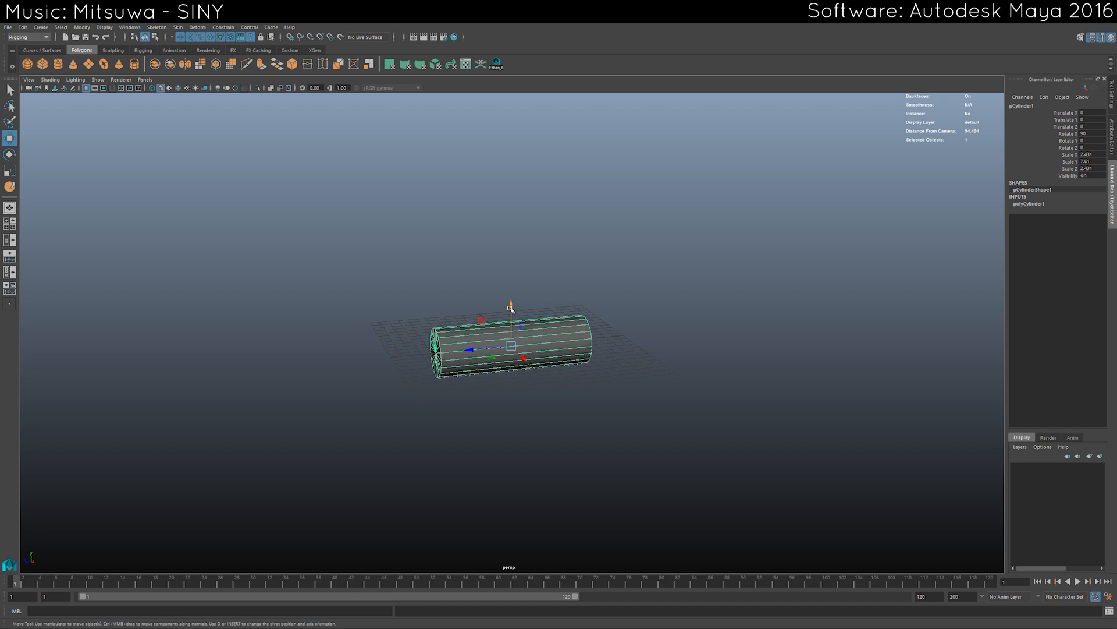
{"action": "left_click_drag", "start_coordinate": [510, 308], "coordinate": [511, 278]}
{"action": "key", "text": "r"}
{"action": "scroll", "coordinate": [512, 320], "scroll_direction": "up", "scroll_amount": 2}
{"action": "left_click_drag", "start_coordinate": [473, 315], "coordinate": [403, 324]}
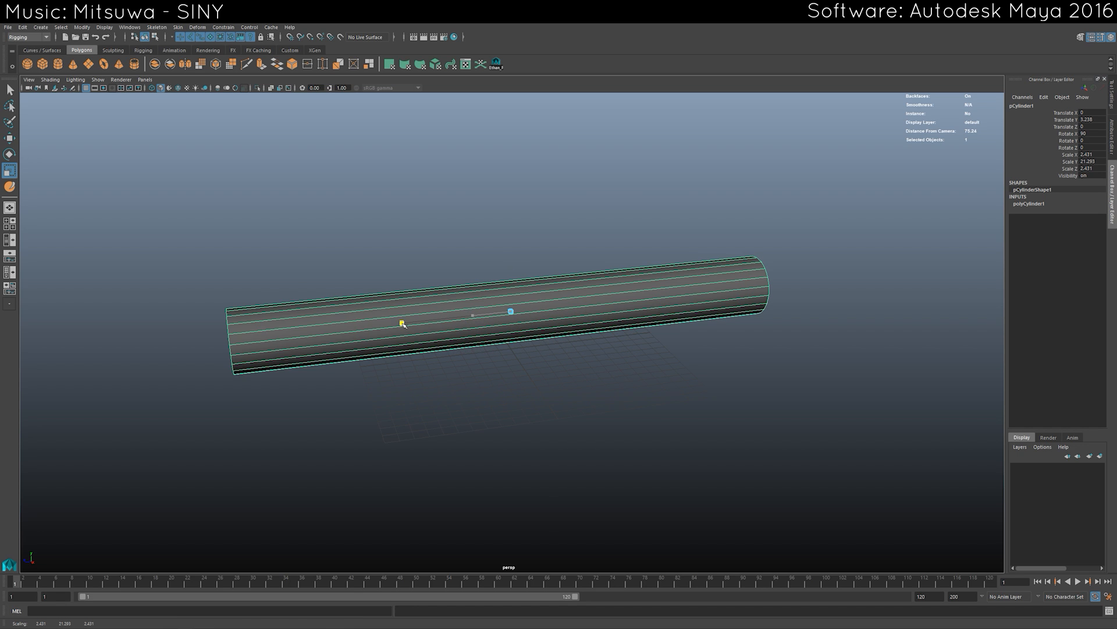
Set the cylinder's height subdivisions to 39.
{"action": "left_click", "coordinate": [1045, 204]}
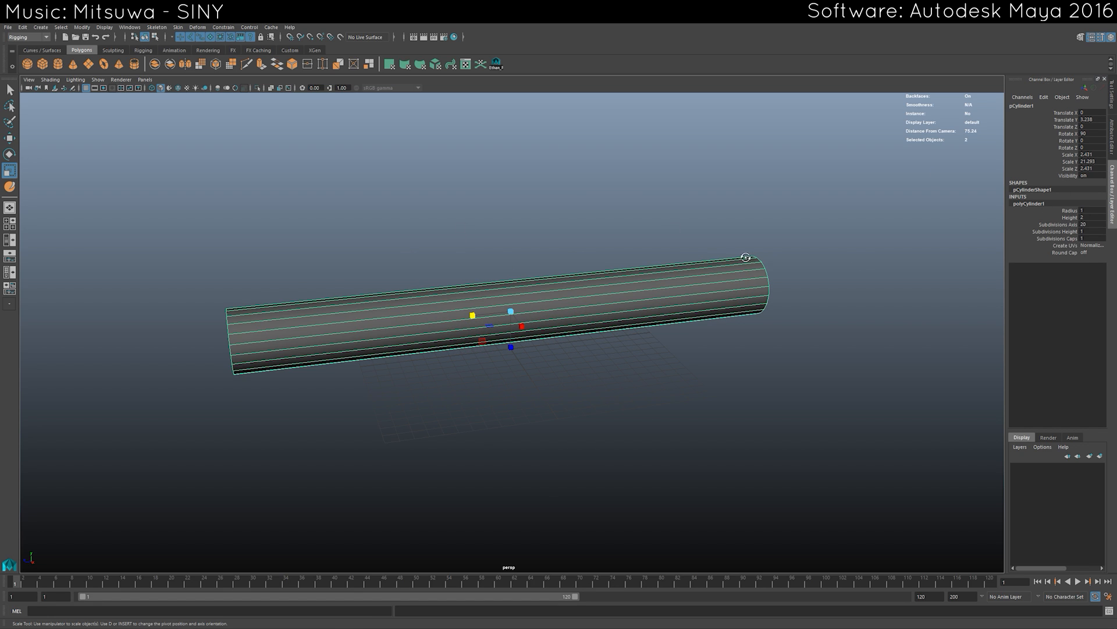
{"action": "left_click_drag", "start_coordinate": [746, 257], "coordinate": [748, 265], "text": "alt"}
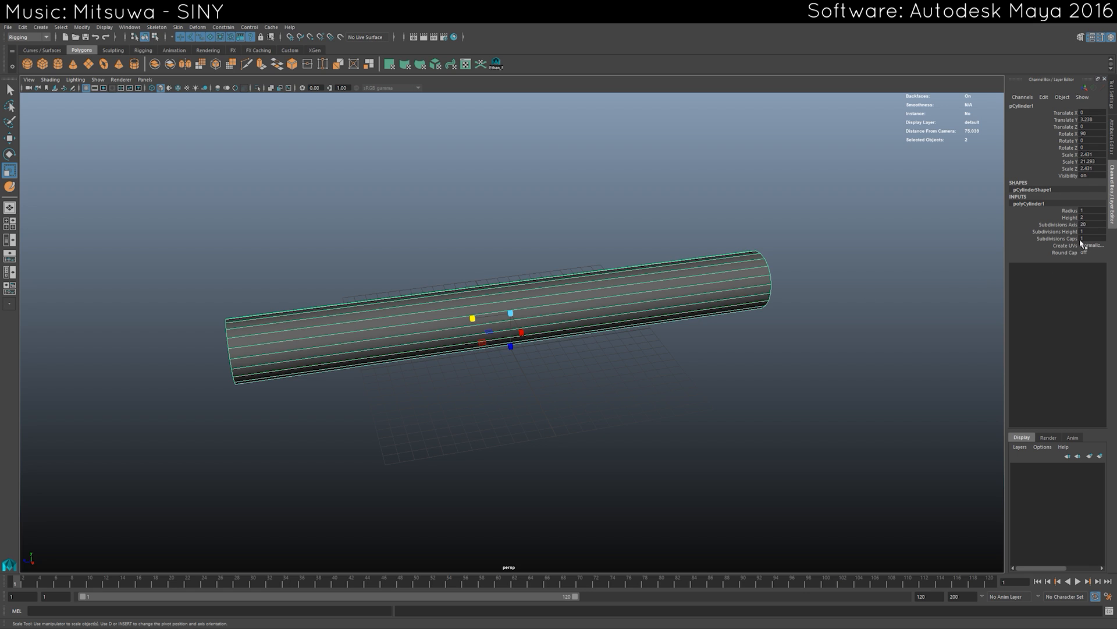
{"action": "left_click", "coordinate": [1064, 231]}
{"action": "middle_click_drag", "start_coordinate": [664, 284], "coordinate": [729, 284]}
{"action": "left_click_drag", "start_coordinate": [557, 304], "coordinate": [537, 298], "text": "alt"}
Delete the cap faces and the outermost face ring at both ends of the cylinder, and return to object selection.
{"action": "right_click", "coordinate": [484, 297]}
{"action": "right_click_drag", "start_coordinate": [486, 317], "coordinate": [485, 320]}
{"action": "key", "text": "q"}
{"action": "left_click_drag", "start_coordinate": [348, 326], "coordinate": [356, 325], "text": "alt"}
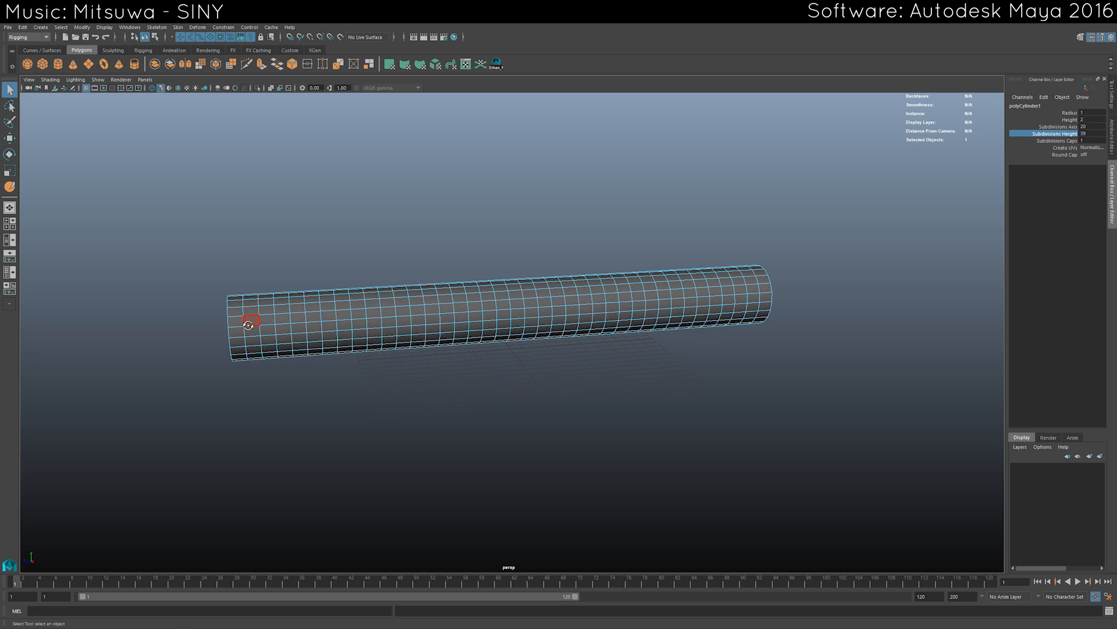
{"action": "left_click_drag", "start_coordinate": [249, 321], "coordinate": [699, 336], "text": "alt"}
{"action": "left_click", "coordinate": [253, 321]}
{"action": "double_click", "coordinate": [706, 330], "text": "shift"}
{"action": "key", "text": "shift+period"}
{"action": "key", "text": "shift+comma"}
{"action": "key", "text": "shift+comma"}
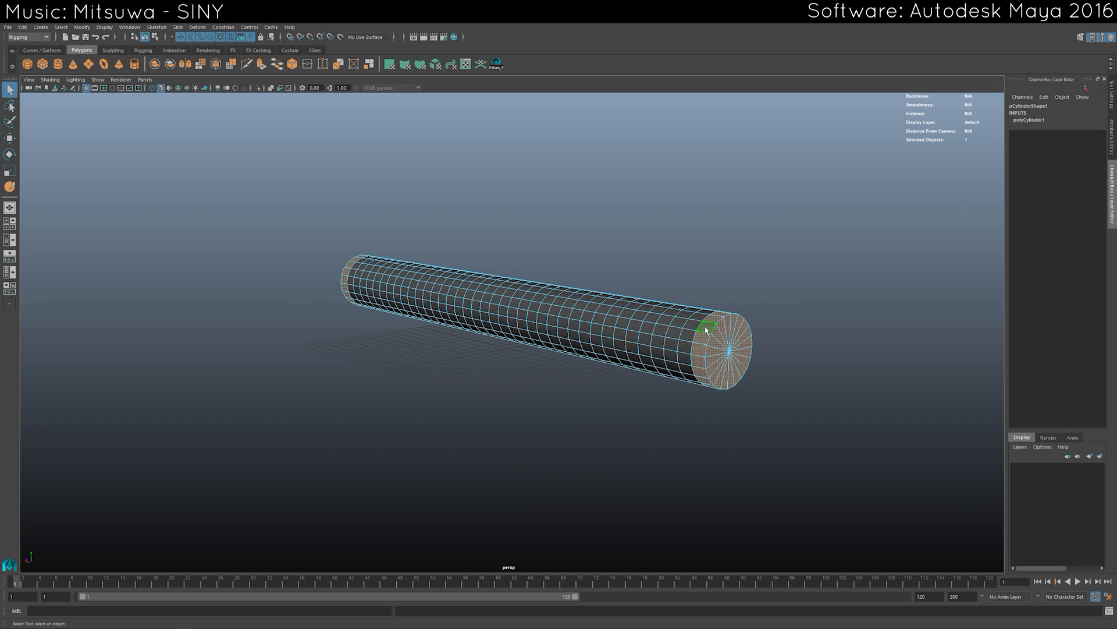
{"action": "key", "text": "Delete"}
{"action": "right_click_drag", "start_coordinate": [692, 331], "coordinate": [717, 320]}
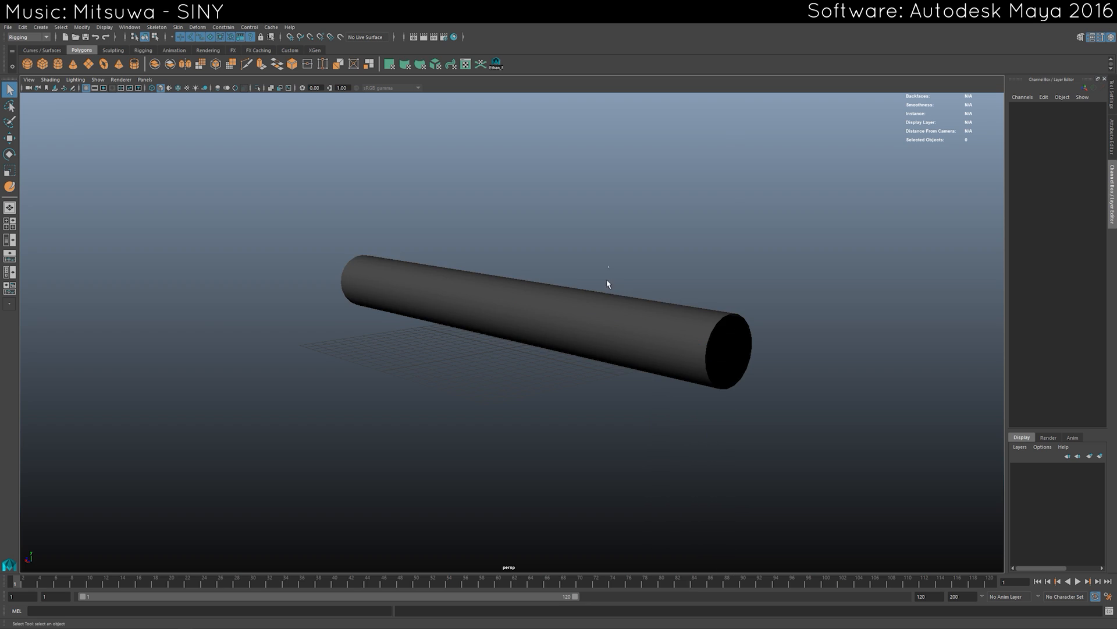
Sculpt gentle bumps along the front of the open tube using the Sculpt tool with a reduced brush size.
{"action": "left_click_drag", "start_coordinate": [606, 282], "coordinate": [587, 310]}
{"action": "left_click", "coordinate": [106, 51]}
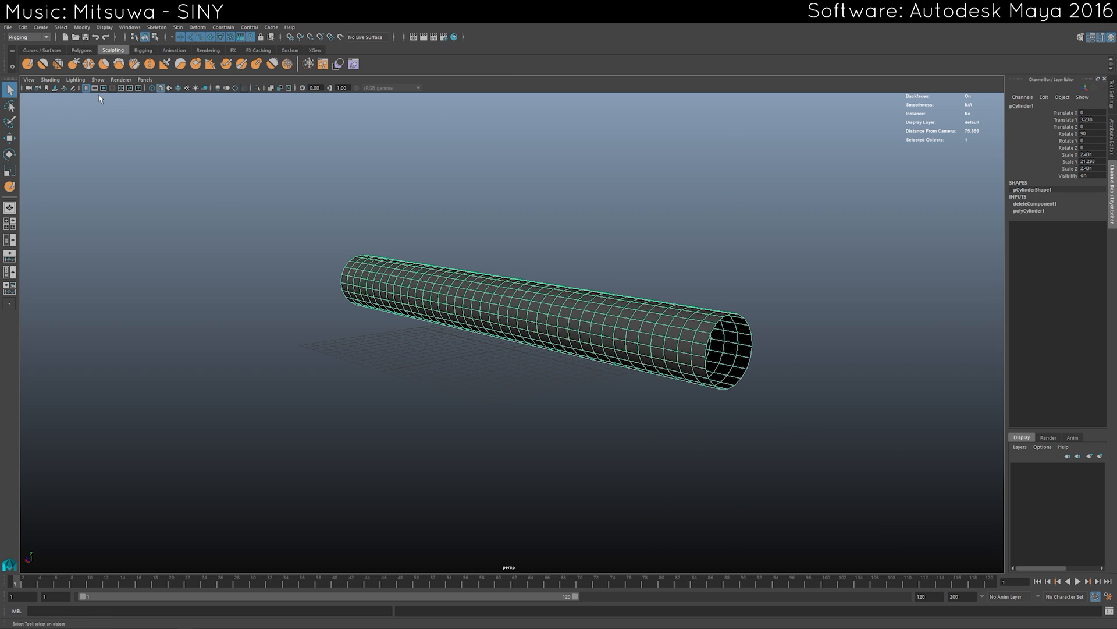
{"action": "left_click_drag", "start_coordinate": [368, 216], "coordinate": [57, 103], "text": "alt"}
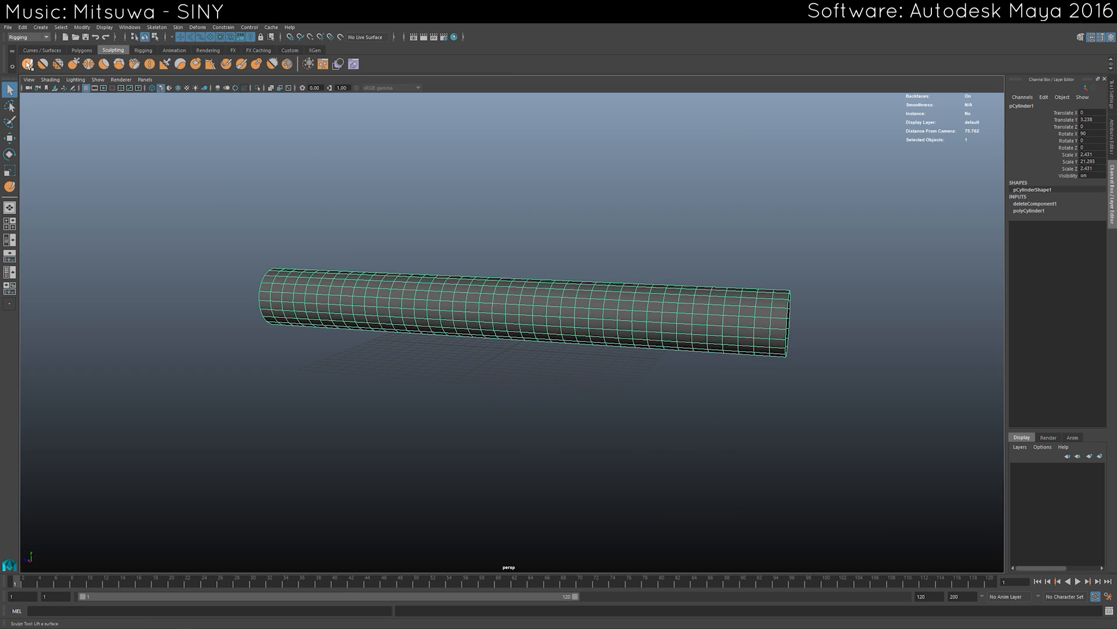
{"action": "left_click", "coordinate": [27, 64]}
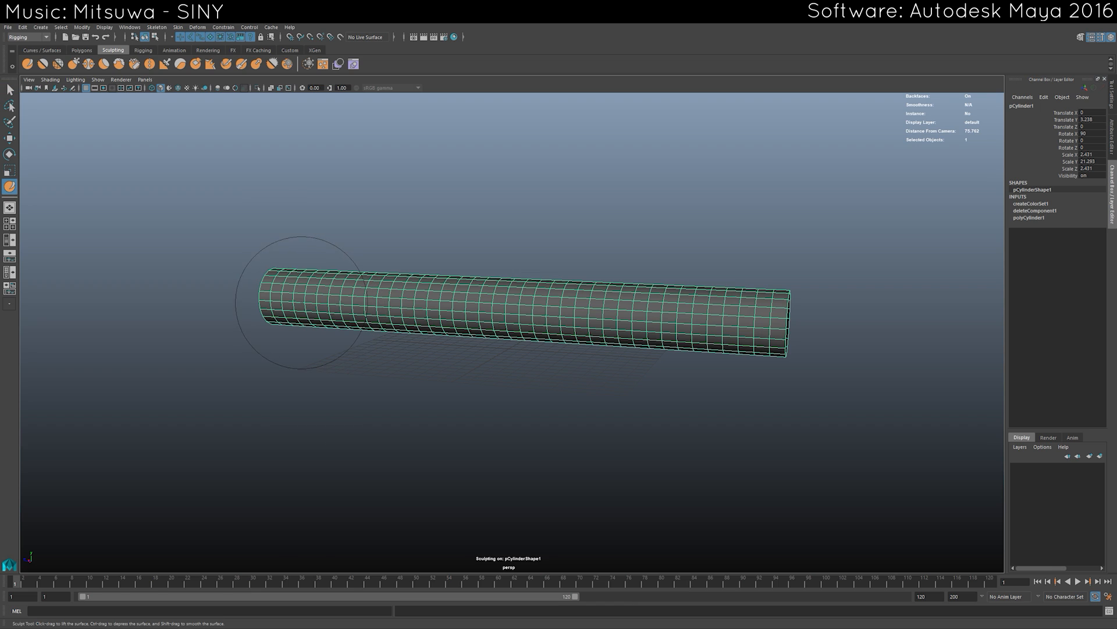
{"action": "mouse_move", "coordinate": [343, 312]}
{"action": "left_mouse_down", "text": "alt"}
{"action": "mouse_move", "coordinate": [371, 290]}
{"action": "mouse_move", "coordinate": [320, 304]}
{"action": "mouse_move", "coordinate": [279, 288]}
{"action": "left_mouse_up", "text": "alt"}
{"action": "key", "text": "b"}
{"action": "left_click_drag", "start_coordinate": [361, 307], "coordinate": [660, 307]}
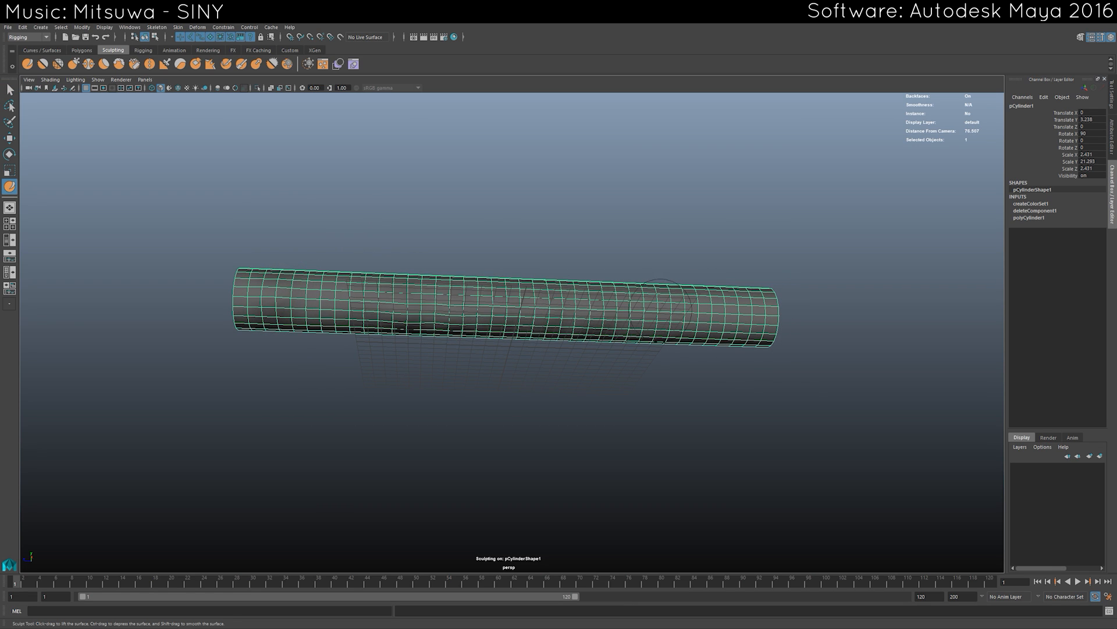
Continue the uneven bumps around the tube's other sides with the Sculpt tool.
{"action": "mouse_move", "coordinate": [738, 299]}
{"action": "left_mouse_down", "text": "alt"}
{"action": "mouse_move", "coordinate": [739, 419]}
{"action": "mouse_move", "coordinate": [722, 298]}
{"action": "mouse_move", "coordinate": [663, 295]}
{"action": "left_mouse_up", "text": "alt"}
{"action": "mouse_move", "coordinate": [641, 291]}
{"action": "left_mouse_down", "text": "alt"}
{"action": "mouse_move", "coordinate": [632, 305]}
{"action": "mouse_move", "coordinate": [562, 316]}
{"action": "mouse_move", "coordinate": [279, 320]}
{"action": "left_mouse_up", "text": "alt"}
{"action": "mouse_move", "coordinate": [331, 273]}
{"action": "left_mouse_down", "text": "alt"}
{"action": "mouse_move", "coordinate": [328, 327]}
{"action": "mouse_move", "coordinate": [389, 355]}
{"action": "mouse_move", "coordinate": [721, 327]}
{"action": "mouse_move", "coordinate": [762, 364]}
{"action": "mouse_move", "coordinate": [758, 349]}
{"action": "left_mouse_up", "text": "alt"}
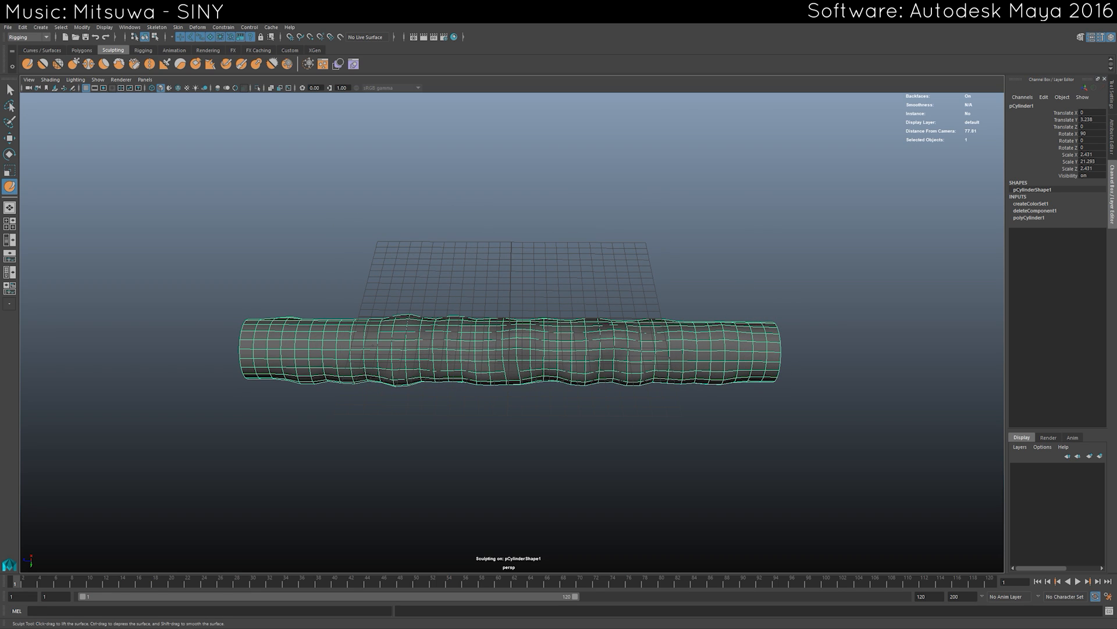
{"action": "left_click_drag", "start_coordinate": [288, 344], "coordinate": [373, 304], "text": "alt"}
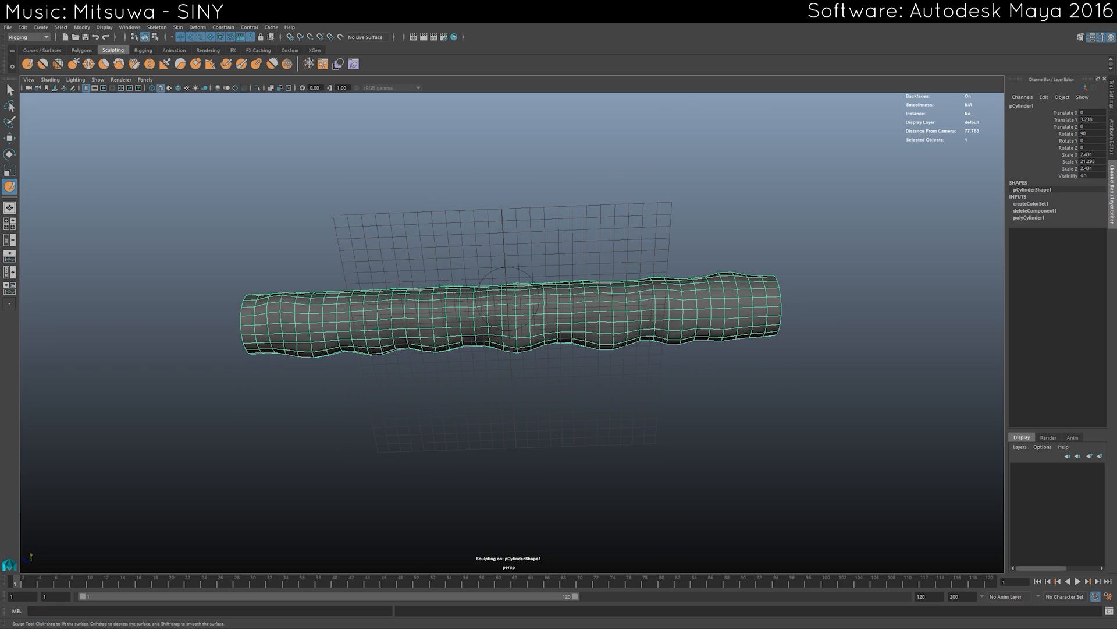
{"action": "left_click_drag", "start_coordinate": [507, 297], "coordinate": [326, 314], "text": "alt"}
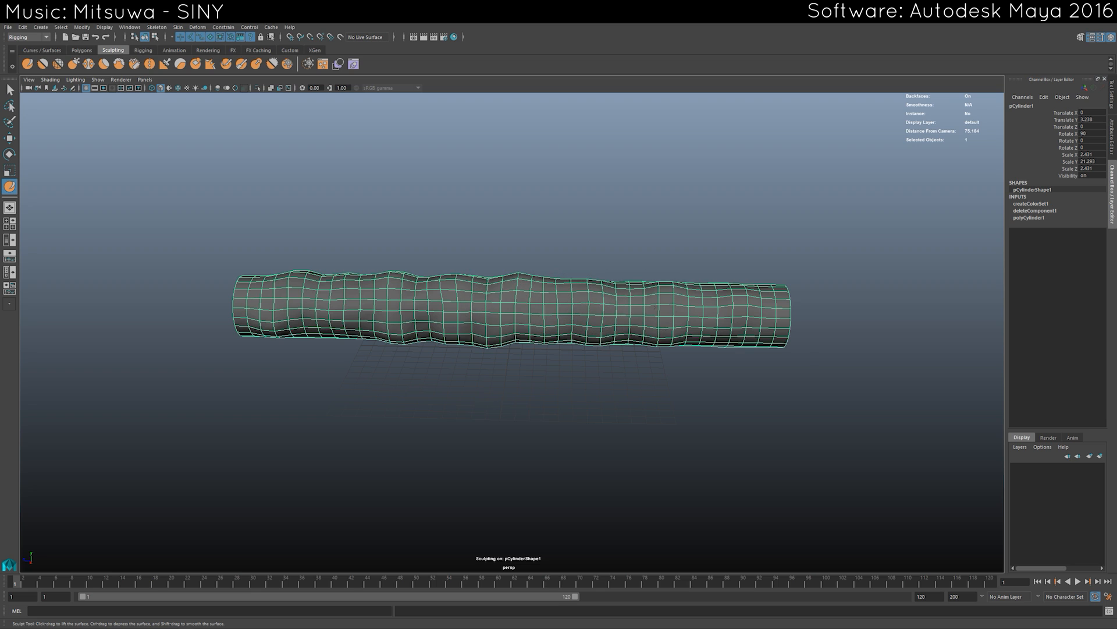
{"action": "left_click_drag", "start_coordinate": [674, 316], "coordinate": [713, 350], "text": "alt"}
{"action": "left_click_drag", "start_coordinate": [749, 303], "coordinate": [762, 323]}
{"action": "mouse_move", "coordinate": [756, 326]}
{"action": "left_mouse_down", "text": "alt"}
{"action": "mouse_move", "coordinate": [624, 316]}
{"action": "mouse_move", "coordinate": [603, 326]}
{"action": "left_mouse_up", "text": "alt"}
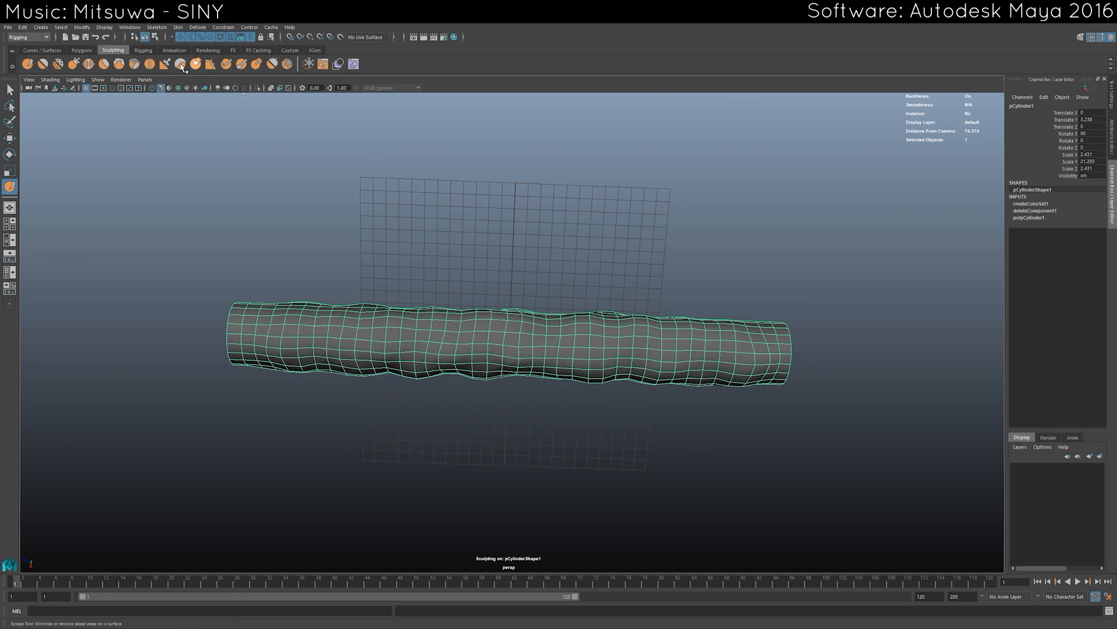
Try soft raised strokes along the tube with the Foamy tool, undoing the unwanted ones.
{"action": "left_click", "coordinate": [119, 64]}
{"action": "left_click_drag", "start_coordinate": [304, 334], "coordinate": [397, 342], "text": "alt"}
{"action": "left_click", "coordinate": [302, 341]}
{"action": "left_click", "coordinate": [368, 344]}
{"action": "key", "text": "ctrl+z"}
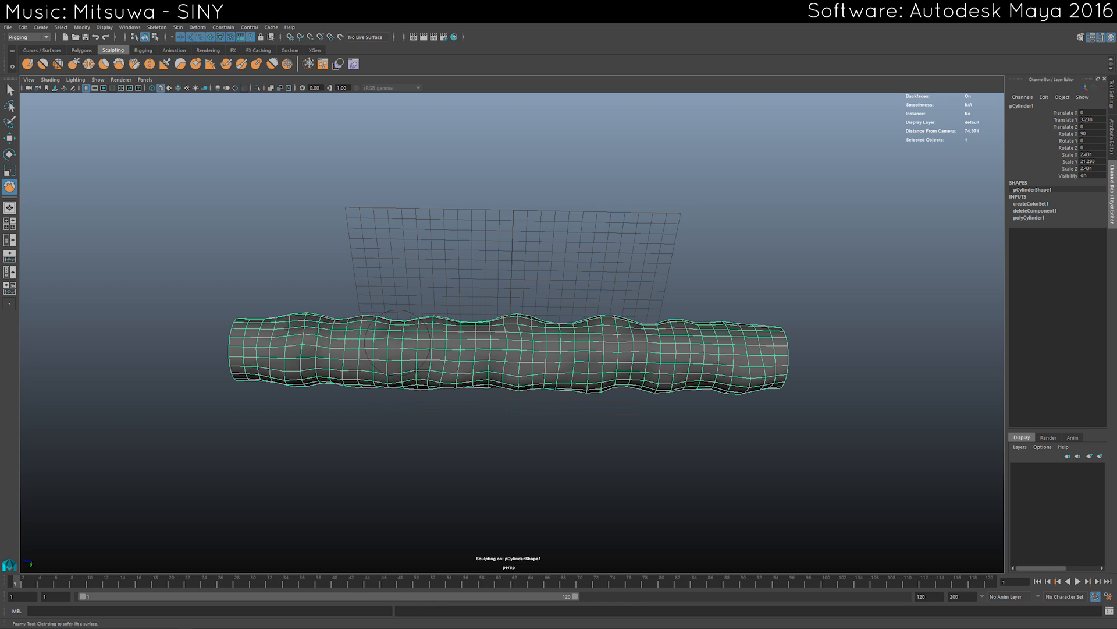
{"action": "mouse_move", "coordinate": [538, 348]}
{"action": "left_mouse_down"}
{"action": "mouse_move", "coordinate": [575, 364]}
{"action": "mouse_move", "coordinate": [638, 350]}
{"action": "mouse_move", "coordinate": [699, 359]}
{"action": "mouse_move", "coordinate": [707, 335]}
{"action": "left_mouse_up"}
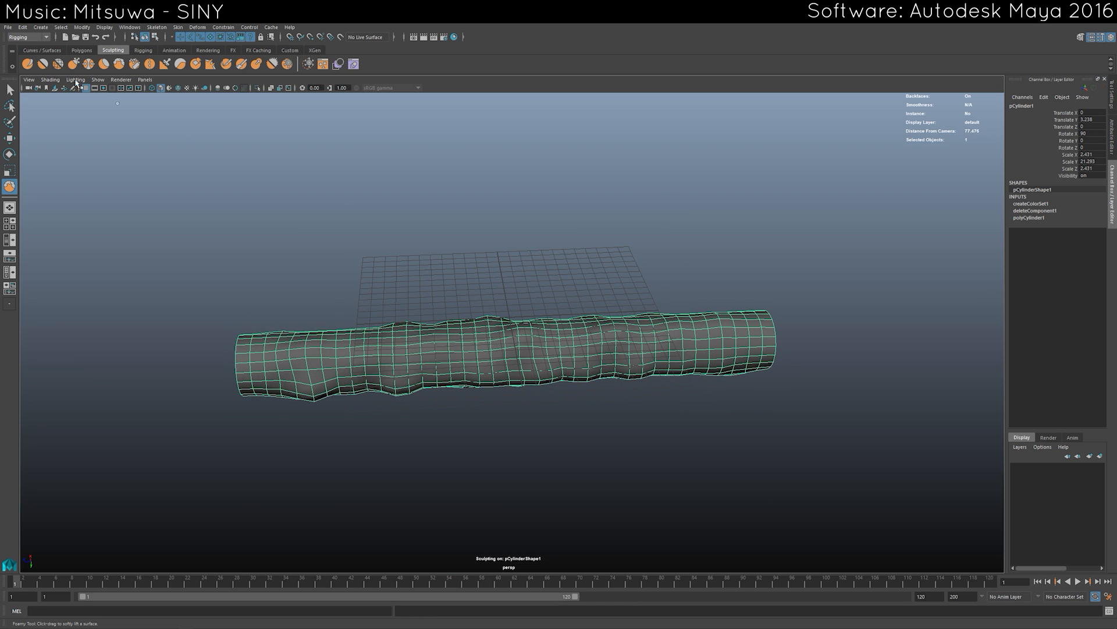
{"action": "key", "text": "ctrl+z"}
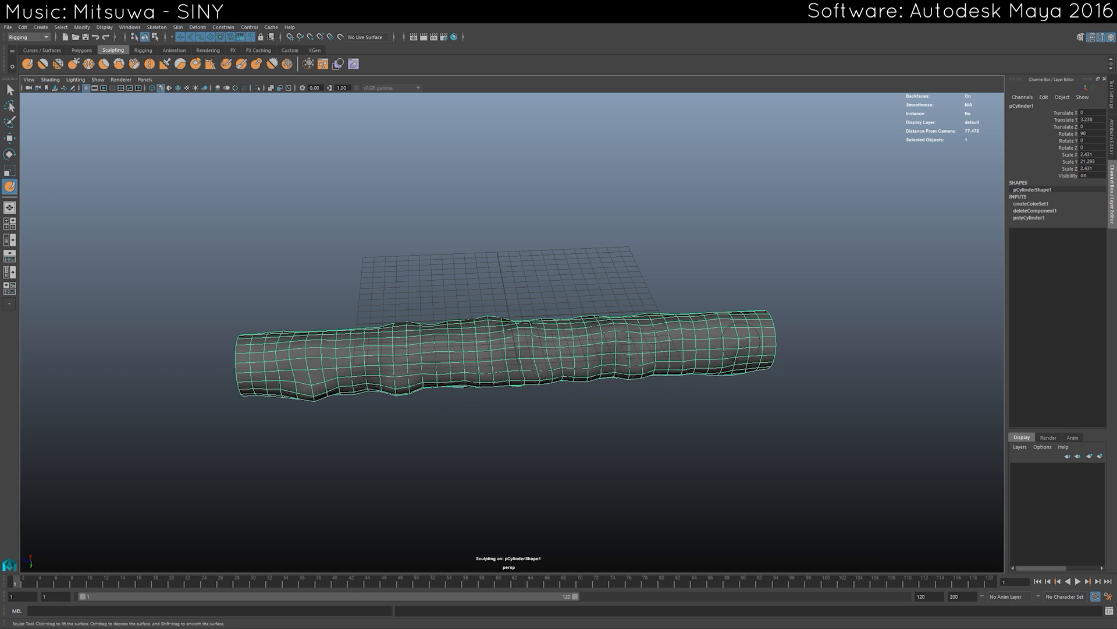
Switch back to the Sculpt tool and build up stronger, irregular bulges all around the tube.
{"action": "left_click_drag", "start_coordinate": [741, 340], "coordinate": [736, 336], "text": "alt"}
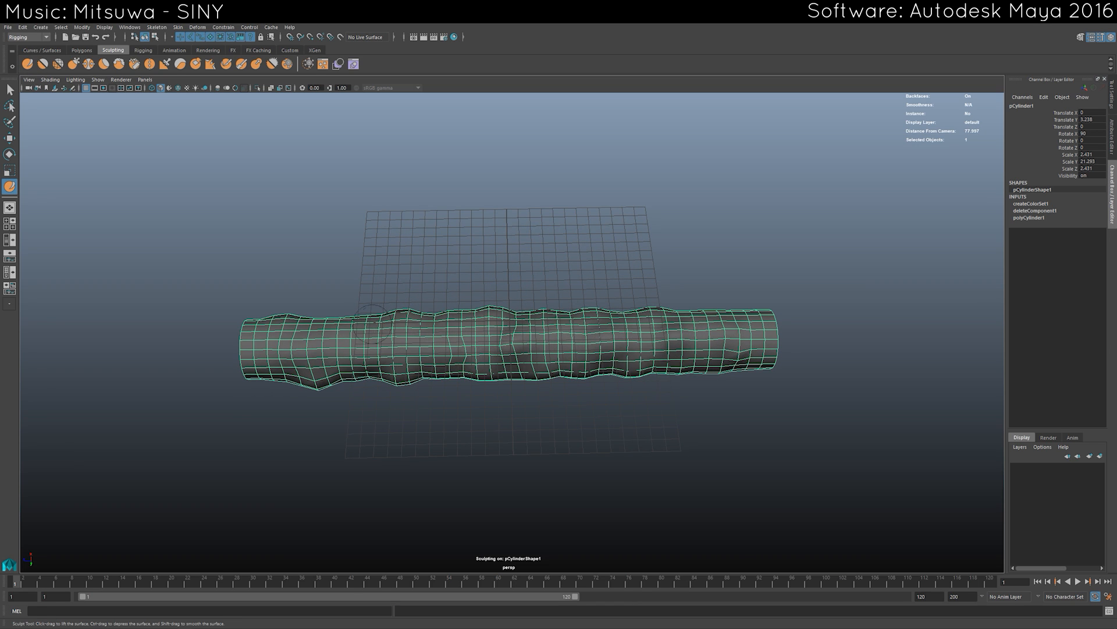
{"action": "left_click_drag", "start_coordinate": [293, 341], "coordinate": [258, 348], "text": "alt"}
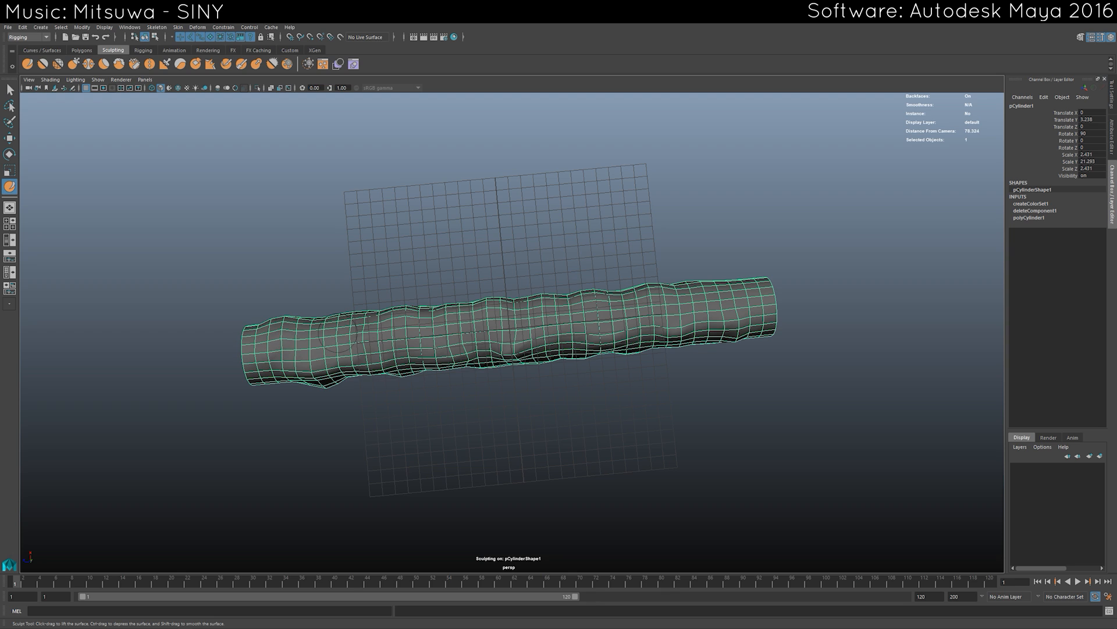
{"action": "mouse_move", "coordinate": [331, 333]}
{"action": "left_mouse_down", "text": "alt"}
{"action": "mouse_move", "coordinate": [399, 344]}
{"action": "mouse_move", "coordinate": [295, 308]}
{"action": "left_mouse_up", "text": "alt"}
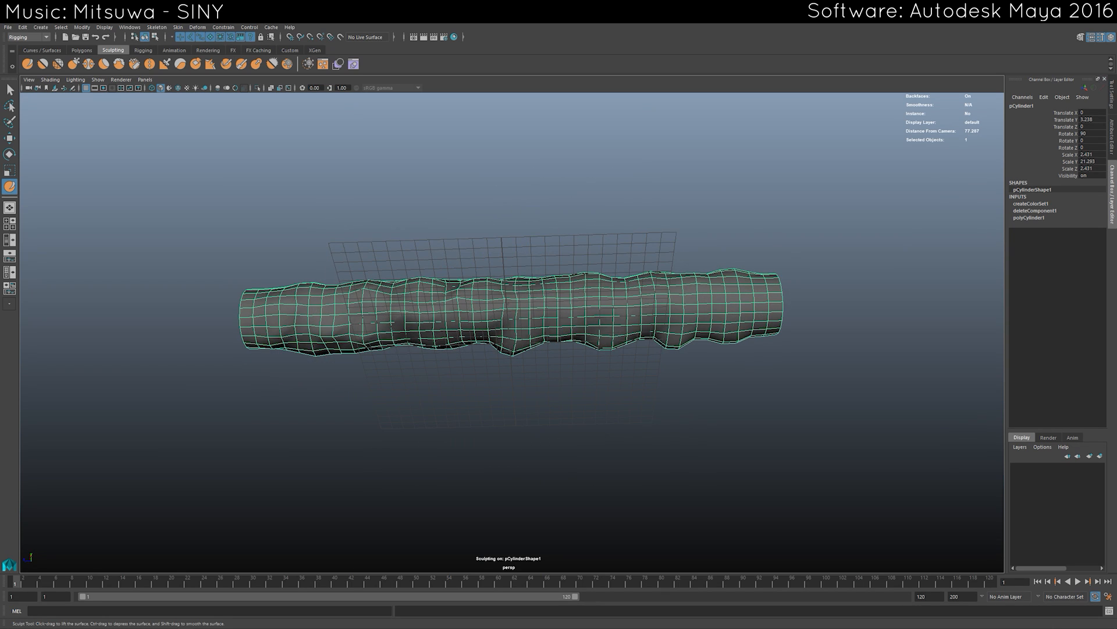
{"action": "left_click_drag", "start_coordinate": [763, 290], "coordinate": [768, 324], "text": "alt"}
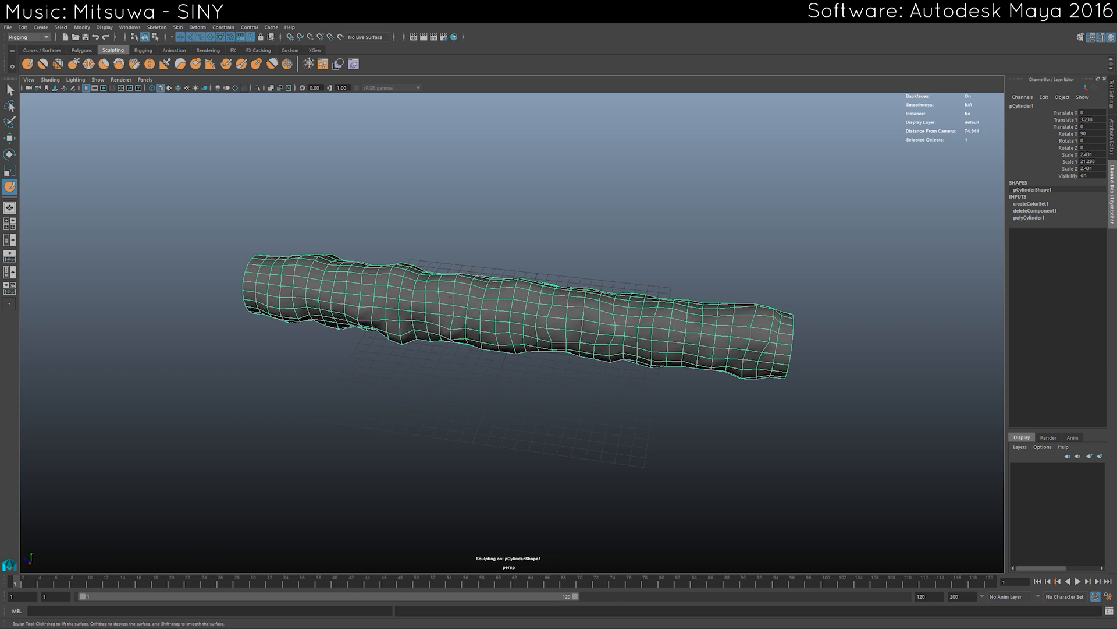
{"action": "mouse_move", "coordinate": [283, 276]}
{"action": "left_mouse_down", "text": "alt"}
{"action": "mouse_move", "coordinate": [273, 382]}
{"action": "mouse_move", "coordinate": [631, 326]}
{"action": "left_mouse_up", "text": "alt"}
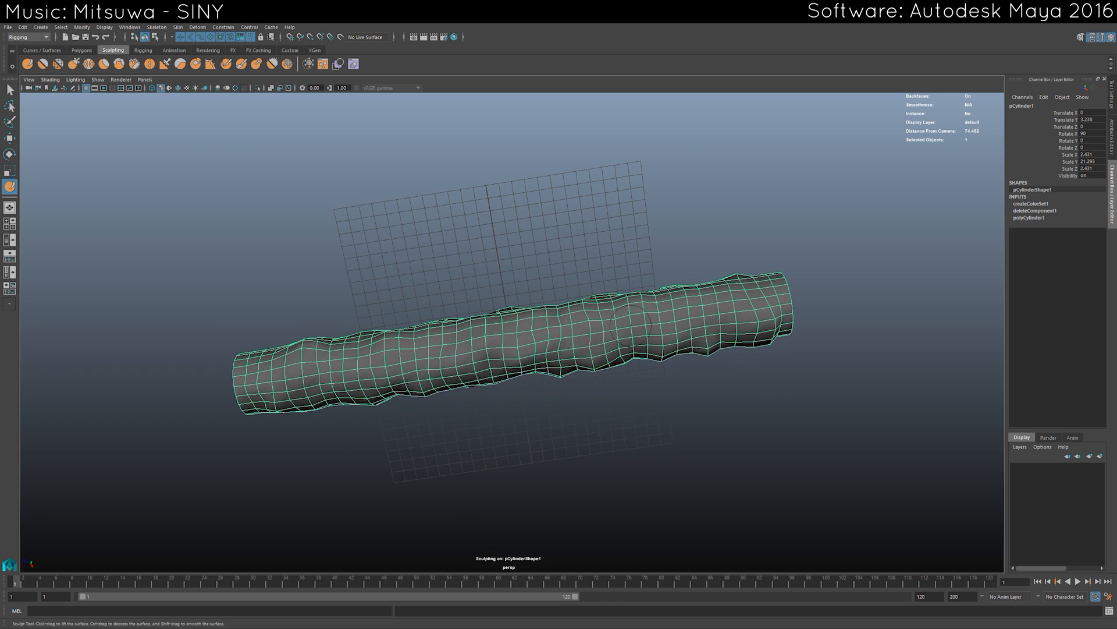
{"action": "left_click_drag", "start_coordinate": [742, 317], "coordinate": [730, 329], "text": "alt"}
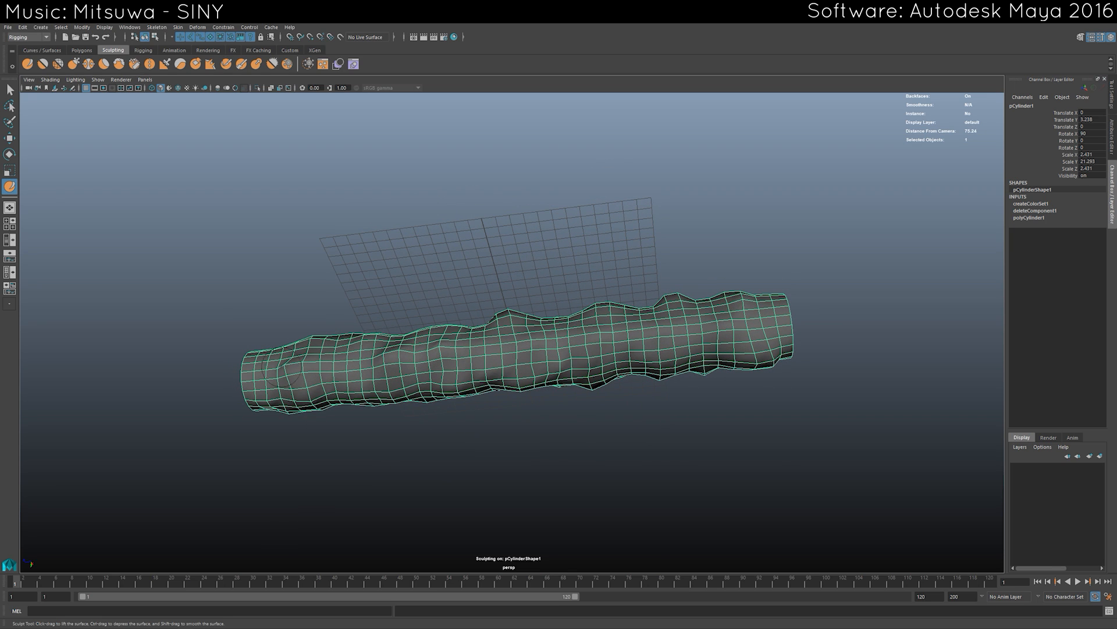
Leave sculpting and thin the bumpy tube to a scale of about 1.87 in X and Z.
{"action": "key", "text": "q"}
{"action": "left_click", "coordinate": [516, 268]}
{"action": "left_click_drag", "start_coordinate": [516, 267], "coordinate": [505, 178], "text": "alt"}
{"action": "left_click_drag", "start_coordinate": [458, 269], "coordinate": [469, 287], "text": "alt"}
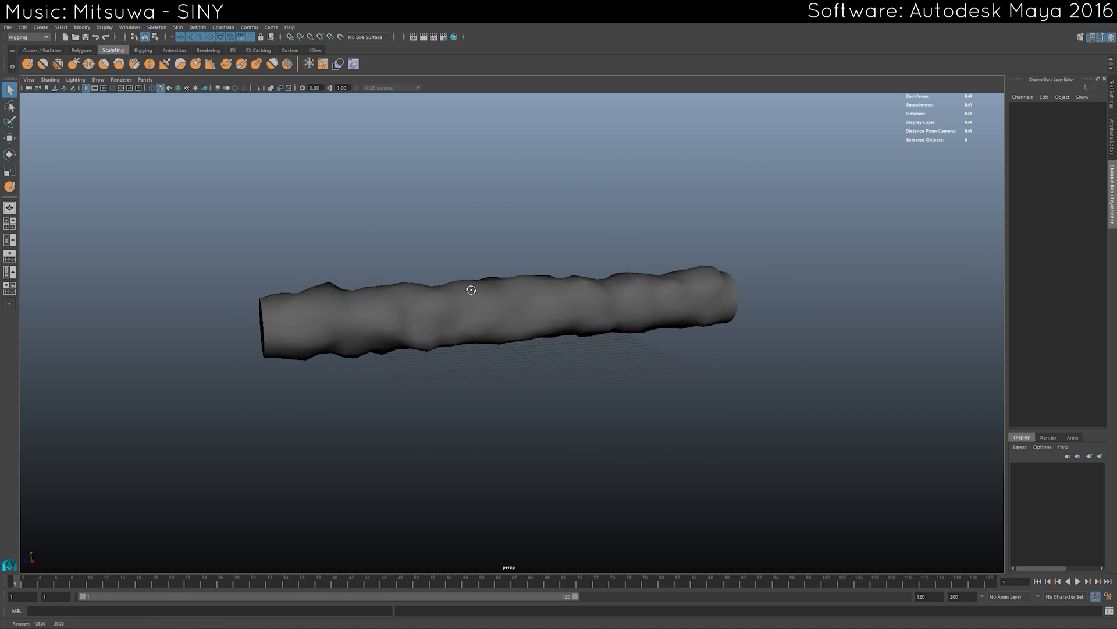
{"action": "left_click", "coordinate": [469, 288]}
{"action": "key", "text": "r"}
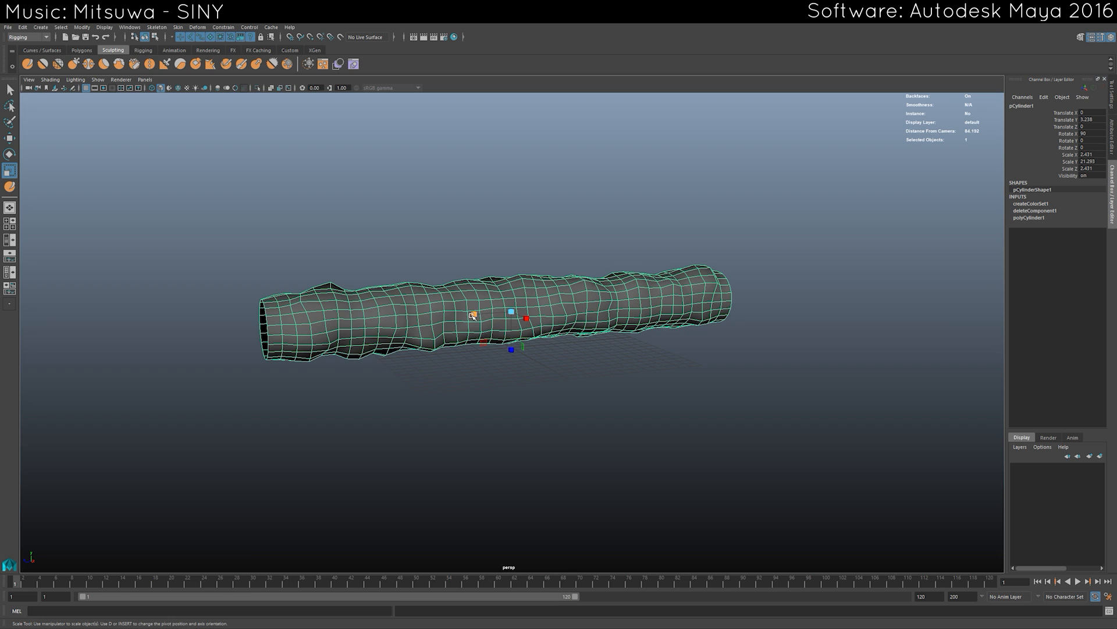
{"action": "left_click", "coordinate": [524, 252]}
{"action": "left_click_drag", "start_coordinate": [523, 252], "coordinate": [630, 271], "text": "alt"}
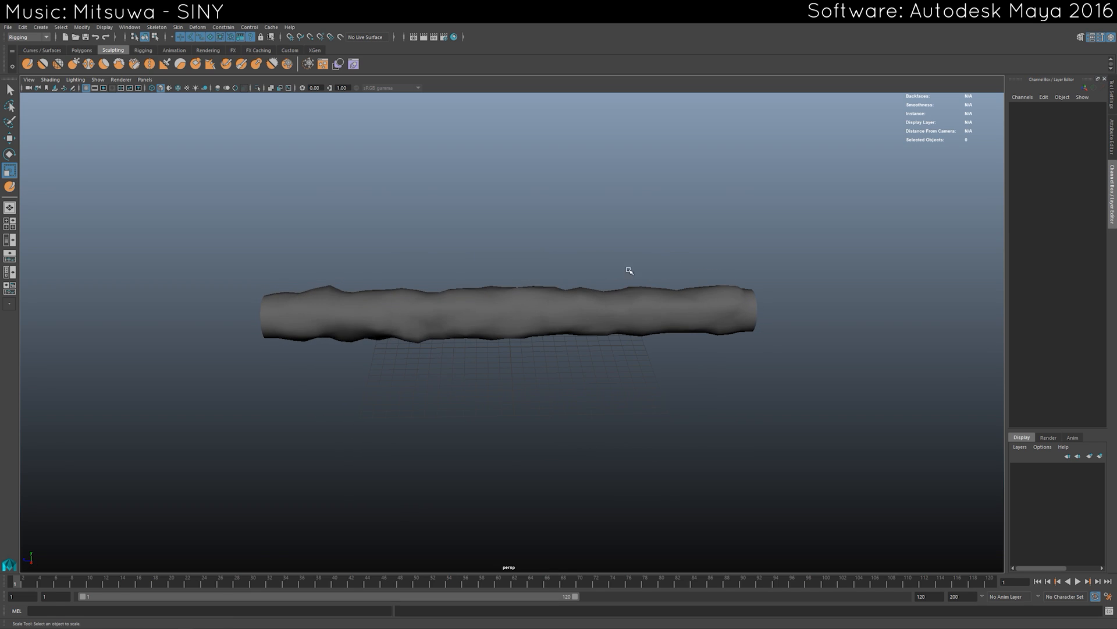
Select the bumpy tube, delete its construction history and freeze its transformations.
{"action": "left_click", "coordinate": [508, 337]}
{"action": "left_click_drag", "start_coordinate": [541, 385], "coordinate": [516, 416], "text": "alt"}
{"action": "key", "text": "q"}
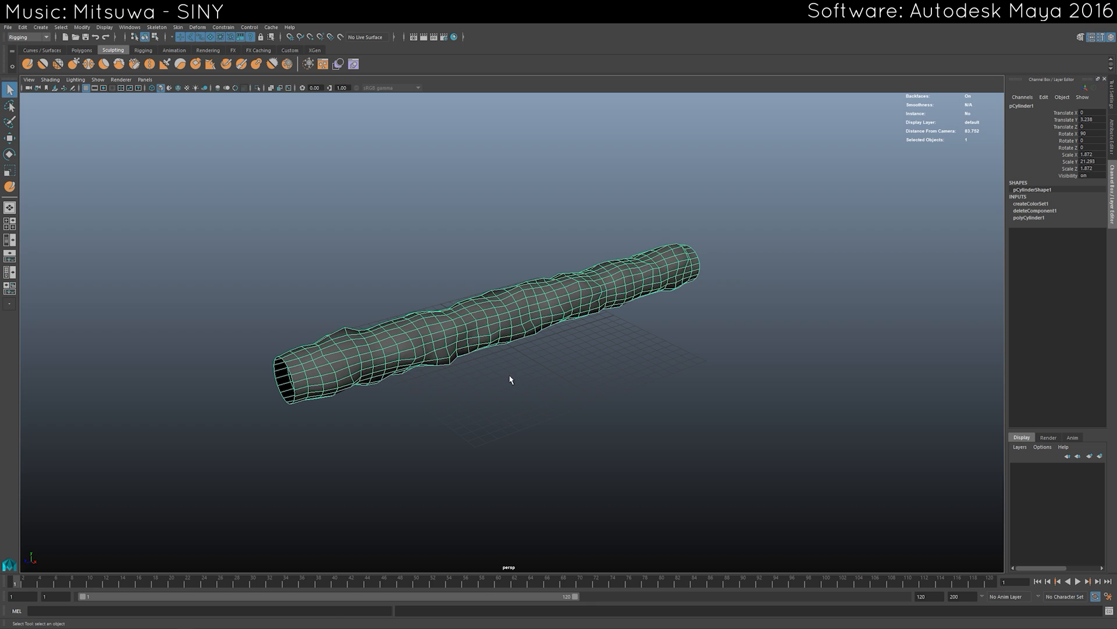
{"action": "key", "text": "w"}
{"action": "left_click_drag", "start_coordinate": [650, 326], "coordinate": [624, 315], "text": "alt"}
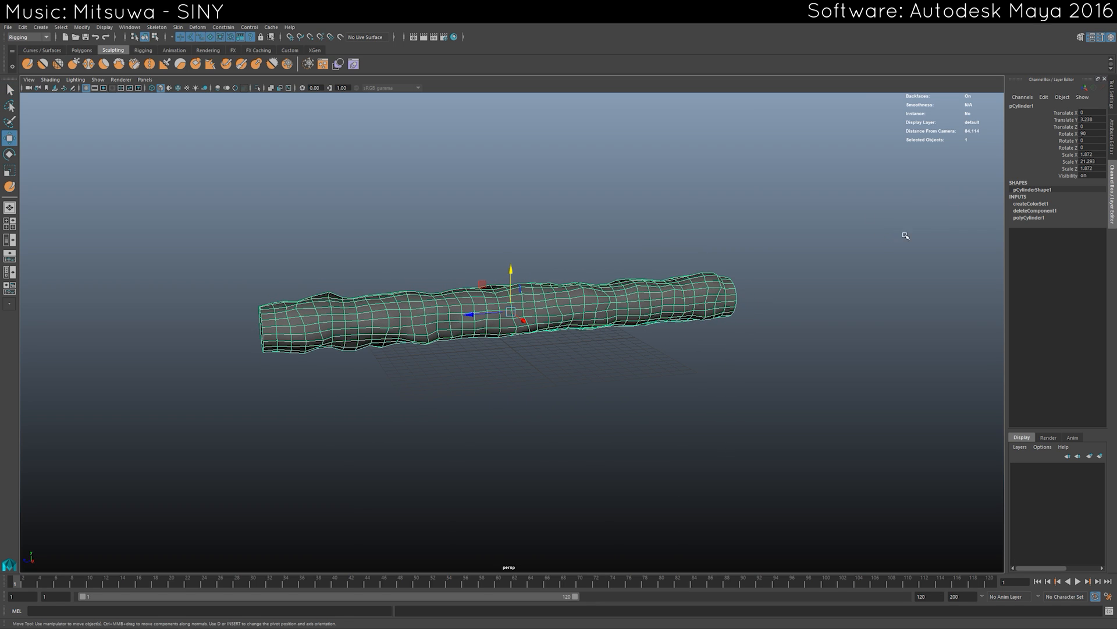
{"action": "key", "text": "alt+shift+d"}
{"action": "left_click_drag", "start_coordinate": [706, 253], "coordinate": [604, 244], "text": "alt"}
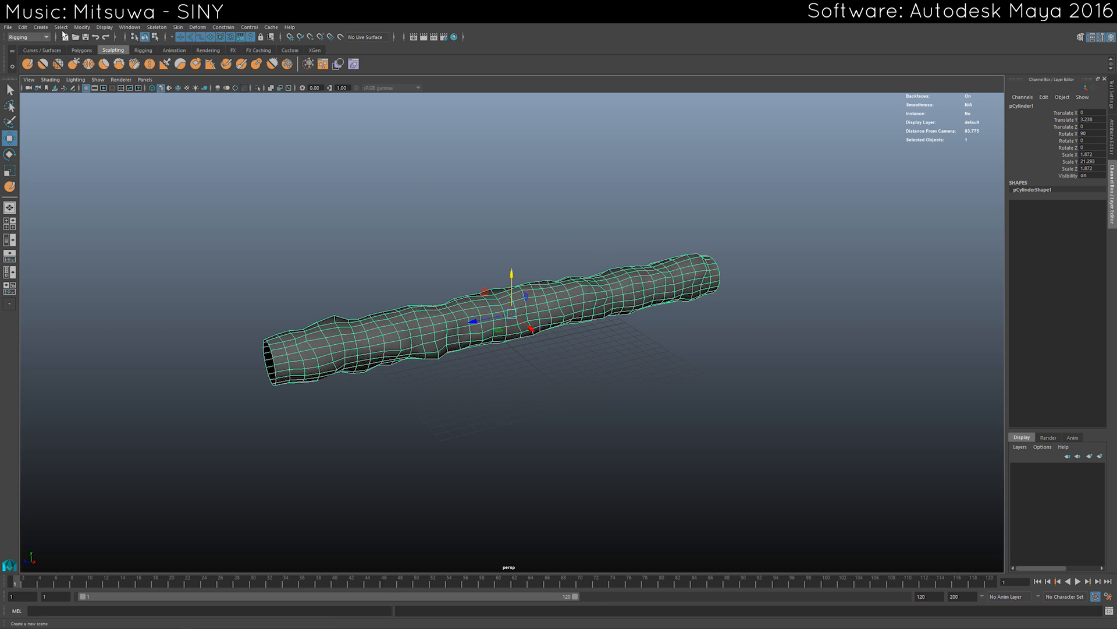
{"action": "left_click", "coordinate": [82, 27]}
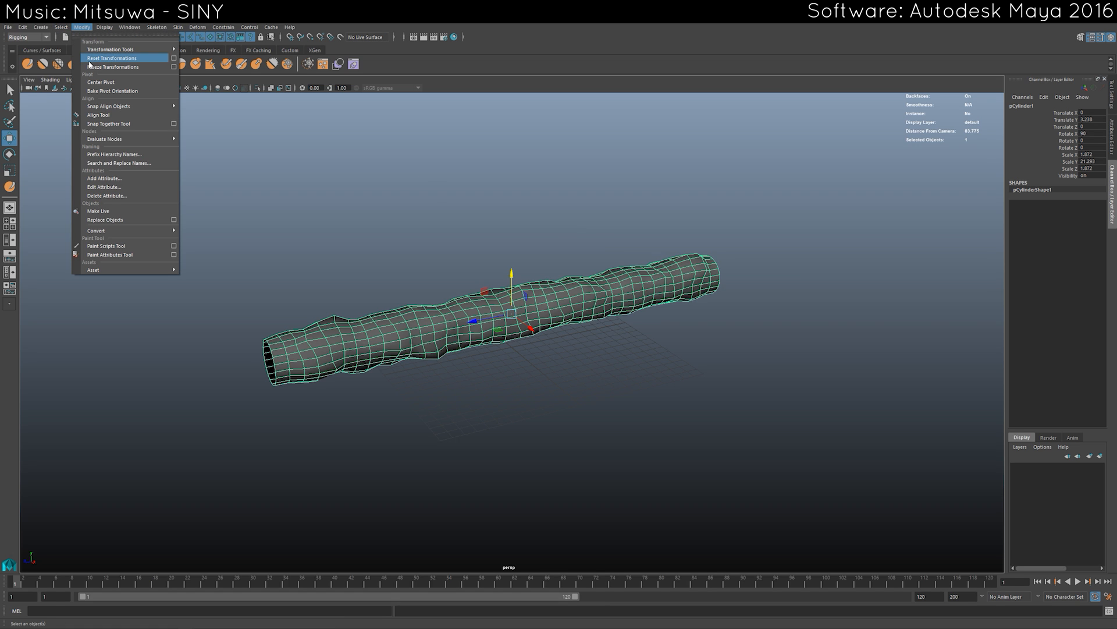
{"action": "left_click", "coordinate": [113, 67]}
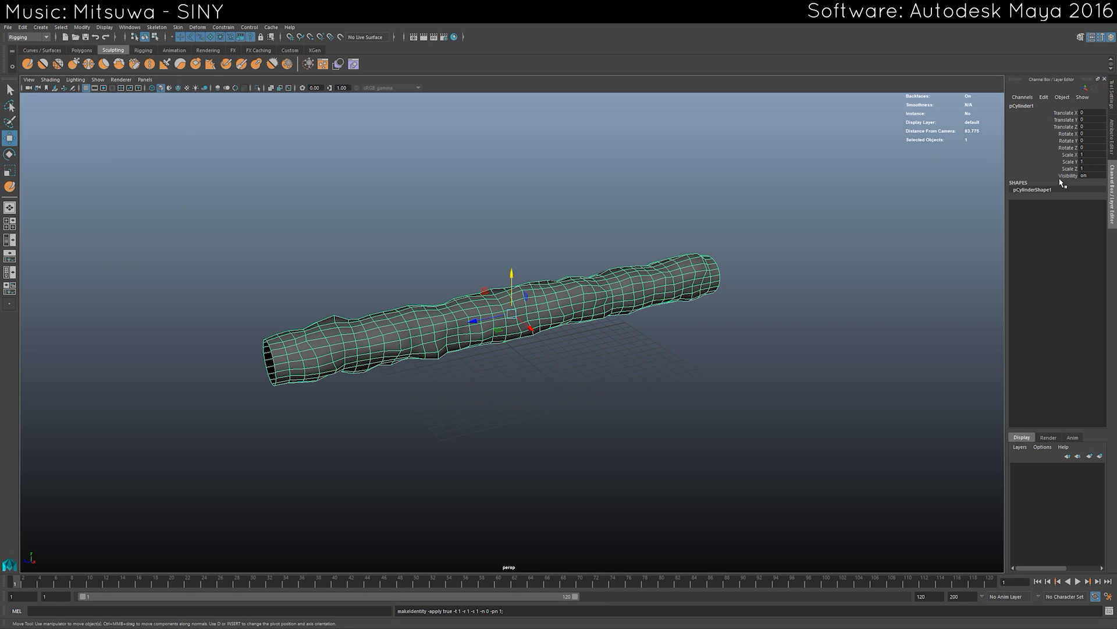
Examine the bumpy tube's shape from its open end and along its length.
{"action": "left_click_drag", "start_coordinate": [698, 182], "coordinate": [616, 202], "text": "alt"}
{"action": "left_click", "coordinate": [610, 208]}
{"action": "left_click_drag", "start_coordinate": [475, 237], "coordinate": [381, 216], "text": "alt"}
{"action": "left_click", "coordinate": [507, 286]}
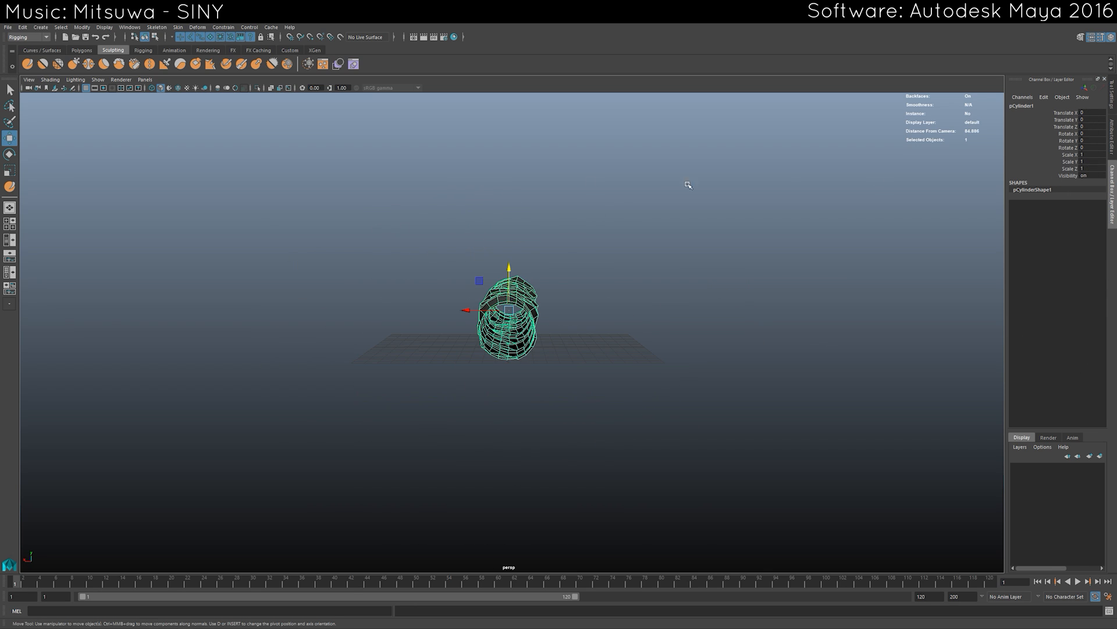
{"action": "left_click_drag", "start_coordinate": [688, 185], "coordinate": [499, 347], "text": "alt"}
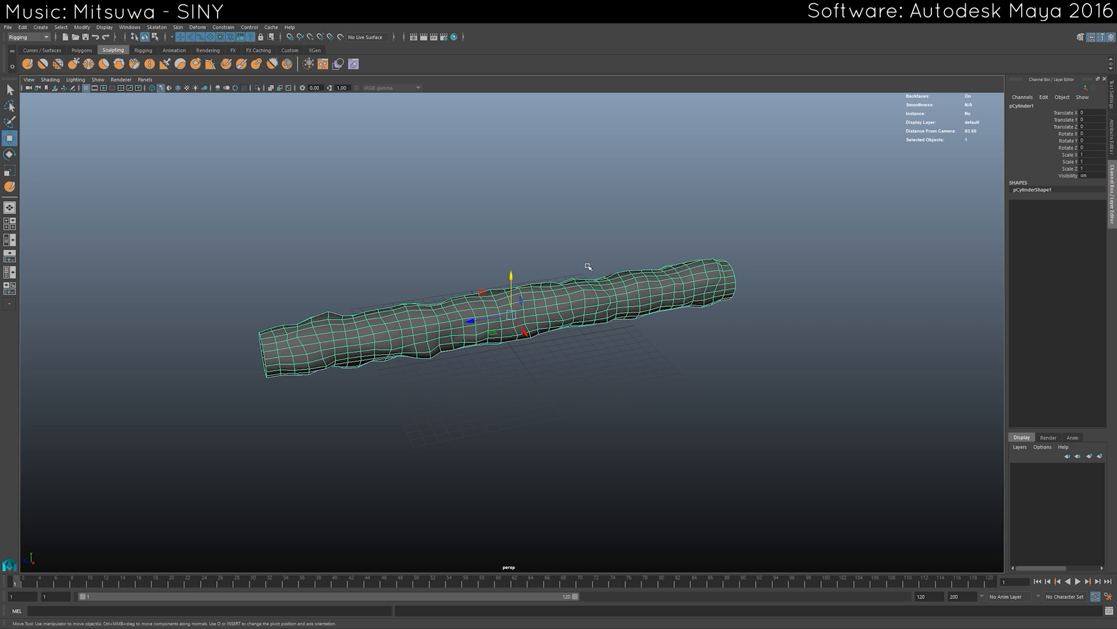
{"action": "left_click", "coordinate": [573, 212]}
{"action": "left_click_drag", "start_coordinate": [467, 219], "coordinate": [461, 437]}
{"action": "left_click_drag", "start_coordinate": [269, 224], "coordinate": [294, 245], "text": "alt"}
{"action": "key", "text": "e"}
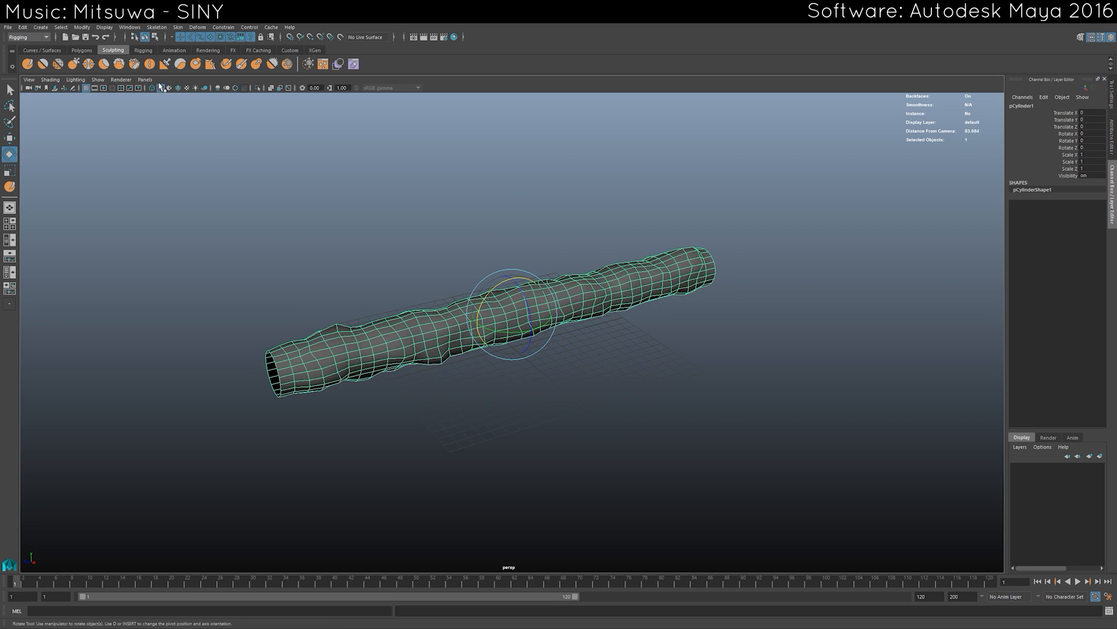
{"action": "left_click_drag", "start_coordinate": [485, 317], "coordinate": [526, 272], "text": "alt"}
{"action": "key", "text": "ctrl+z"}
Add a nonlinear Bend deformer to the tube from the Rigging tool set.
{"action": "left_click_drag", "start_coordinate": [542, 188], "coordinate": [514, 223], "text": "alt"}
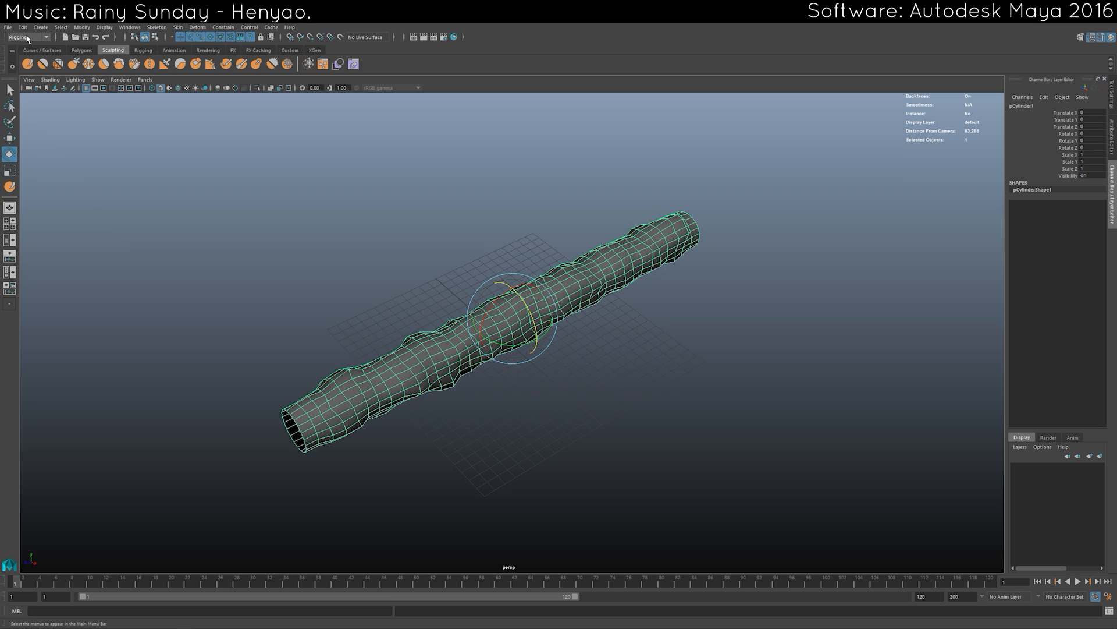
{"action": "left_click", "coordinate": [27, 37]}
{"action": "left_click", "coordinate": [21, 56]}
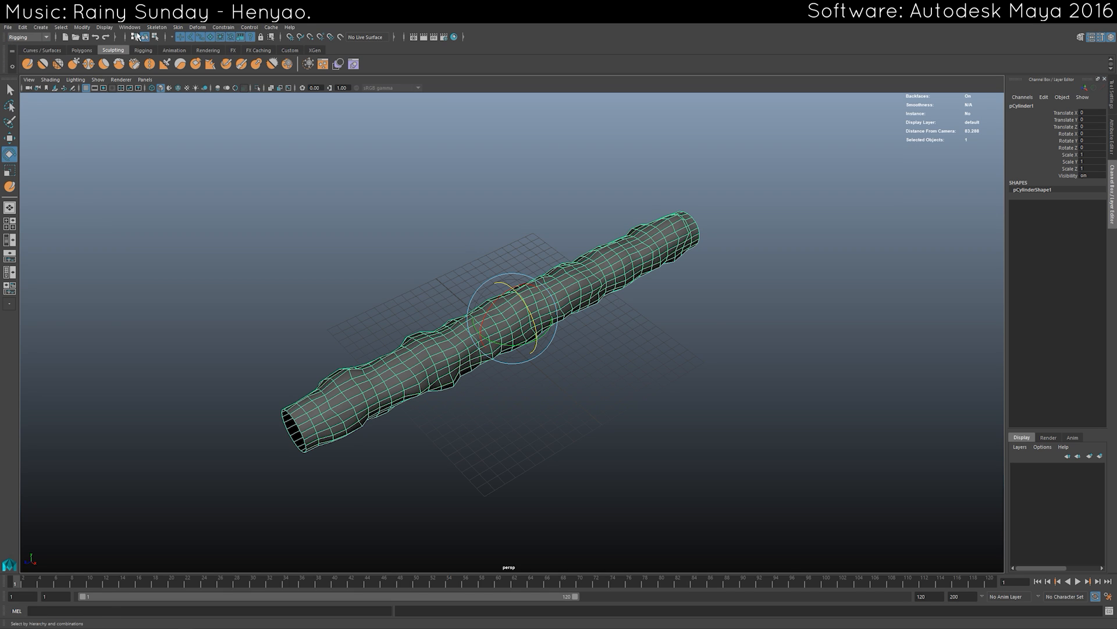
{"action": "left_click", "coordinate": [197, 27]}
{"action": "mouse_move", "coordinate": [201, 132]}
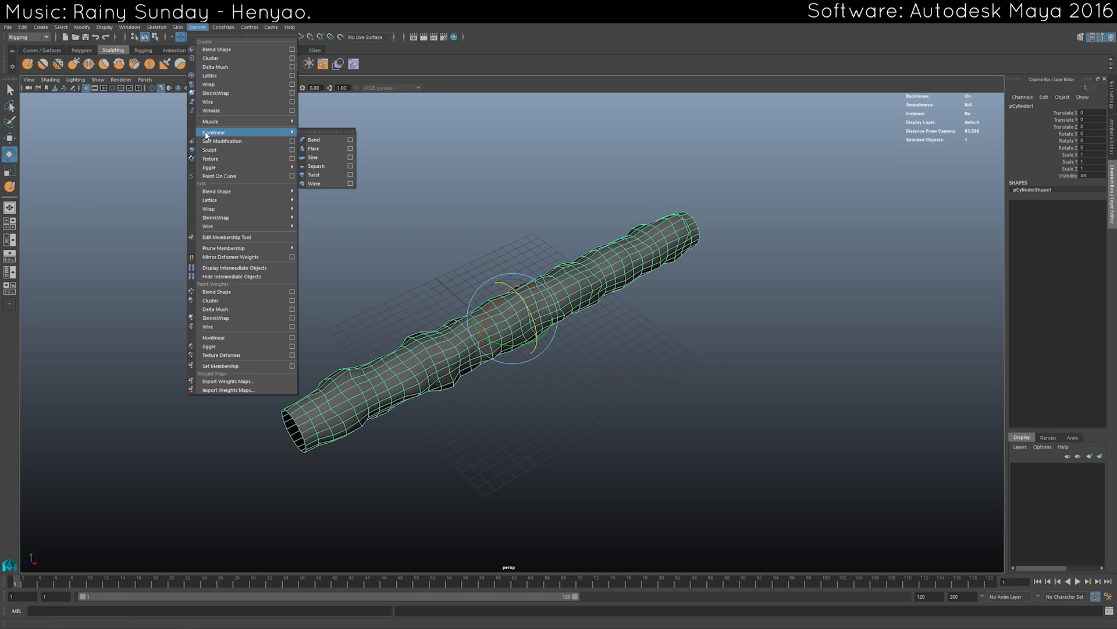
{"action": "left_click", "coordinate": [323, 128]}
{"action": "left_click", "coordinate": [315, 134]}
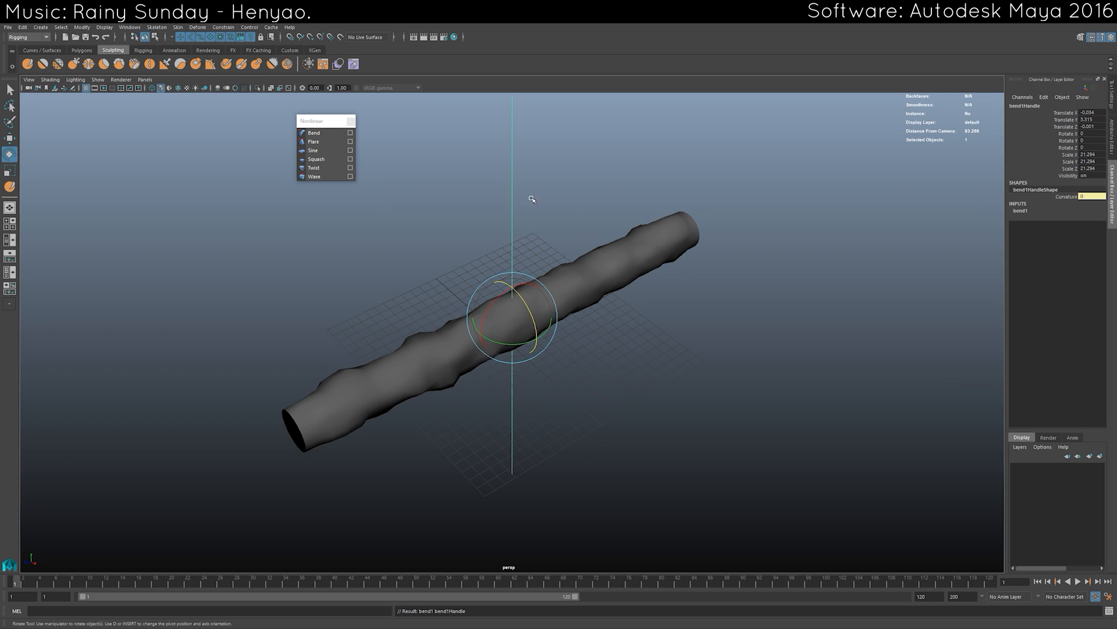
{"action": "left_click_drag", "start_coordinate": [529, 196], "coordinate": [482, 227], "text": "alt"}
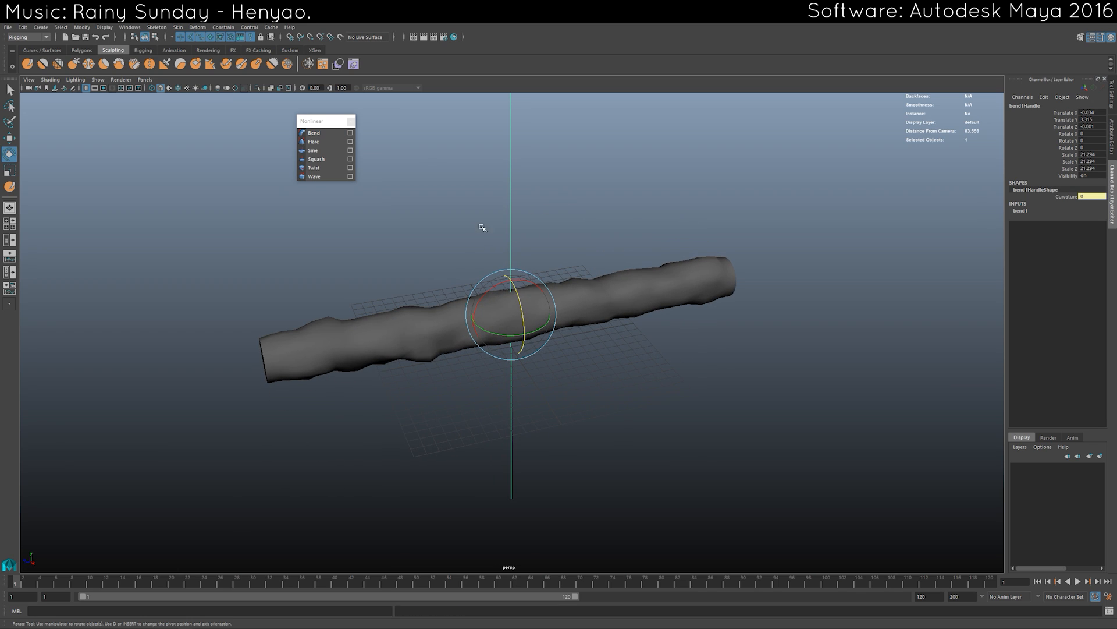
Raise the bend deformer's Curvature to about 79.07.
{"action": "left_click", "coordinate": [1021, 211]}
{"action": "left_click", "coordinate": [1067, 224]}
{"action": "middle_click_drag", "start_coordinate": [611, 233], "coordinate": [710, 245]}
{"action": "scroll", "coordinate": [715, 247], "scroll_direction": "down", "scroll_amount": 1}
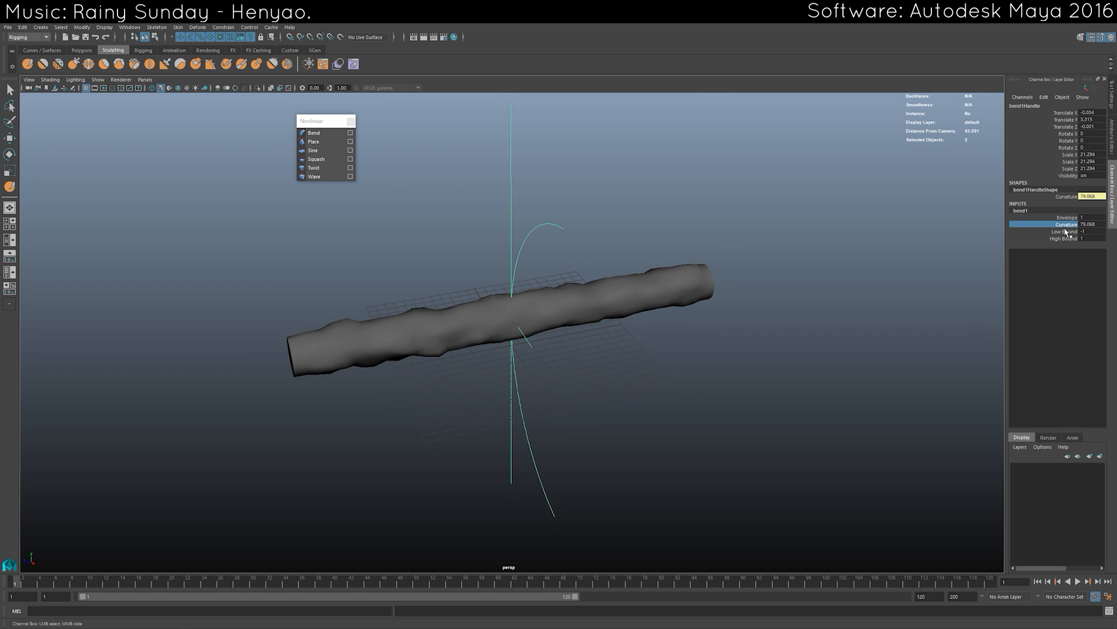
{"action": "left_click_drag", "start_coordinate": [724, 246], "coordinate": [804, 240], "text": "alt"}
{"action": "left_click_drag", "start_coordinate": [631, 248], "coordinate": [618, 250], "text": "alt"}
{"action": "scroll", "coordinate": [617, 250], "scroll_direction": "down", "scroll_amount": 2}
Rotate the bend handle to exactly 90 degrees in X so that it runs along the tube.
{"action": "left_click_drag", "start_coordinate": [484, 224], "coordinate": [566, 228]}
{"action": "key", "text": "e"}
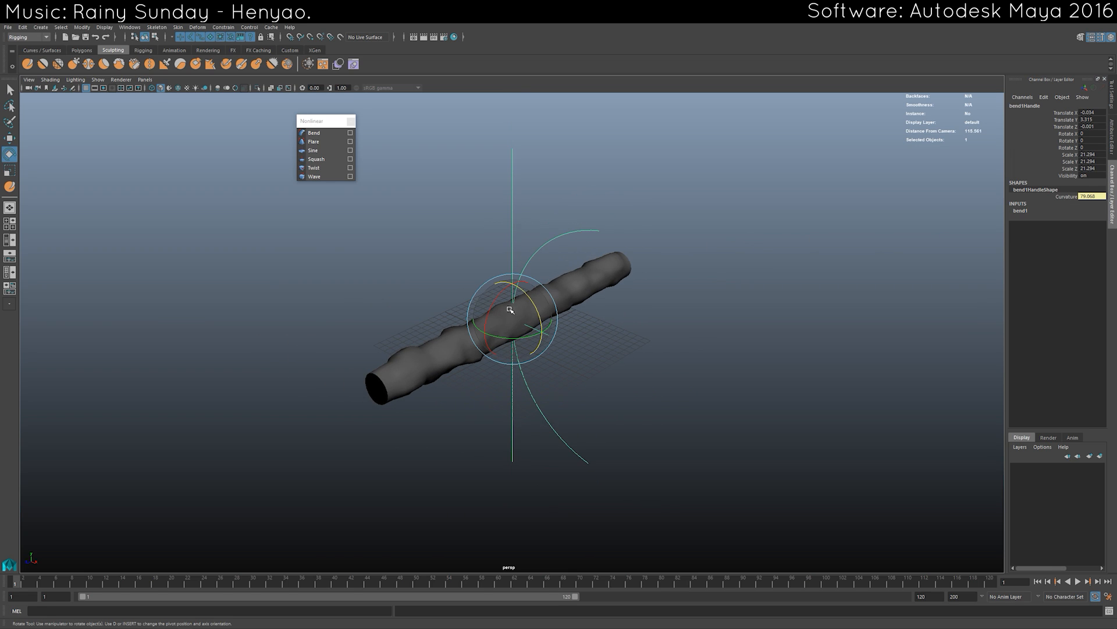
{"action": "left_click_drag", "start_coordinate": [499, 298], "coordinate": [558, 291]}
{"action": "left_click_drag", "start_coordinate": [655, 289], "coordinate": [719, 297], "text": "alt"}
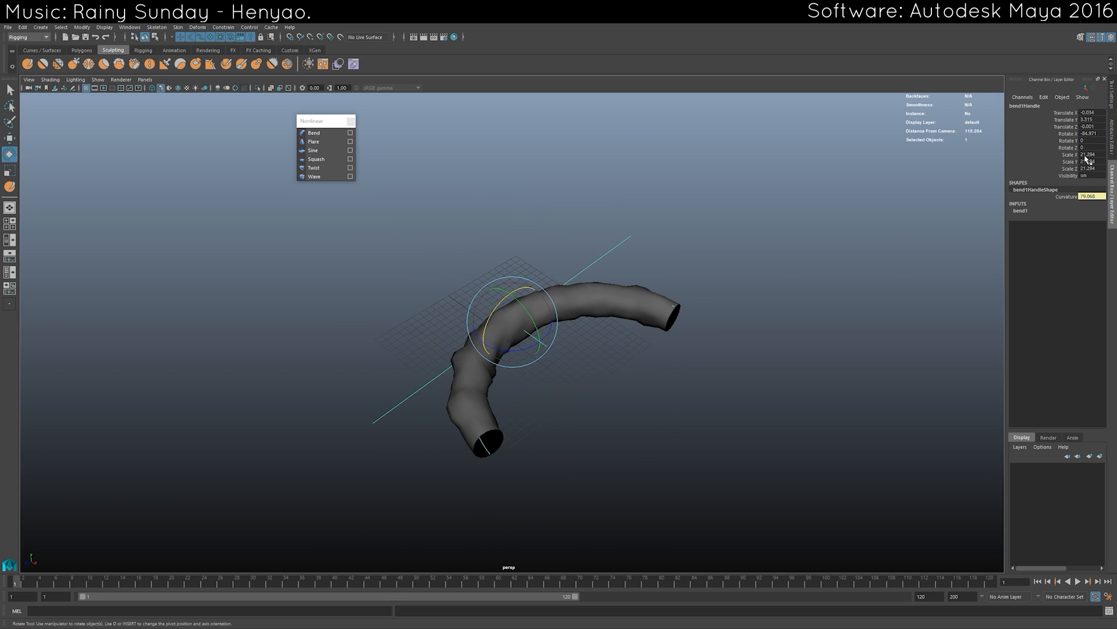
{"action": "key", "text": "Return"}
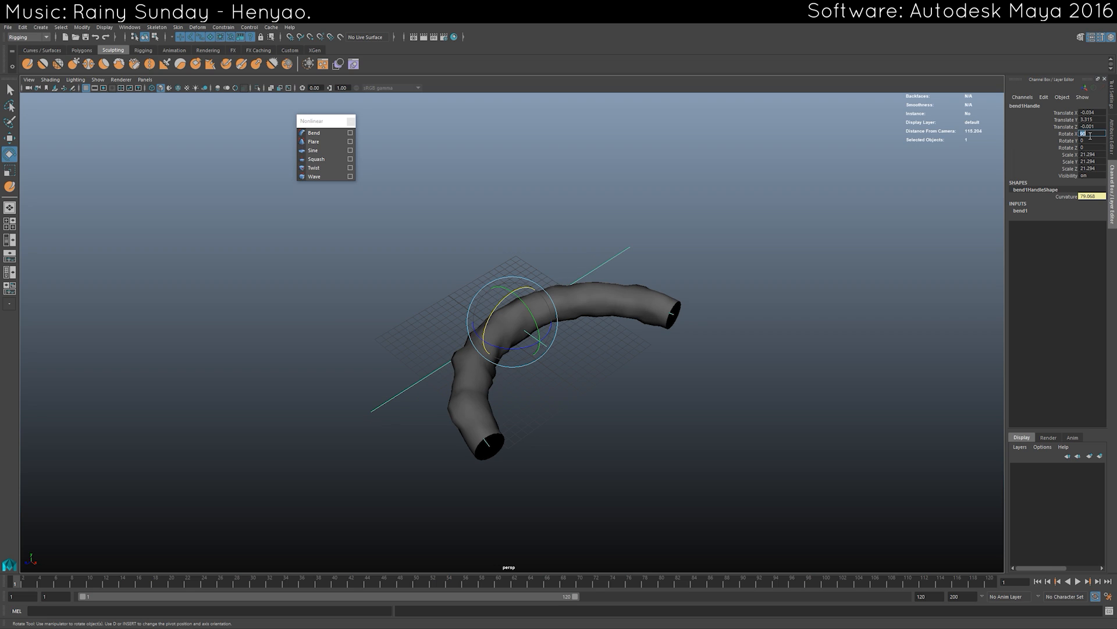
{"action": "left_click", "coordinate": [801, 274]}
{"action": "left_click_drag", "start_coordinate": [800, 274], "coordinate": [646, 234], "text": "alt"}
{"action": "left_click", "coordinate": [662, 254]}
{"action": "left_click_drag", "start_coordinate": [703, 303], "coordinate": [690, 287], "text": "alt"}
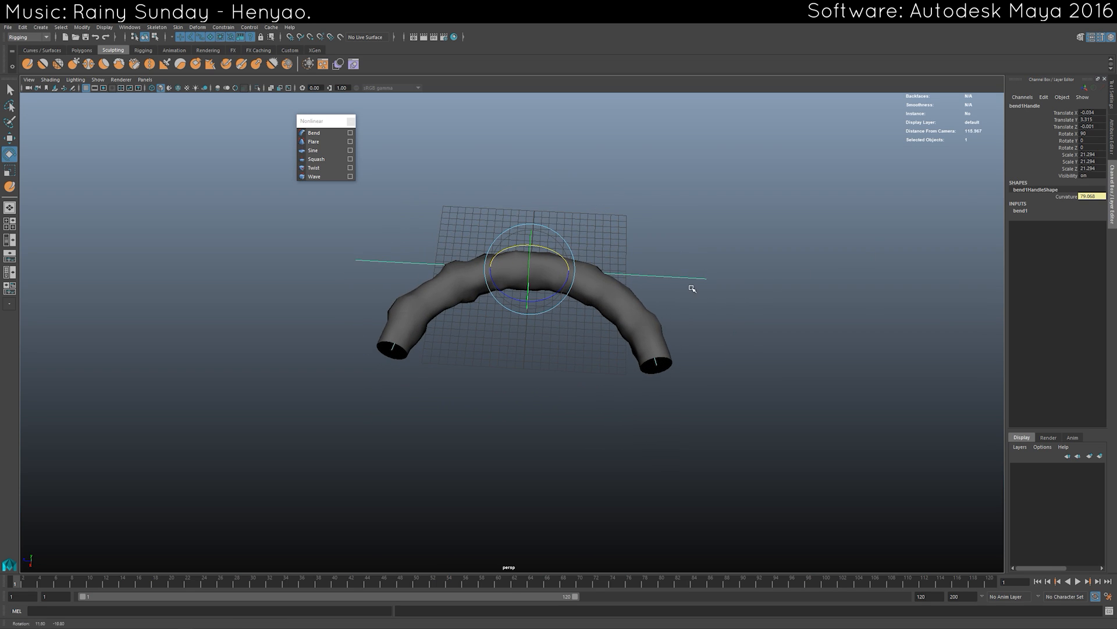
Set the bend deformer's Curvature to 180 so the tube's ends meet in a closed ring.
{"action": "left_click_drag", "start_coordinate": [508, 305], "coordinate": [541, 315], "text": "alt"}
{"action": "left_click_drag", "start_coordinate": [597, 293], "coordinate": [709, 311], "text": "alt"}
{"action": "key", "text": "w"}
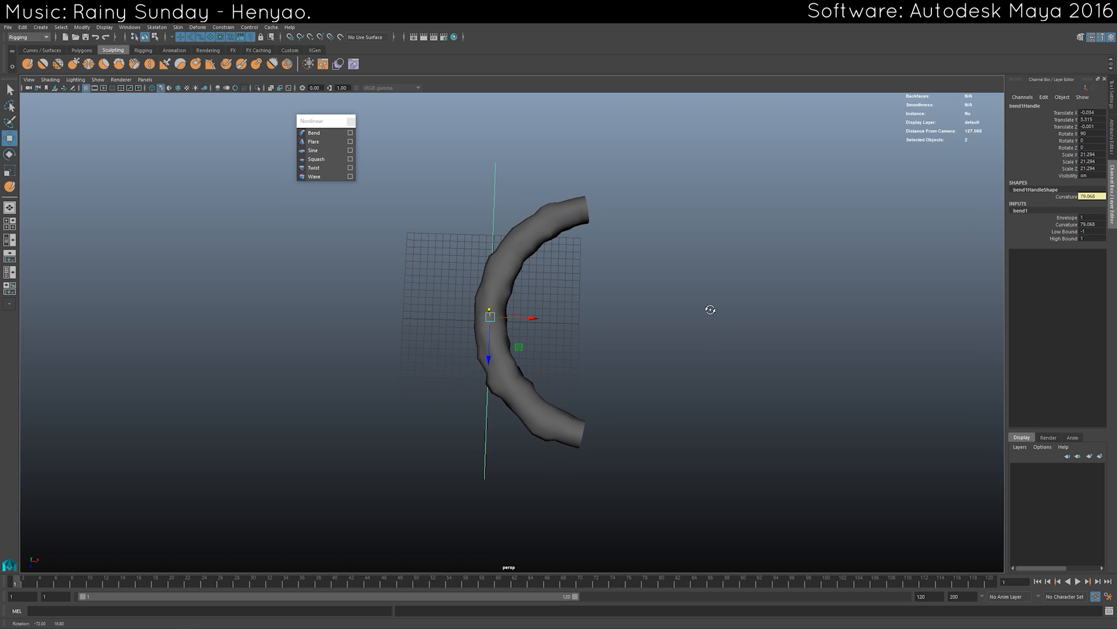
{"action": "middle_click_drag", "start_coordinate": [709, 310], "coordinate": [702, 328], "text": "alt"}
{"action": "left_click", "coordinate": [1067, 224]}
{"action": "middle_click_drag", "start_coordinate": [636, 305], "coordinate": [674, 306]}
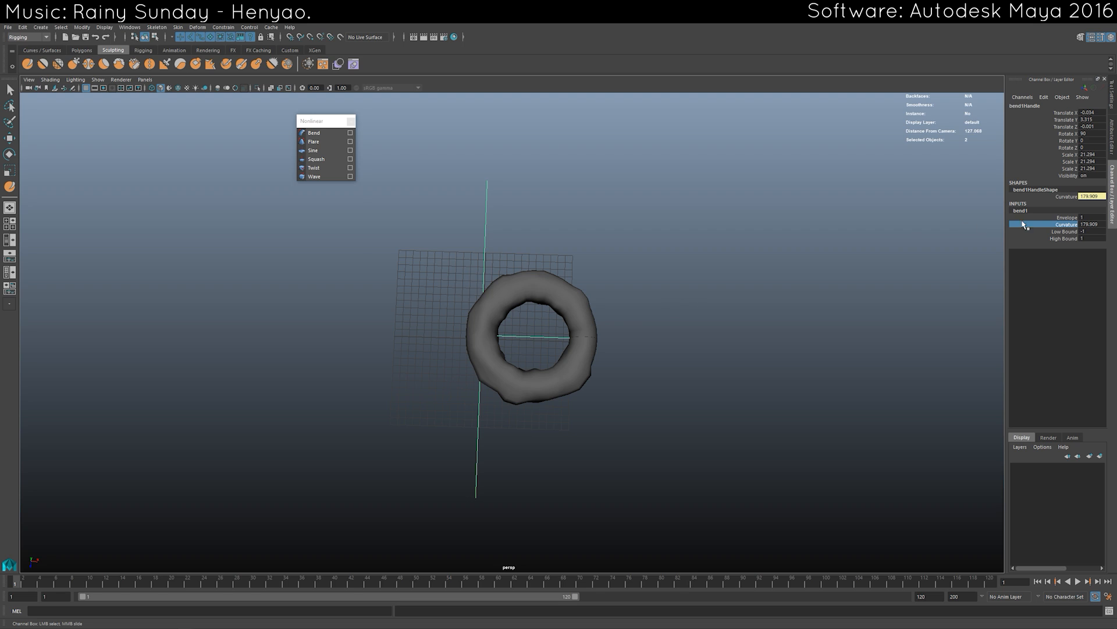
{"action": "left_click", "coordinate": [1087, 224]}
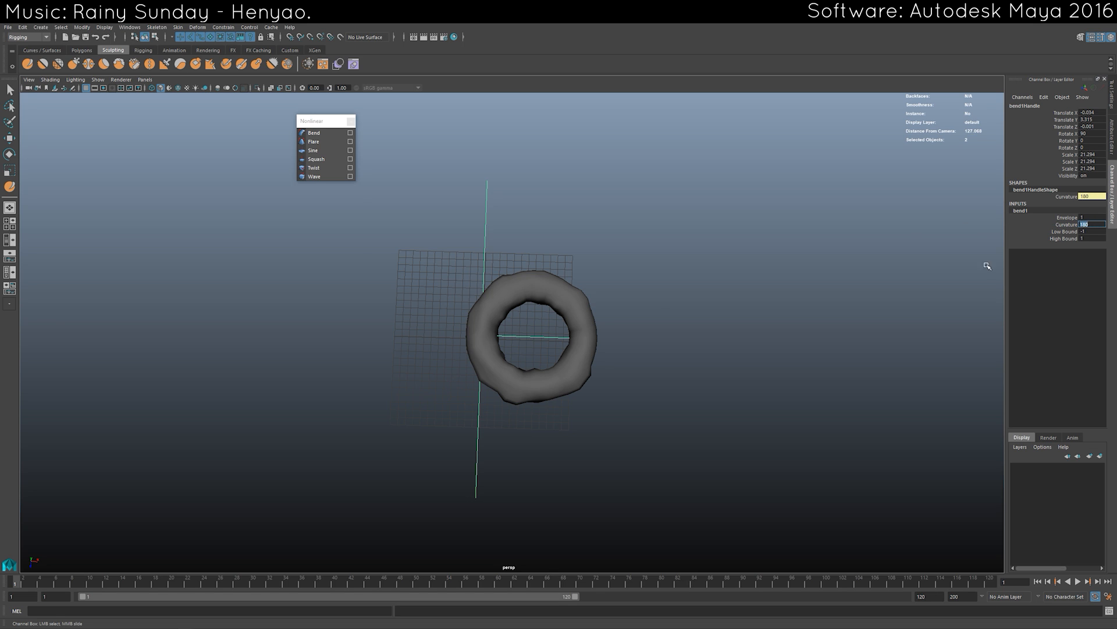
{"action": "left_click_drag", "start_coordinate": [454, 361], "coordinate": [641, 391], "text": "alt"}
{"action": "scroll", "coordinate": [640, 392], "scroll_direction": "up", "scroll_amount": 4}
{"action": "left_click_drag", "start_coordinate": [446, 306], "coordinate": [519, 234], "text": "alt"}
{"action": "scroll", "coordinate": [518, 234], "scroll_direction": "up", "scroll_amount": 1}
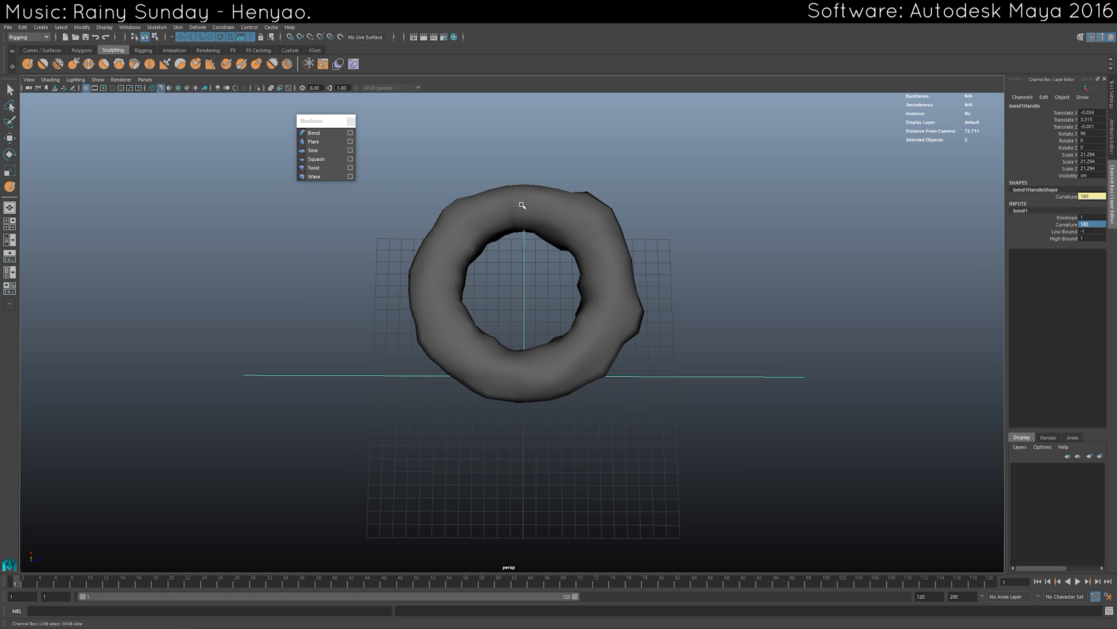
Try rotating the ring mesh around Z to roll its surface through the bend.
{"action": "key", "text": "w"}
{"action": "left_click_drag", "start_coordinate": [507, 306], "coordinate": [577, 284], "text": "alt"}
{"action": "left_click", "coordinate": [605, 280]}
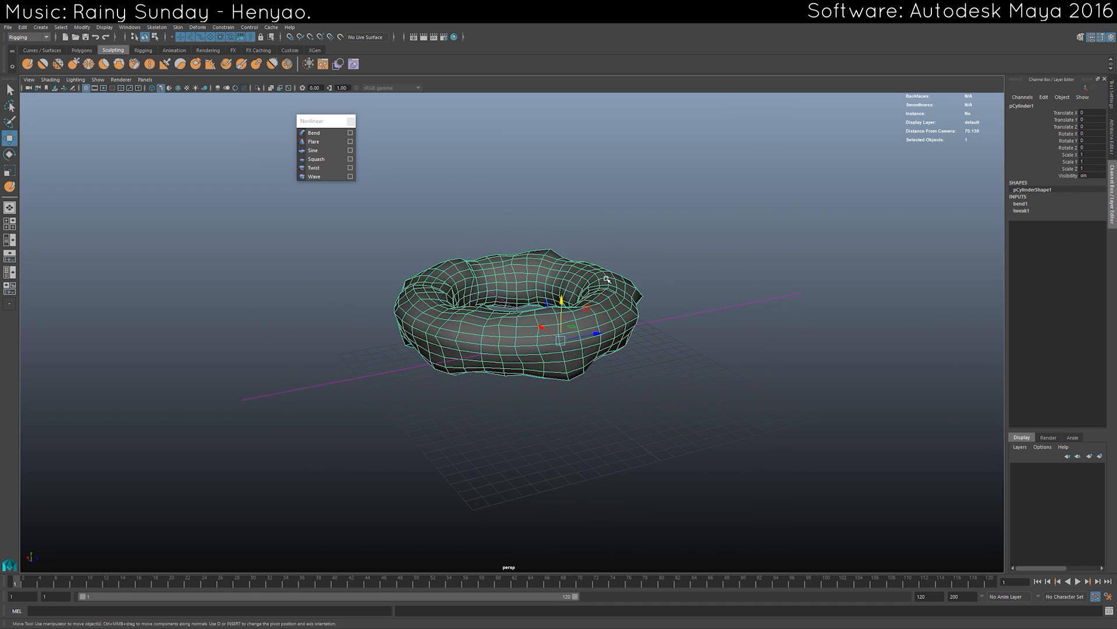
{"action": "left_click_drag", "start_coordinate": [653, 300], "coordinate": [622, 298], "text": "alt"}
{"action": "key", "text": "e"}
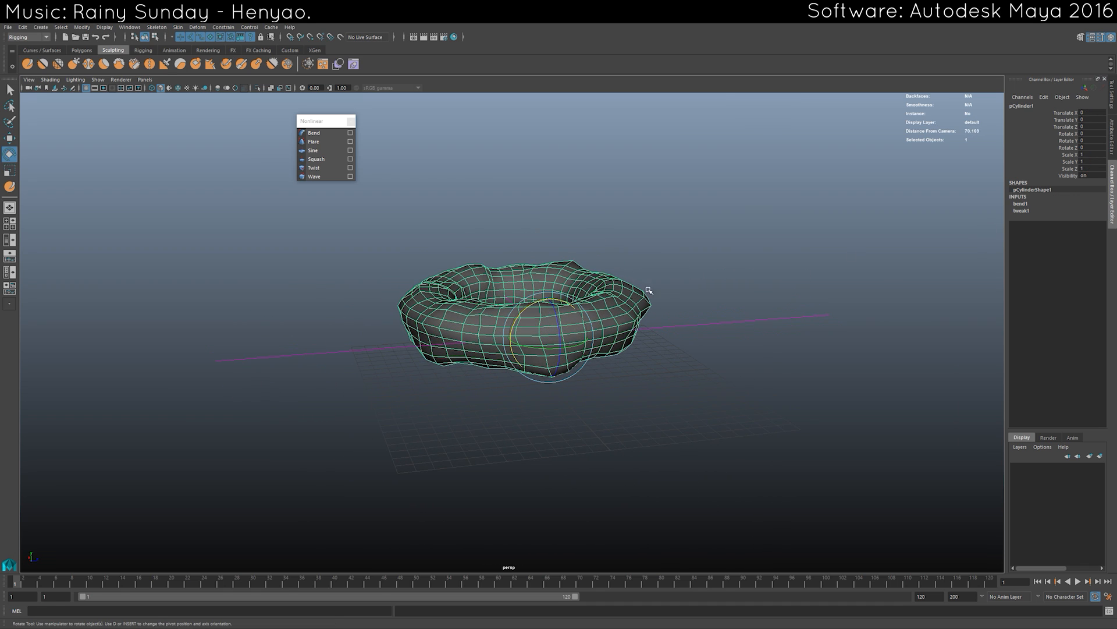
{"action": "left_click_drag", "start_coordinate": [552, 309], "coordinate": [580, 319], "text": "alt"}
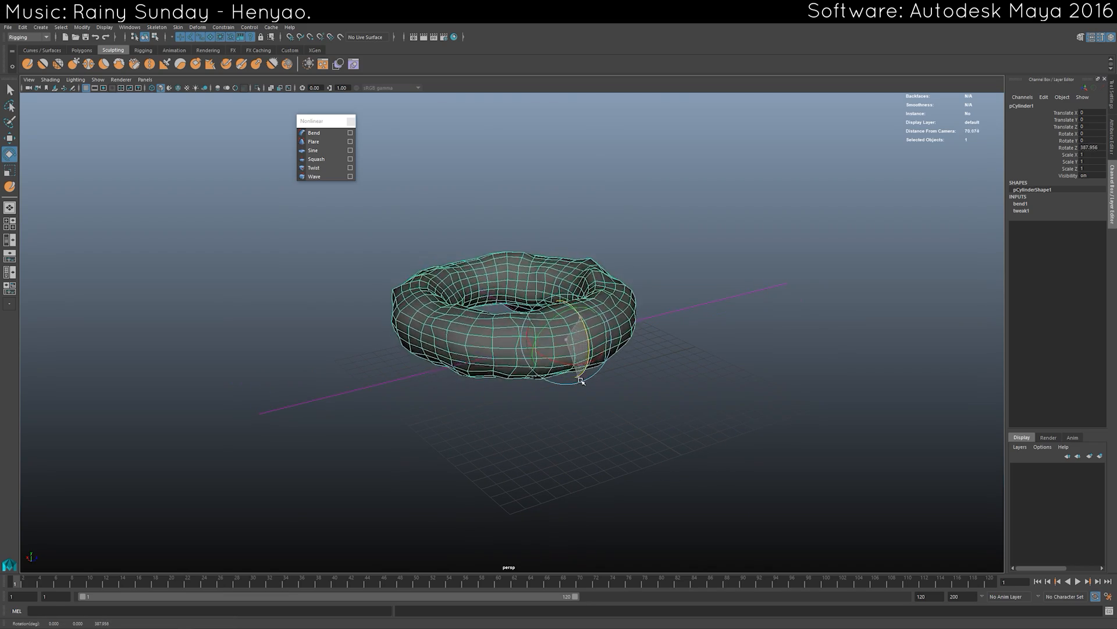
{"action": "left_click_drag", "start_coordinate": [493, 370], "coordinate": [660, 320], "text": "alt"}
Reselect the ring mesh and roll it through the bend by about 48 degrees in Z.
{"action": "left_click_drag", "start_coordinate": [756, 298], "coordinate": [727, 450]}
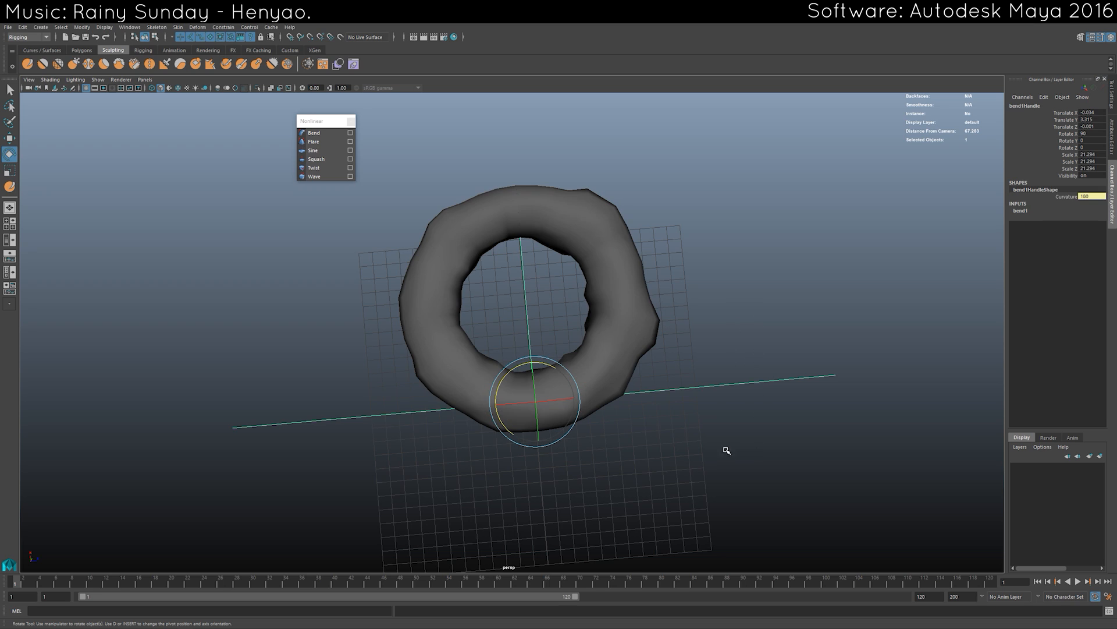
{"action": "left_click", "coordinate": [648, 364]}
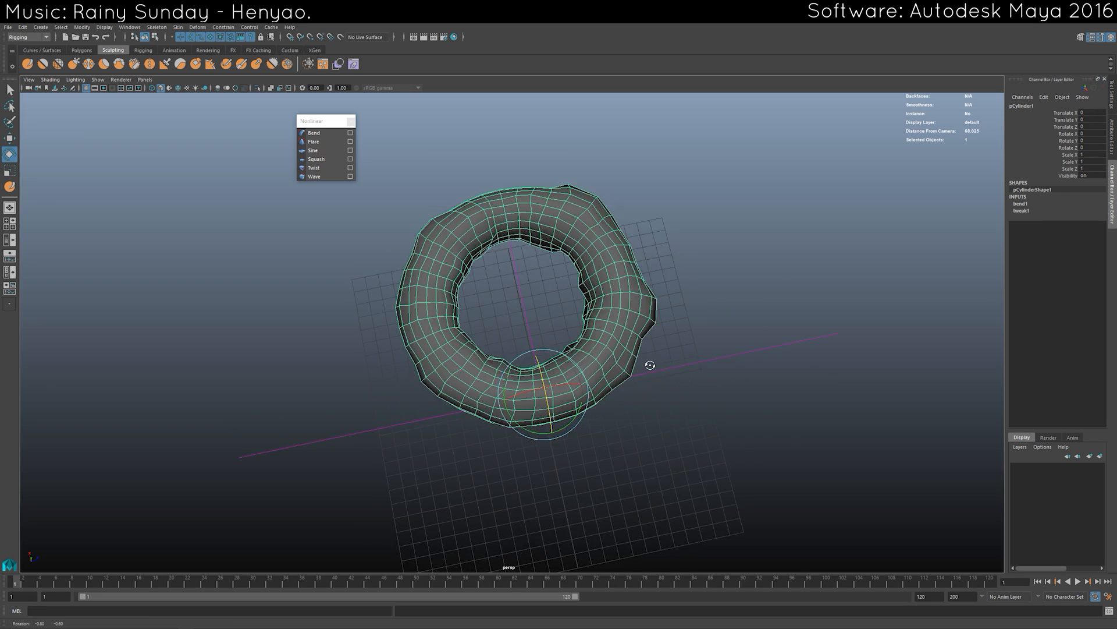
{"action": "left_click_drag", "start_coordinate": [648, 364], "coordinate": [597, 361], "text": "alt"}
{"action": "key", "text": "ctrl+z"}
{"action": "left_click_drag", "start_coordinate": [580, 317], "coordinate": [577, 366]}
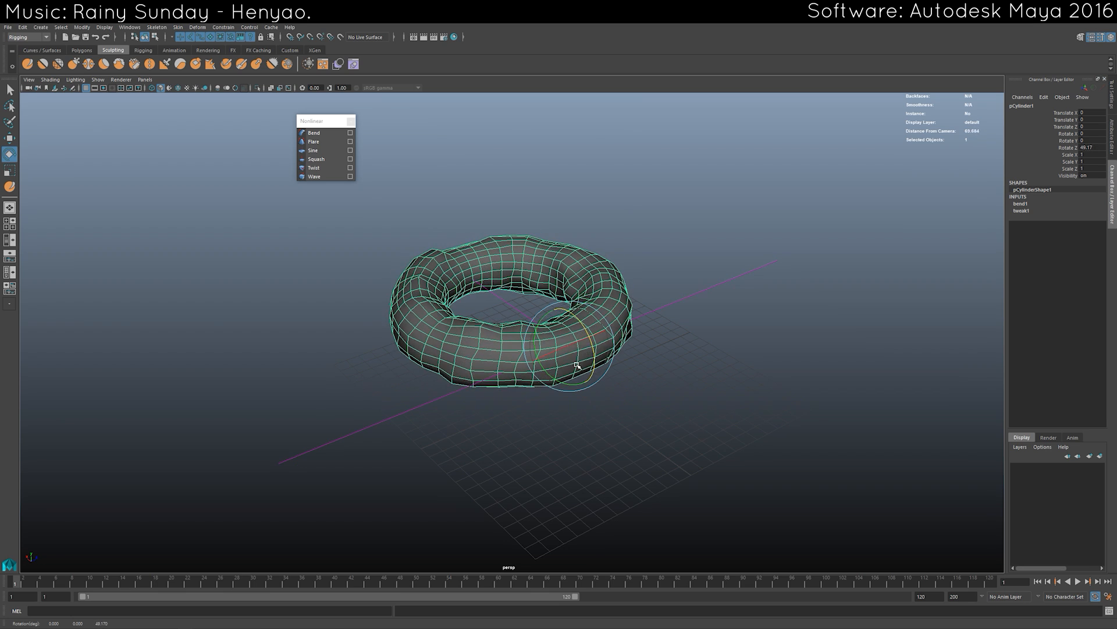
Select the ring mesh together with its bend handle and group them.
{"action": "key", "text": "w"}
{"action": "scroll", "coordinate": [669, 261], "scroll_direction": "down", "scroll_amount": 3}
{"action": "left_click_drag", "start_coordinate": [670, 262], "coordinate": [510, 328], "text": "alt"}
{"action": "left_click", "coordinate": [640, 252]}
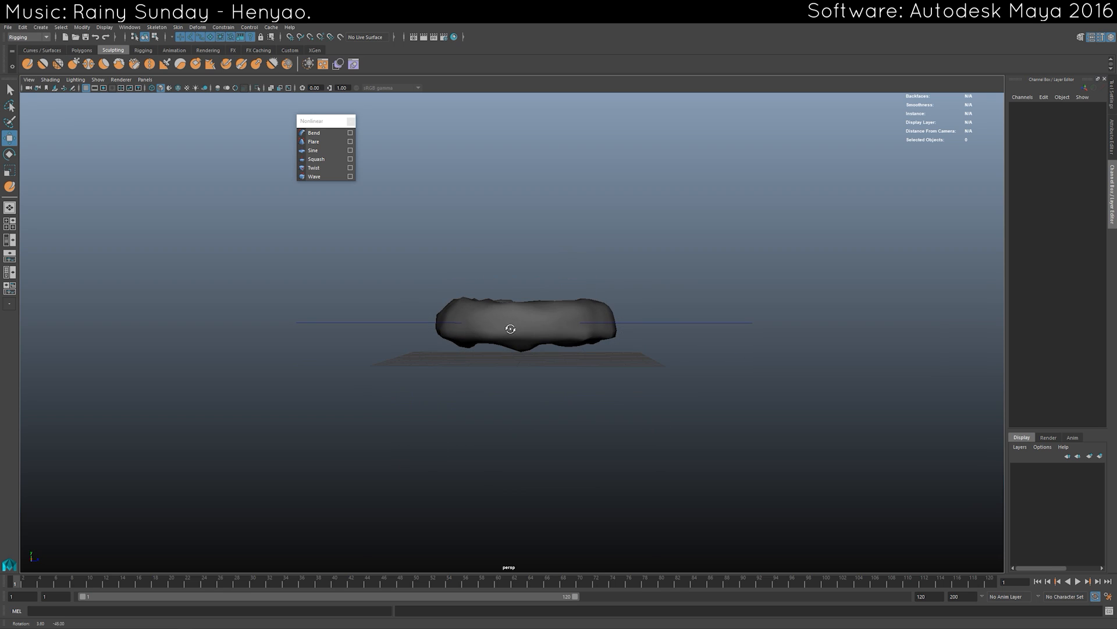
{"action": "left_click_drag", "start_coordinate": [438, 314], "coordinate": [446, 328], "text": "alt"}
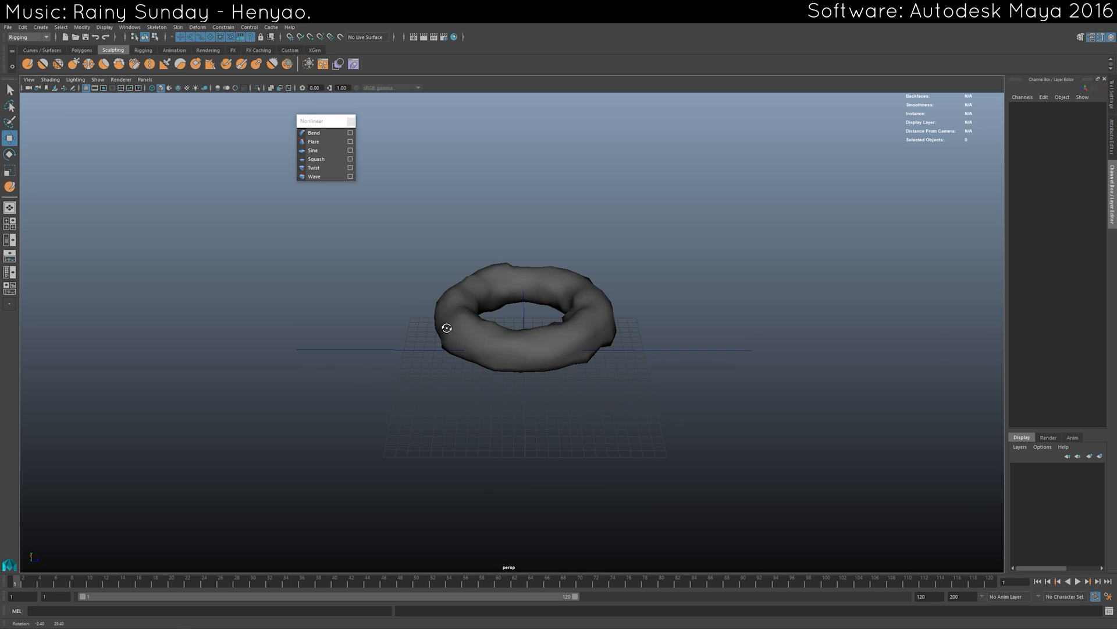
{"action": "scroll", "coordinate": [452, 329], "scroll_direction": "up", "scroll_amount": 3}
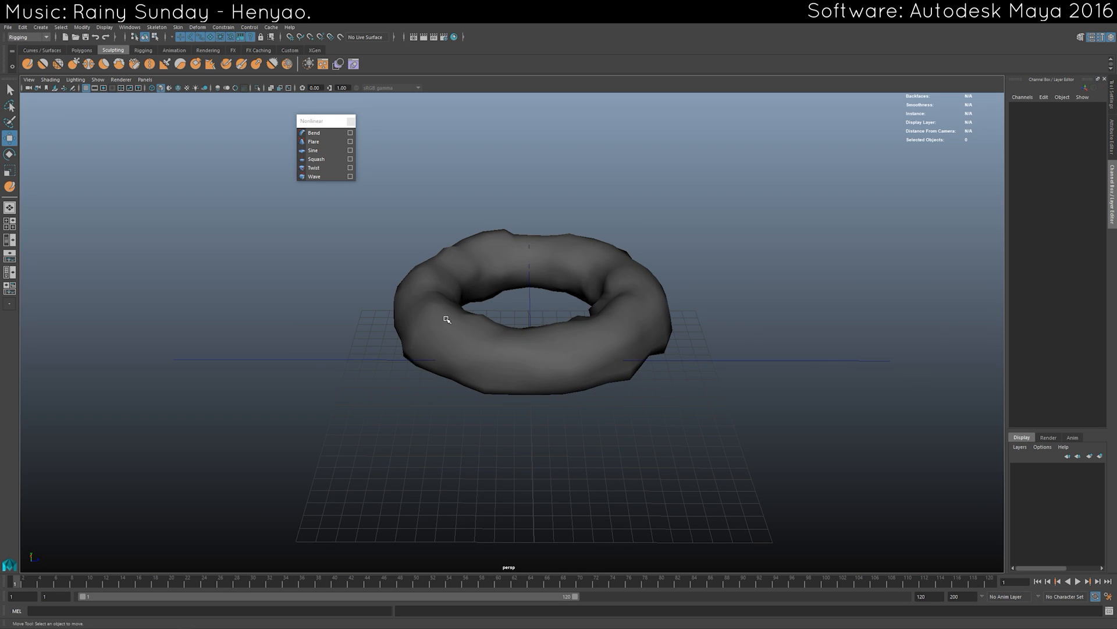
{"action": "left_click", "coordinate": [447, 319]}
{"action": "scroll", "coordinate": [445, 319], "scroll_direction": "down", "scroll_amount": 1}
{"action": "left_click", "coordinate": [403, 357], "text": "shift"}
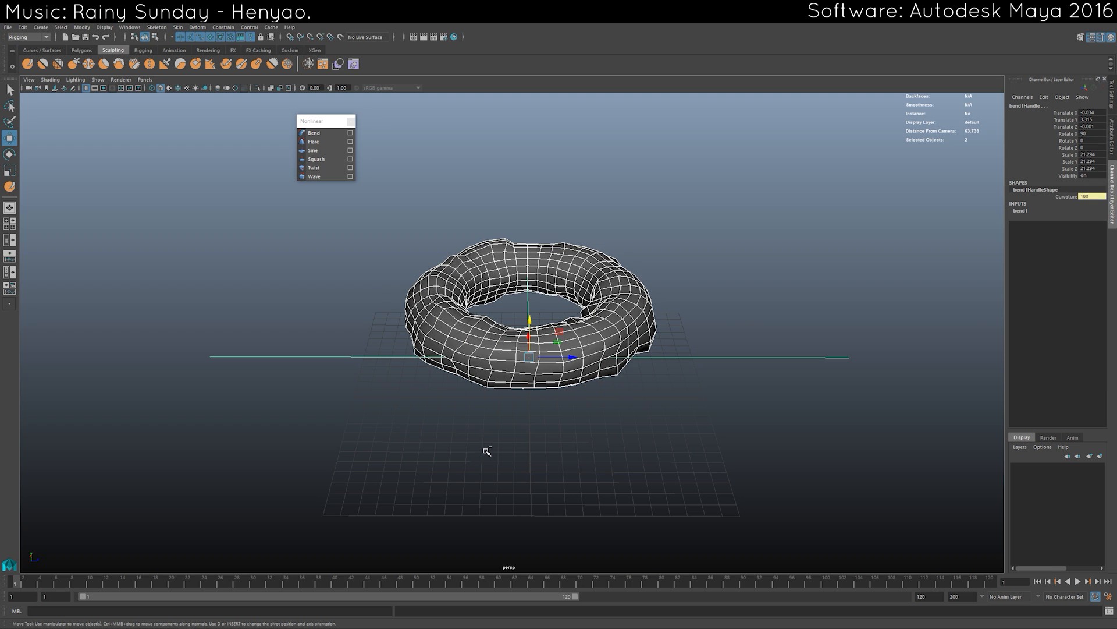
{"action": "key", "text": "ctrl+g"}
{"action": "scroll", "coordinate": [462, 392], "scroll_direction": "down", "scroll_amount": 2}
Center the group's pivot and move the group to about -6.86 in X so the ring sits over the grid's center.
{"action": "left_click_drag", "start_coordinate": [471, 396], "coordinate": [441, 379], "text": "alt"}
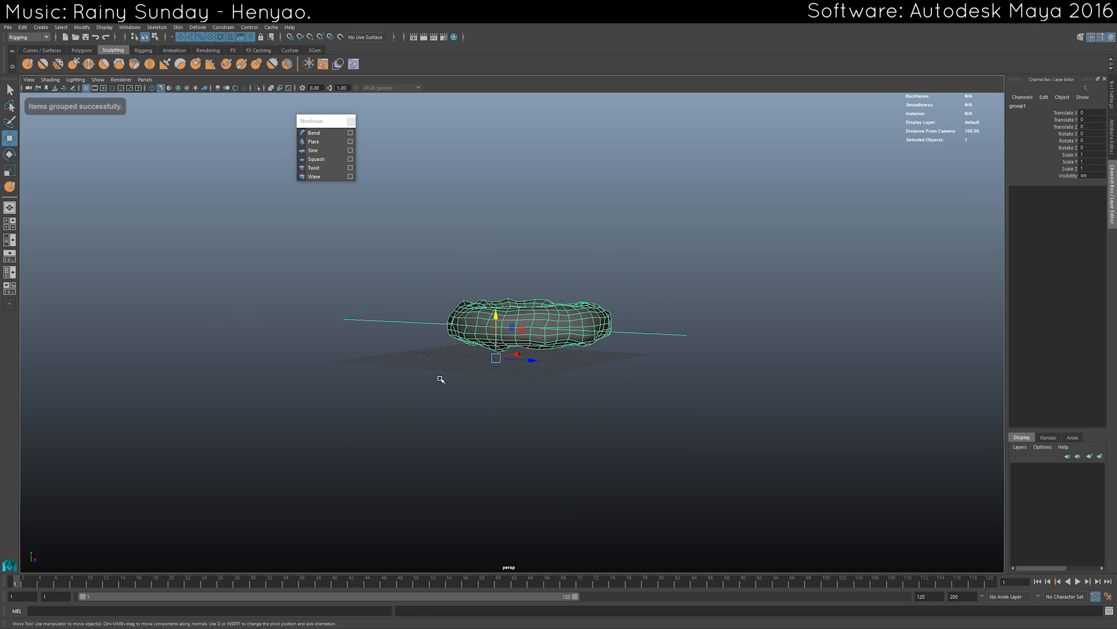
{"action": "left_click", "coordinate": [41, 27]}
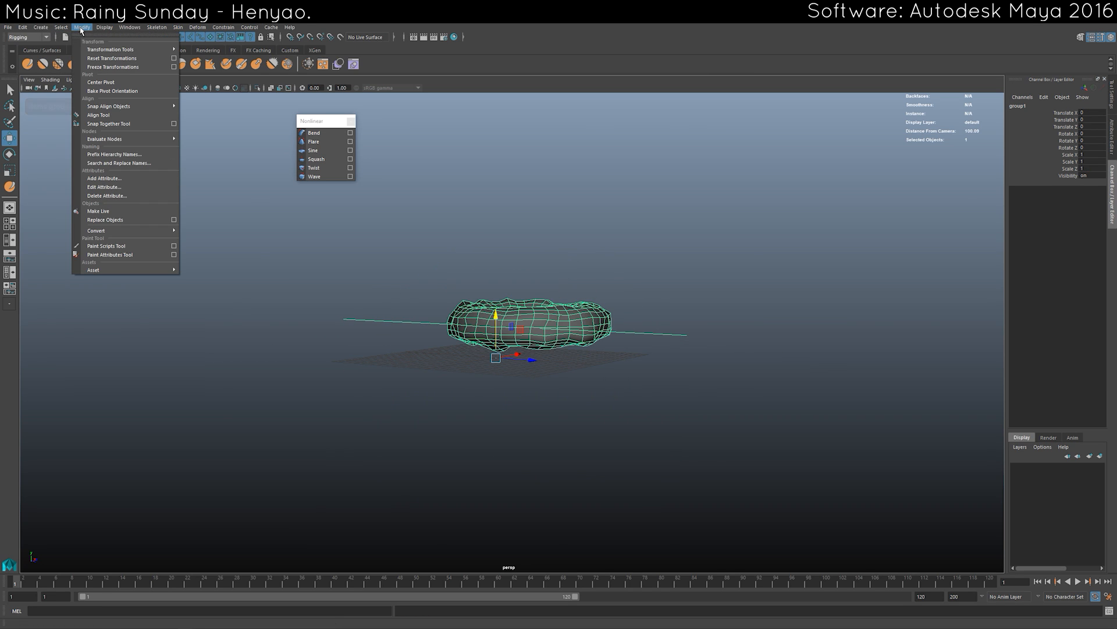
{"action": "left_click", "coordinate": [105, 83]}
{"action": "left_click_drag", "start_coordinate": [596, 316], "coordinate": [533, 380], "text": "alt"}
{"action": "left_click_drag", "start_coordinate": [508, 341], "coordinate": [450, 343]}
{"action": "middle_click_drag", "start_coordinate": [449, 343], "coordinate": [479, 322], "text": "alt"}
{"action": "left_click_drag", "start_coordinate": [474, 321], "coordinate": [473, 320]}
{"action": "middle_click_drag", "start_coordinate": [496, 317], "coordinate": [501, 305], "text": "alt"}
{"action": "scroll", "coordinate": [502, 305], "scroll_direction": "up", "scroll_amount": 1}
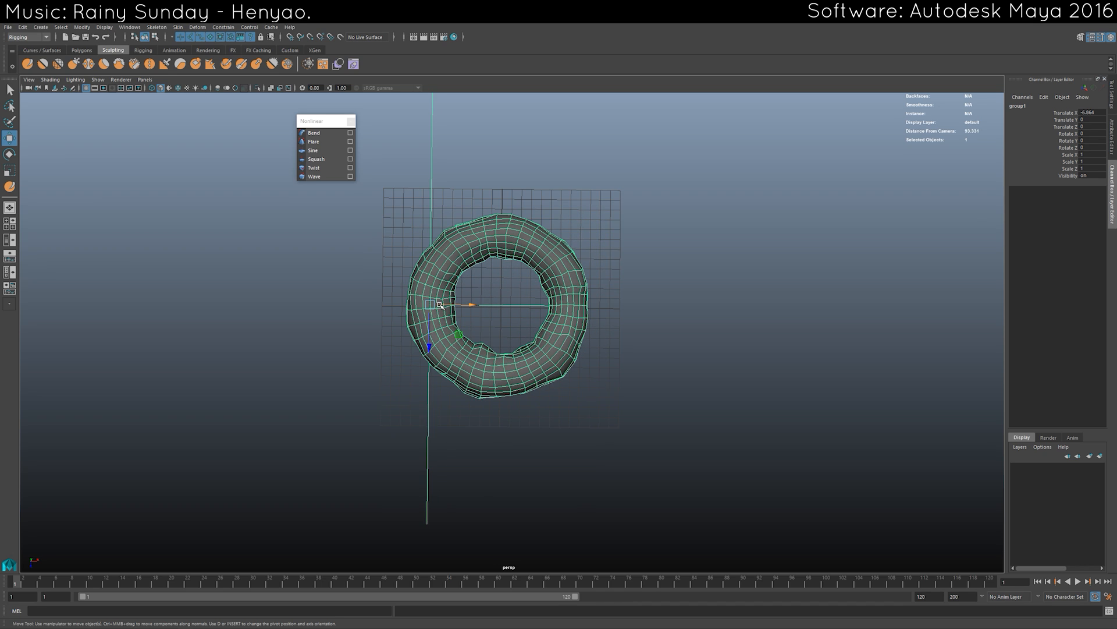
Move the group's pivot along X to the middle of the ring.
{"action": "left_click_drag", "start_coordinate": [473, 305], "coordinate": [475, 304]}
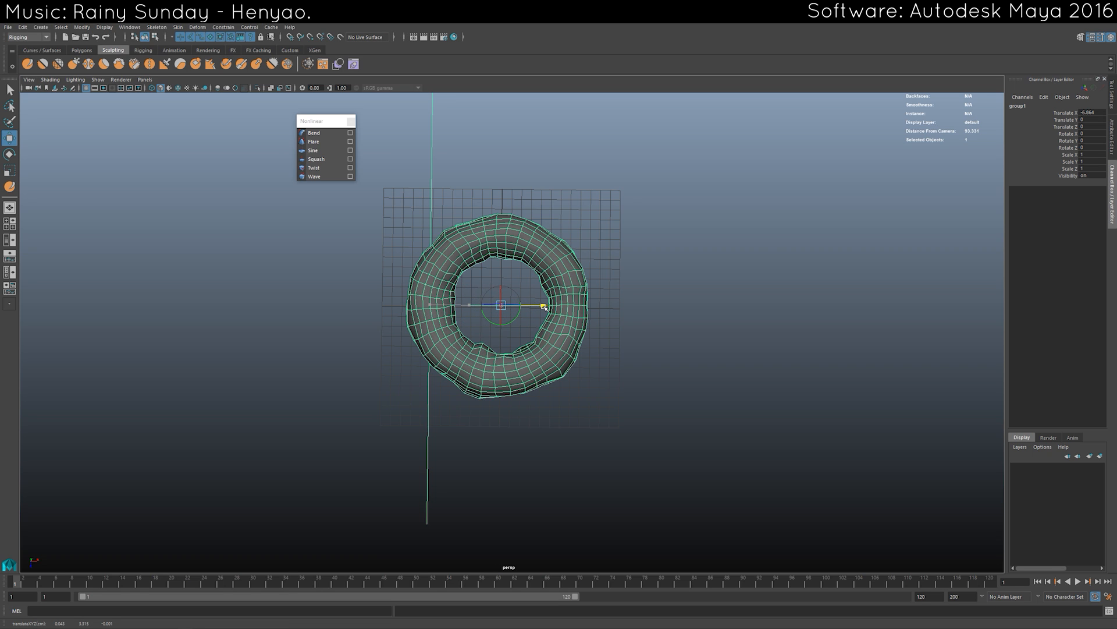
{"action": "left_click_drag", "start_coordinate": [544, 307], "coordinate": [583, 287], "text": "alt"}
{"action": "key", "text": "r"}
{"action": "key", "text": "w"}
{"action": "left_click", "coordinate": [620, 341]}
{"action": "left_click", "coordinate": [597, 334]}
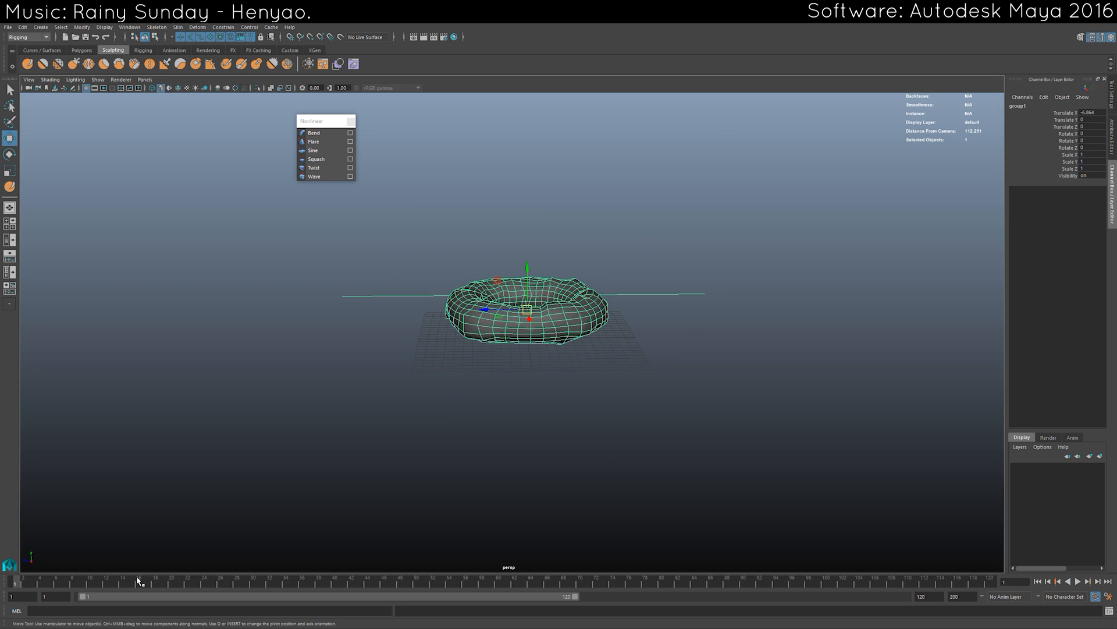
Key all of the group's transform and visibility channels at frame 50.
{"action": "left_click_drag", "start_coordinate": [46, 583], "coordinate": [141, 582]}
{"action": "left_click_drag", "start_coordinate": [462, 474], "coordinate": [464, 464], "text": "alt"}
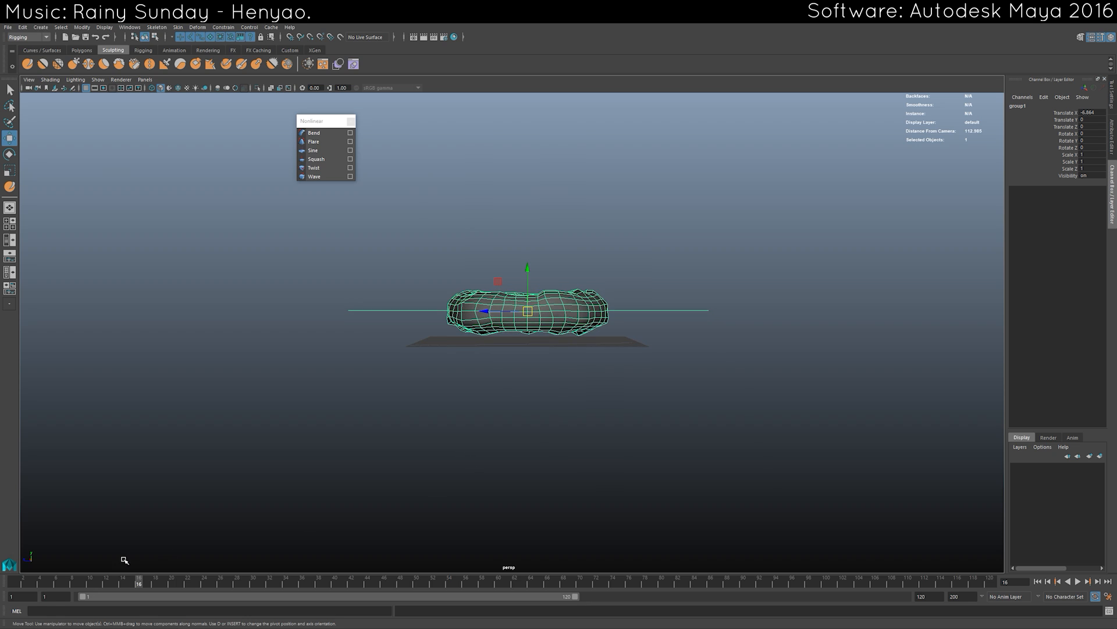
{"action": "left_click_drag", "start_coordinate": [148, 583], "coordinate": [161, 582]}
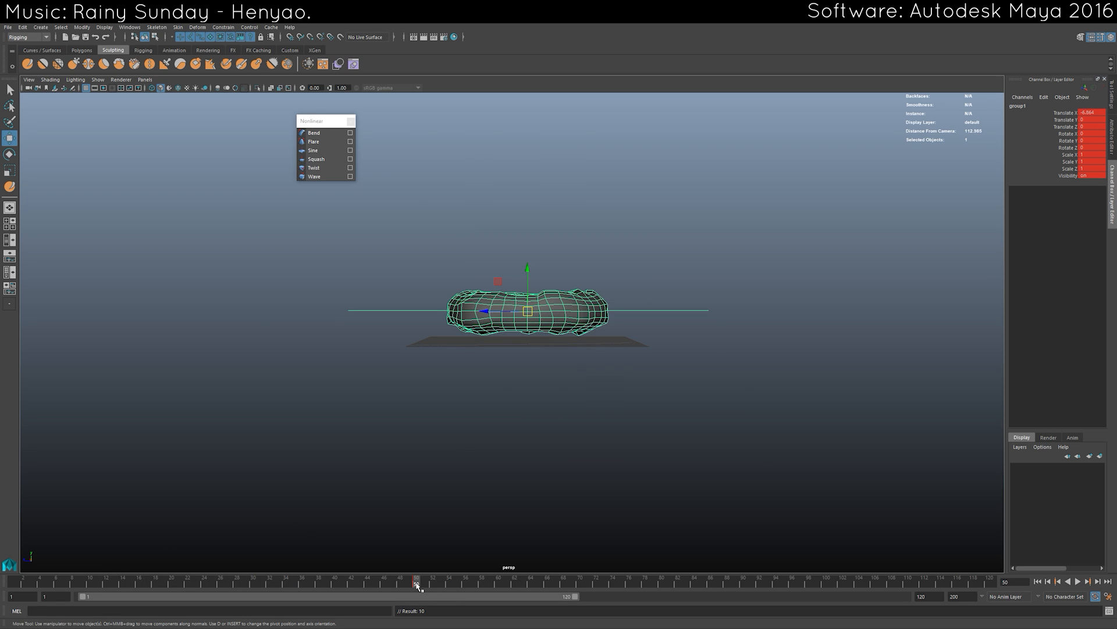
At frame 20, key the group shrunk to about 0.18 in X and Z and 0.31 in Y, lowered to about -2.17 in Y.
{"action": "left_click_drag", "start_coordinate": [411, 585], "coordinate": [183, 591]}
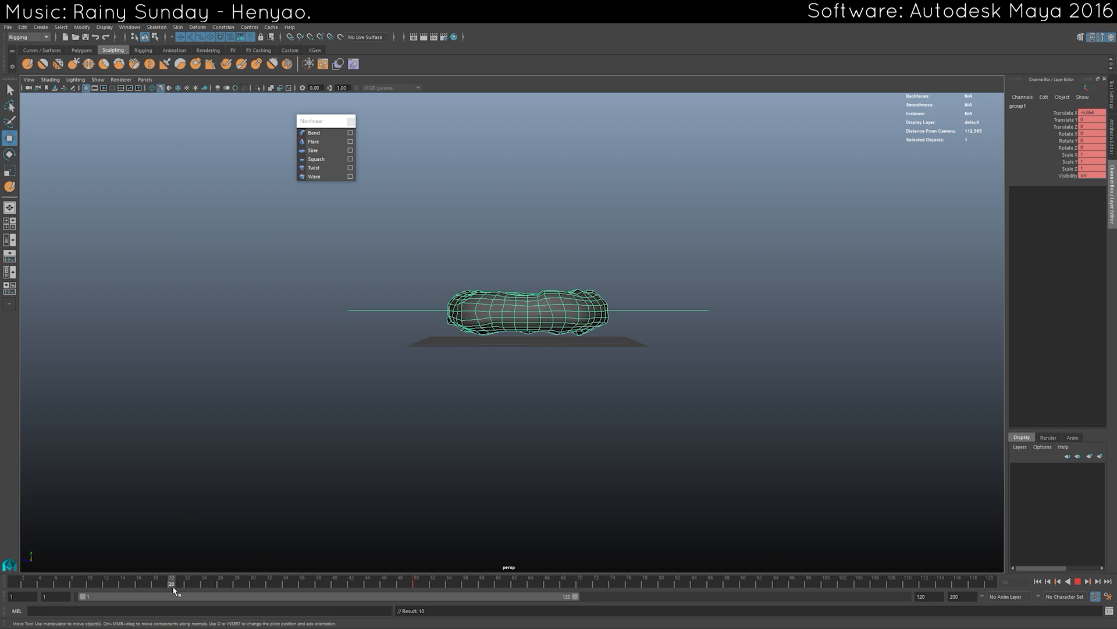
{"action": "left_click_drag", "start_coordinate": [557, 342], "coordinate": [541, 328], "text": "alt"}
{"action": "key", "text": "r"}
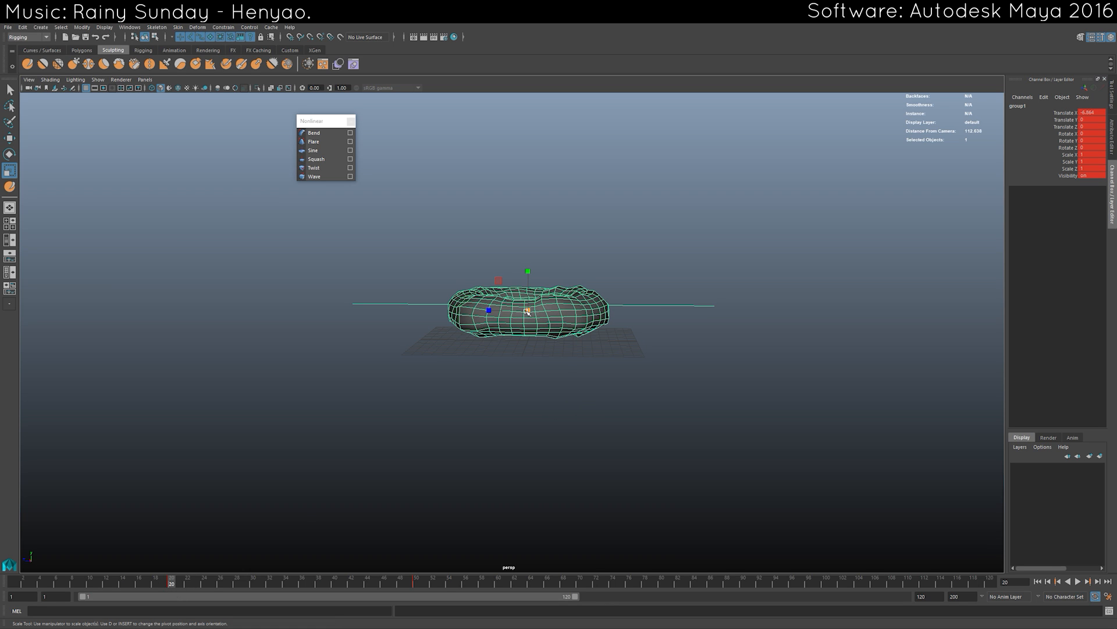
{"action": "left_click_drag", "start_coordinate": [527, 271], "coordinate": [459, 313], "text": "ctrl"}
{"action": "key", "text": "w"}
{"action": "left_click_drag", "start_coordinate": [528, 280], "coordinate": [517, 317]}
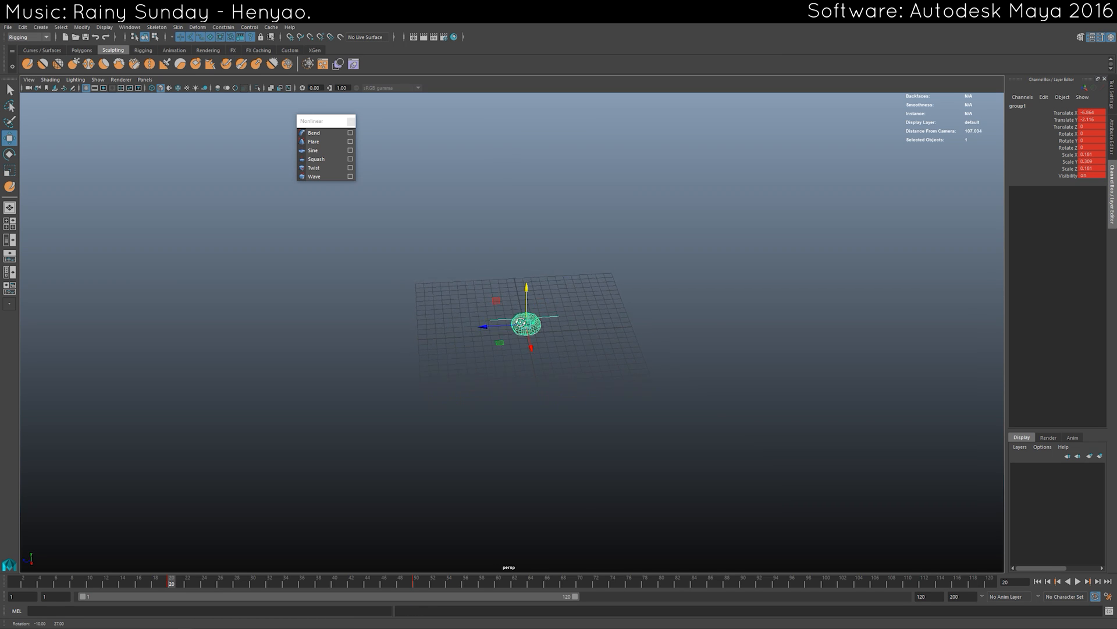
At frame 50, key the group raised to about 8.61 in Y and scaled to about 1.29 in X and Z and 1.48 in Y.
{"action": "left_click", "coordinate": [417, 583]}
{"action": "scroll", "coordinate": [535, 384], "scroll_direction": "down", "scroll_amount": 1}
{"action": "middle_click_drag", "start_coordinate": [536, 387], "coordinate": [525, 432], "text": "alt"}
{"action": "left_click_drag", "start_coordinate": [526, 432], "coordinate": [512, 401], "text": "alt"}
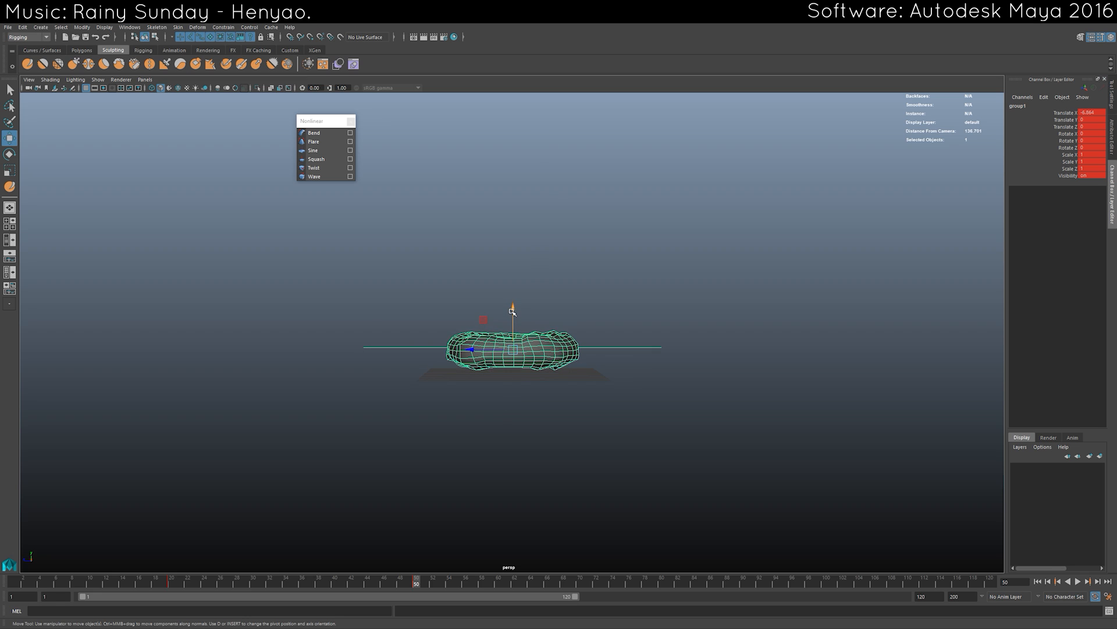
{"action": "left_click_drag", "start_coordinate": [512, 312], "coordinate": [547, 298]}
{"action": "key", "text": "r"}
{"action": "key", "text": "w"}
{"action": "left_click_drag", "start_coordinate": [514, 251], "coordinate": [513, 233]}
{"action": "key", "text": "r"}
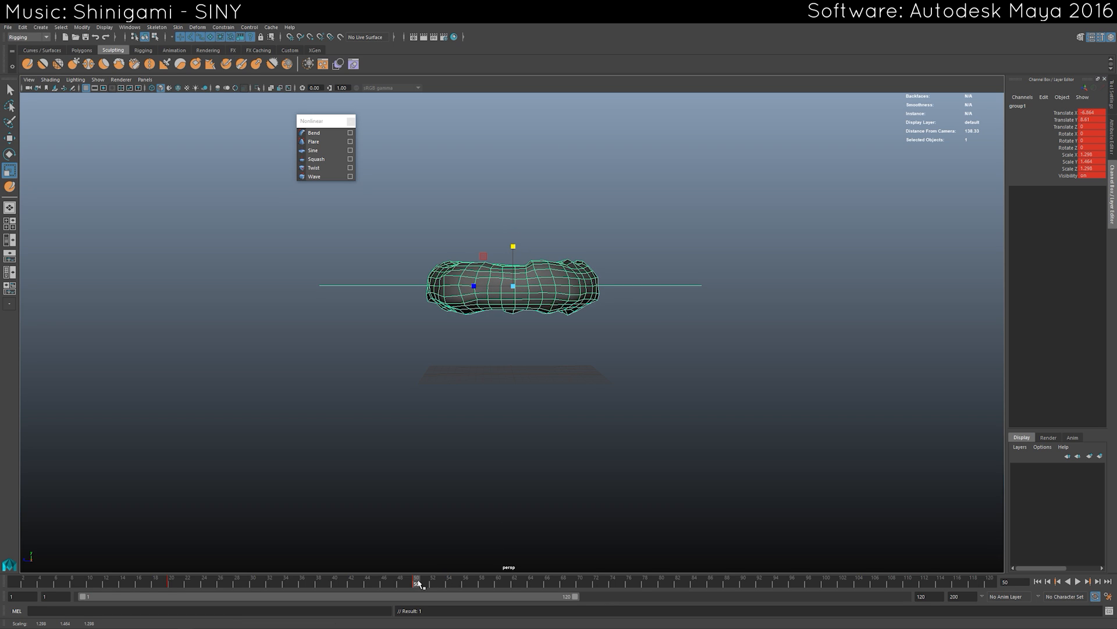
{"action": "mouse_move", "coordinate": [418, 583]}
{"action": "left_mouse_down"}
{"action": "mouse_move", "coordinate": [440, 585]}
{"action": "mouse_move", "coordinate": [417, 585]}
{"action": "left_mouse_up"}
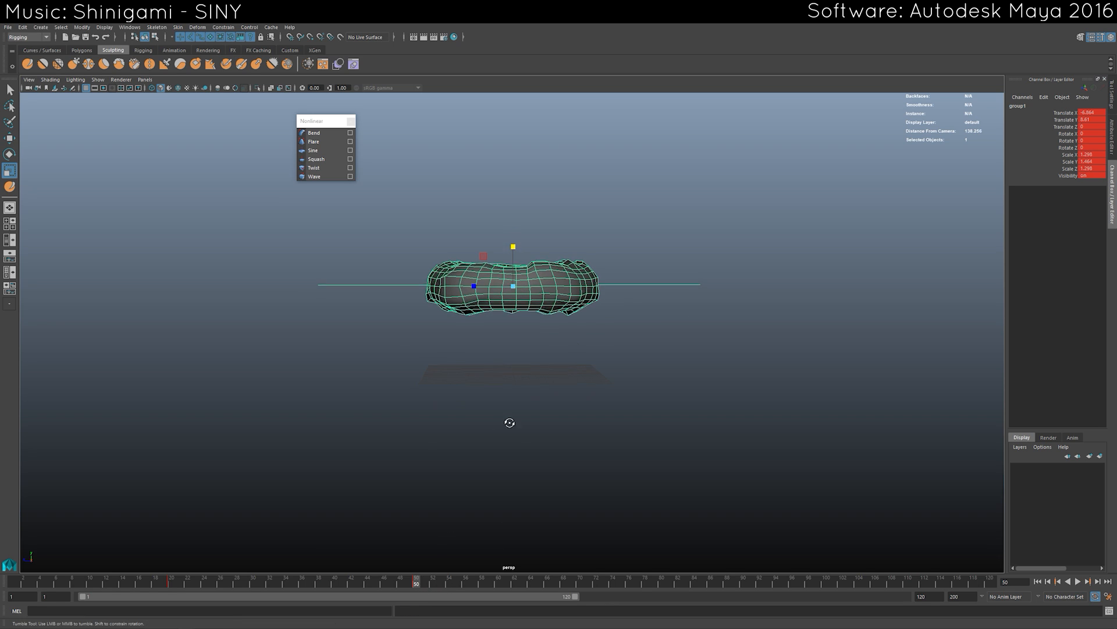
Select the ring mesh inside the group.
{"action": "left_click_drag", "start_coordinate": [509, 419], "coordinate": [572, 344], "text": "alt"}
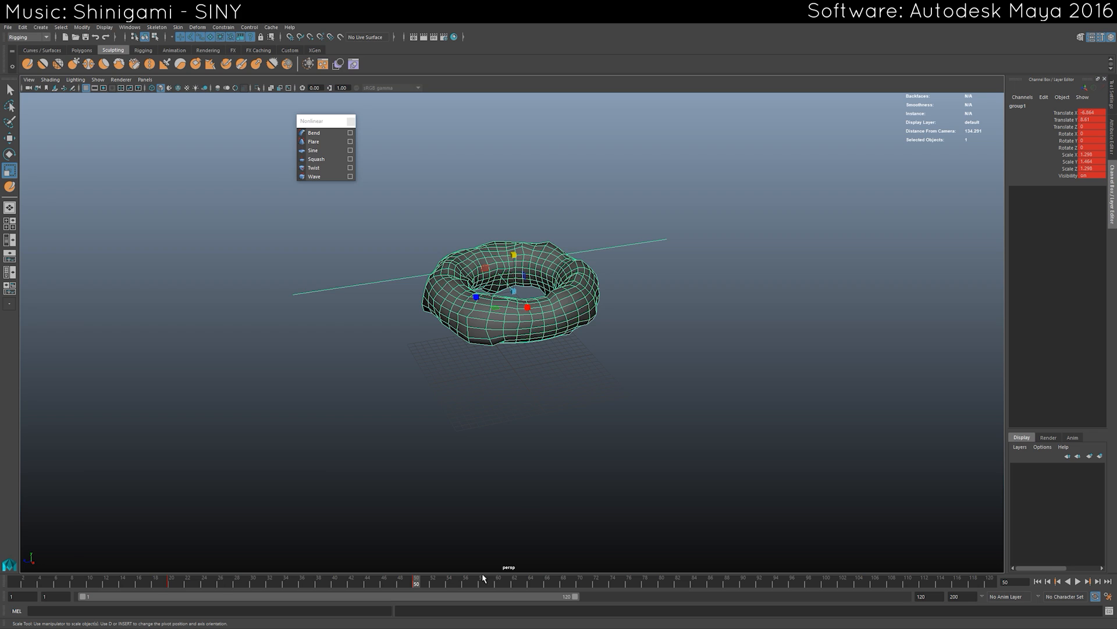
{"action": "left_click", "coordinate": [590, 319]}
{"action": "left_click_drag", "start_coordinate": [602, 305], "coordinate": [412, 279], "text": "alt"}
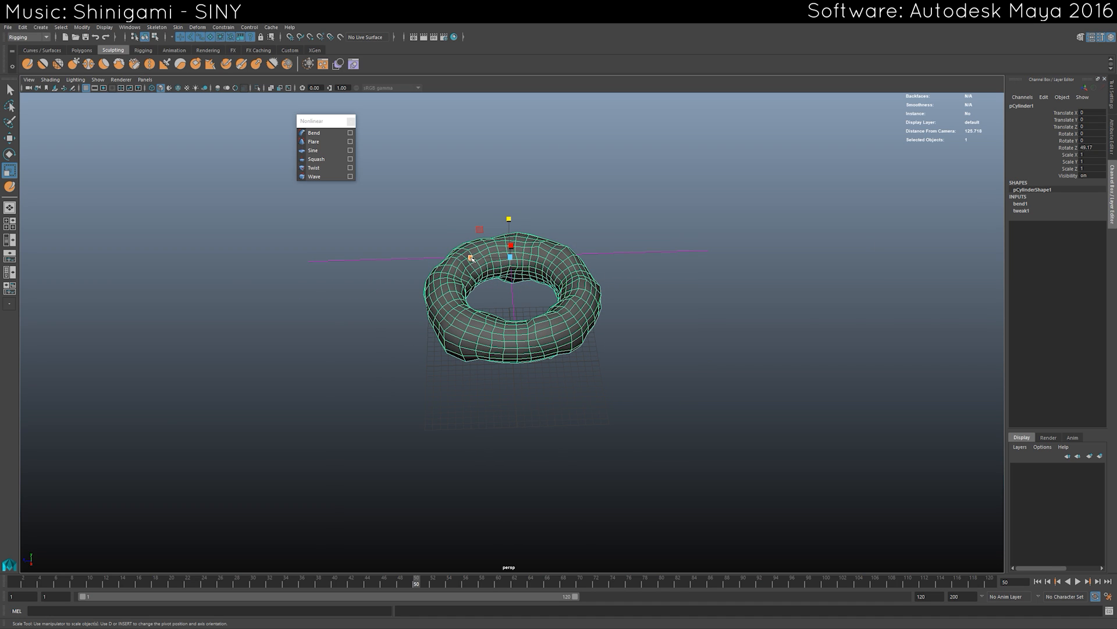
Try scaling the ring mesh along its Z axis.
{"action": "left_click_drag", "start_coordinate": [472, 258], "coordinate": [557, 278]}
{"action": "key", "text": "ctrl+z"}
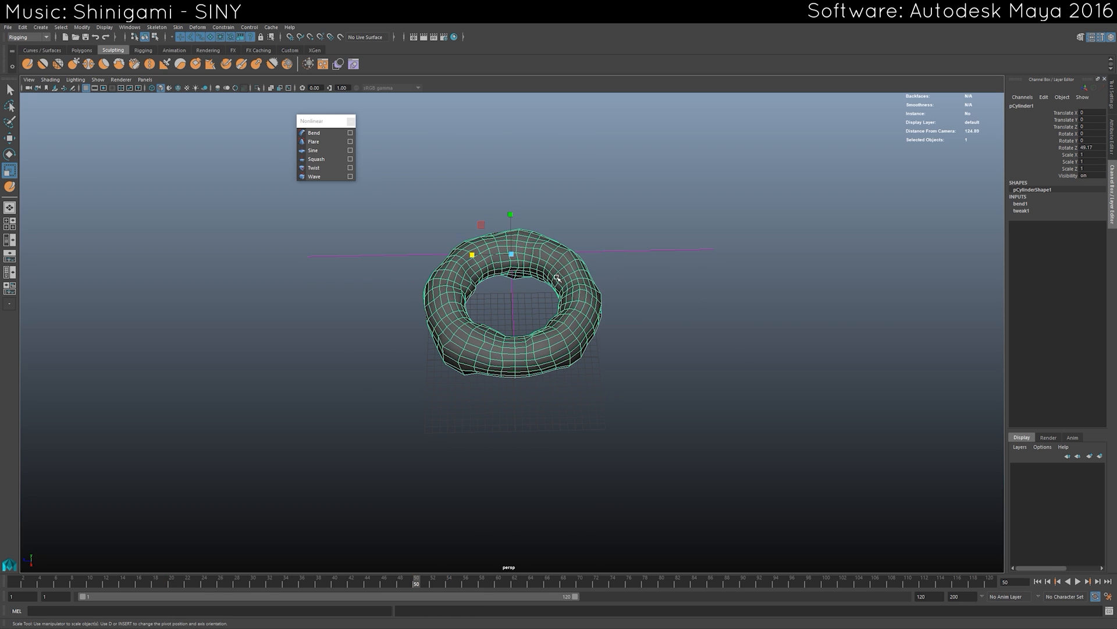
{"action": "left_click_drag", "start_coordinate": [476, 258], "coordinate": [493, 279]}
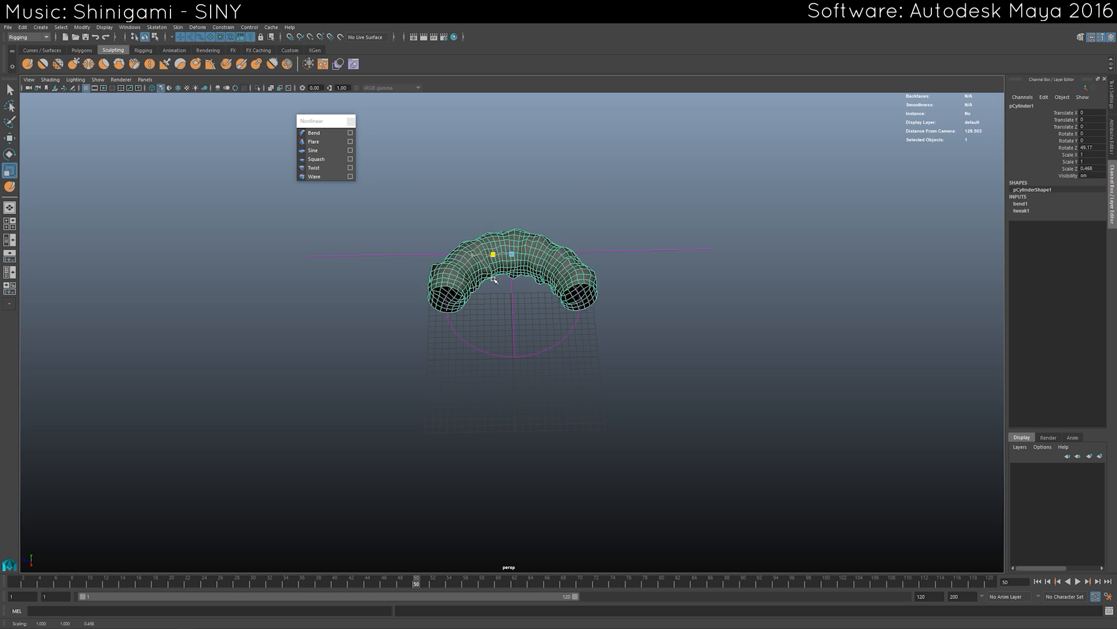
Key only the ring mesh's Scale X and Scale Y at frame 50.
{"action": "left_click_drag", "start_coordinate": [1075, 154], "coordinate": [1076, 162]}
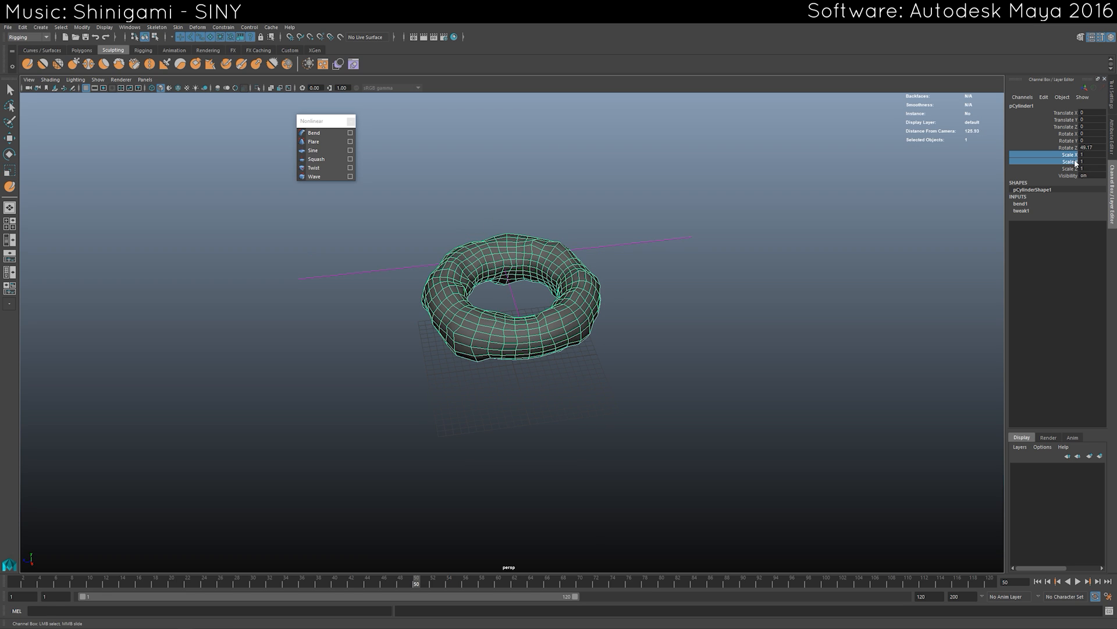
{"action": "right_click", "coordinate": [1075, 163]}
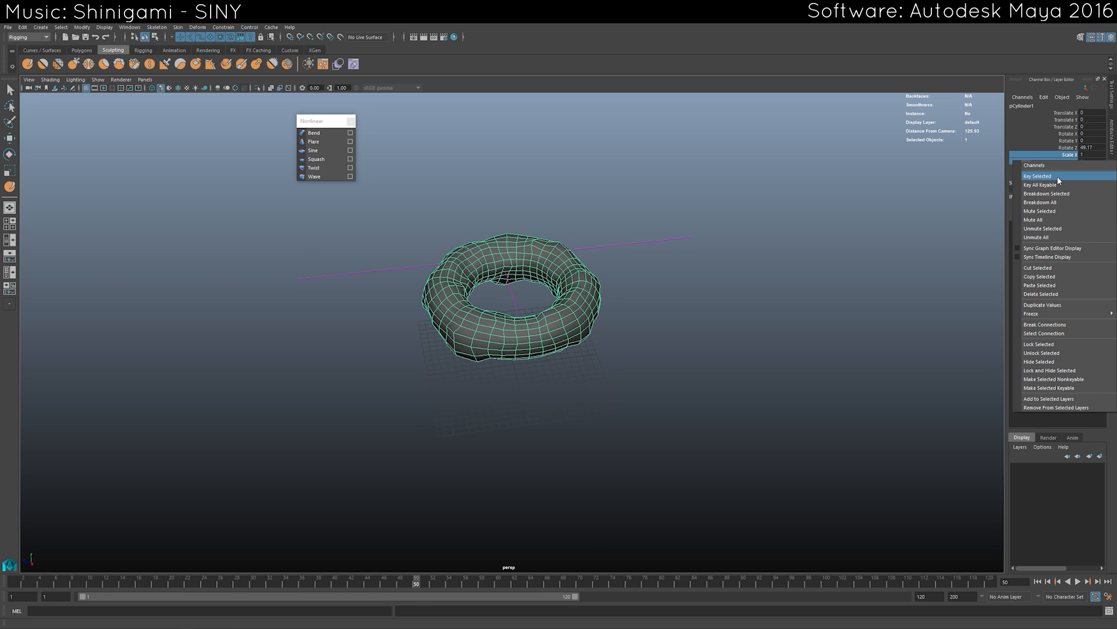
{"action": "left_click", "coordinate": [1063, 176]}
{"action": "key", "text": "alt+v"}
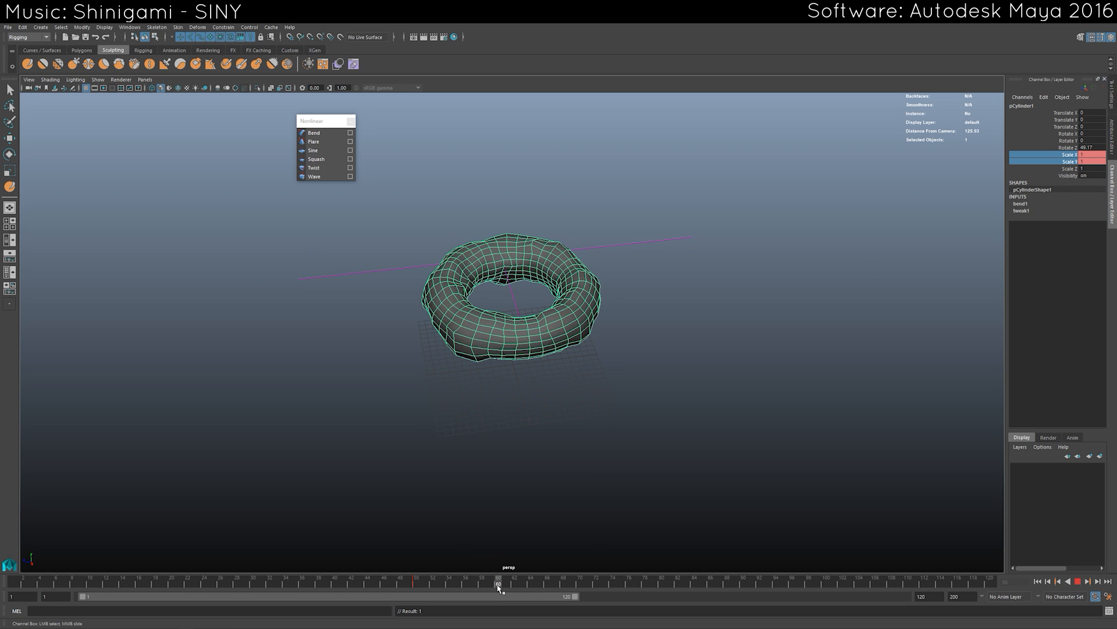
At frame 60, set the ring mesh's Scale X and Scale Y to 0.01 and scrub through the thinning.
{"action": "left_click_drag", "start_coordinate": [1083, 155], "coordinate": [1088, 161]}
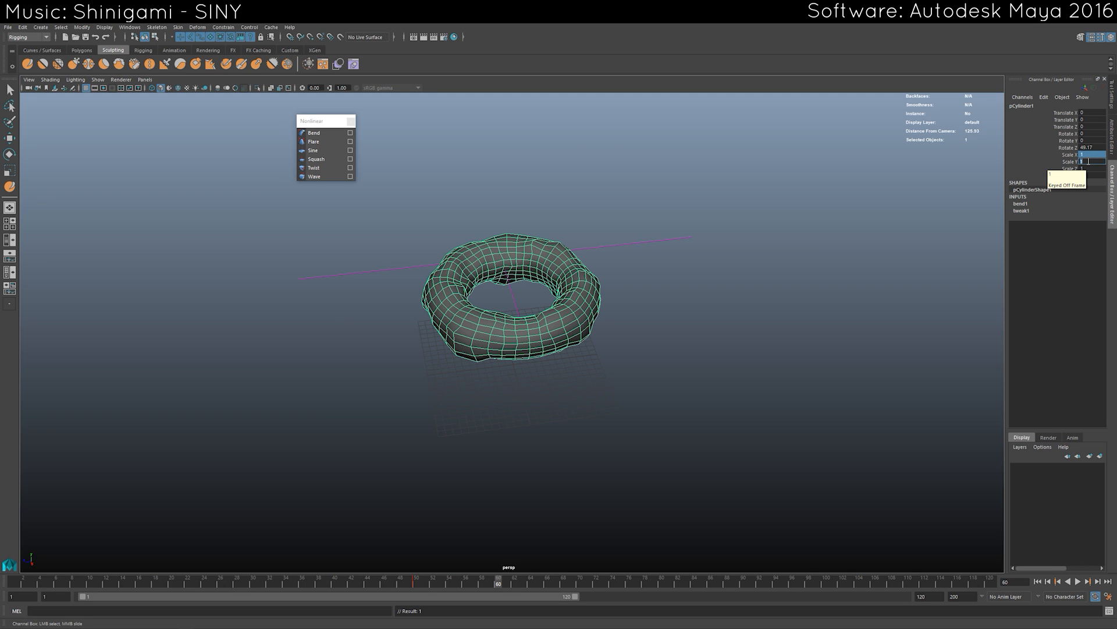
{"action": "type", "text": "0.01"}
{"action": "key", "text": "Return"}
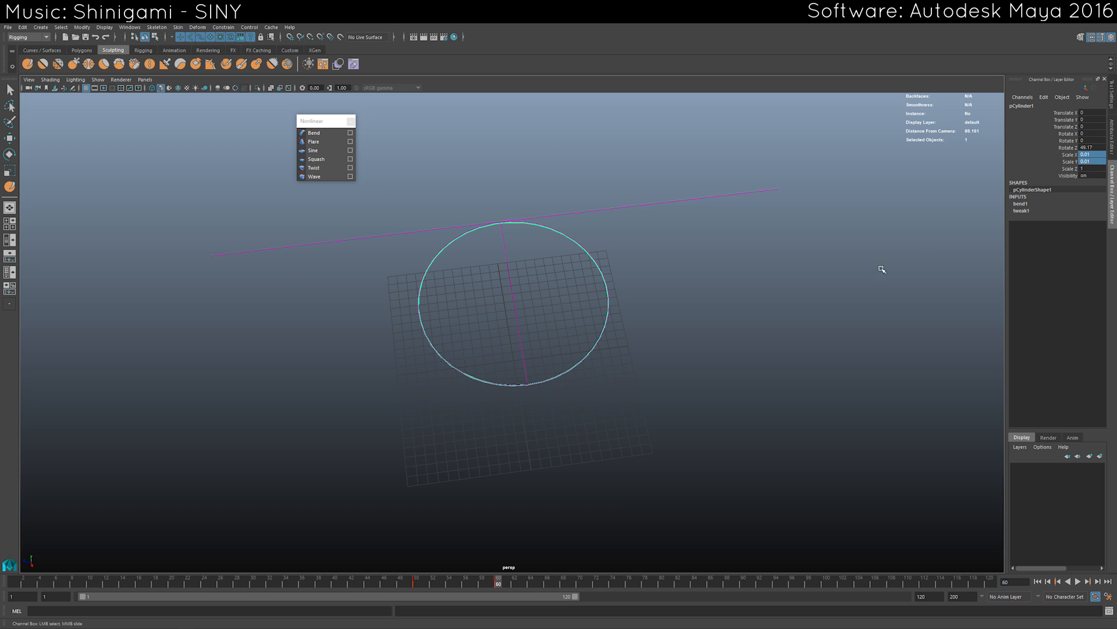
{"action": "left_click", "coordinate": [883, 270]}
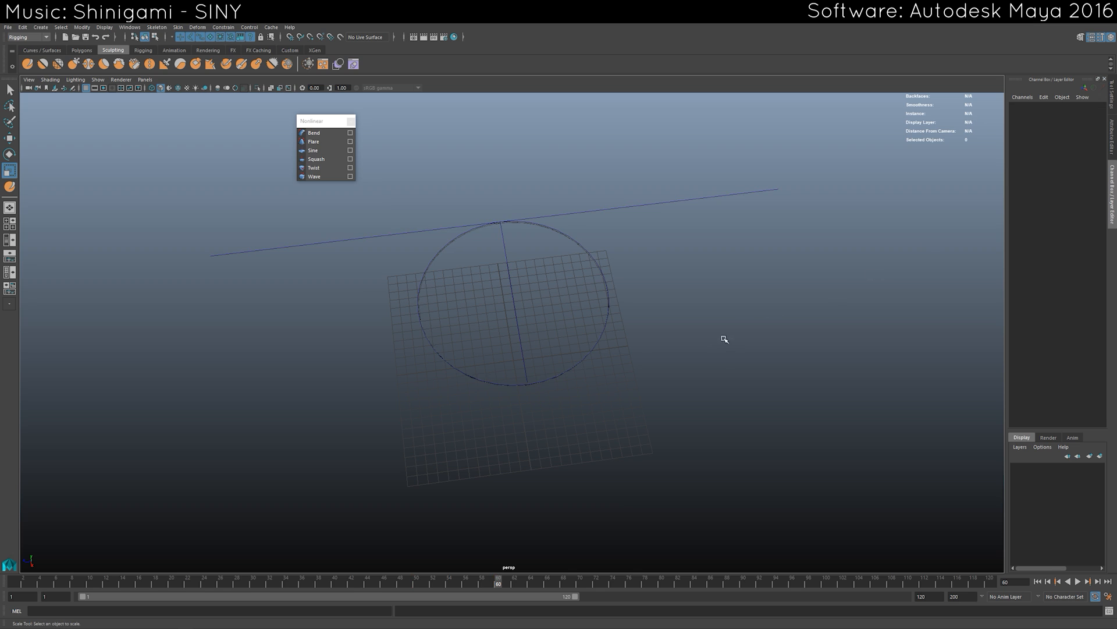
{"action": "scroll", "coordinate": [657, 337], "scroll_direction": "up", "scroll_amount": 5}
{"action": "left_click", "coordinate": [653, 171]}
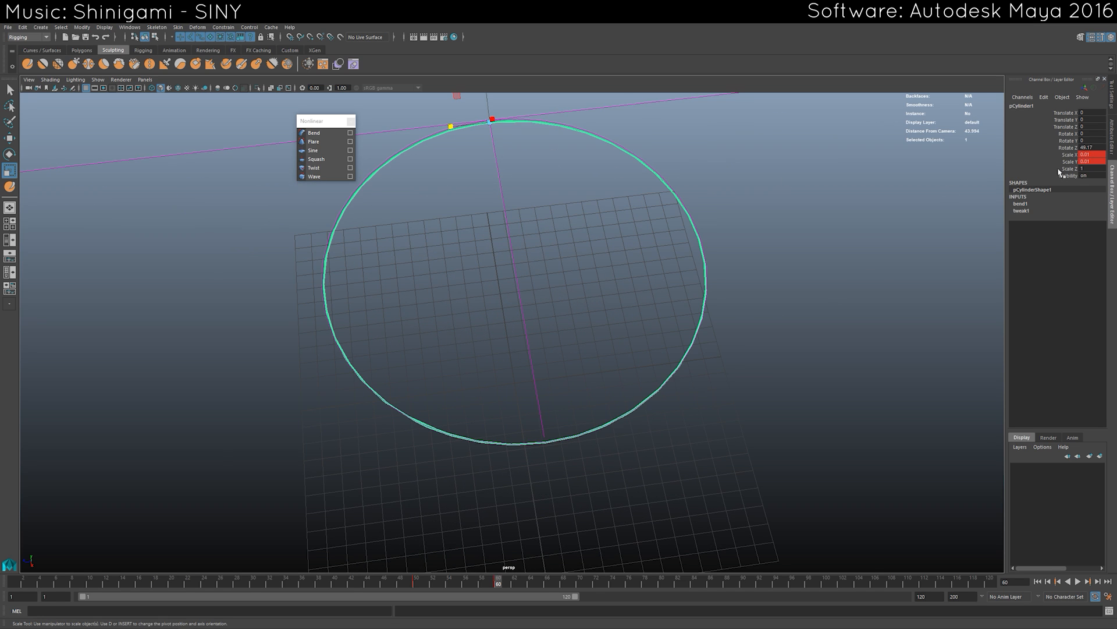
{"action": "left_click_drag", "start_coordinate": [431, 583], "coordinate": [499, 587]}
{"action": "scroll", "coordinate": [524, 361], "scroll_direction": "down", "scroll_amount": 2}
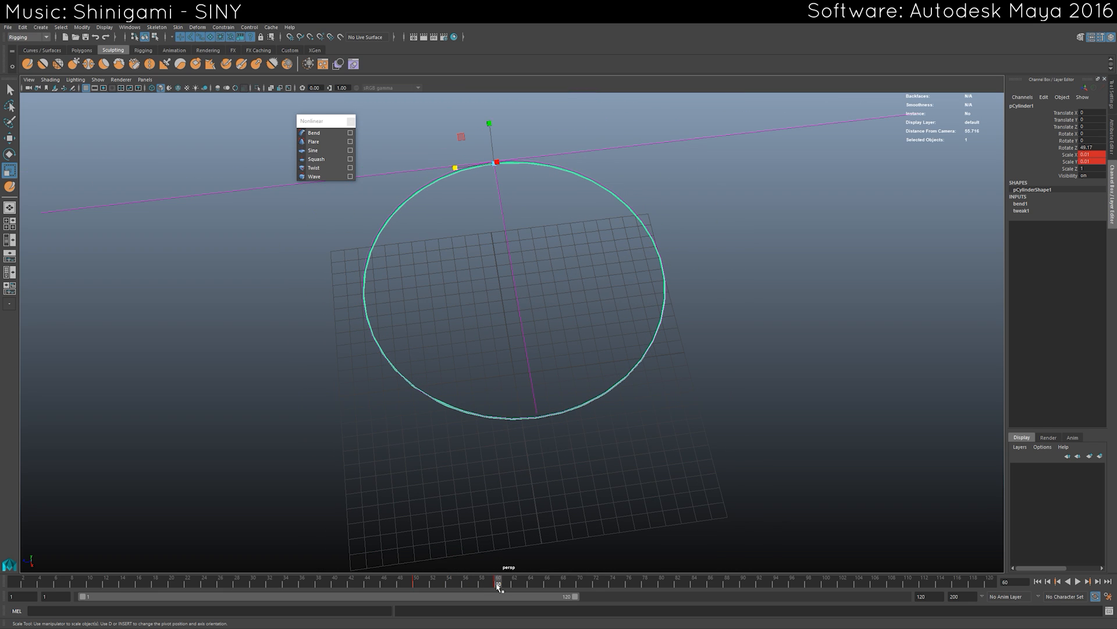
Key the ring mesh's visibility on at frame 60 and off at frame 61.
{"action": "right_click", "coordinate": [1074, 179]}
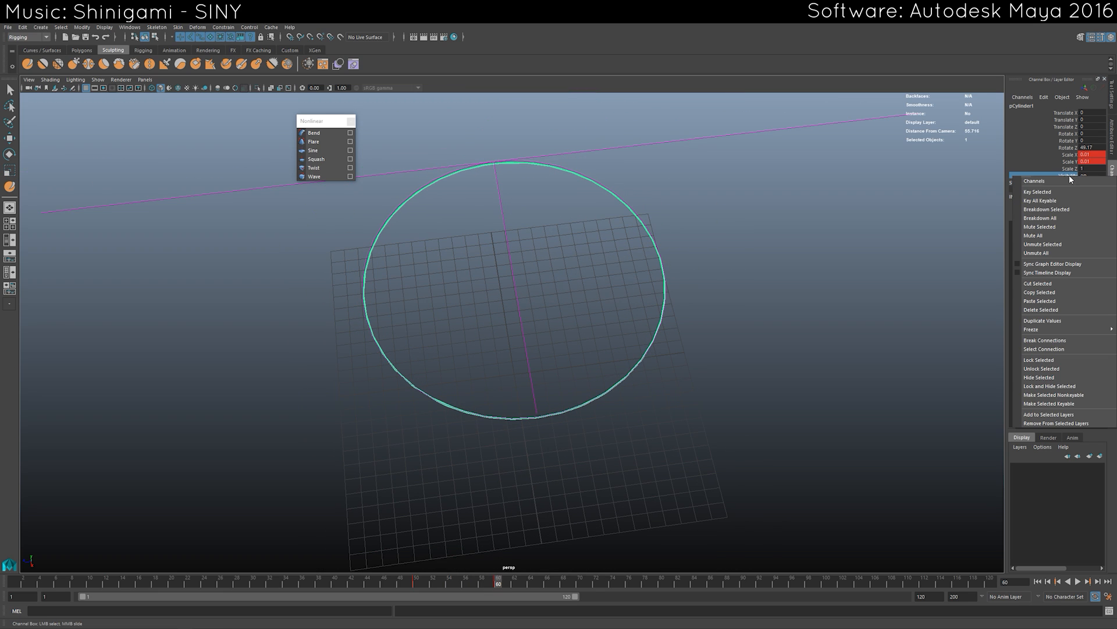
{"action": "left_click", "coordinate": [1042, 192]}
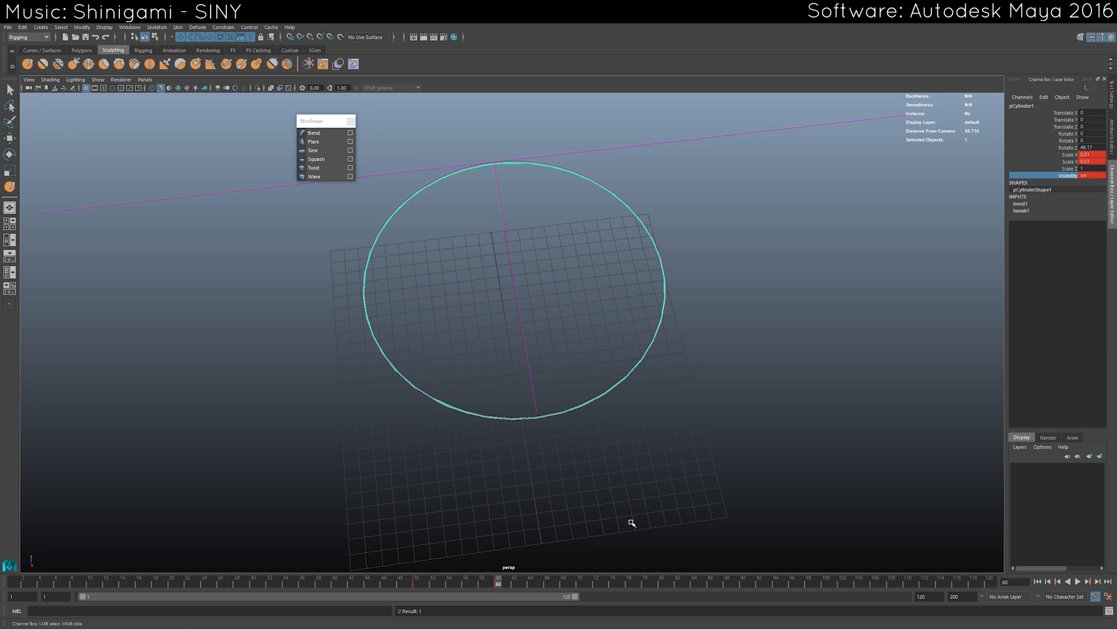
{"action": "left_click", "coordinate": [505, 586]}
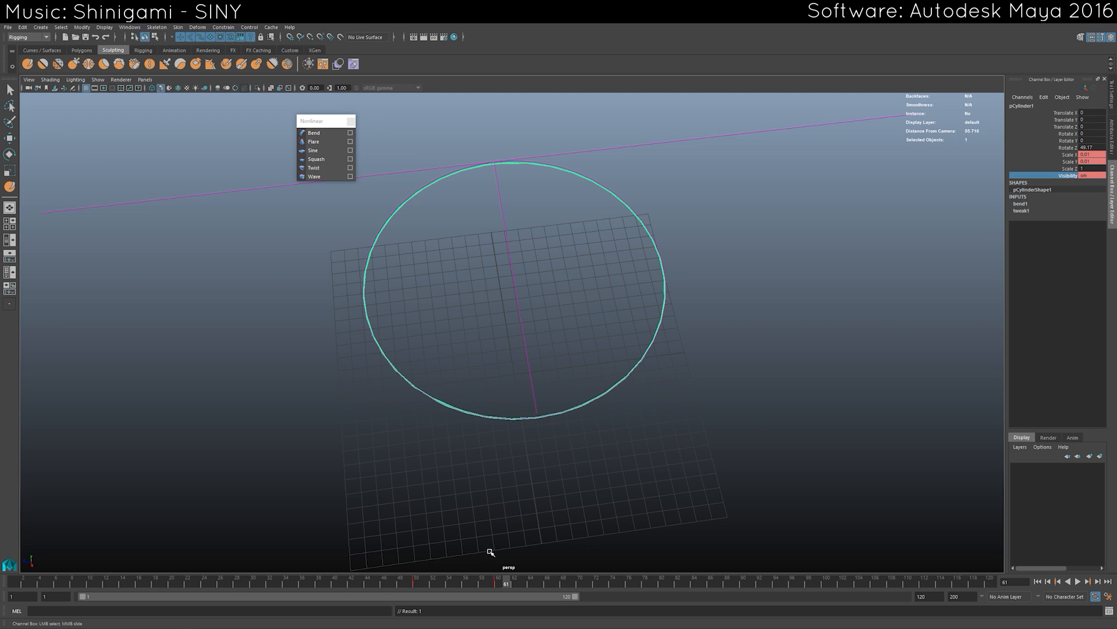
{"action": "left_click", "coordinate": [1093, 175]}
{"action": "key", "text": "Return"}
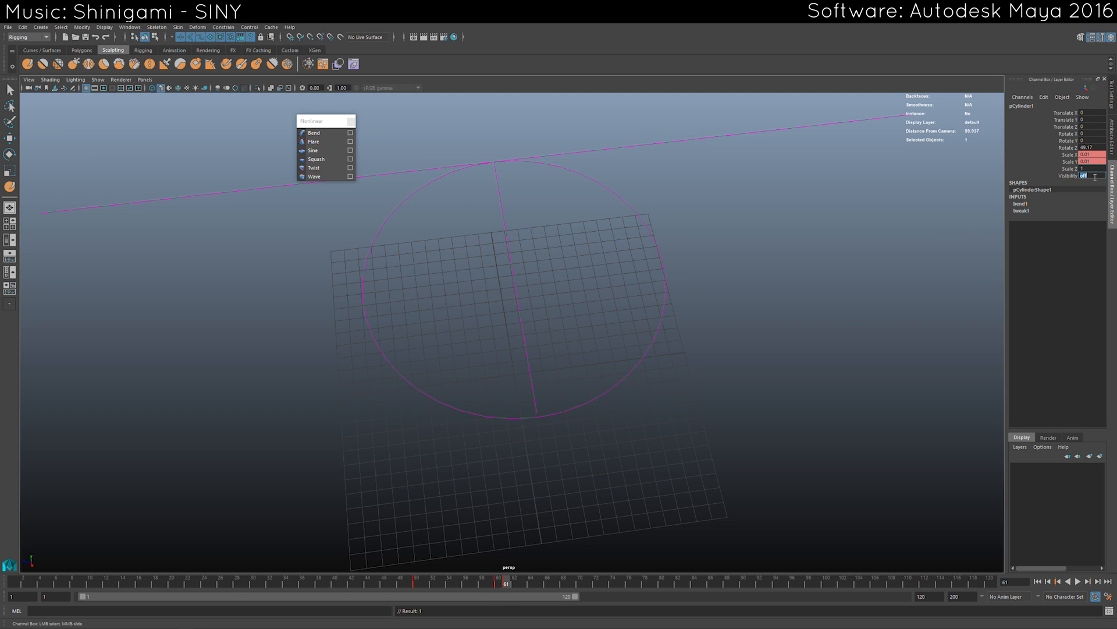
{"action": "left_click", "coordinate": [922, 308]}
{"action": "scroll", "coordinate": [597, 491], "scroll_direction": "down", "scroll_amount": 2}
Scrub through the disappearance, return to frame 26 and select the ring mesh for rotating.
{"action": "left_click_drag", "start_coordinate": [398, 589], "coordinate": [515, 588]}
{"action": "left_click_drag", "start_coordinate": [606, 585], "coordinate": [221, 588]}
{"action": "left_click", "coordinate": [475, 365]}
{"action": "key", "text": "e"}
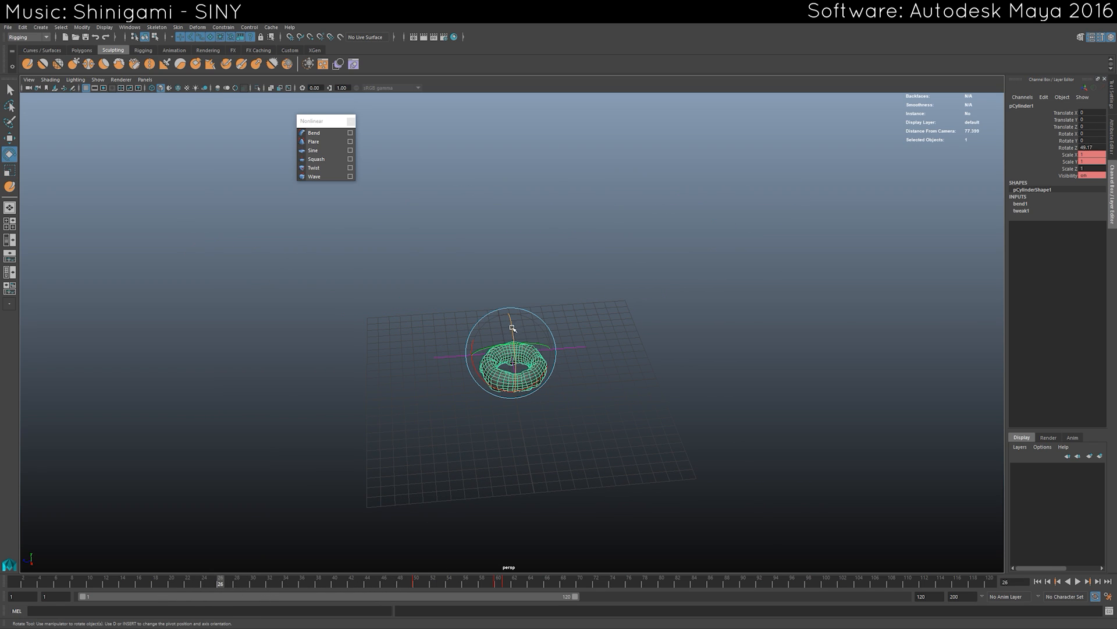
Try rolling the ring mesh around its Z axis at different points of the animation.
{"action": "left_click_drag", "start_coordinate": [512, 327], "coordinate": [505, 378]}
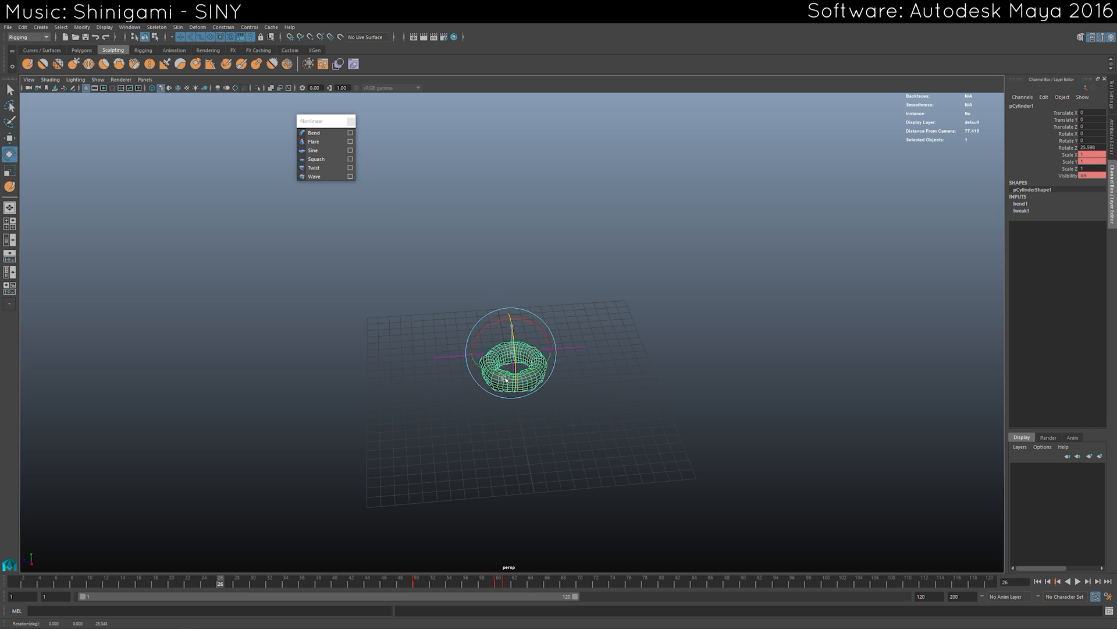
{"action": "key", "text": "ctrl+z"}
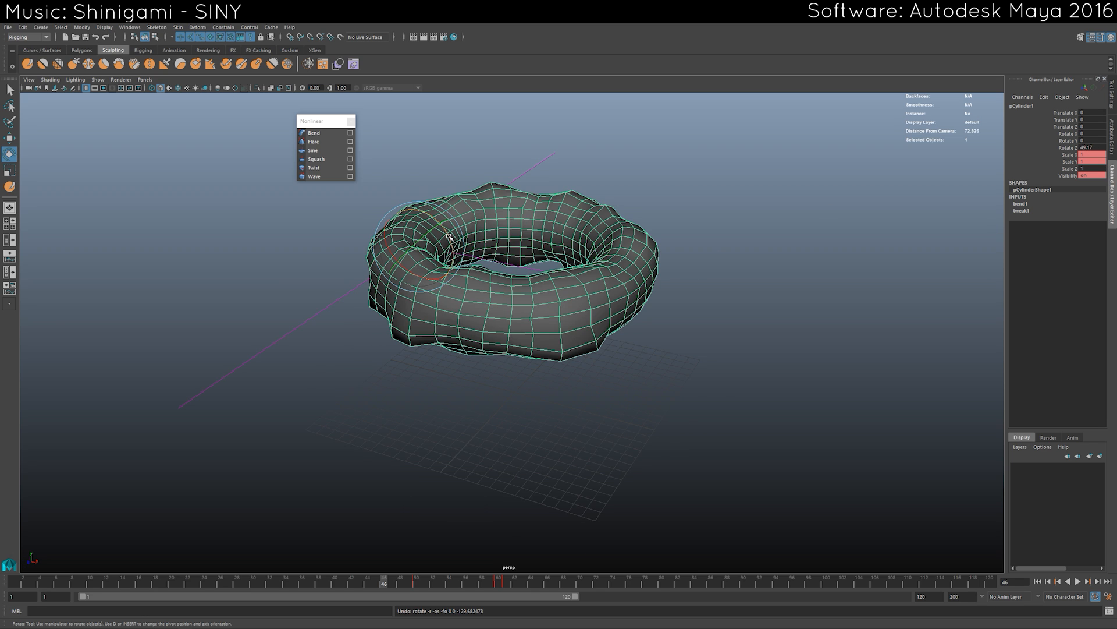
{"action": "left_click_drag", "start_coordinate": [449, 235], "coordinate": [447, 231]}
{"action": "key", "text": "ctrl+z"}
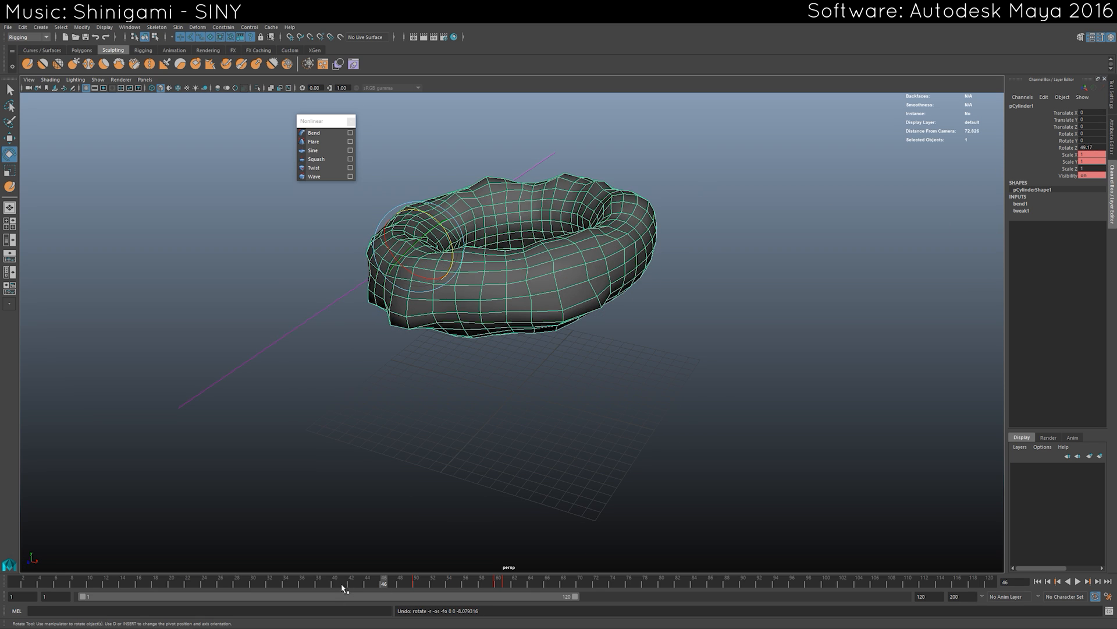
Key the ring mesh's Rotate Z at frame 20 with a value of 0.
{"action": "left_click_drag", "start_coordinate": [345, 588], "coordinate": [171, 589]}
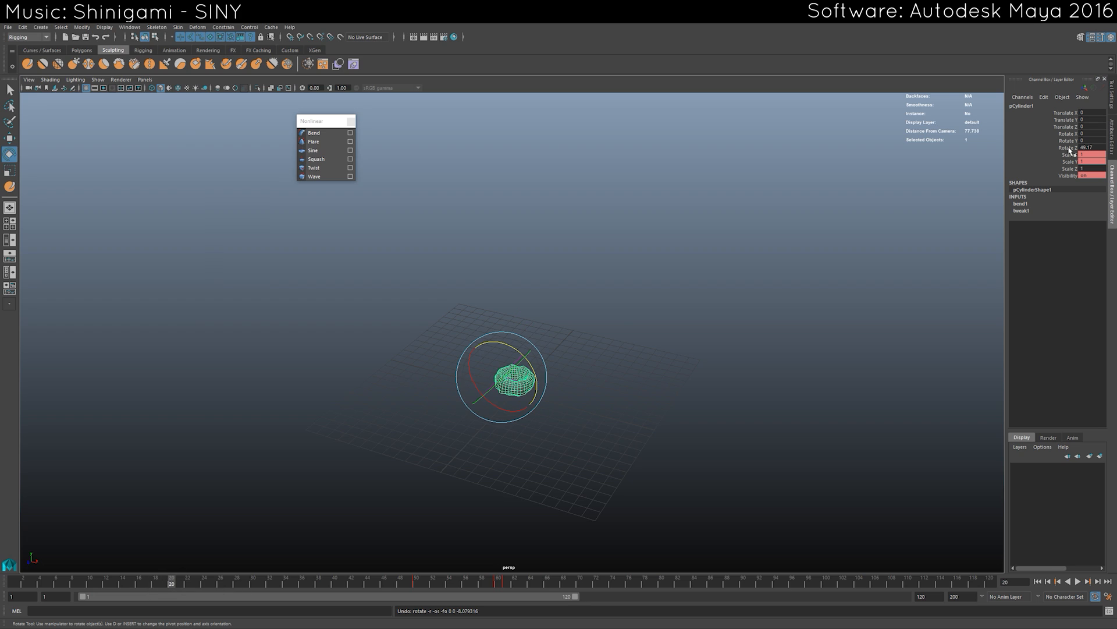
{"action": "right_click", "coordinate": [1069, 148]}
{"action": "left_click", "coordinate": [1050, 166]}
{"action": "double_click", "coordinate": [1087, 148]}
{"action": "type", "text": "0"}
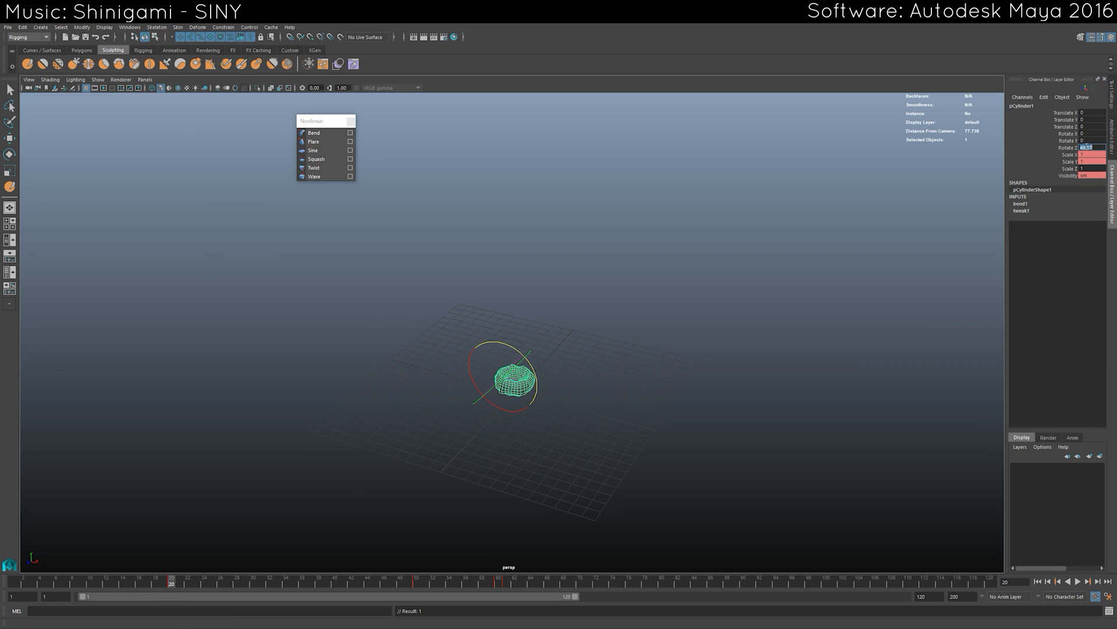
{"action": "key", "text": "Return"}
At frame 61, key the ring mesh's Rotate Z at about -416 degrees and scrub through the rolling motion.
{"action": "left_click_drag", "start_coordinate": [372, 580], "coordinate": [506, 581]}
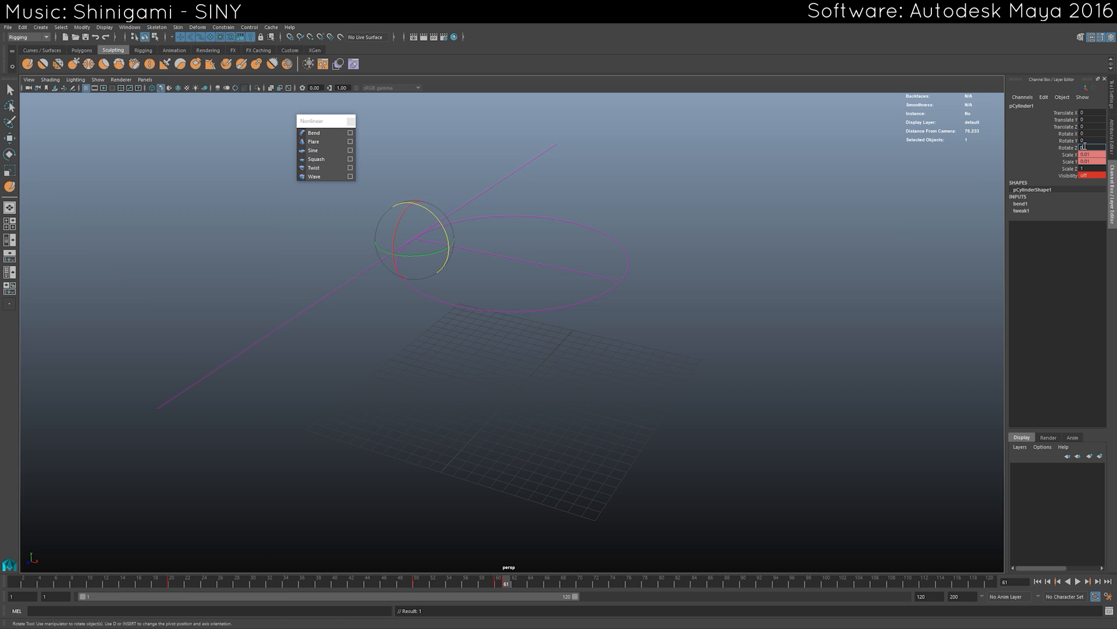
{"action": "middle_click_drag", "start_coordinate": [552, 202], "coordinate": [649, 202]}
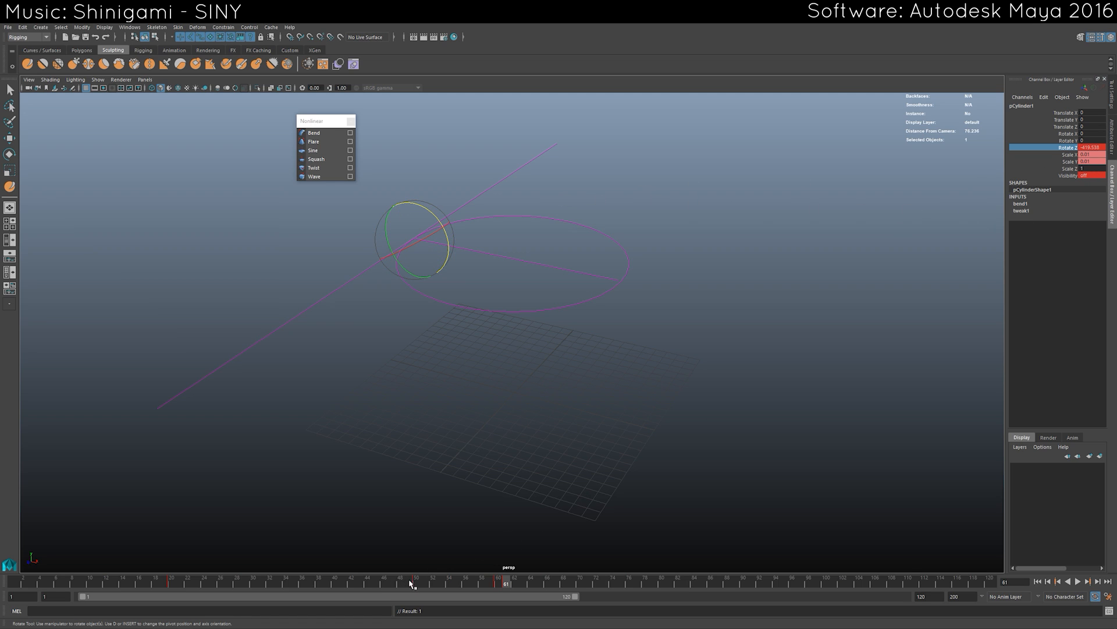
{"action": "left_click_drag", "start_coordinate": [250, 586], "coordinate": [506, 585]}
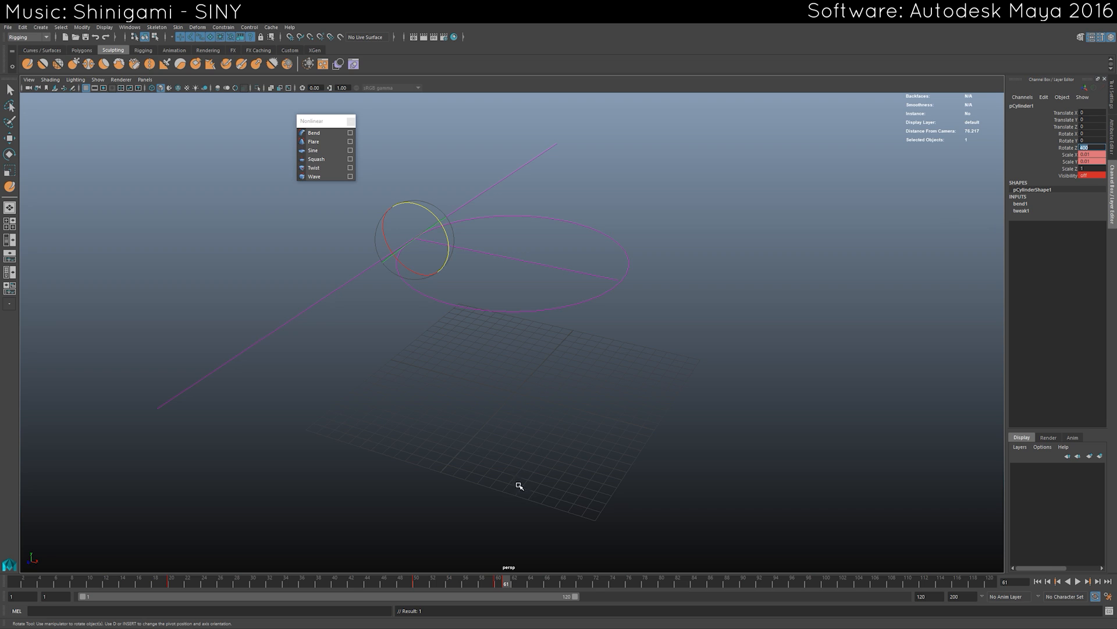
Review the ring's rolling motion around frame 50 and display its Rotate Z curve in the Graph Editor.
{"action": "left_click_drag", "start_coordinate": [168, 585], "coordinate": [400, 596]}
{"action": "left_click_drag", "start_coordinate": [422, 550], "coordinate": [350, 505], "text": "alt"}
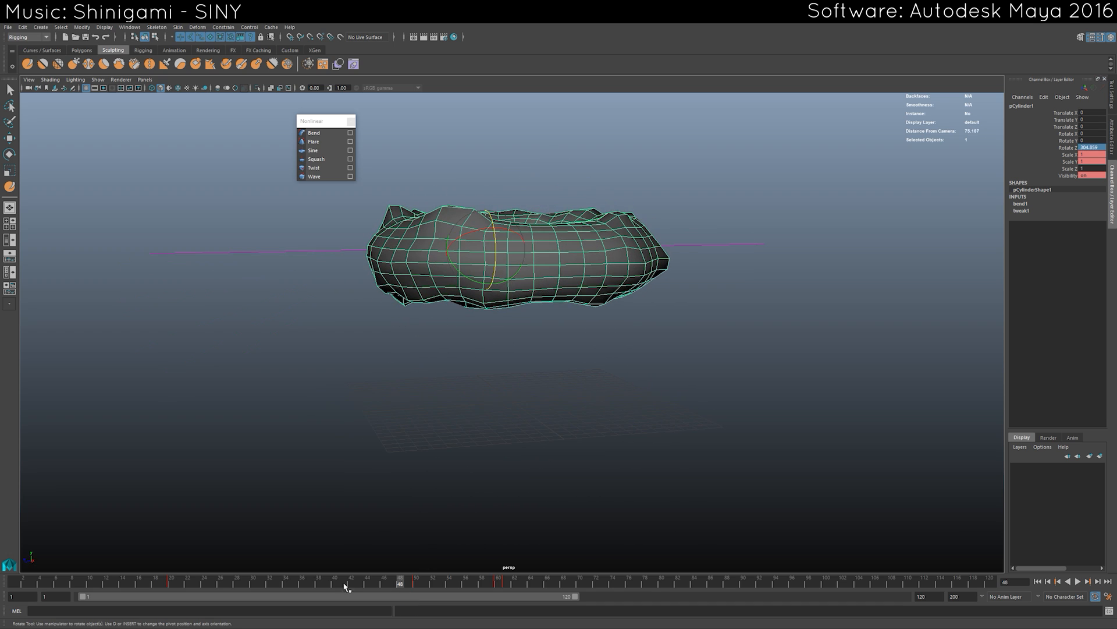
{"action": "left_click_drag", "start_coordinate": [204, 587], "coordinate": [280, 583]}
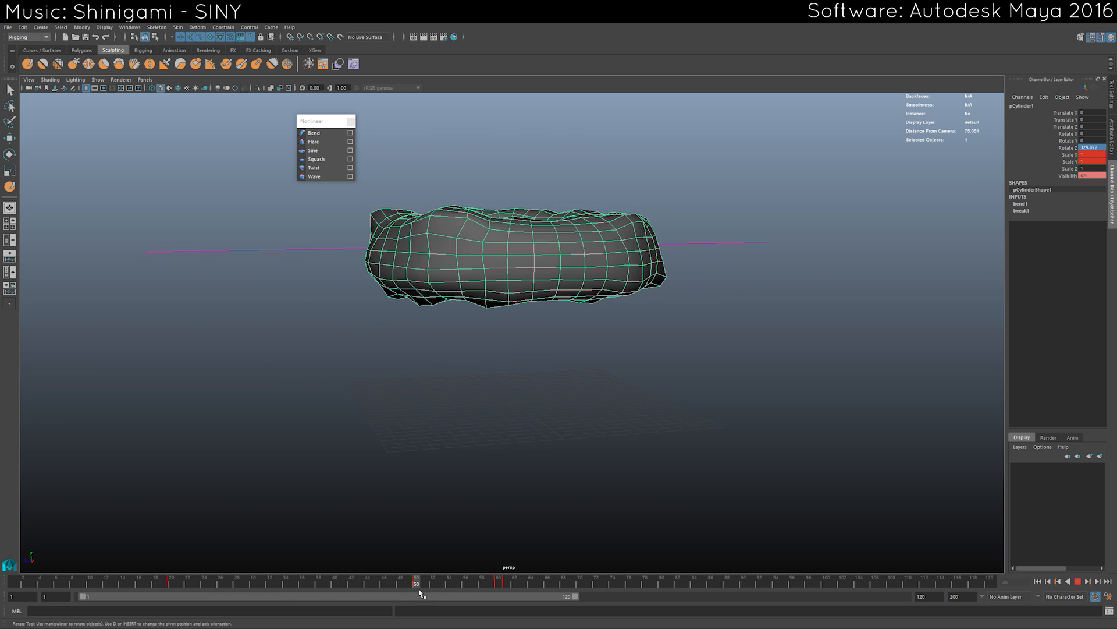
{"action": "left_click_drag", "start_coordinate": [436, 418], "coordinate": [435, 431], "text": "alt"}
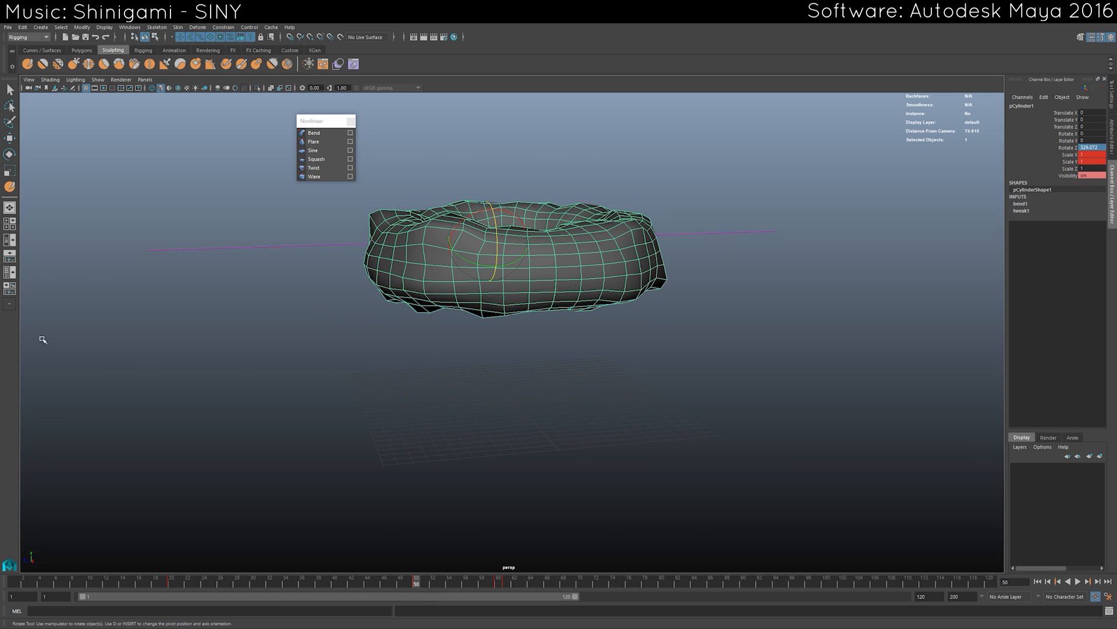
{"action": "mouse_move", "coordinate": [420, 584]}
{"action": "left_mouse_down"}
{"action": "mouse_move", "coordinate": [269, 595]}
{"action": "mouse_move", "coordinate": [416, 595]}
{"action": "mouse_move", "coordinate": [317, 591]}
{"action": "mouse_move", "coordinate": [425, 590]}
{"action": "mouse_move", "coordinate": [204, 586]}
{"action": "mouse_move", "coordinate": [416, 589]}
{"action": "left_mouse_up"}
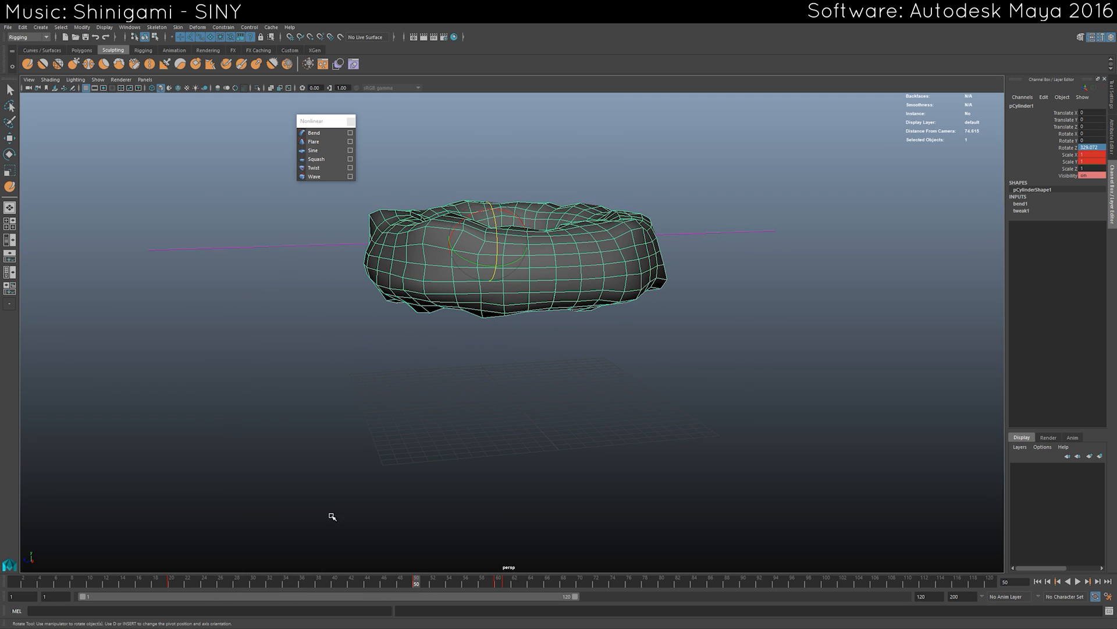
{"action": "left_click", "coordinate": [12, 260]}
{"action": "left_click", "coordinate": [71, 360]}
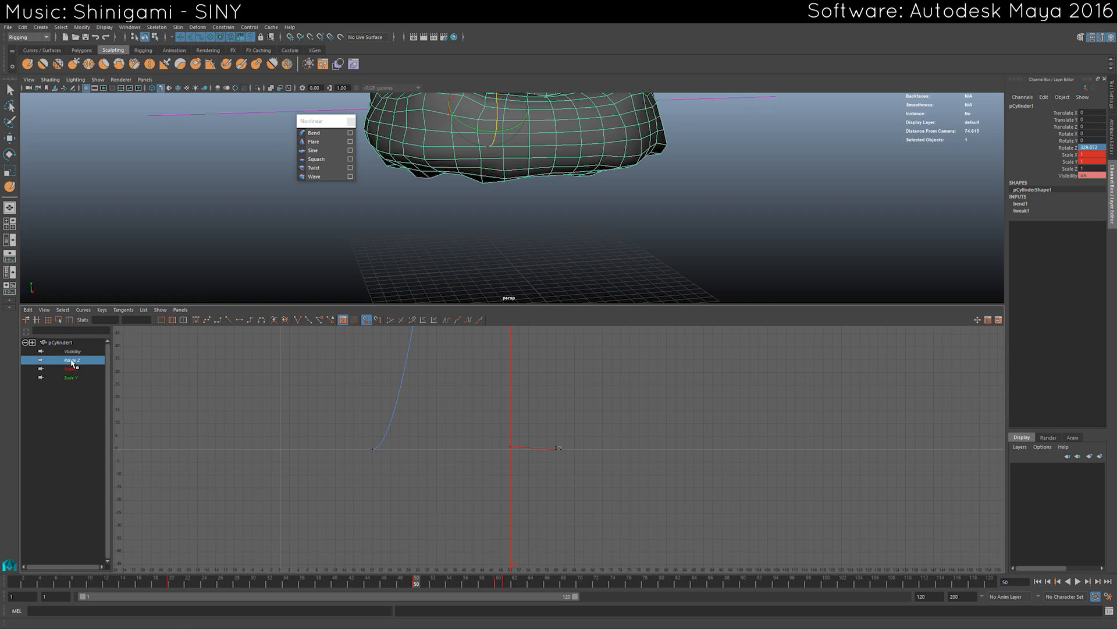
Key the ring mesh's Rotate Z at frame 46 and tilt the new key's tangents to nearly flat.
{"action": "left_click_drag", "start_coordinate": [465, 580], "coordinate": [335, 585]}
{"action": "scroll", "coordinate": [543, 196], "scroll_direction": "down", "scroll_amount": 3}
{"action": "left_click_drag", "start_coordinate": [543, 196], "coordinate": [527, 181], "text": "alt"}
{"action": "mouse_move", "coordinate": [337, 581]}
{"action": "left_mouse_down"}
{"action": "mouse_move", "coordinate": [424, 584]}
{"action": "mouse_move", "coordinate": [347, 592]}
{"action": "mouse_move", "coordinate": [410, 589]}
{"action": "mouse_move", "coordinate": [384, 587]}
{"action": "left_mouse_up"}
{"action": "right_click", "coordinate": [1060, 148]}
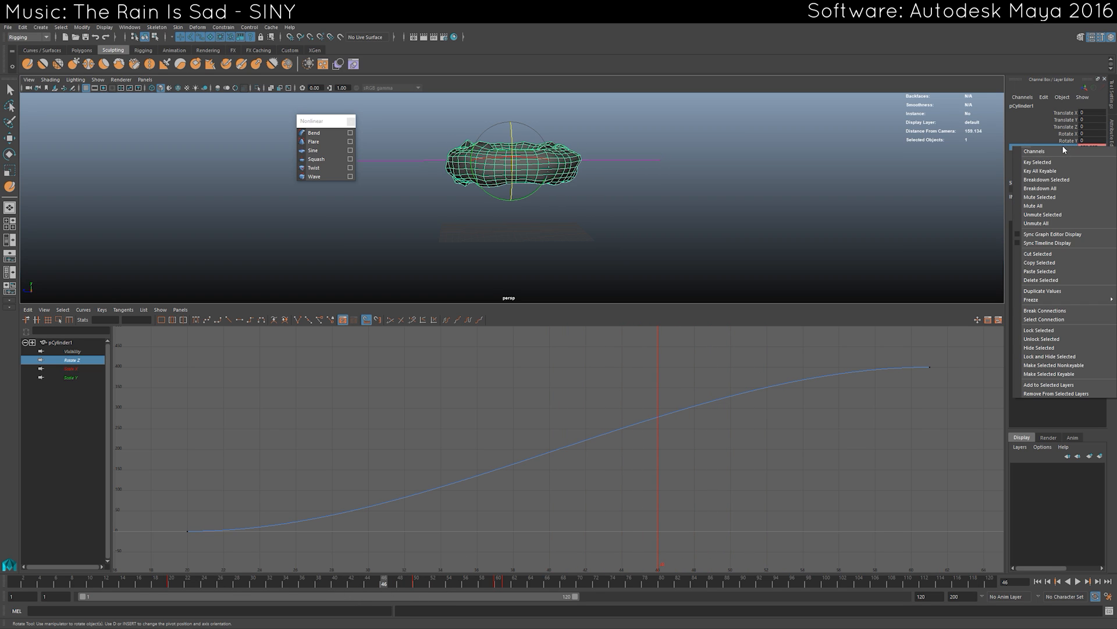
{"action": "left_click", "coordinate": [1048, 169]}
{"action": "left_click_drag", "start_coordinate": [688, 390], "coordinate": [739, 433]}
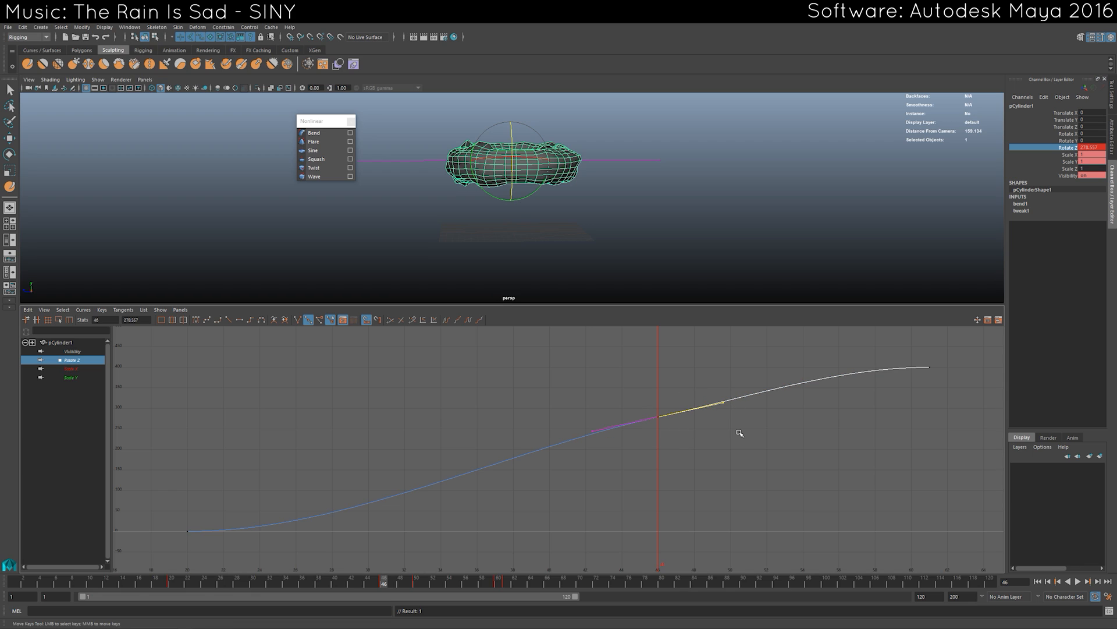
{"action": "middle_click_drag", "start_coordinate": [753, 423], "coordinate": [754, 434]}
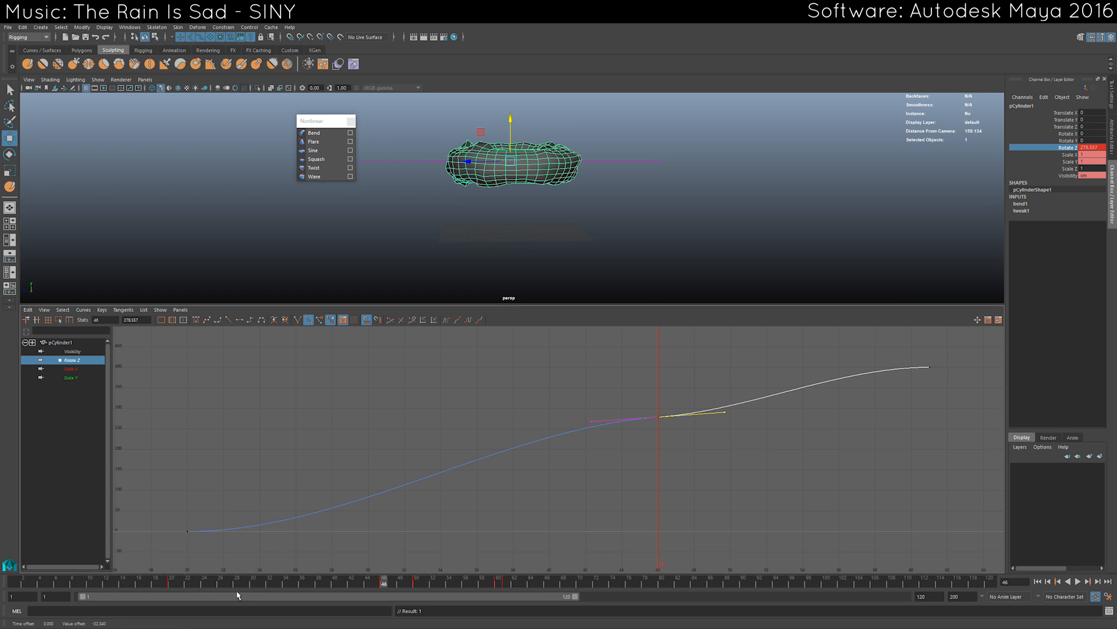
Turn on wireframe on shaded with the ring deselected and play back the whole animation.
{"action": "mouse_move", "coordinate": [192, 581]}
{"action": "left_mouse_down"}
{"action": "mouse_move", "coordinate": [440, 572]}
{"action": "mouse_move", "coordinate": [481, 583]}
{"action": "mouse_move", "coordinate": [195, 586]}
{"action": "left_mouse_up"}
{"action": "left_click", "coordinate": [744, 238]}
{"action": "scroll", "coordinate": [493, 213], "scroll_direction": "up", "scroll_amount": 5}
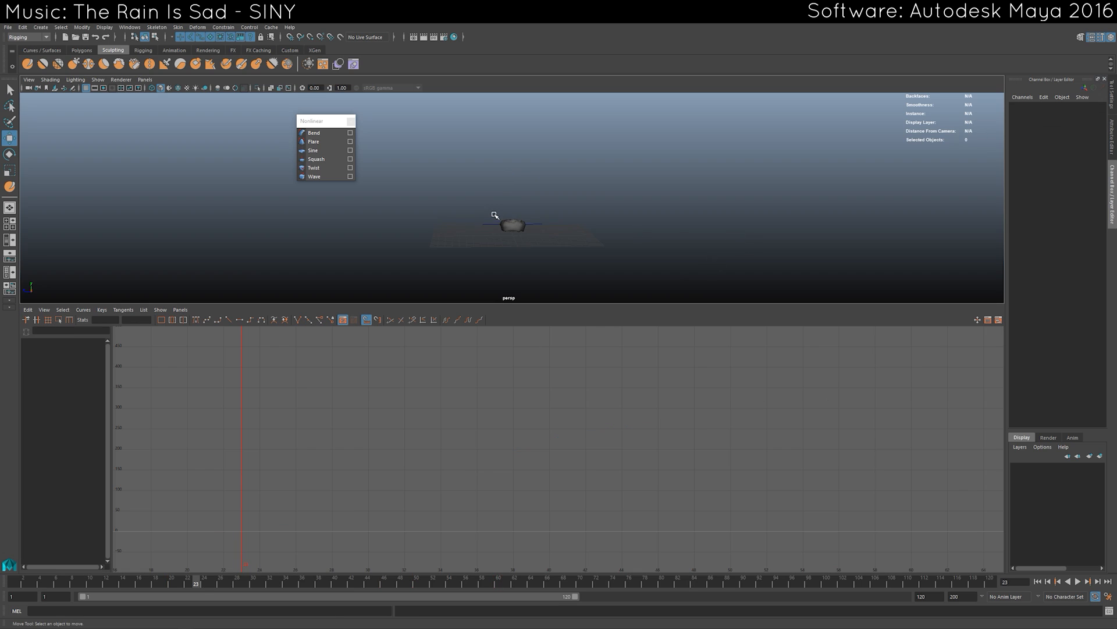
{"action": "left_click", "coordinate": [178, 88]}
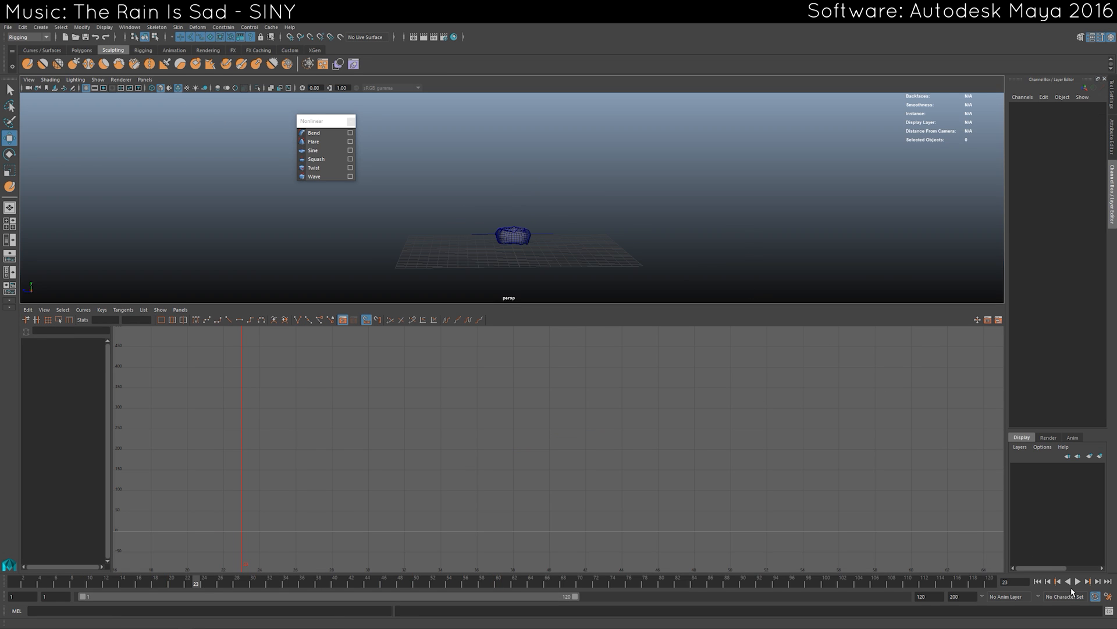
{"action": "left_click", "coordinate": [1078, 580]}
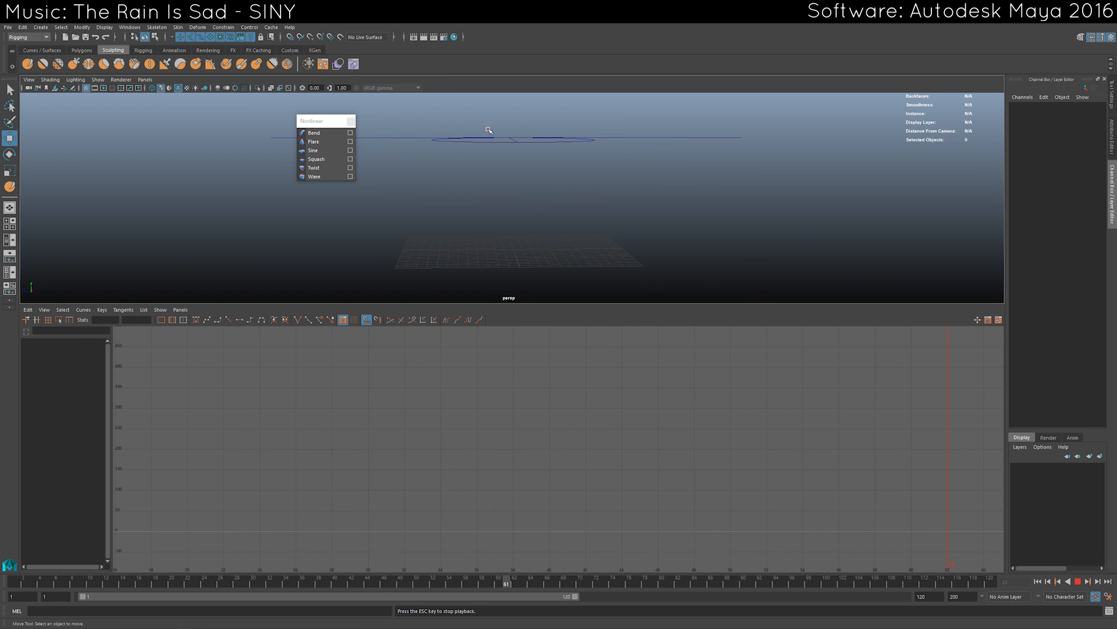
{"action": "left_click", "coordinate": [1078, 582]}
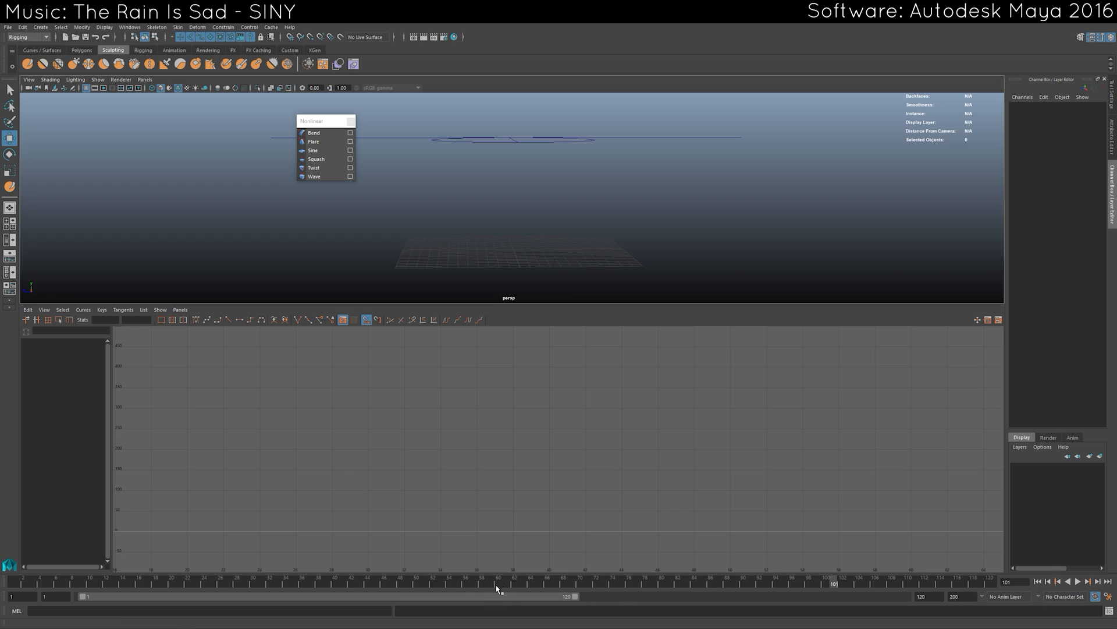
Convert all keys on the ring mesh's Scale X and Scale Y curves to weighted tangents.
{"action": "left_click_drag", "start_coordinate": [466, 584], "coordinate": [426, 584]}
{"action": "left_click", "coordinate": [547, 158]}
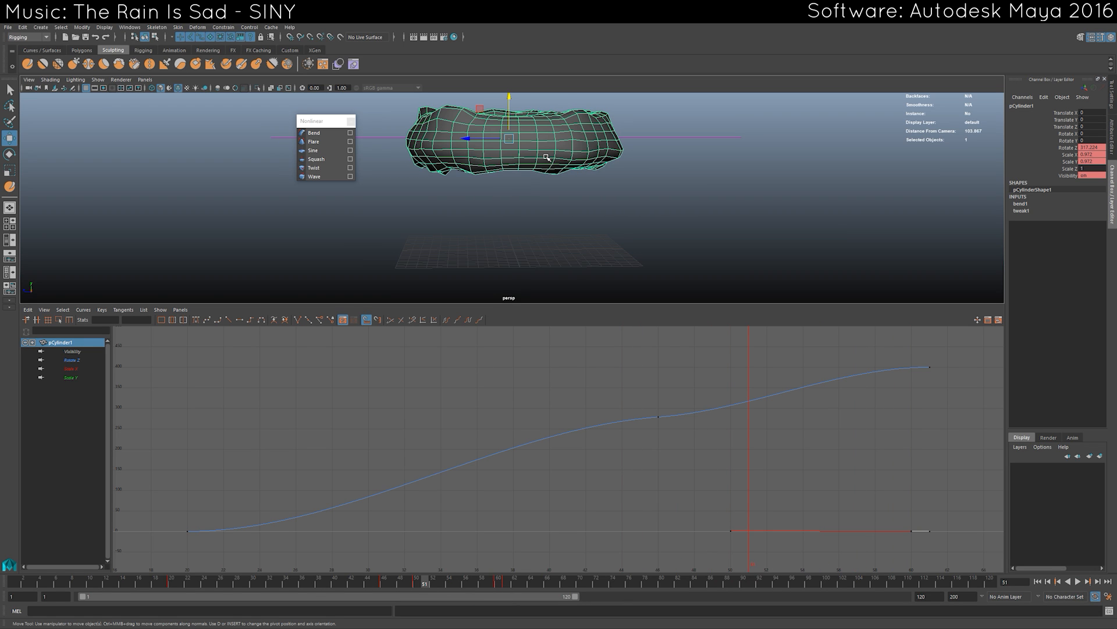
{"action": "left_click_drag", "start_coordinate": [81, 371], "coordinate": [81, 379]}
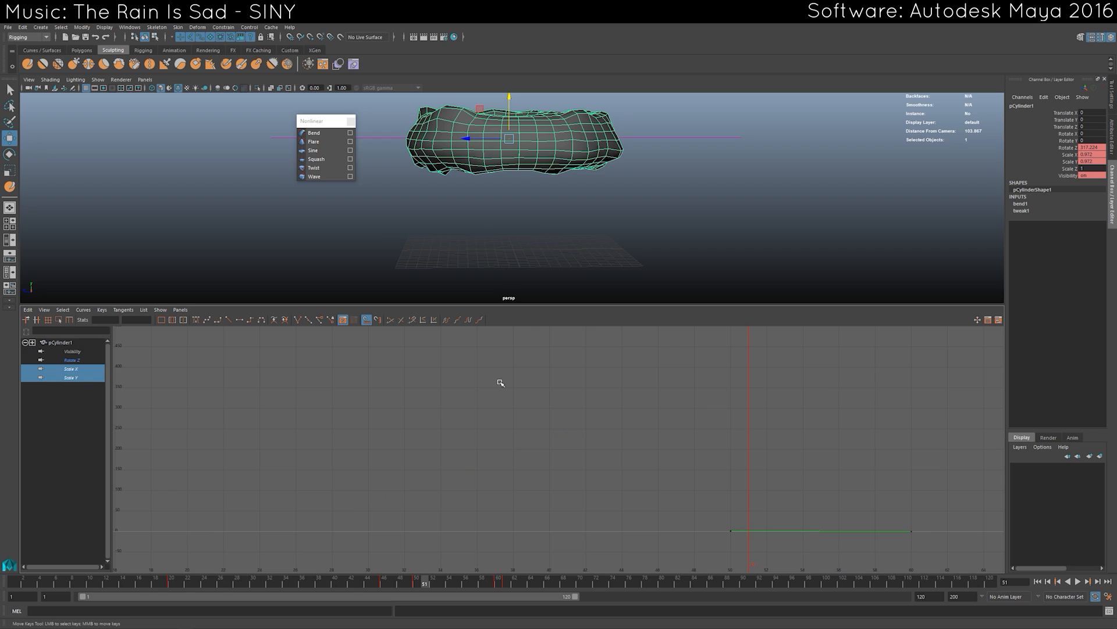
{"action": "scroll", "coordinate": [518, 400], "scroll_direction": "down", "scroll_amount": 3}
{"action": "key", "text": "f"}
{"action": "left_click_drag", "start_coordinate": [400, 401], "coordinate": [679, 474]}
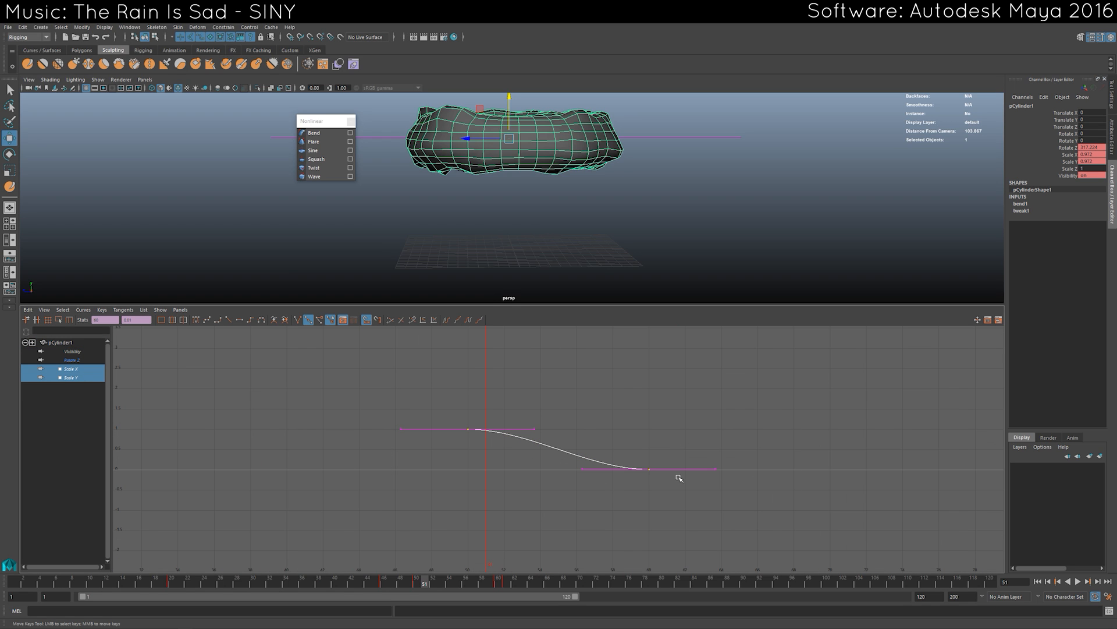
{"action": "right_click", "coordinate": [679, 473]}
{"action": "left_click", "coordinate": [713, 536]}
Break the tangents of the selected Scale X and Scale Y keys and free their tangent weights.
{"action": "left_click_drag", "start_coordinate": [394, 585], "coordinate": [473, 582]}
{"action": "left_click_drag", "start_coordinate": [507, 265], "coordinate": [528, 291], "text": "alt"}
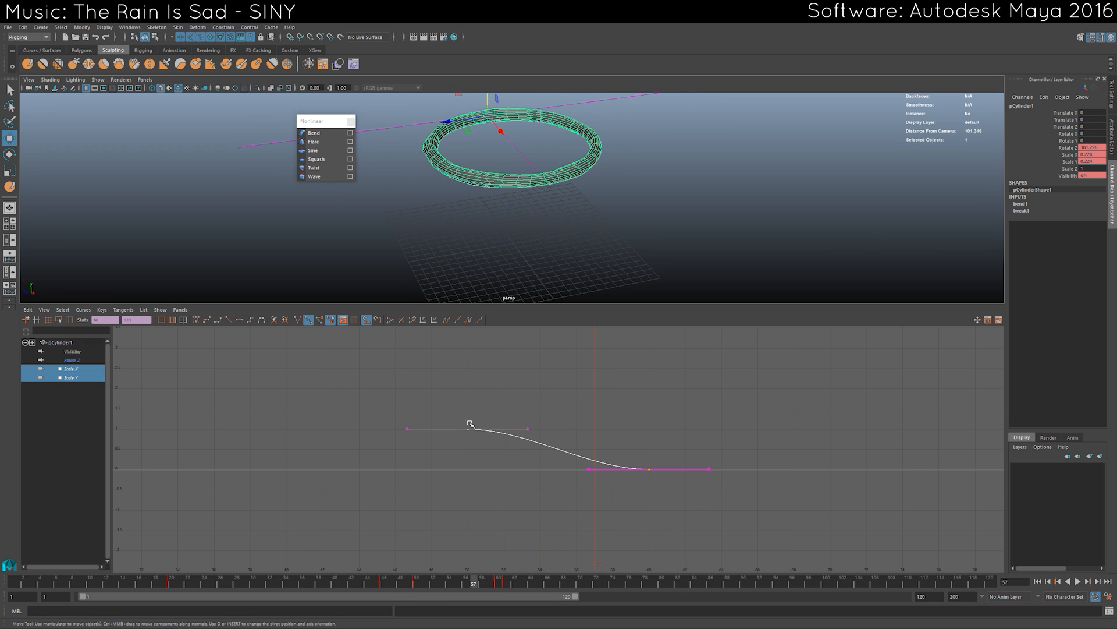
{"action": "left_click_drag", "start_coordinate": [435, 585], "coordinate": [368, 593]}
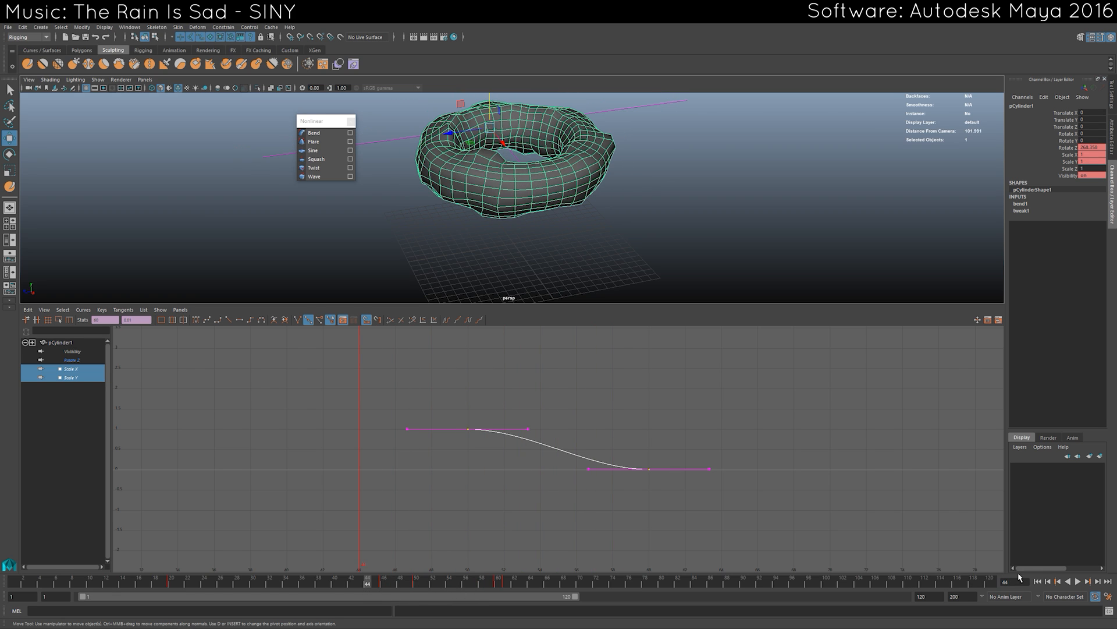
{"action": "left_click", "coordinate": [1078, 581]}
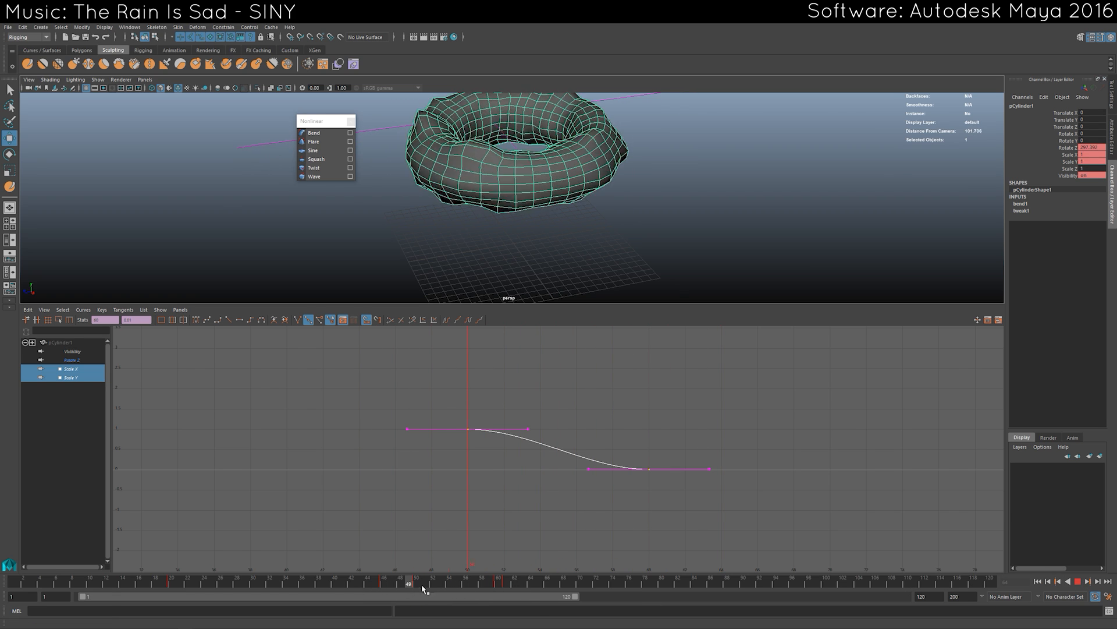
{"action": "right_click_drag", "start_coordinate": [562, 479], "coordinate": [596, 543]}
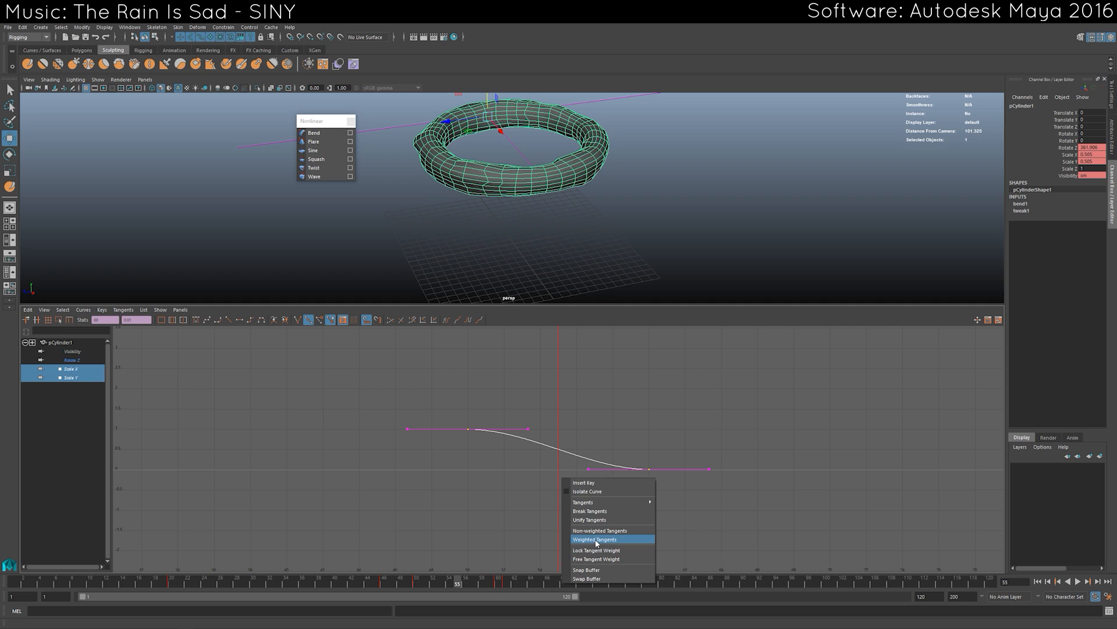
{"action": "left_click", "coordinate": [597, 532]}
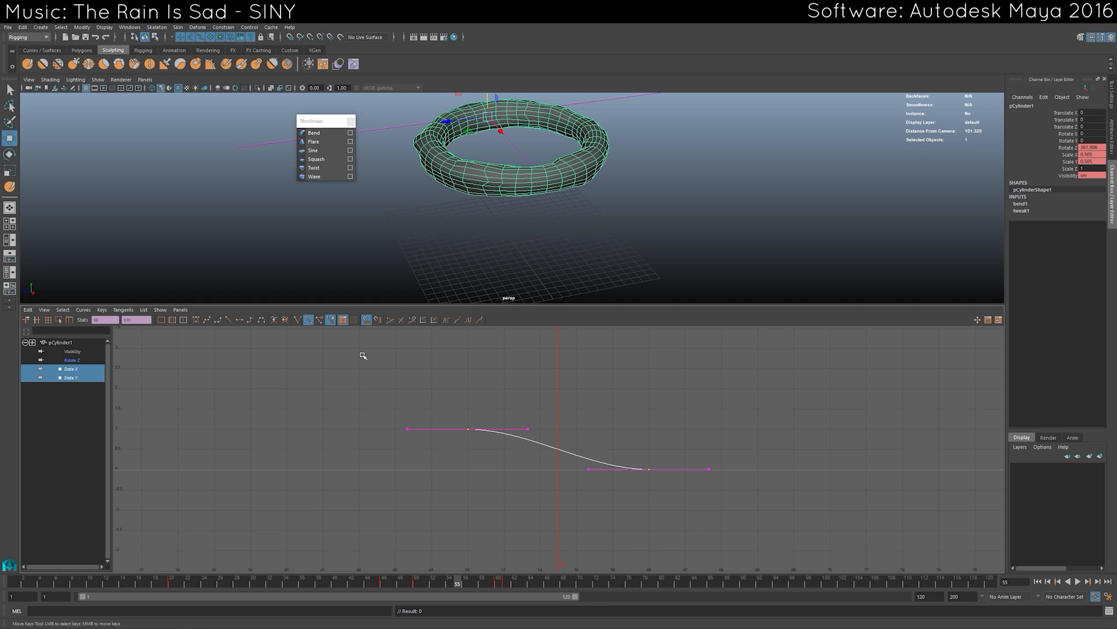
{"action": "left_click", "coordinate": [298, 323]}
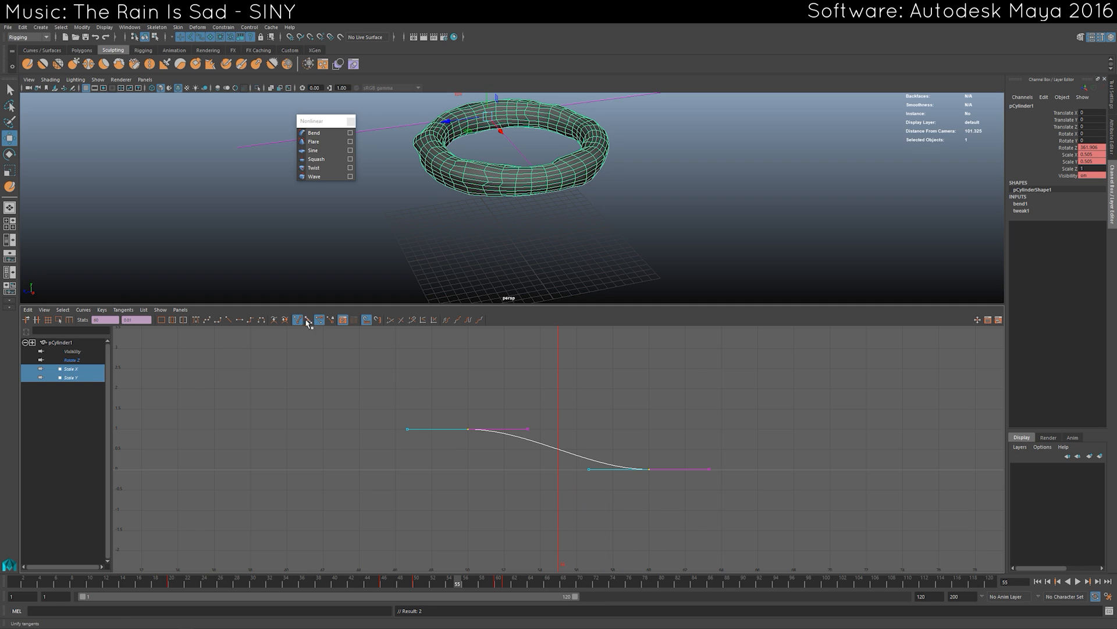
Try lengthening the incoming tangent of the frame 60 scale keys, scrub the shrinking, and undo the edit.
{"action": "left_click_drag", "start_coordinate": [585, 438], "coordinate": [631, 507]}
{"action": "middle_click_drag", "start_coordinate": [611, 496], "coordinate": [525, 508]}
{"action": "left_click_drag", "start_coordinate": [508, 459], "coordinate": [481, 438]}
{"action": "left_click_drag", "start_coordinate": [402, 582], "coordinate": [375, 582]}
{"action": "key", "text": "ctrl+z"}
{"action": "key", "text": "ctrl+z"}
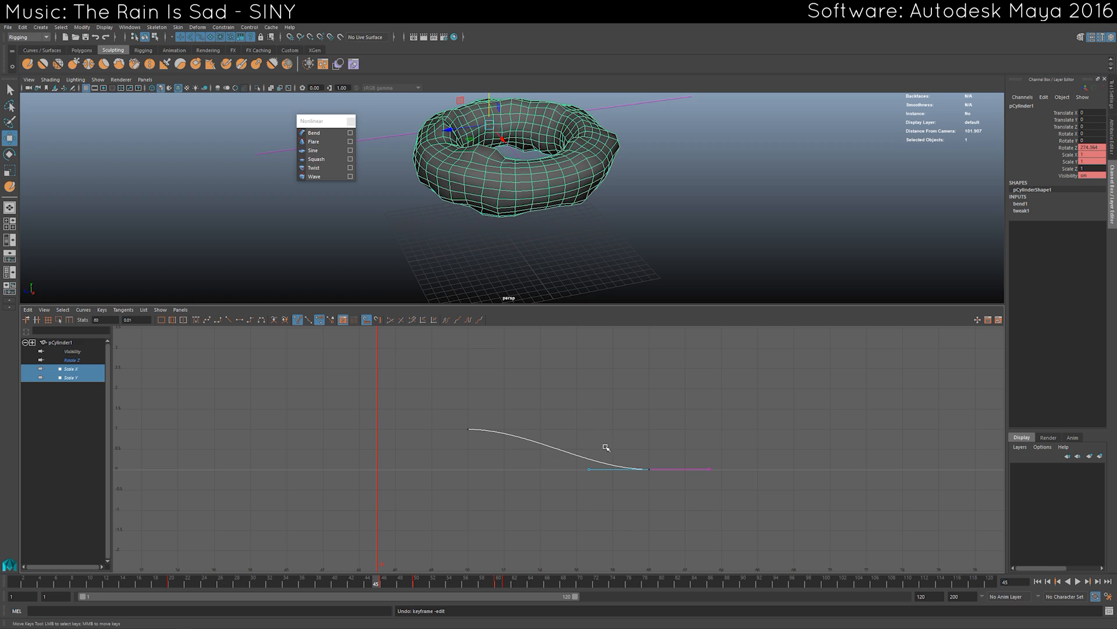
Try stretching the outgoing tangent of the frame 50 scale keys almost to the end key, scrub, and undo it.
{"action": "left_click_drag", "start_coordinate": [529, 392], "coordinate": [421, 453]}
{"action": "middle_click_drag", "start_coordinate": [565, 475], "coordinate": [532, 523]}
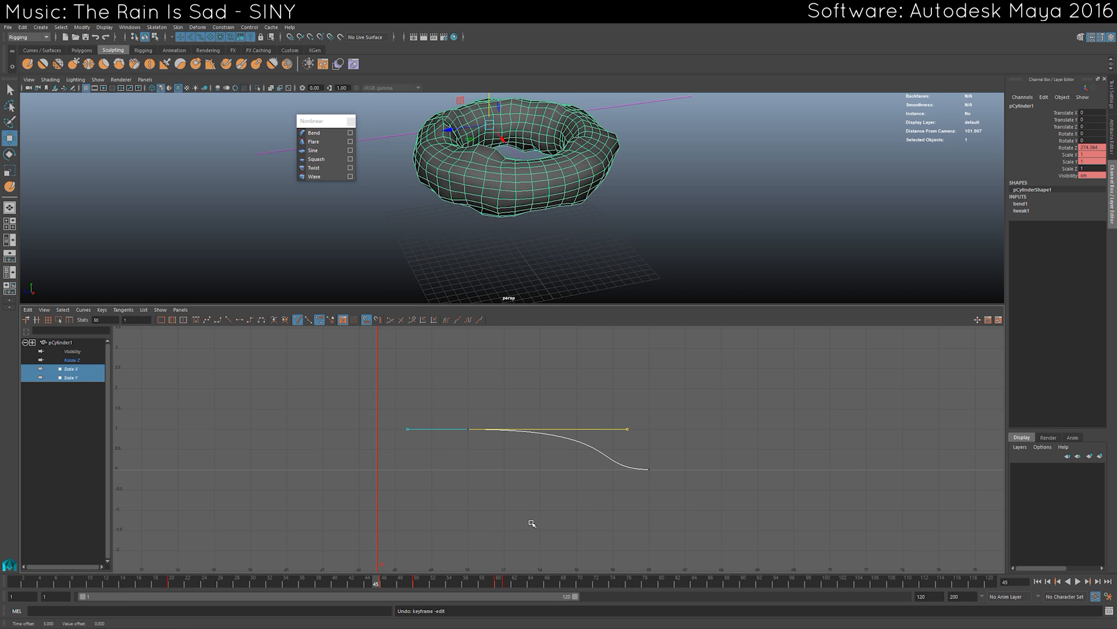
{"action": "left_click_drag", "start_coordinate": [394, 584], "coordinate": [524, 582]}
{"action": "key", "text": "ctrl+z"}
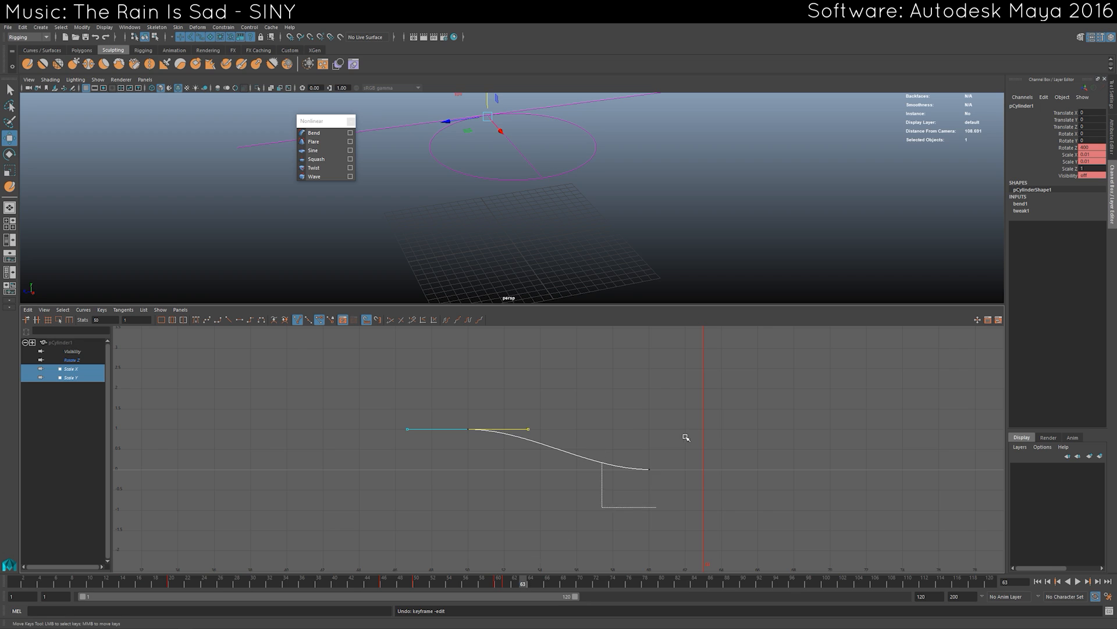
Try a much longer incoming tangent on the frame 60 scale keys for a fast early shrink, and undo it.
{"action": "left_click_drag", "start_coordinate": [582, 432], "coordinate": [606, 528]}
{"action": "middle_click_drag", "start_coordinate": [606, 527], "coordinate": [479, 528]}
{"action": "left_click", "coordinate": [386, 584]}
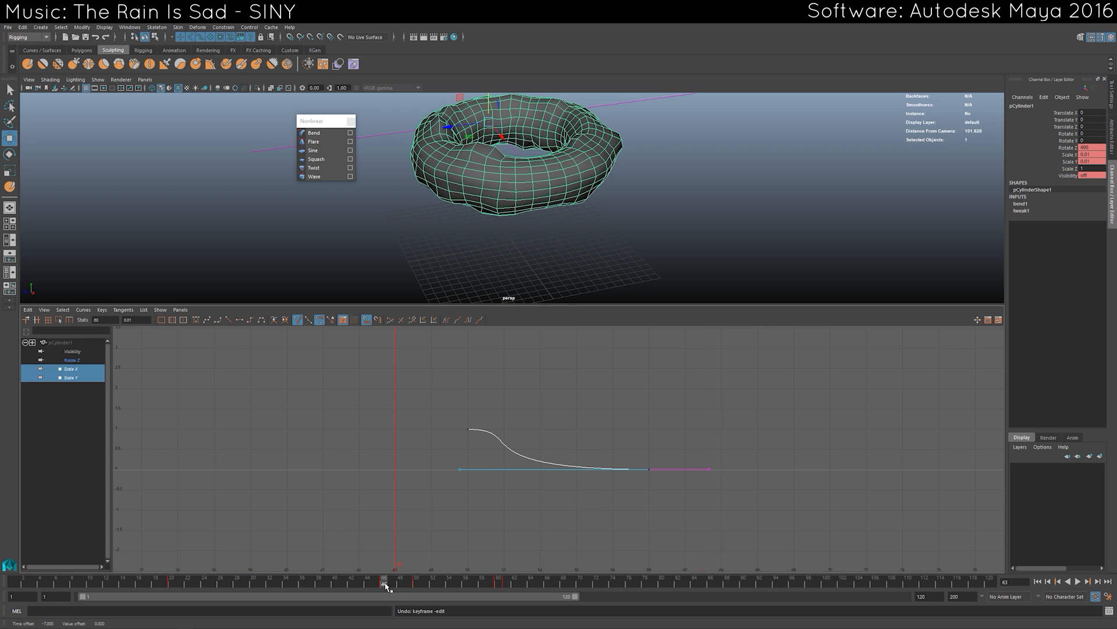
{"action": "left_click_drag", "start_coordinate": [386, 585], "coordinate": [490, 584]}
{"action": "key", "text": "w"}
{"action": "scroll", "coordinate": [619, 200], "scroll_direction": "up", "scroll_amount": 4}
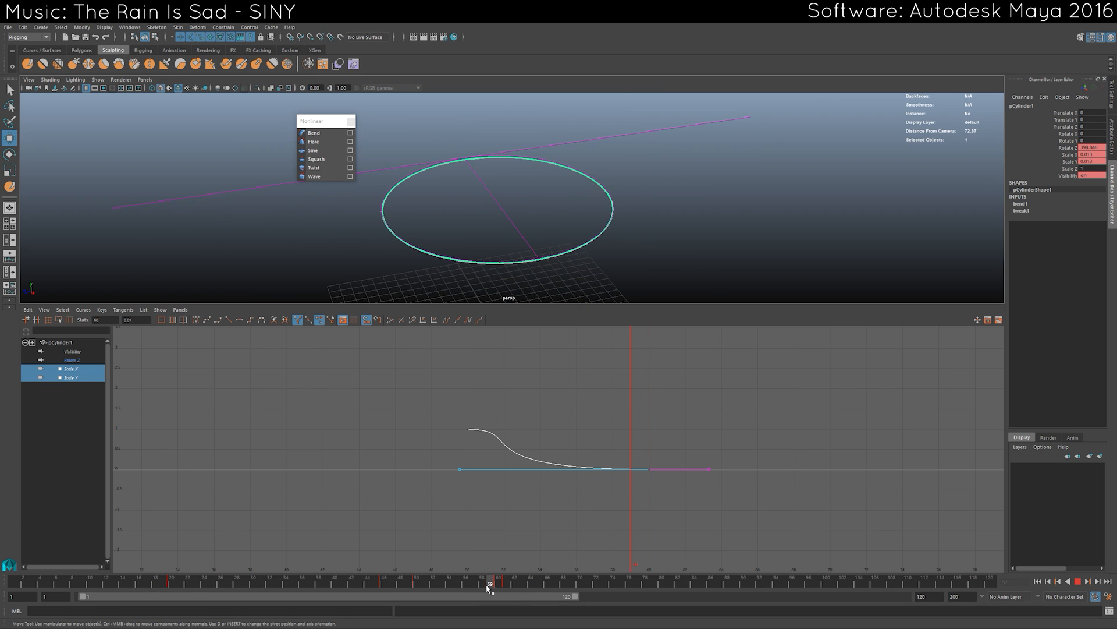
{"action": "key", "text": "ctrl+z"}
Lengthen the outgoing tangent of the frame 50 scale keys moderately and check the shrinking in playback.
{"action": "left_click_drag", "start_coordinate": [441, 404], "coordinate": [524, 501]}
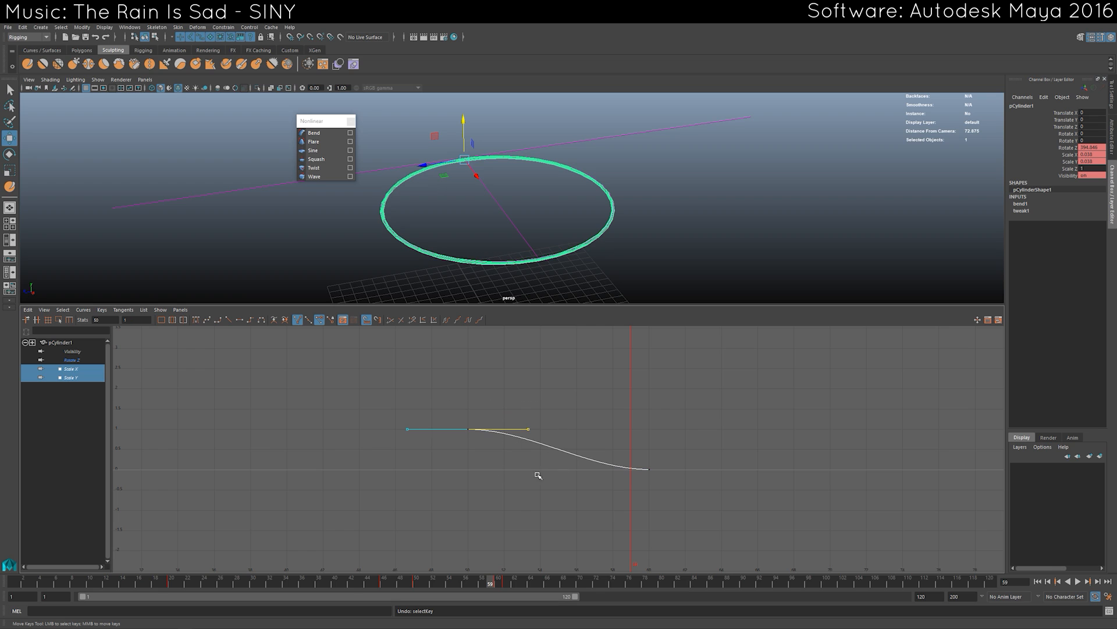
{"action": "middle_click_drag", "start_coordinate": [538, 475], "coordinate": [583, 491]}
{"action": "left_click_drag", "start_coordinate": [372, 584], "coordinate": [491, 584]}
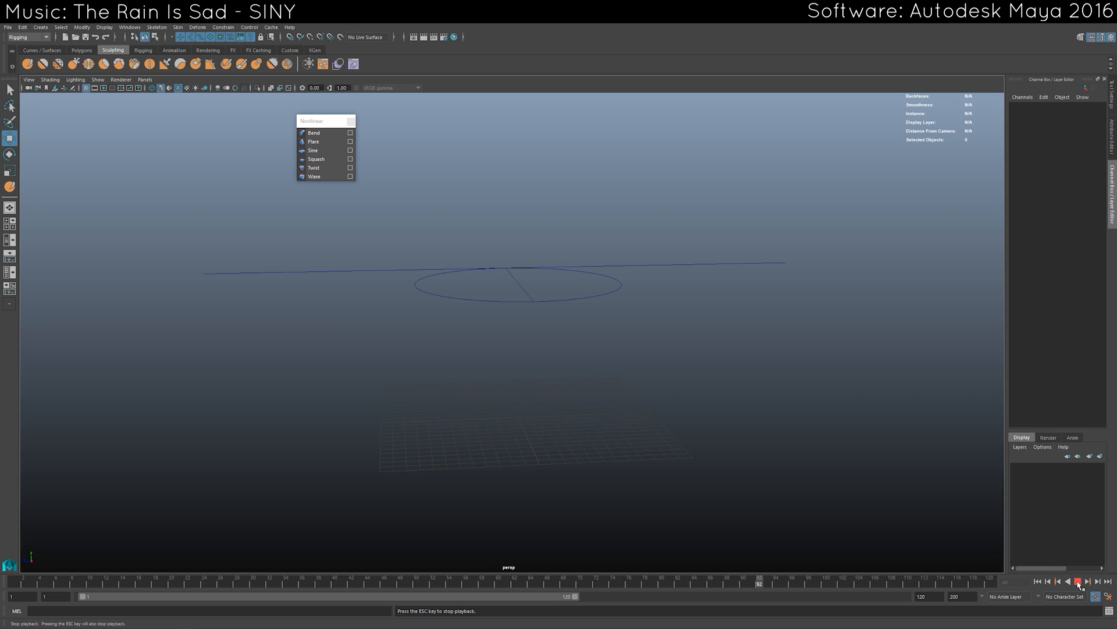
{"action": "left_click", "coordinate": [1078, 582]}
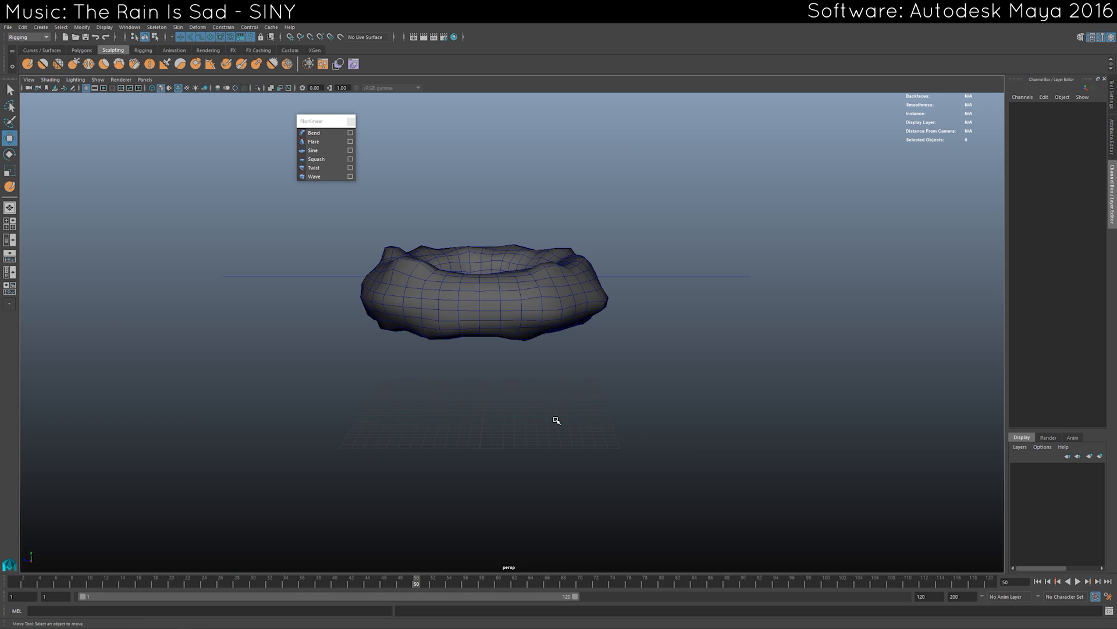
Select the ring's parent group, group1, and show the Outliner beside the perspective view.
{"action": "middle_click_drag", "start_coordinate": [475, 423], "coordinate": [501, 412], "text": "alt"}
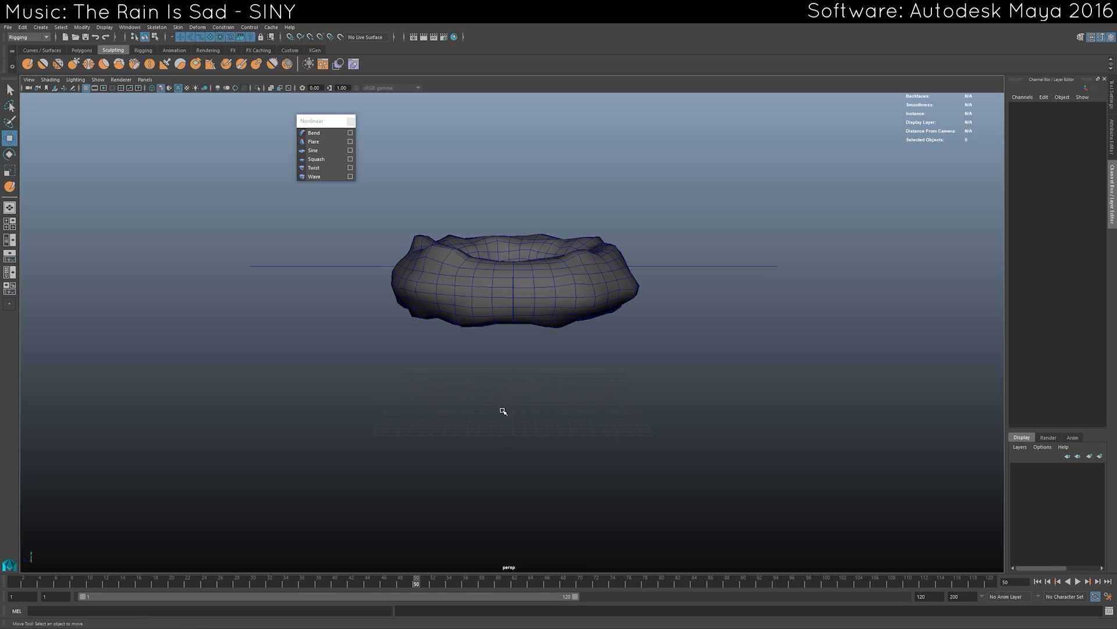
{"action": "left_click_drag", "start_coordinate": [501, 411], "coordinate": [501, 386], "text": "alt"}
{"action": "left_click", "coordinate": [504, 311]}
{"action": "key", "text": "ctrl+g"}
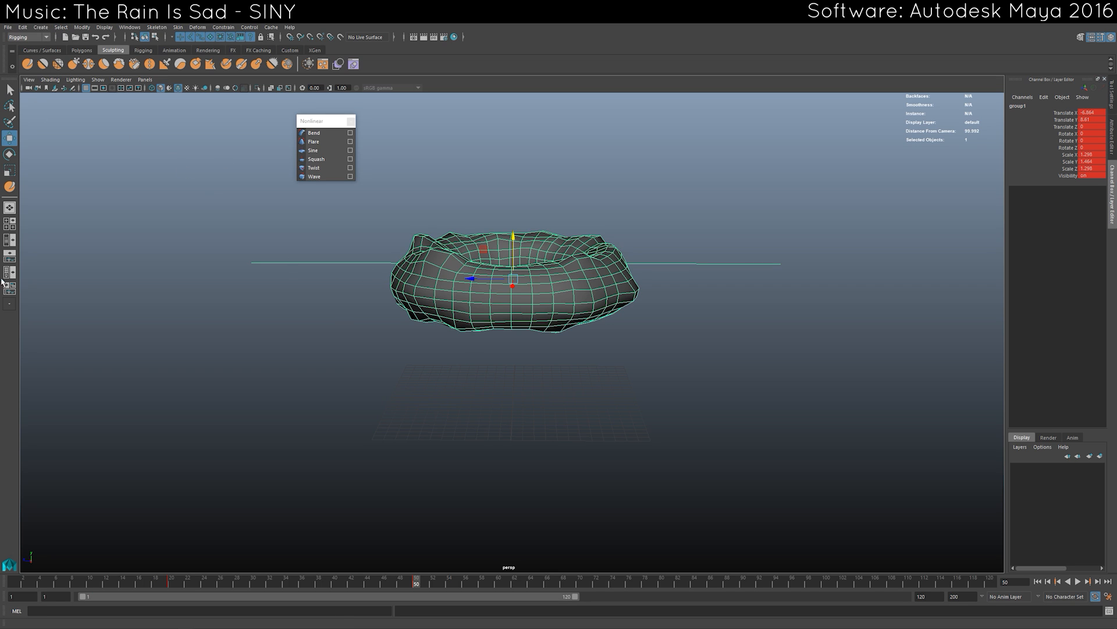
{"action": "left_click", "coordinate": [10, 239]}
{"action": "left_click_drag", "start_coordinate": [518, 236], "coordinate": [532, 255], "text": "alt"}
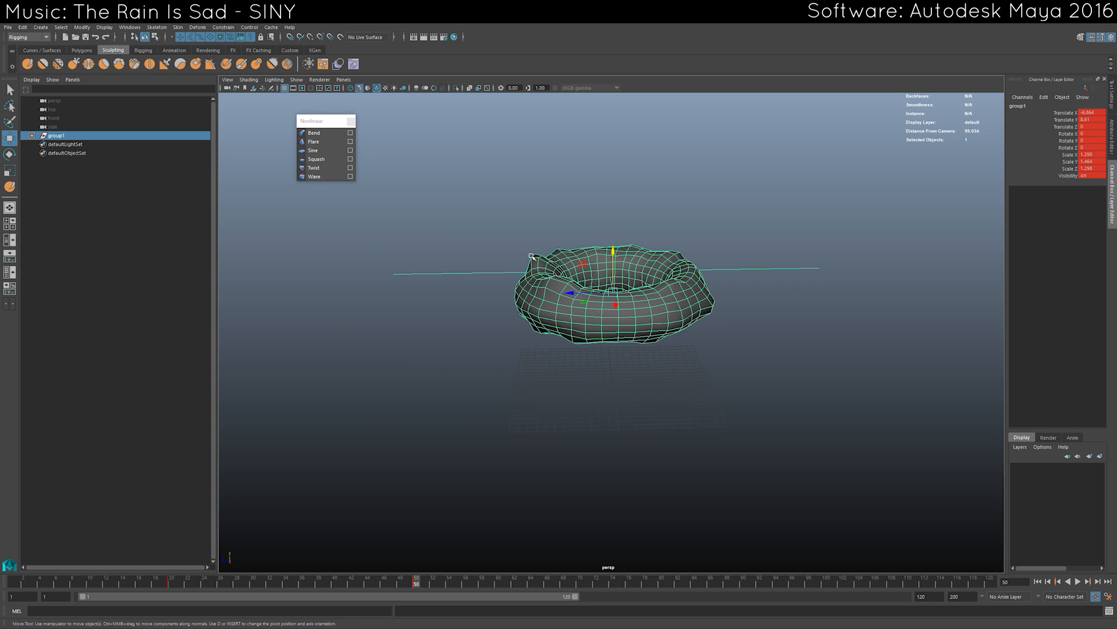
{"action": "middle_click_drag", "start_coordinate": [531, 254], "coordinate": [492, 262], "text": "alt"}
Open the Duplicate Special options for group1 and reset the settings to their defaults.
{"action": "left_click", "coordinate": [23, 28]}
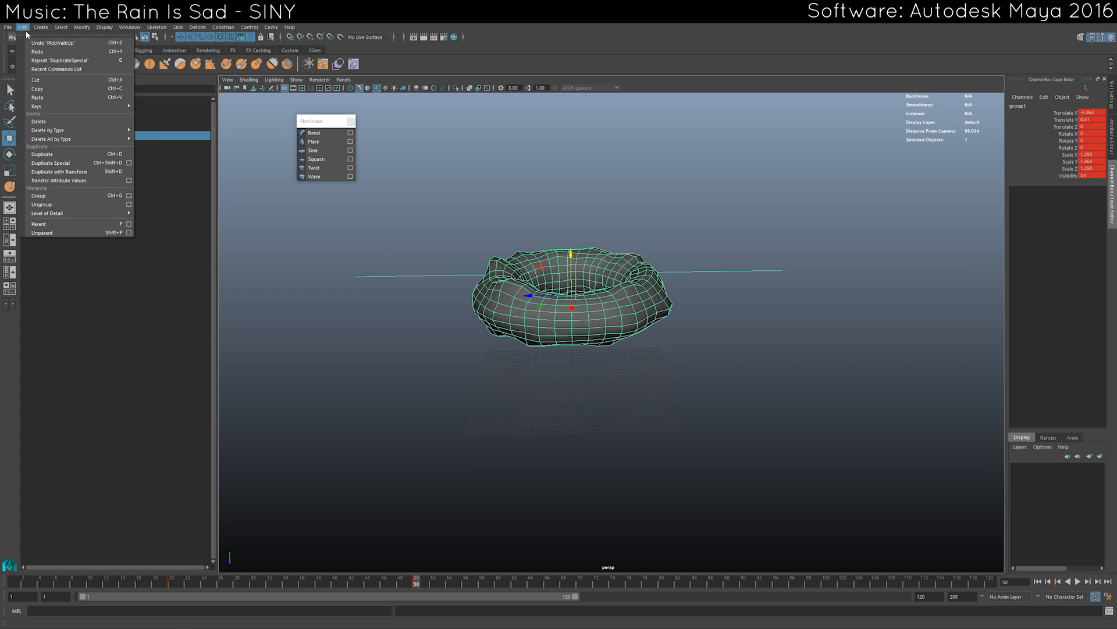
{"action": "left_click", "coordinate": [128, 163]}
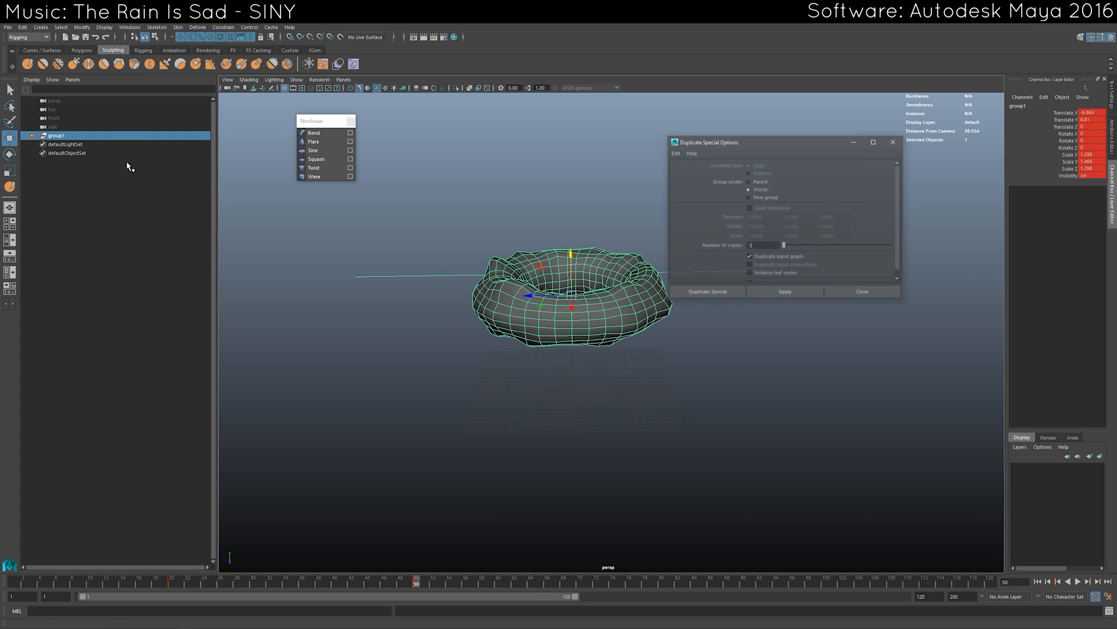
{"action": "left_click", "coordinate": [674, 153]}
{"action": "left_click", "coordinate": [699, 174]}
{"action": "left_click_drag", "start_coordinate": [742, 142], "coordinate": [776, 127]}
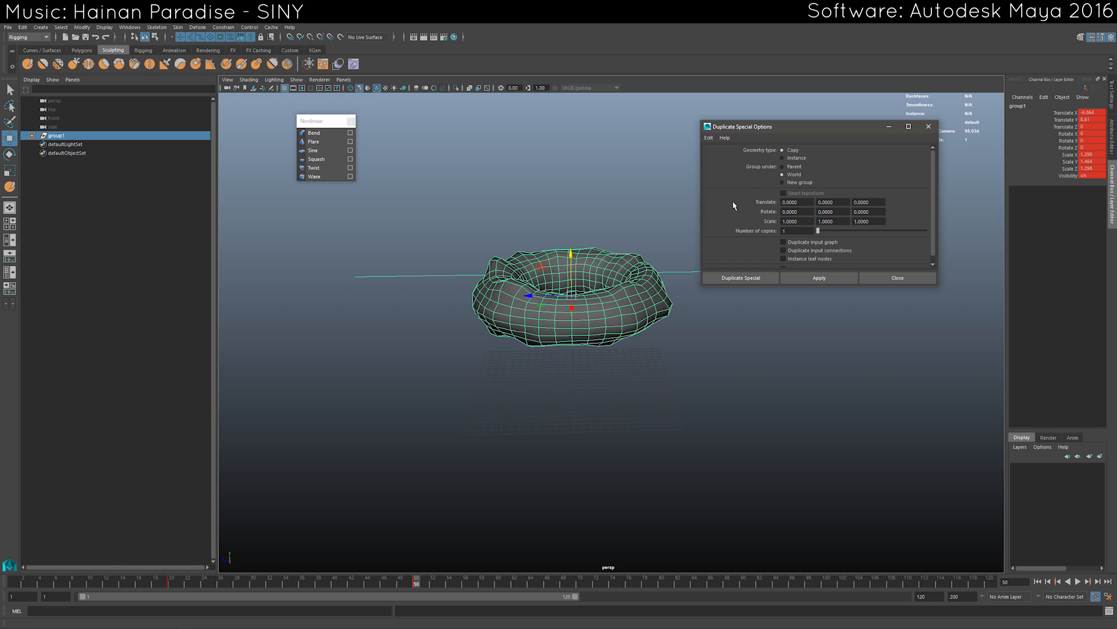
Enable duplication of the input graph and create one duplicate of group1.
{"action": "scroll", "coordinate": [734, 205], "scroll_direction": "down", "scroll_amount": 1}
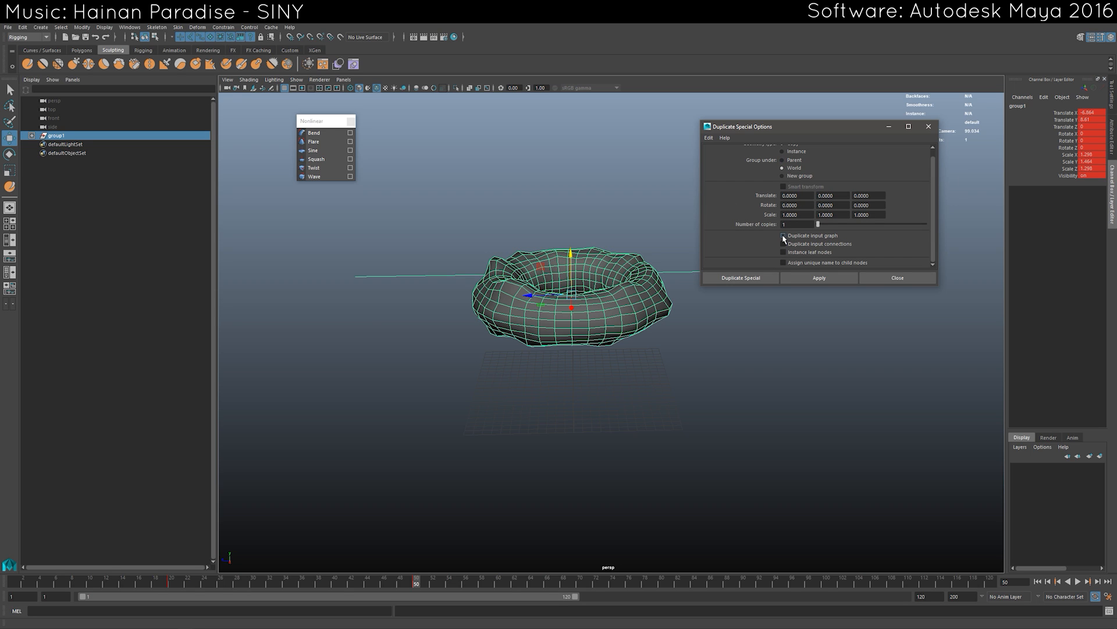
{"action": "left_click", "coordinate": [783, 236]}
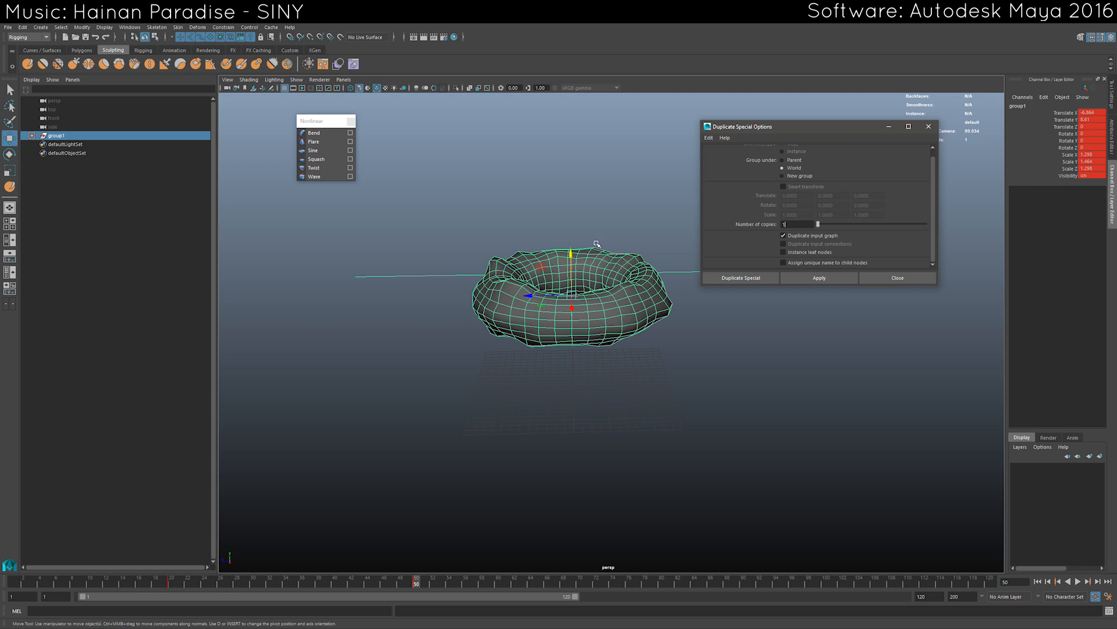
{"action": "left_click_drag", "start_coordinate": [597, 243], "coordinate": [525, 293], "text": "alt"}
{"action": "left_click_drag", "start_coordinate": [598, 329], "coordinate": [617, 273], "text": "alt"}
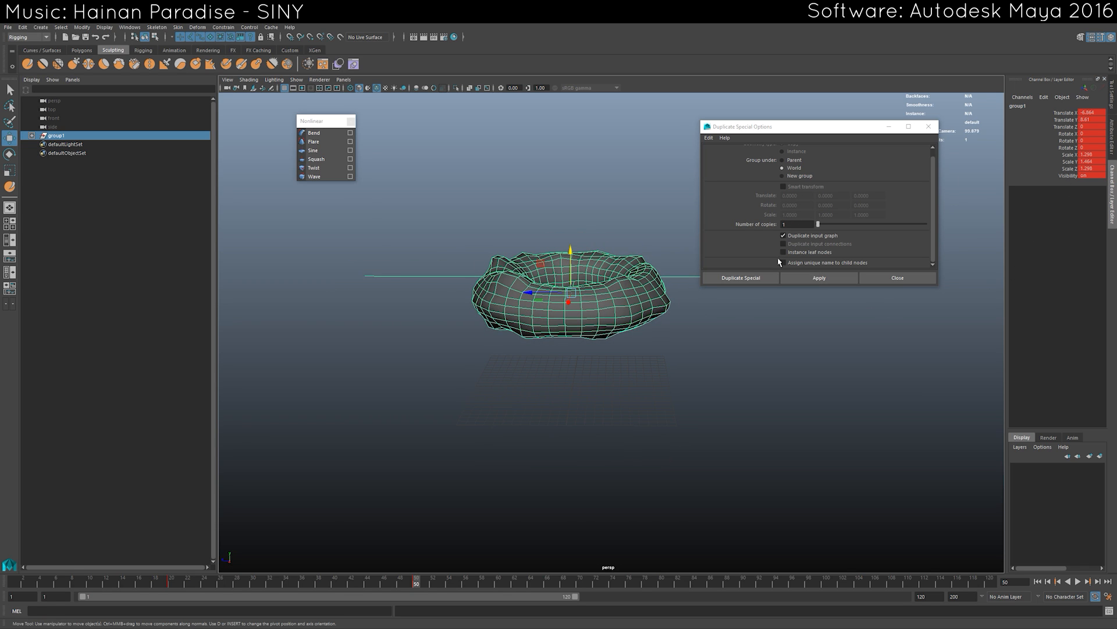
{"action": "left_click", "coordinate": [741, 278]}
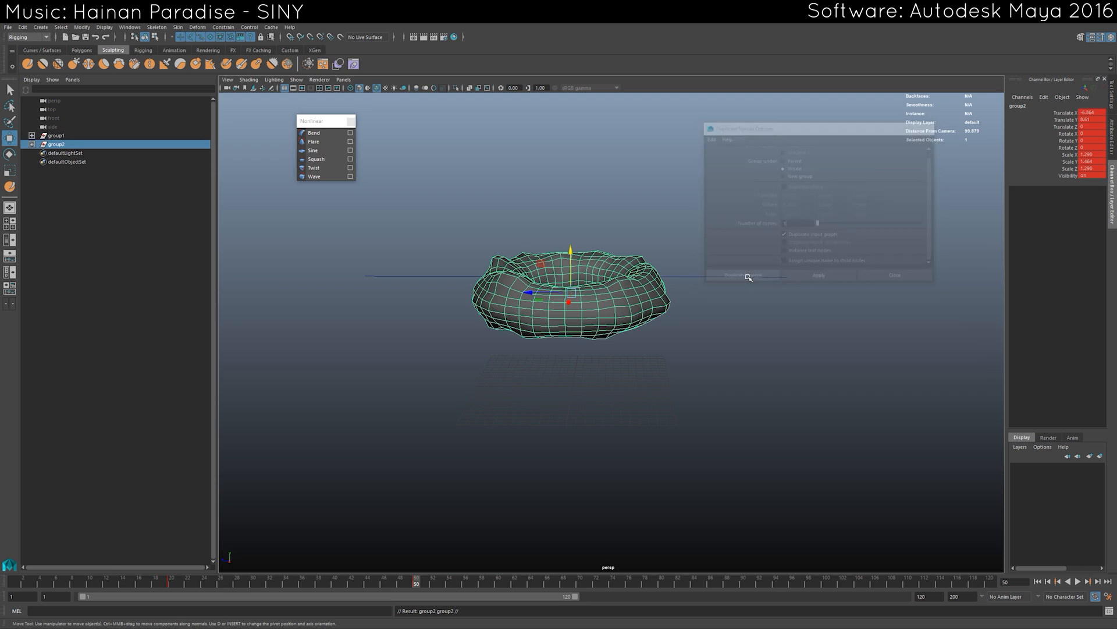
Examine the duplicated ring group beside the original ring at different frames of the animation.
{"action": "left_click_drag", "start_coordinate": [600, 372], "coordinate": [574, 339], "text": "alt"}
{"action": "left_click_drag", "start_coordinate": [186, 579], "coordinate": [441, 585]}
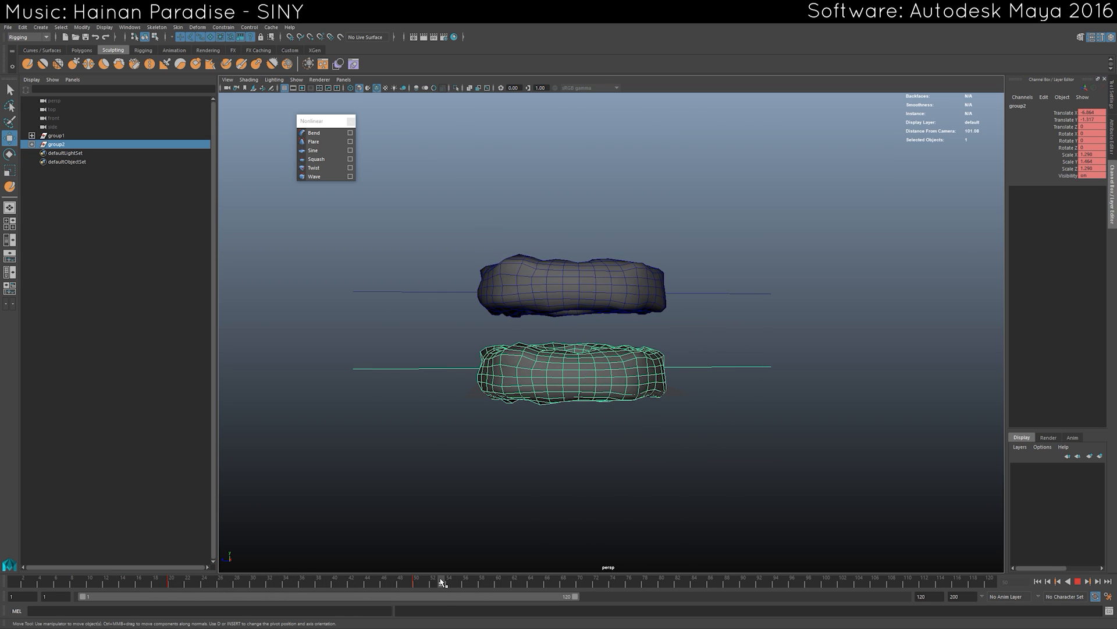
{"action": "left_click_drag", "start_coordinate": [574, 332], "coordinate": [574, 332]}
{"action": "left_click_drag", "start_coordinate": [500, 351], "coordinate": [484, 377], "text": "alt"}
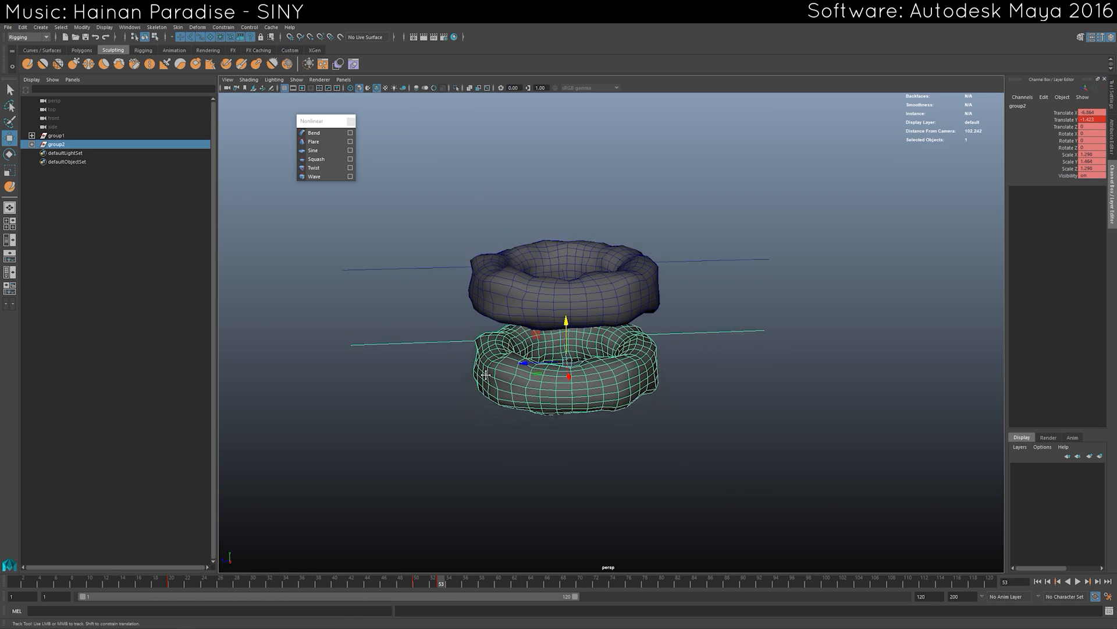
{"action": "middle_click_drag", "start_coordinate": [484, 377], "coordinate": [480, 337], "text": "alt"}
{"action": "scroll", "coordinate": [480, 337], "scroll_direction": "up", "scroll_amount": 2}
{"action": "left_click_drag", "start_coordinate": [420, 345], "coordinate": [419, 344], "text": "alt"}
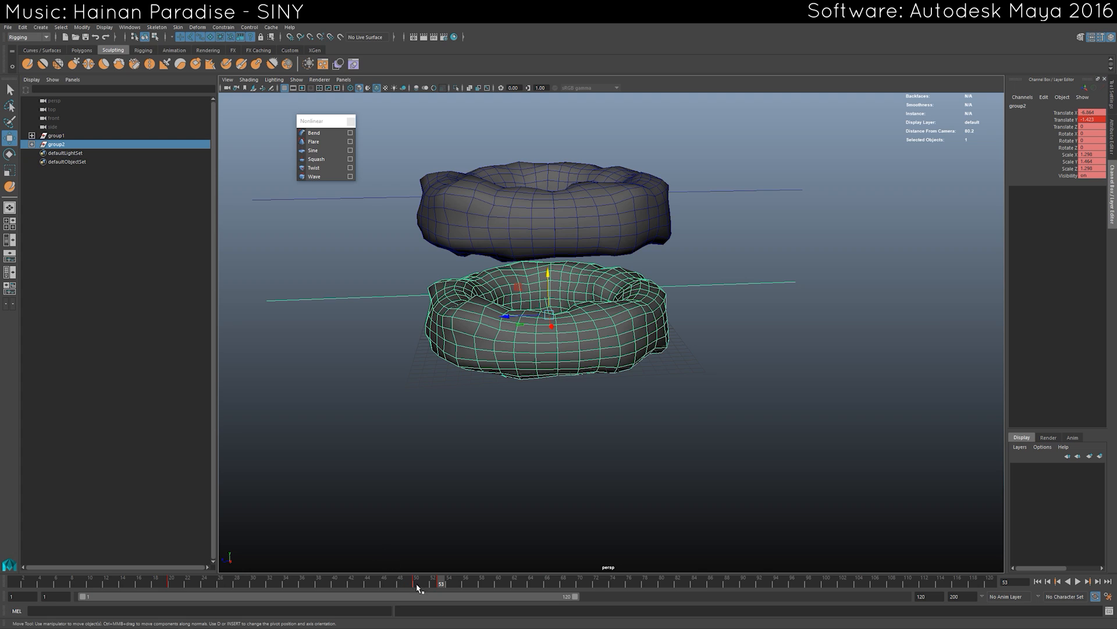
{"action": "left_click", "coordinate": [442, 357]}
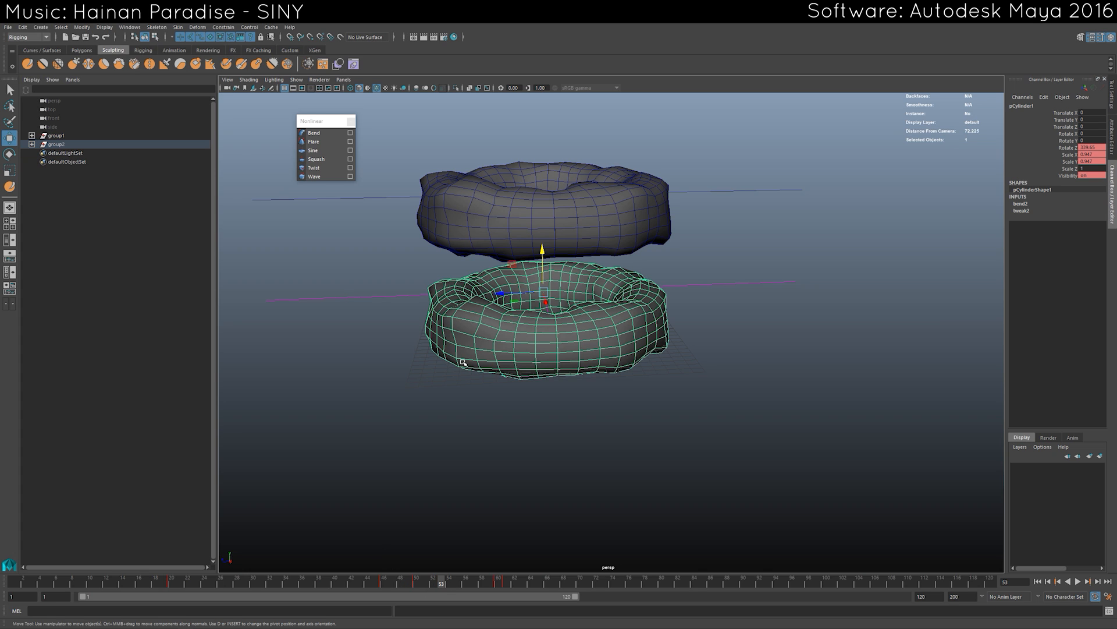
{"action": "key", "text": "ctrl+z"}
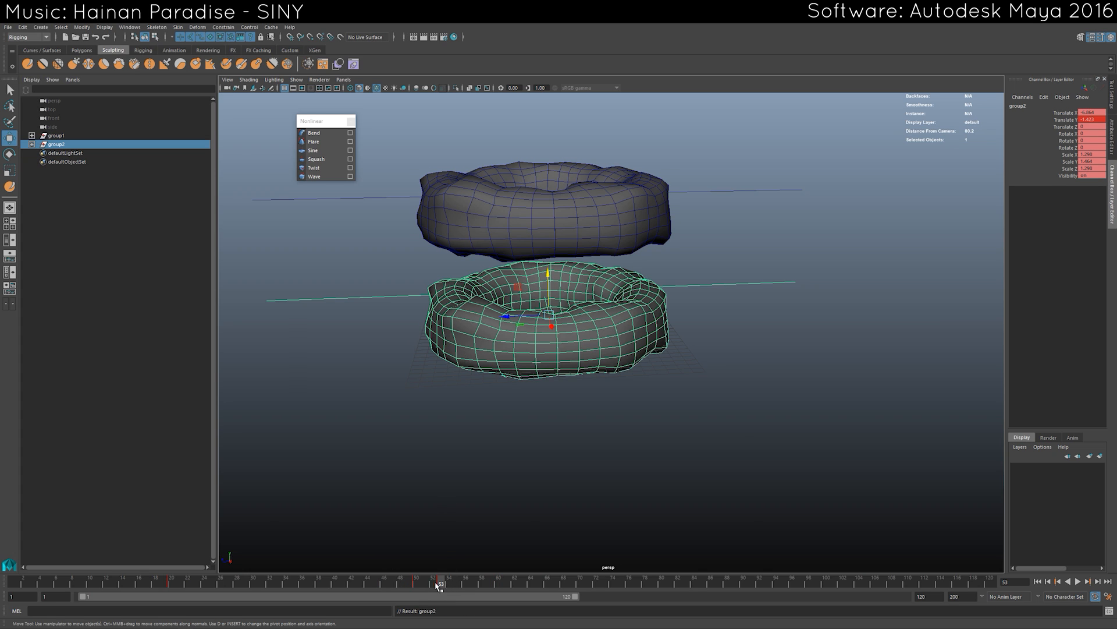
Break the connections on all of group2's translate, rotate, scale and visibility channels, and check the result in playback.
{"action": "left_click_drag", "start_coordinate": [1064, 114], "coordinate": [1067, 174]}
{"action": "right_click", "coordinate": [1066, 174]}
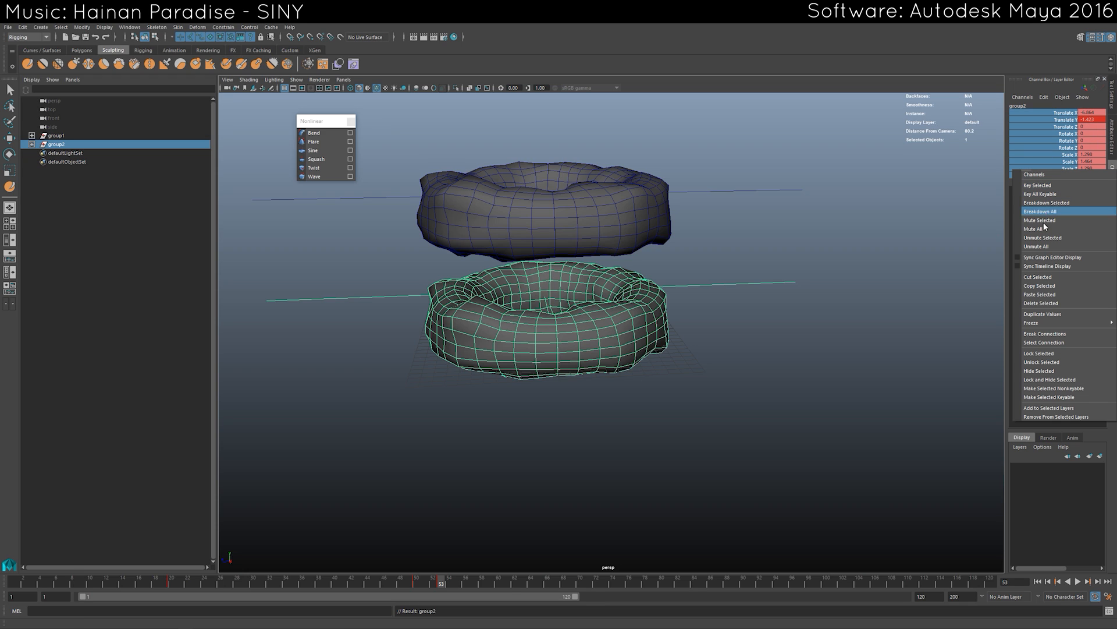
{"action": "left_click", "coordinate": [1044, 334]}
{"action": "key", "text": "alt+v"}
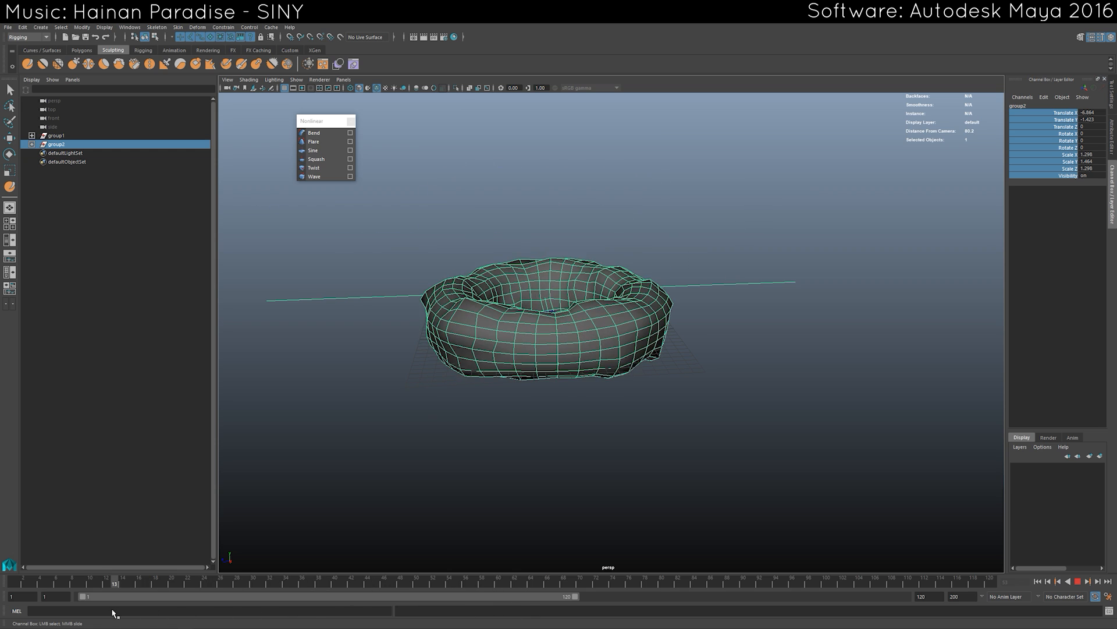
{"action": "key", "text": "alt+v"}
Show the animation curves of group2's ring mesh and delete all of its Scale X and Scale Y keys.
{"action": "left_click", "coordinate": [440, 355]}
{"action": "left_click_drag", "start_coordinate": [483, 378], "coordinate": [496, 387], "text": "alt"}
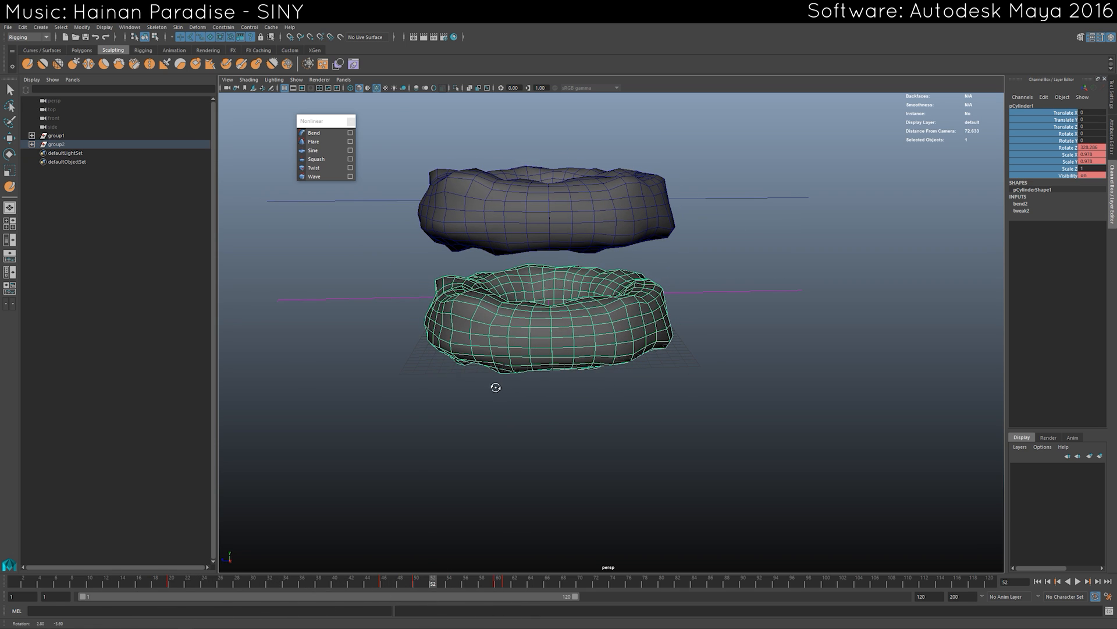
{"action": "key", "text": "alt+v"}
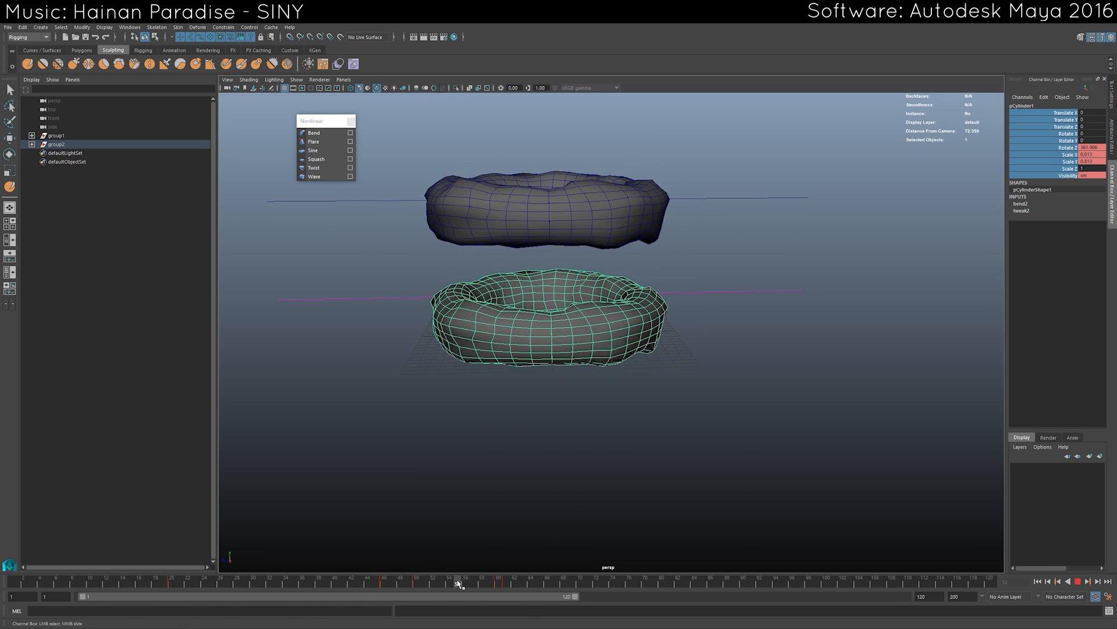
{"action": "left_click_drag", "start_coordinate": [422, 584], "coordinate": [319, 584]}
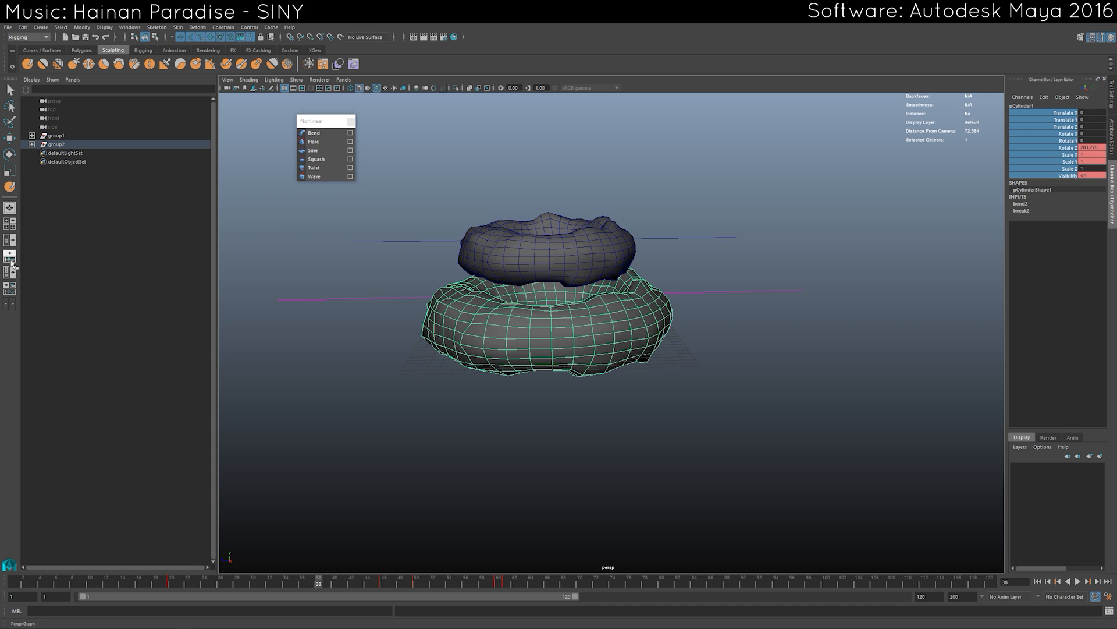
{"action": "left_click", "coordinate": [9, 260]}
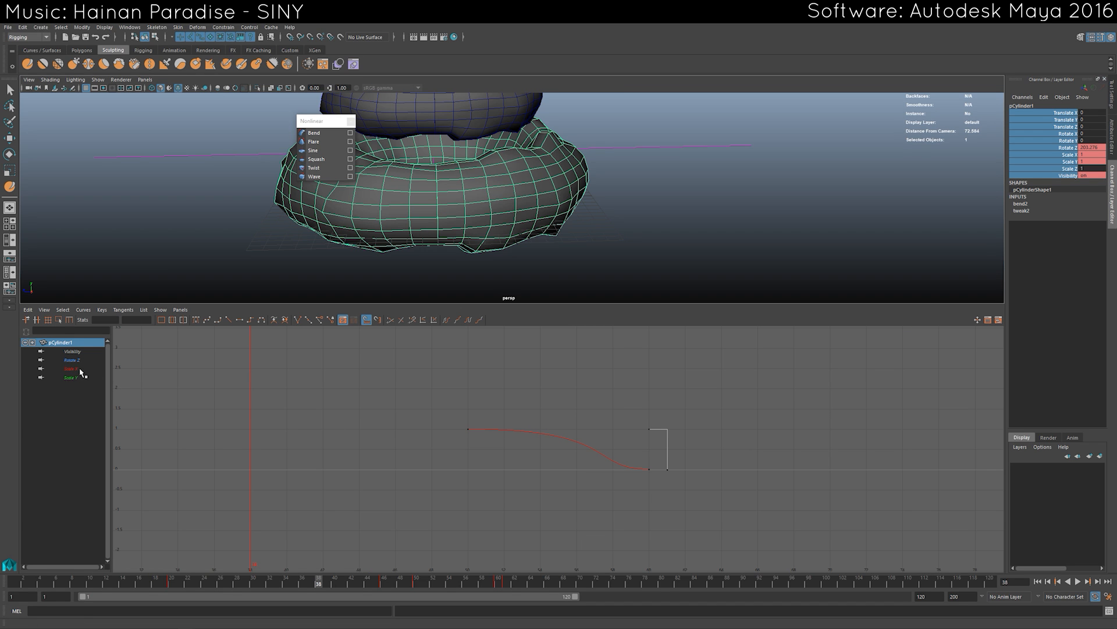
{"action": "left_click_drag", "start_coordinate": [80, 370], "coordinate": [82, 377]}
{"action": "left_click_drag", "start_coordinate": [422, 396], "coordinate": [740, 501]}
{"action": "left_click_drag", "start_coordinate": [480, 582], "coordinate": [360, 586]}
{"action": "right_click_drag", "start_coordinate": [526, 197], "coordinate": [417, 116], "text": "alt"}
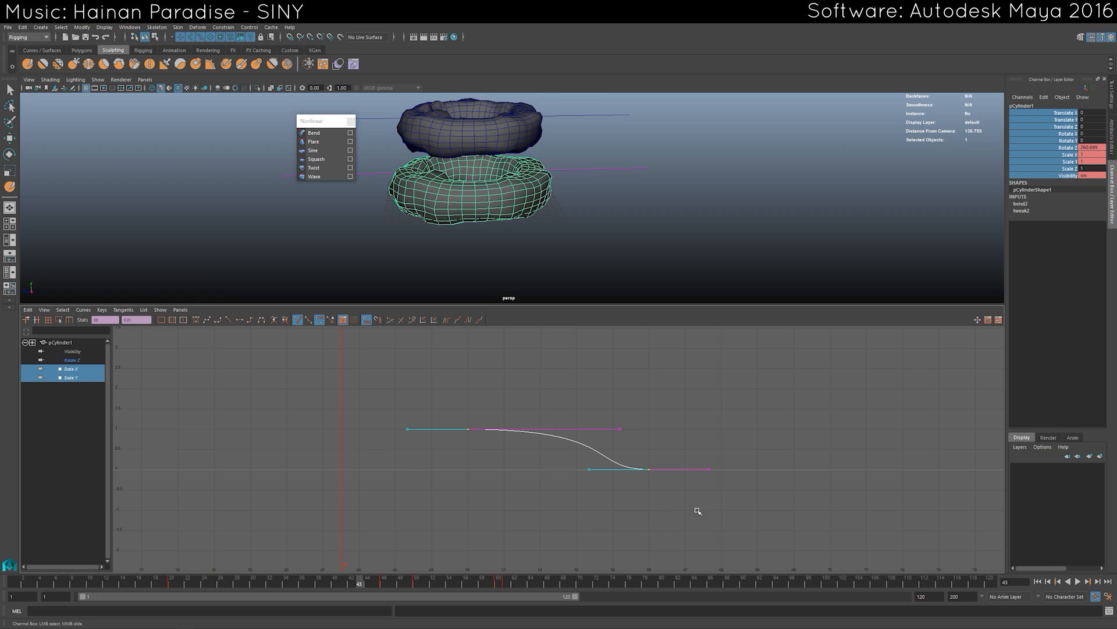
{"action": "left_click_drag", "start_coordinate": [698, 510], "coordinate": [449, 394]}
{"action": "key", "text": "Delete"}
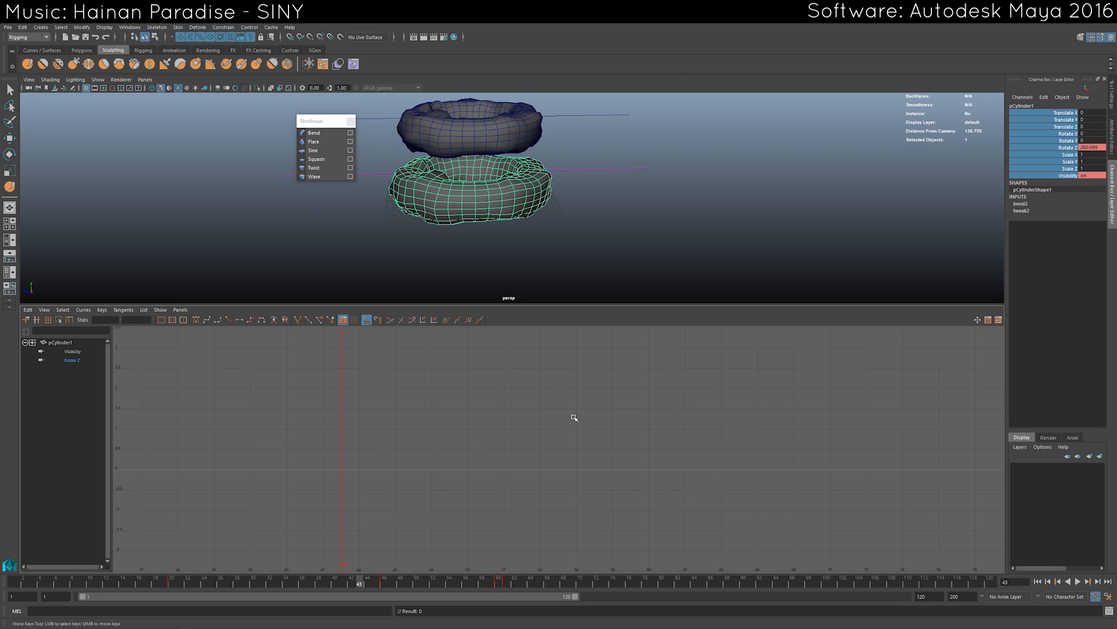
Delete the middle key from the Rotate Z curve of group2's ring mesh.
{"action": "left_click", "coordinate": [80, 361]}
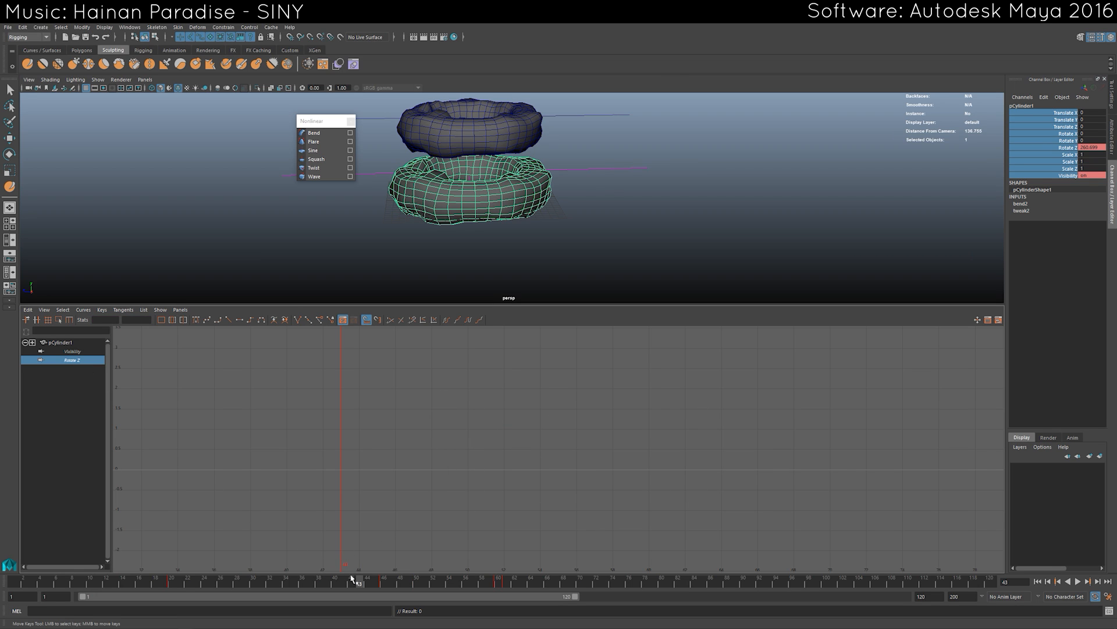
{"action": "key", "text": "alt+v"}
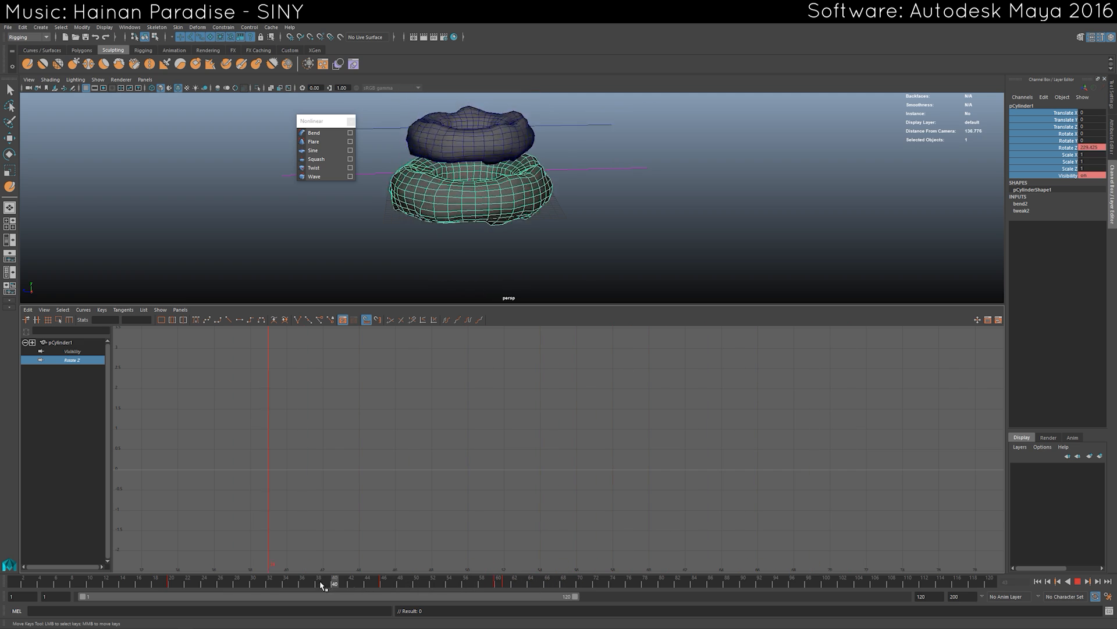
{"action": "left_click", "coordinate": [500, 584]}
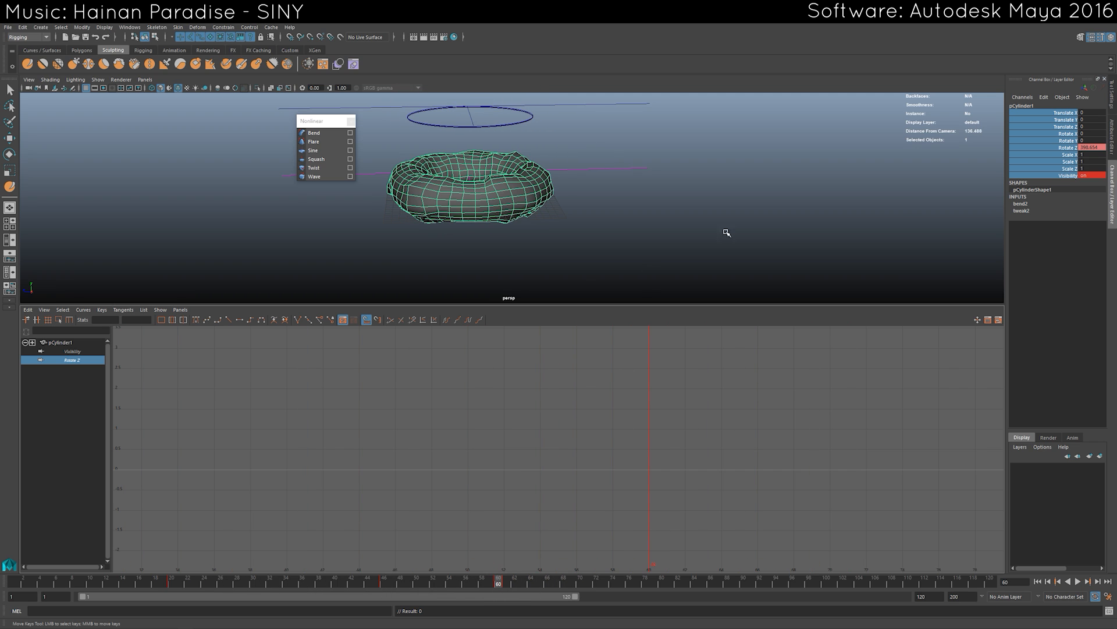
{"action": "key", "text": "alt+v"}
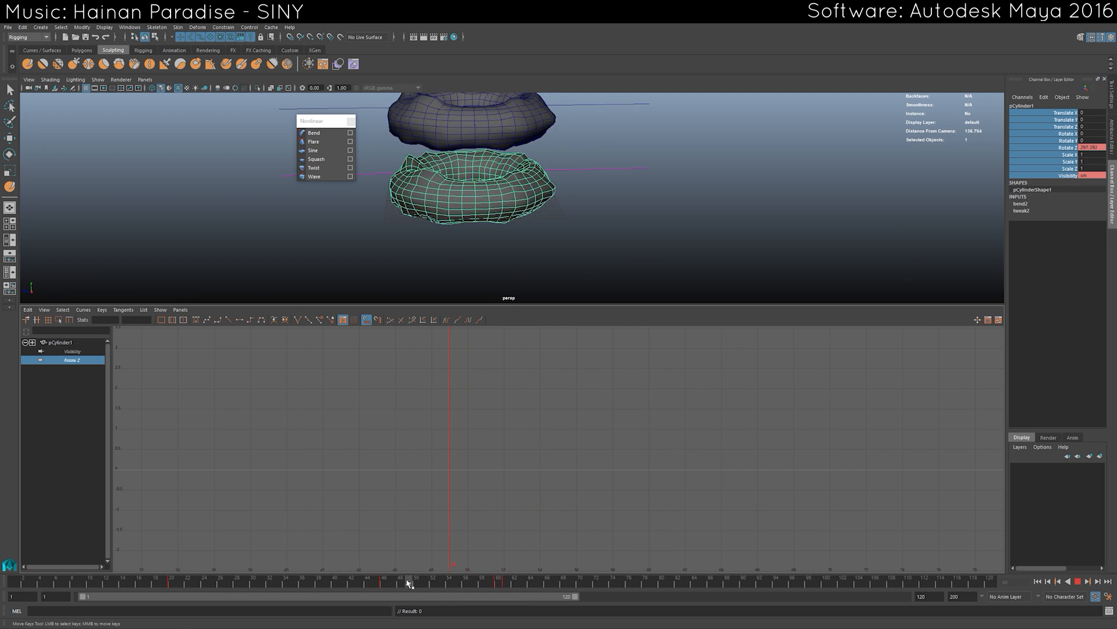
{"action": "left_click", "coordinate": [80, 410]}
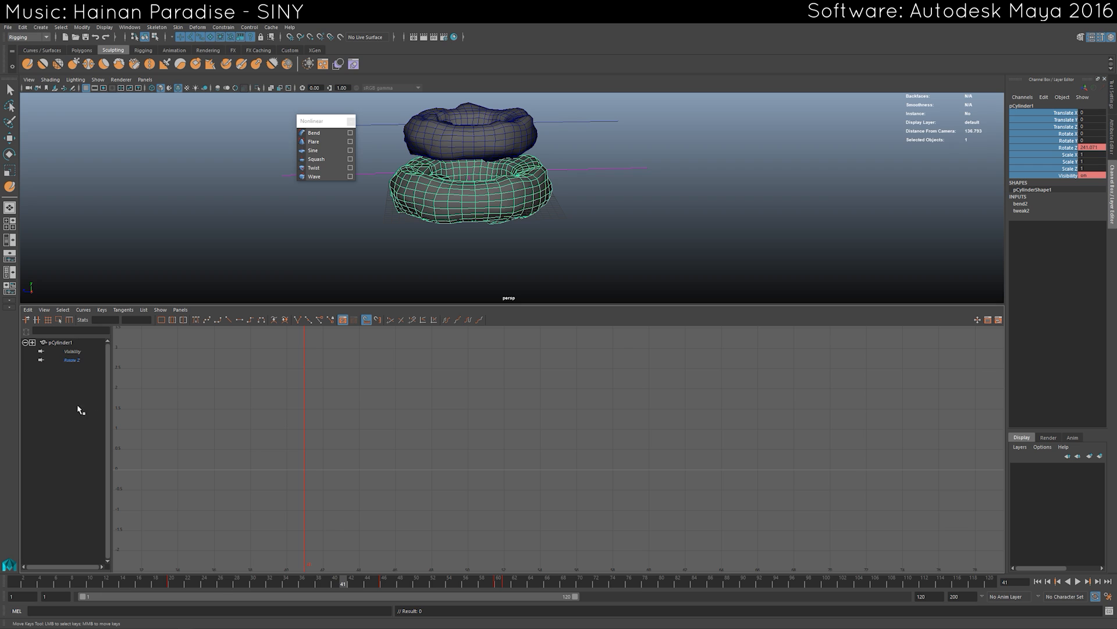
{"action": "left_click", "coordinate": [73, 360]}
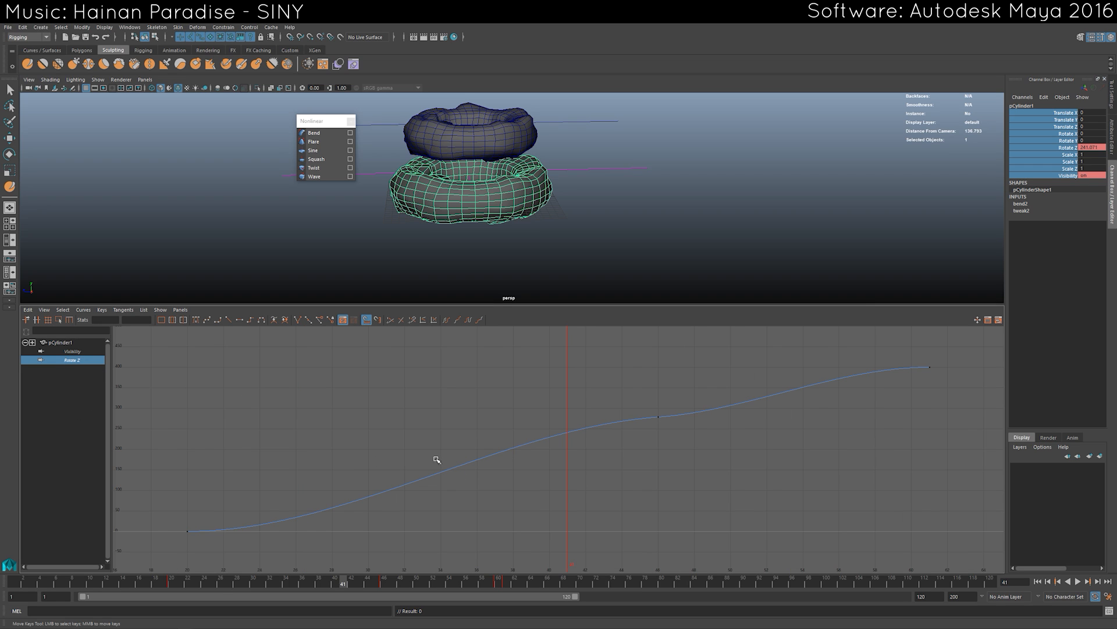
{"action": "scroll", "coordinate": [517, 424], "scroll_direction": "down", "scroll_amount": 5}
{"action": "scroll", "coordinate": [557, 426], "scroll_direction": "up", "scroll_amount": 4}
{"action": "scroll", "coordinate": [619, 415], "scroll_direction": "down", "scroll_amount": 2}
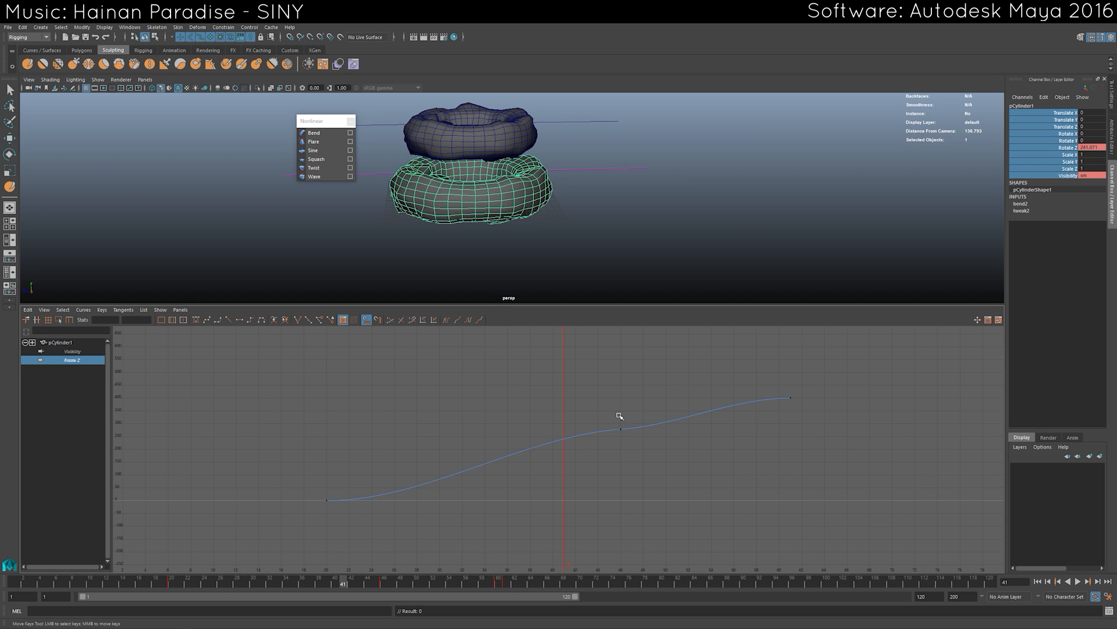
{"action": "left_click_drag", "start_coordinate": [632, 409], "coordinate": [578, 460]}
{"action": "key", "text": "Delete"}
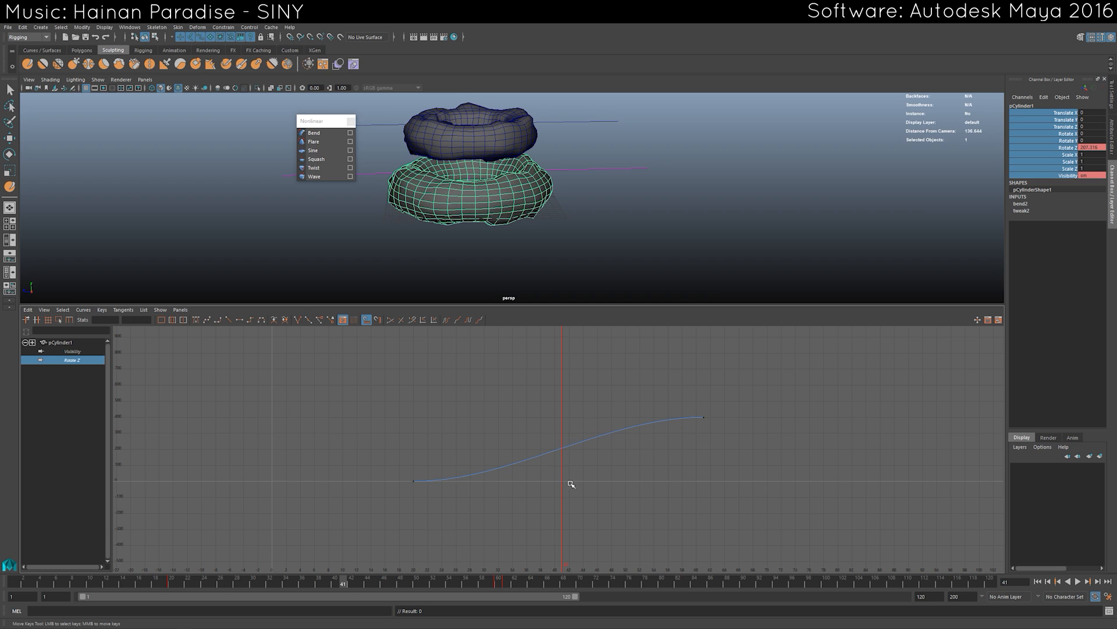
Reverse the lower ring's roll by raising its frame 20 Rotate Z key to about 389 and lowering the last key to about zero.
{"action": "left_click_drag", "start_coordinate": [380, 460], "coordinate": [458, 513]}
{"action": "left_click", "coordinate": [177, 576]}
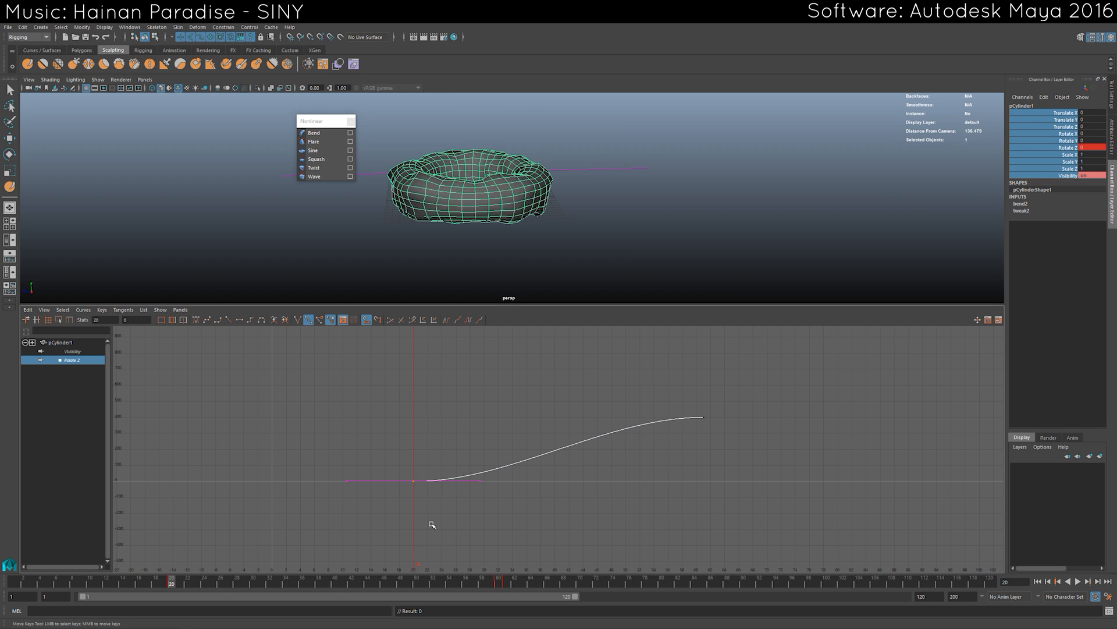
{"action": "key", "text": "w"}
{"action": "middle_click_drag", "start_coordinate": [431, 507], "coordinate": [436, 449]}
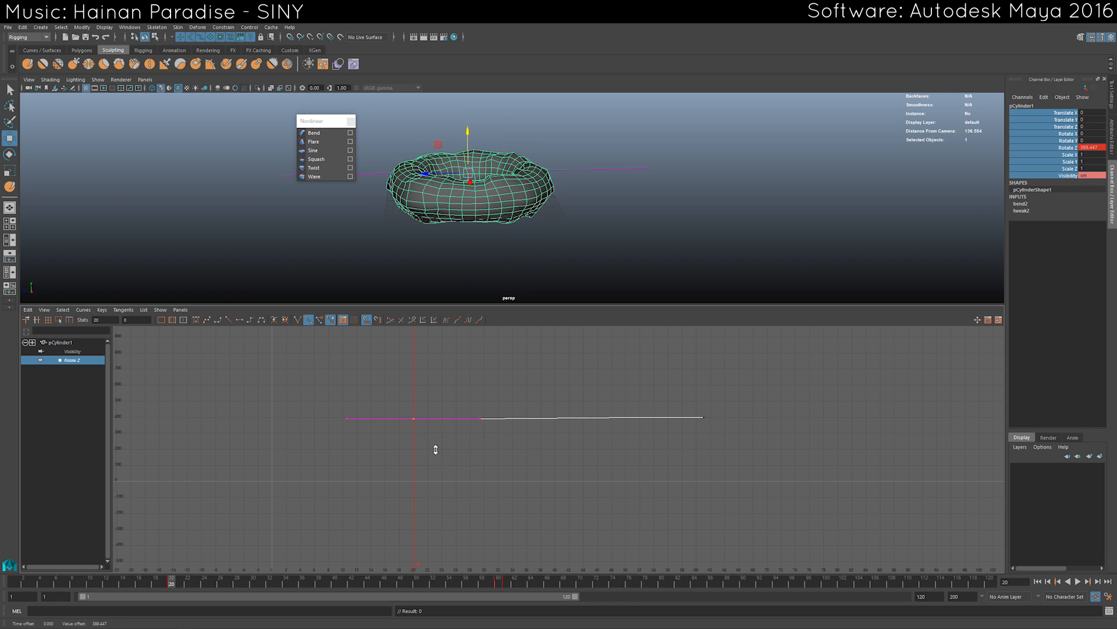
{"action": "left_click_drag", "start_coordinate": [633, 362], "coordinate": [734, 465]}
{"action": "middle_click_drag", "start_coordinate": [751, 379], "coordinate": [754, 444]}
{"action": "left_click_drag", "start_coordinate": [173, 585], "coordinate": [282, 579]}
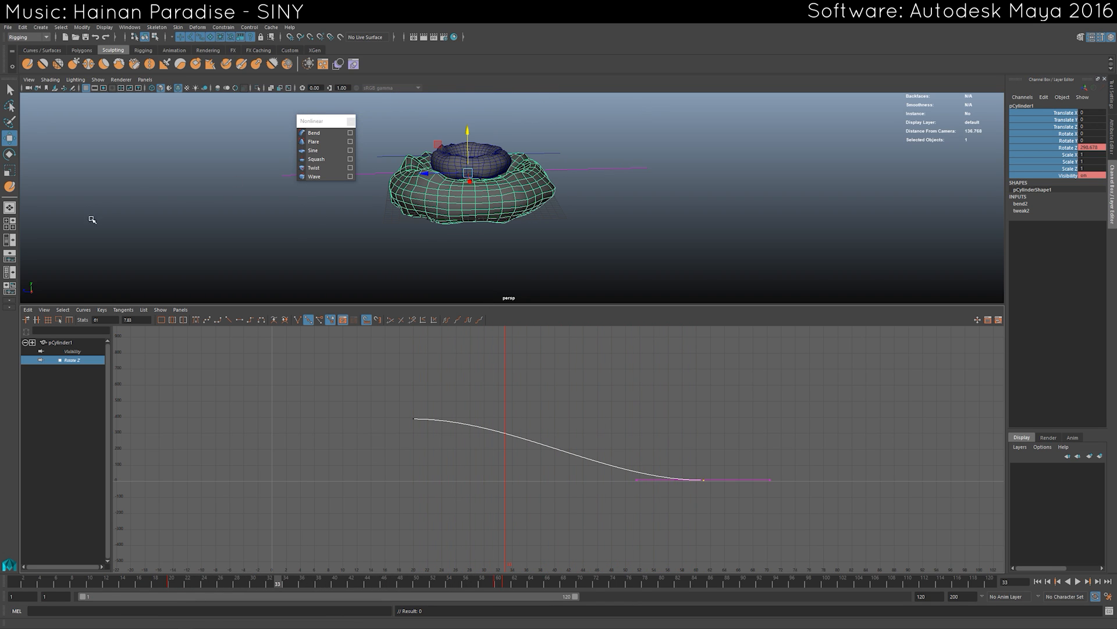
{"action": "left_click_drag", "start_coordinate": [174, 582], "coordinate": [326, 581]}
{"action": "left_click_drag", "start_coordinate": [493, 196], "coordinate": [453, 233], "text": "alt"}
{"action": "left_click_drag", "start_coordinate": [174, 583], "coordinate": [441, 581]}
{"action": "middle_click_drag", "start_coordinate": [506, 229], "coordinate": [514, 236], "text": "alt"}
{"action": "left_click_drag", "start_coordinate": [514, 237], "coordinate": [491, 336], "text": "alt"}
Select group2, enlarge the perspective view, and key the group's full size and position at frames 20 and 40.
{"action": "key", "text": "Up"}
{"action": "key", "text": "r"}
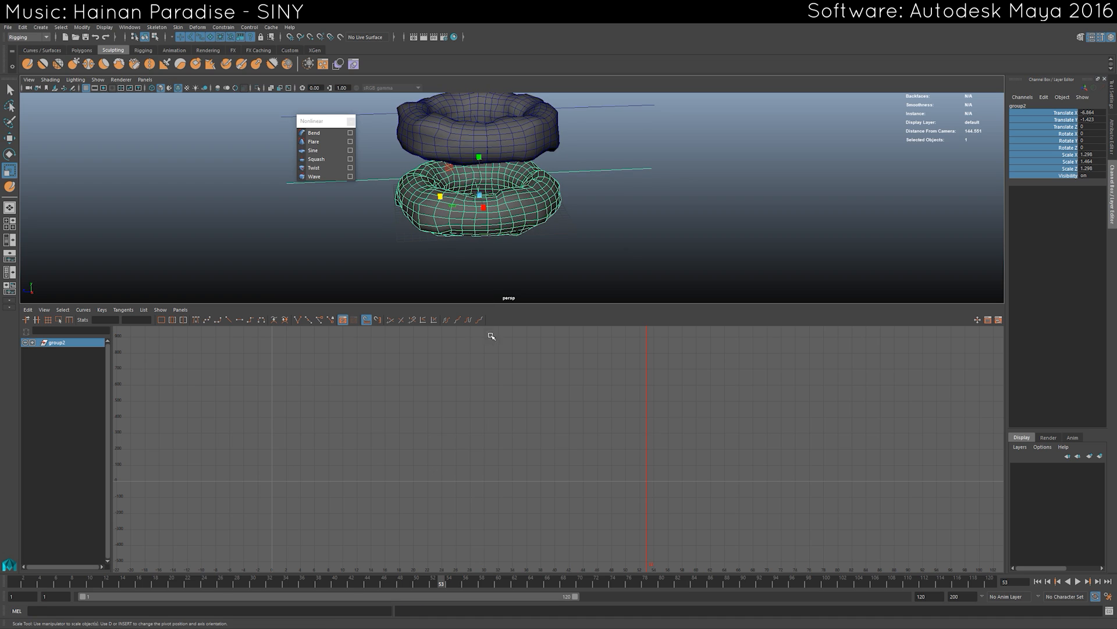
{"action": "key", "text": "space"}
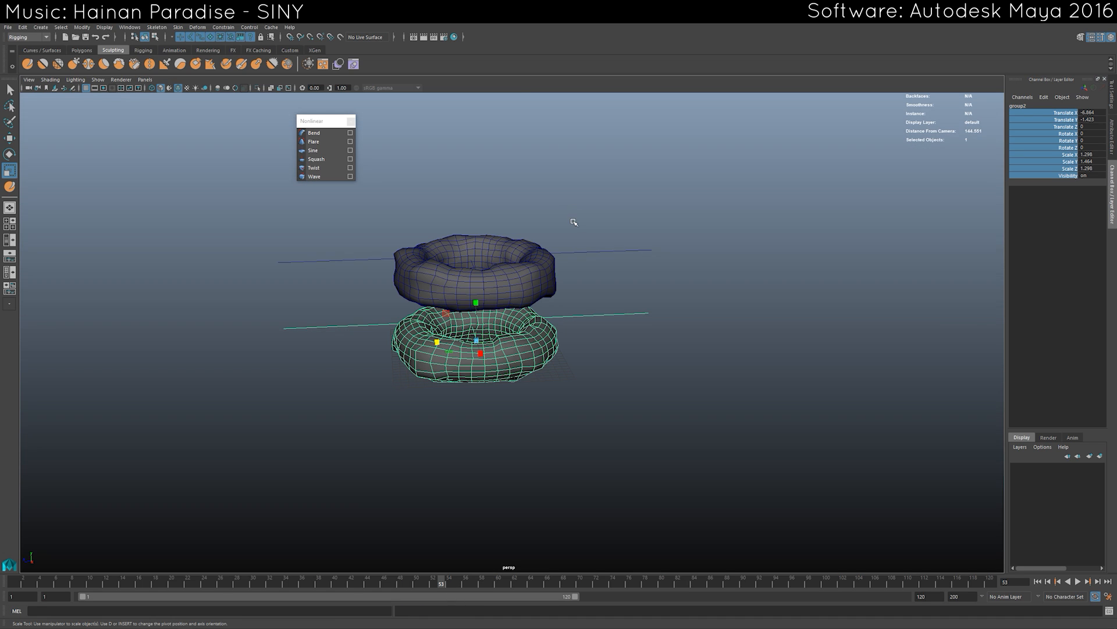
{"action": "key", "text": "alt+v"}
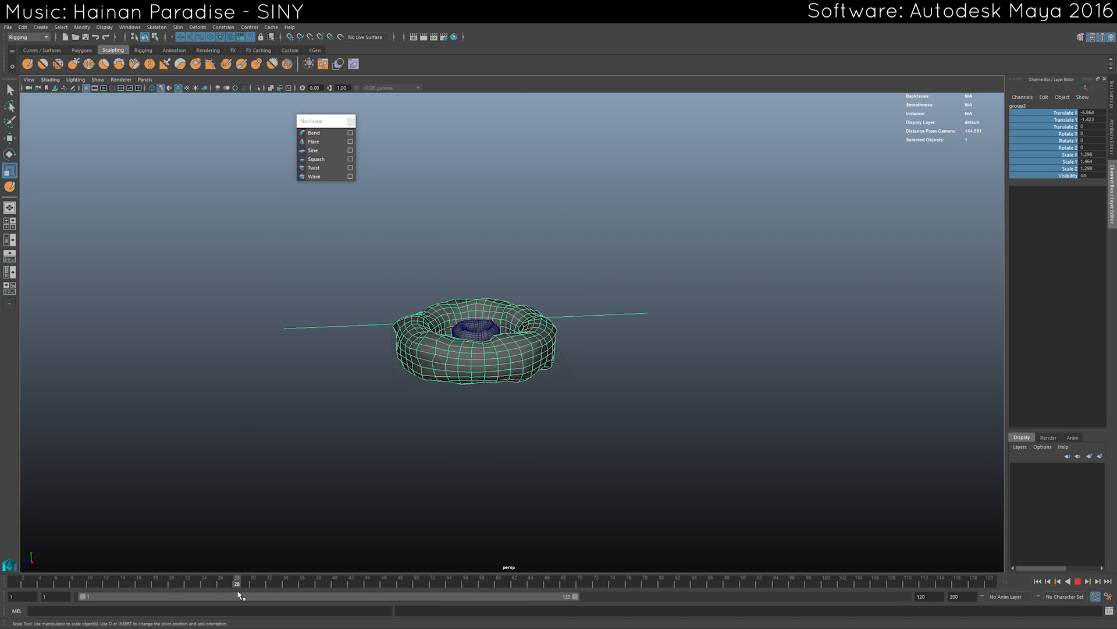
{"action": "left_click_drag", "start_coordinate": [157, 596], "coordinate": [334, 587]}
{"action": "key", "text": "alt+v"}
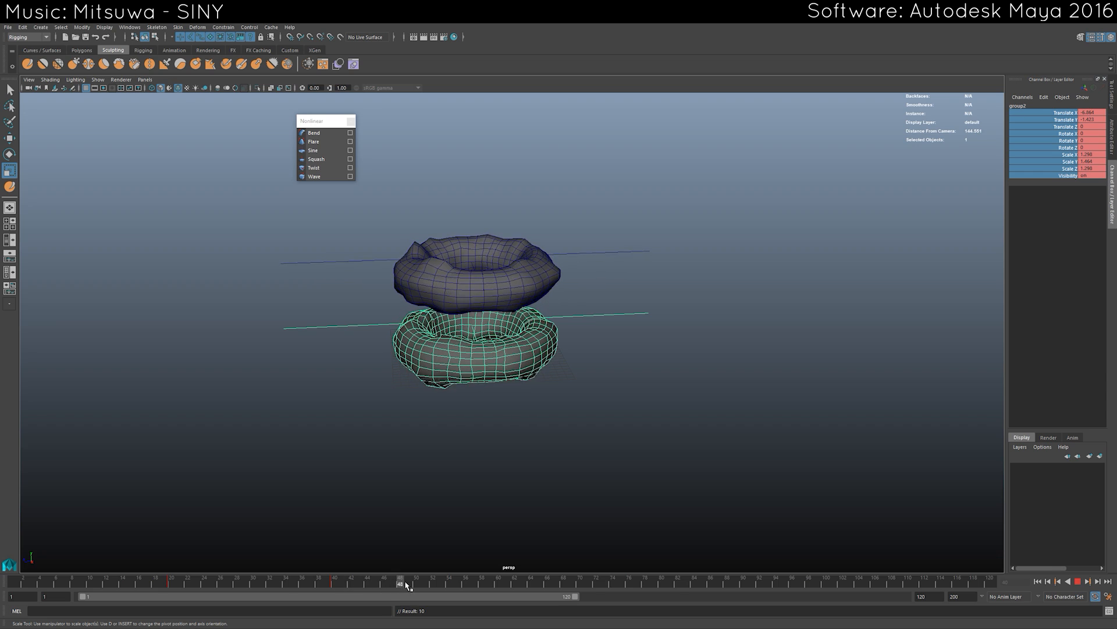
At frame 20, scale group2 down to a tiny ring and adjust its height beside the original ring's starting shape.
{"action": "left_click", "coordinate": [174, 583]}
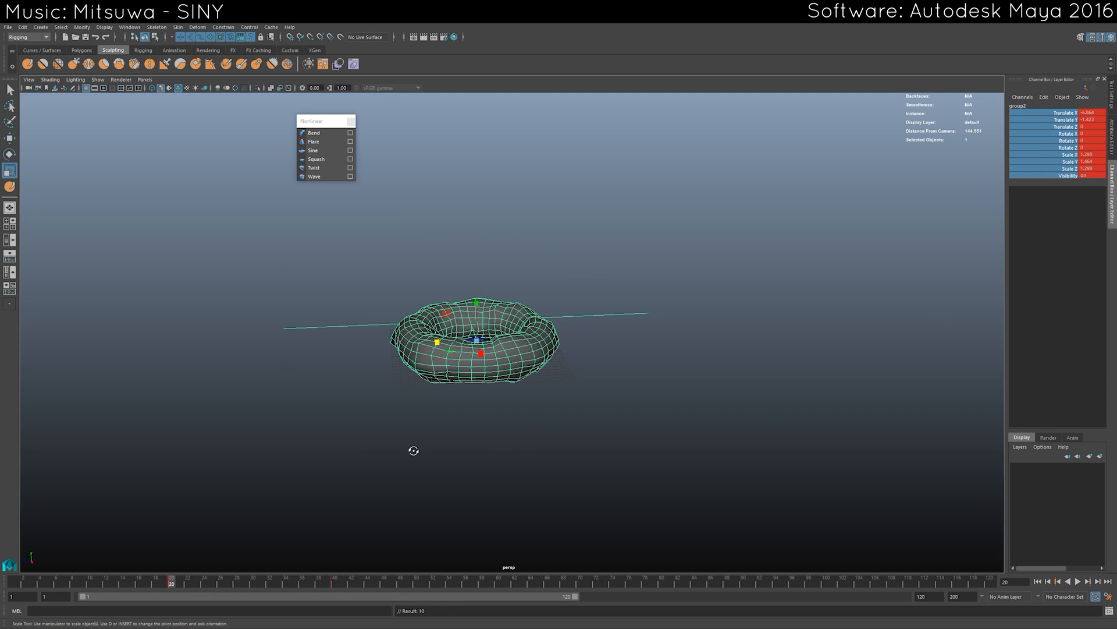
{"action": "left_click_drag", "start_coordinate": [476, 337], "coordinate": [433, 352]}
{"action": "key", "text": "w"}
{"action": "left_click_drag", "start_coordinate": [477, 298], "coordinate": [477, 301]}
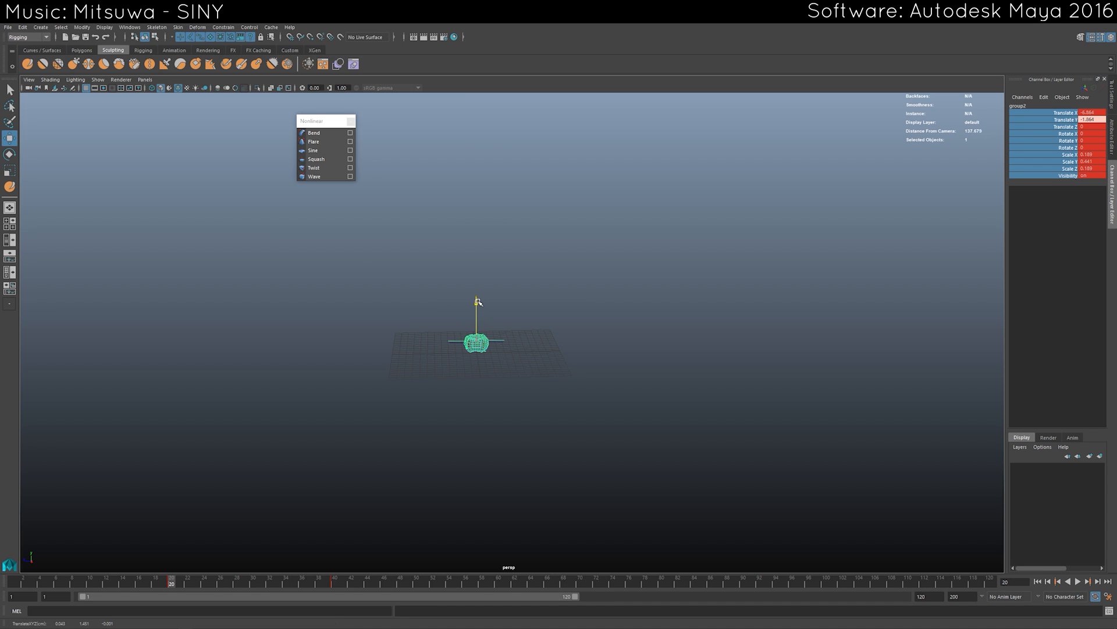
{"action": "left_click", "coordinate": [316, 500]}
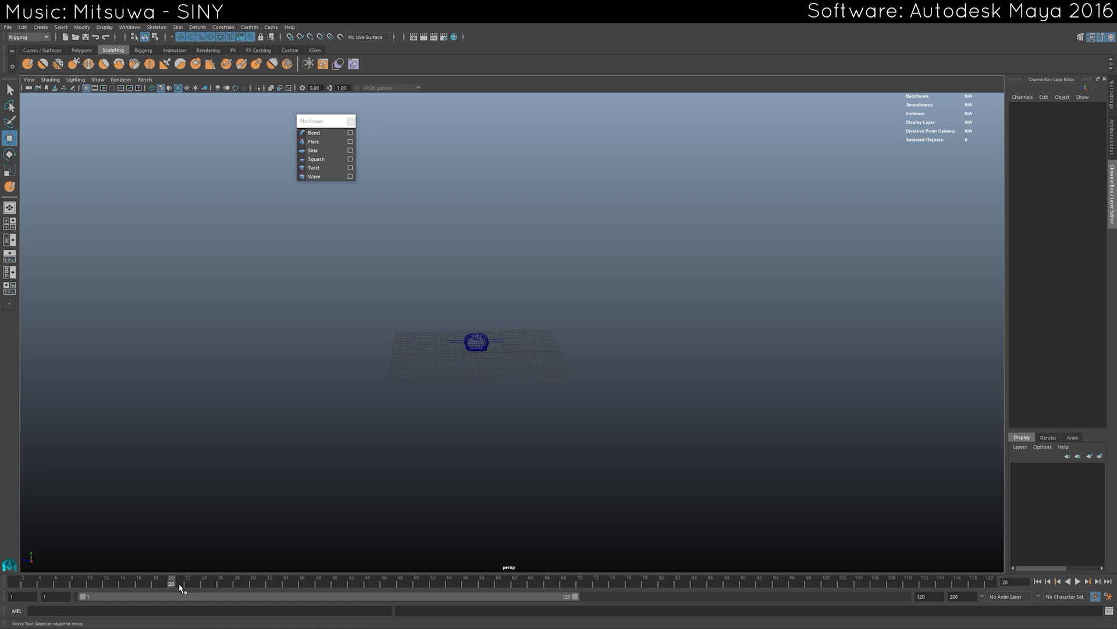
Examine how the two rings grow and overlap between frames 20 and 41, including from below and close up.
{"action": "left_click_drag", "start_coordinate": [181, 587], "coordinate": [278, 586]}
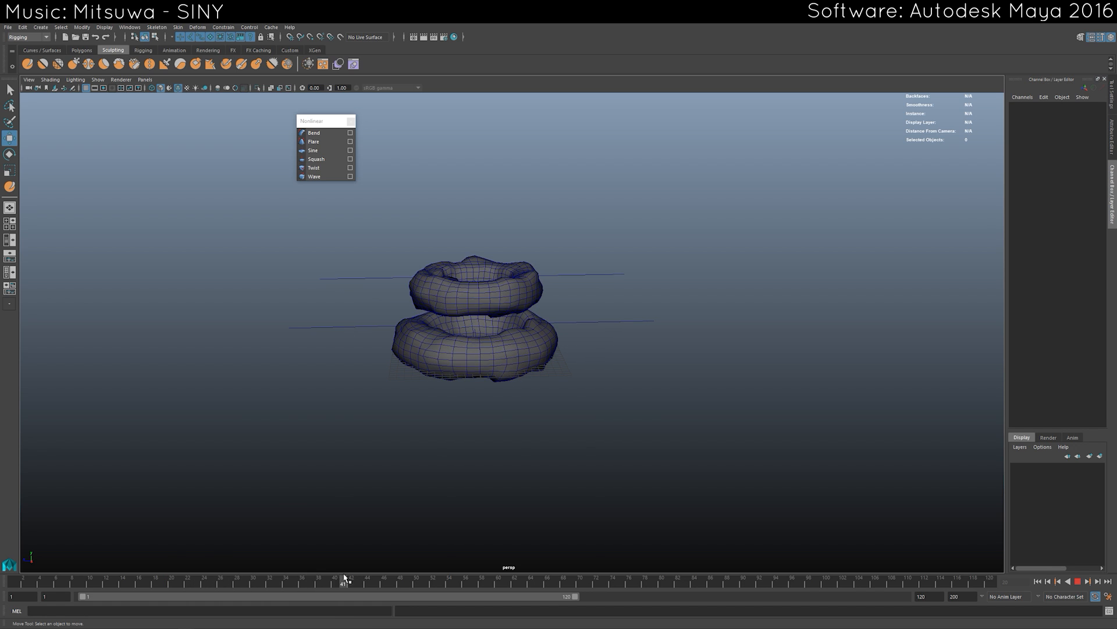
{"action": "left_click_drag", "start_coordinate": [344, 579], "coordinate": [311, 582]}
{"action": "scroll", "coordinate": [399, 497], "scroll_direction": "up", "scroll_amount": 4}
{"action": "left_click_drag", "start_coordinate": [428, 493], "coordinate": [431, 395], "text": "alt"}
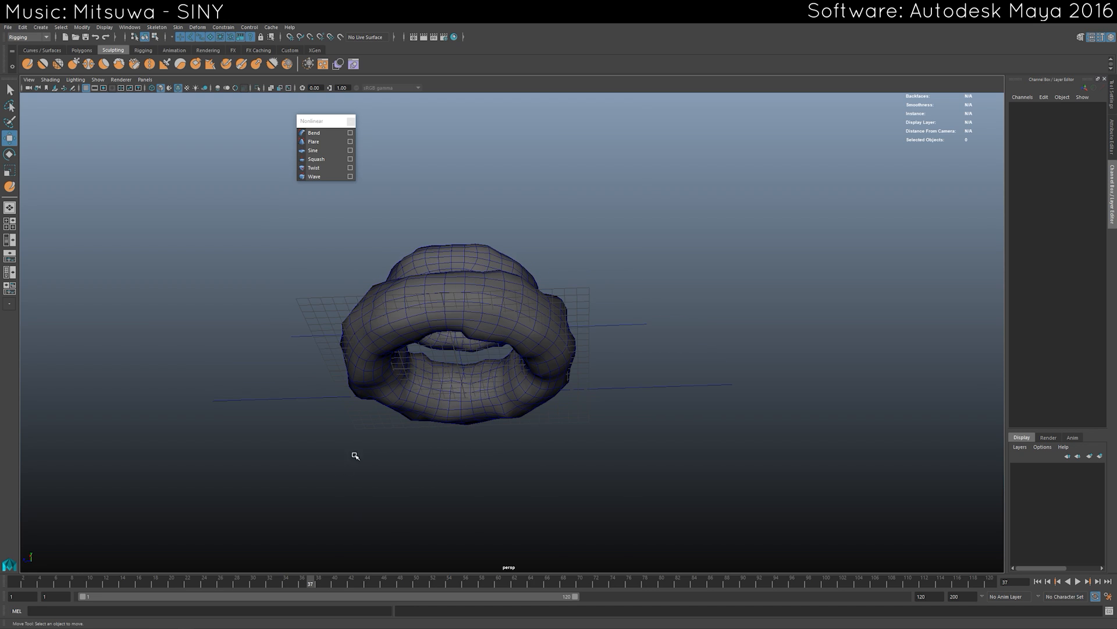
{"action": "left_click_drag", "start_coordinate": [239, 584], "coordinate": [285, 583]}
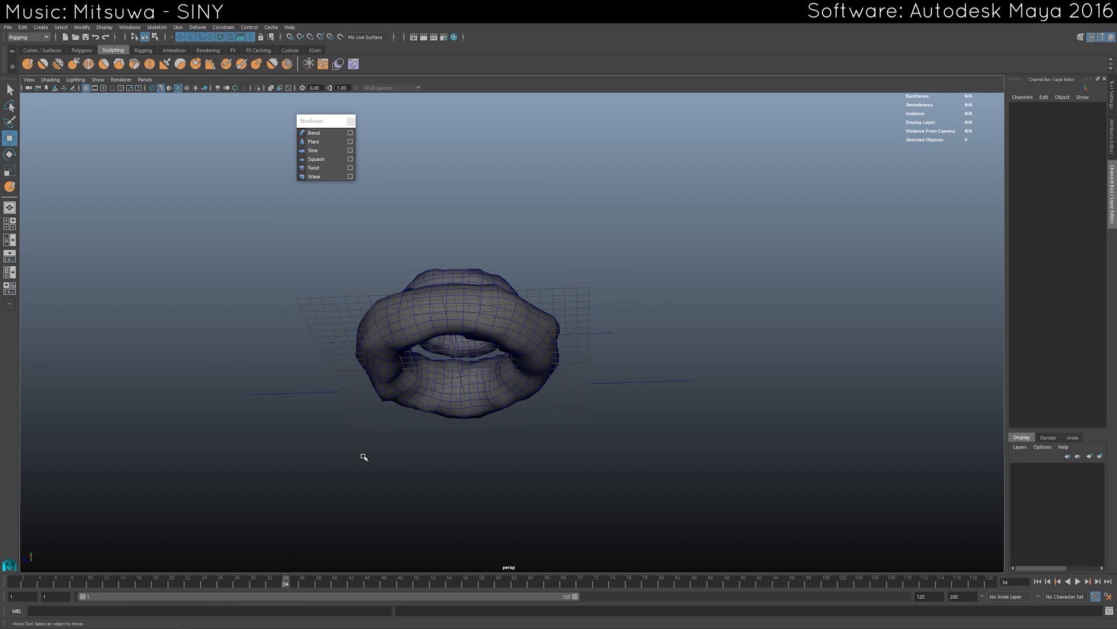
{"action": "left_click_drag", "start_coordinate": [362, 455], "coordinate": [474, 369], "text": "alt"}
{"action": "scroll", "coordinate": [474, 369], "scroll_direction": "up", "scroll_amount": 6}
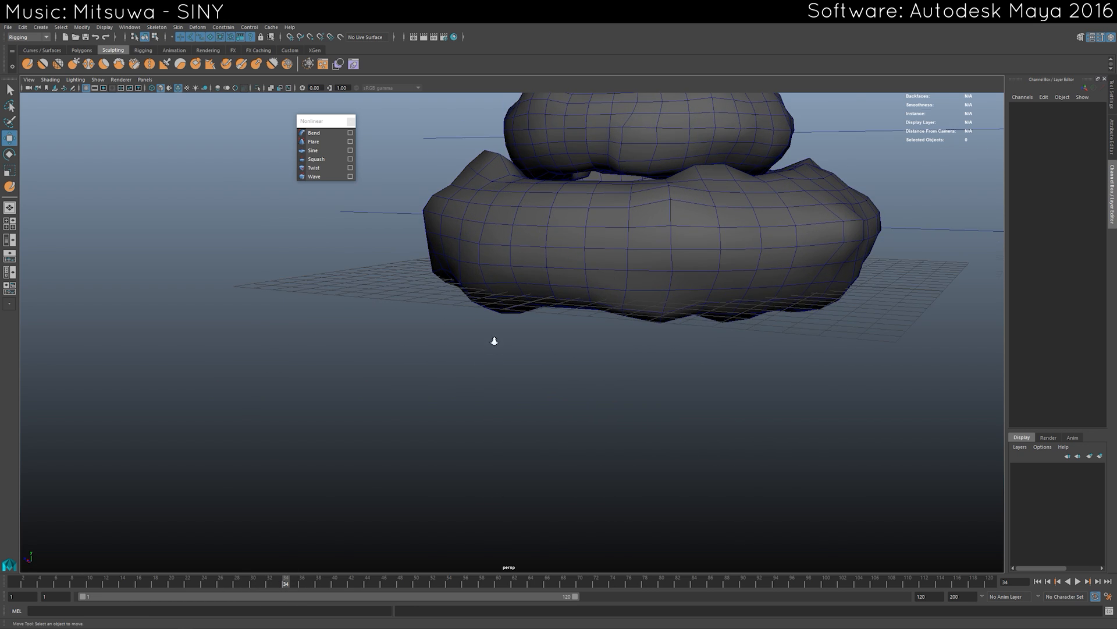
Review the motion of the two stacked rings through frame 64 and inspect them from another angle.
{"action": "key", "text": "alt+v"}
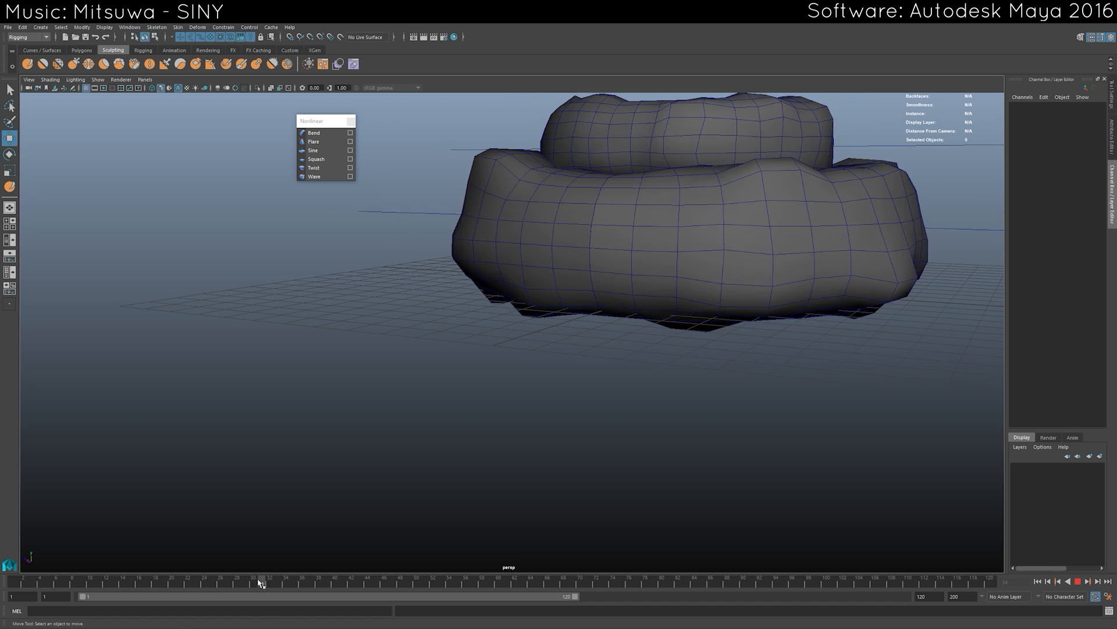
{"action": "left_click_drag", "start_coordinate": [292, 582], "coordinate": [359, 582]}
{"action": "key", "text": "a"}
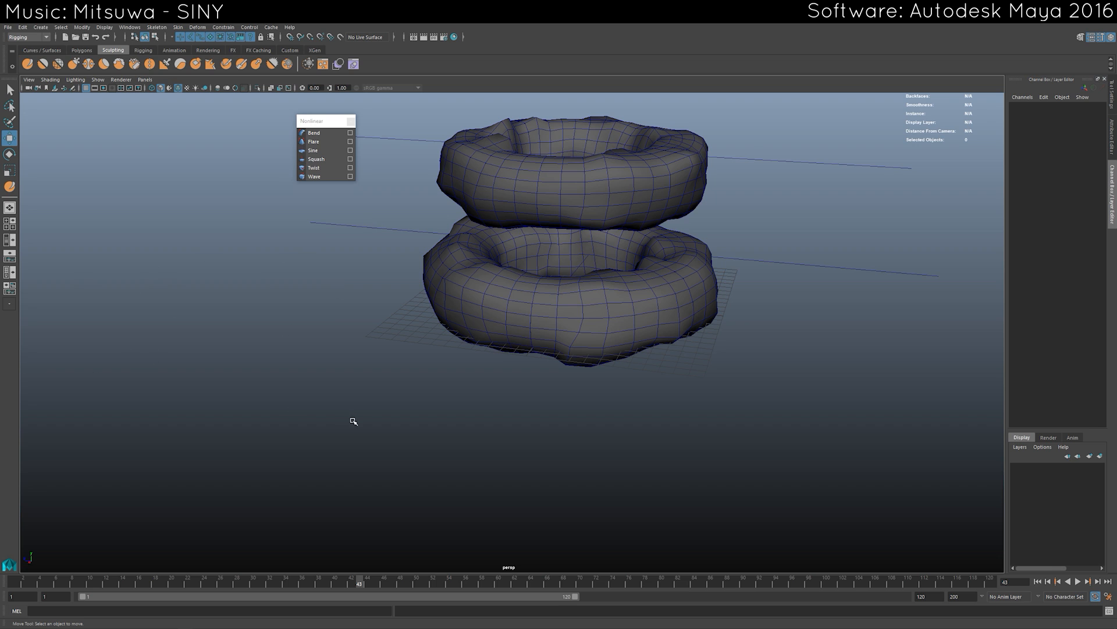
{"action": "left_click_drag", "start_coordinate": [353, 420], "coordinate": [383, 433], "text": "alt"}
{"action": "left_click_drag", "start_coordinate": [361, 590], "coordinate": [529, 582]}
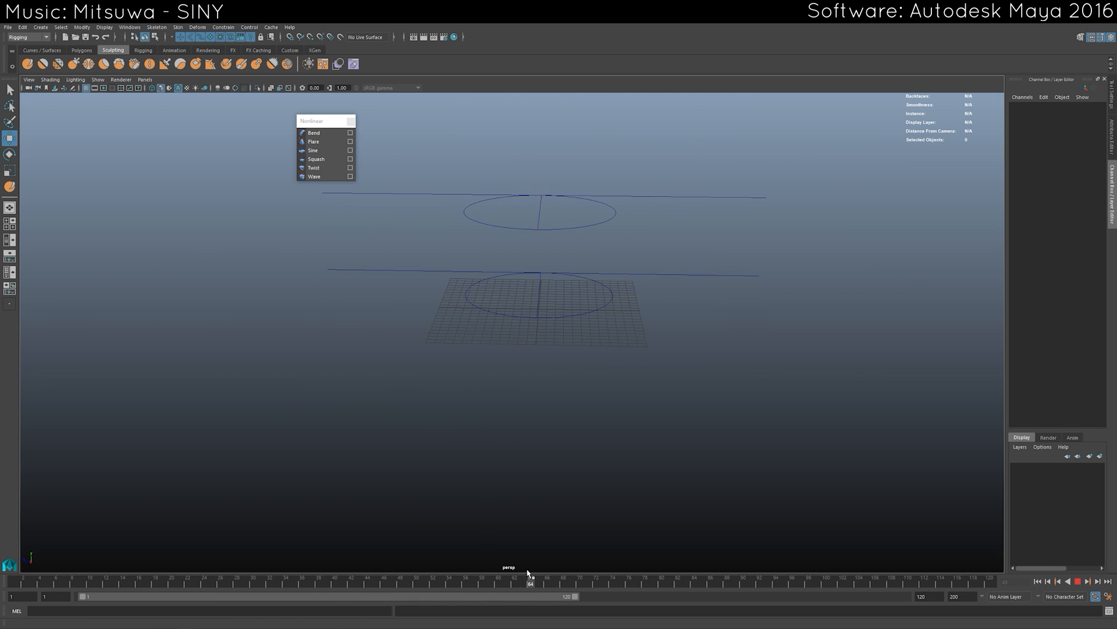
Select the lower ring's parent group and set a key on it at frame 56.
{"action": "left_click", "coordinate": [461, 588]}
{"action": "left_click", "coordinate": [577, 335]}
{"action": "left_click_drag", "start_coordinate": [577, 335], "coordinate": [472, 392], "text": "alt"}
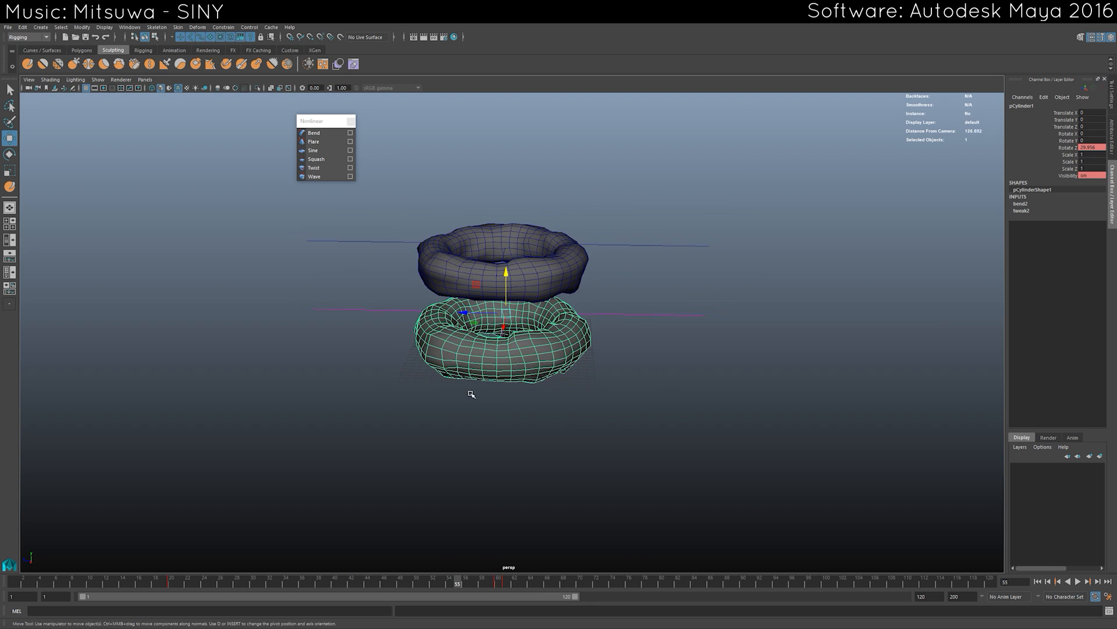
{"action": "key", "text": "ctrl+g"}
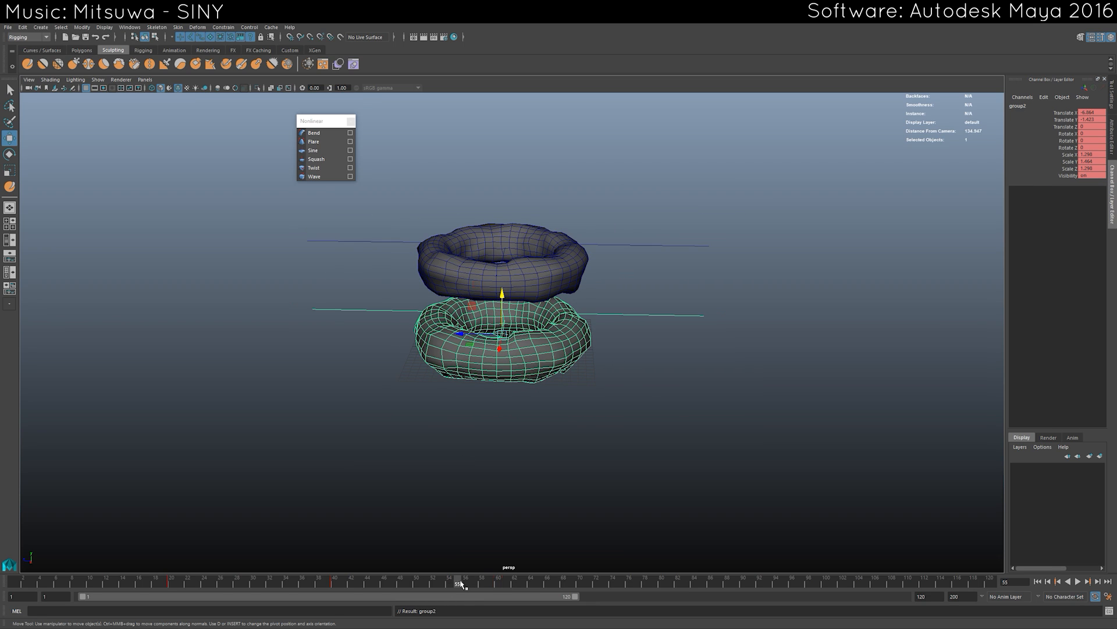
{"action": "key", "text": "alt+v"}
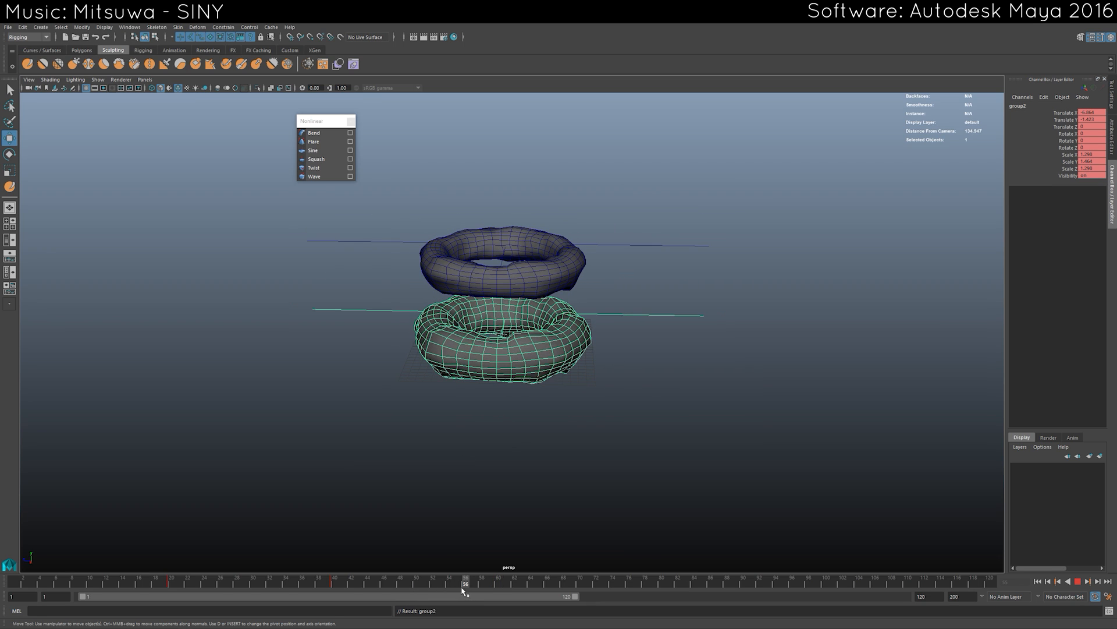
{"action": "key", "text": "s"}
At frame 60, scale the lower ring's group down to about 0.2 and adjust its height scale slightly.
{"action": "left_click_drag", "start_coordinate": [464, 589], "coordinate": [499, 587]}
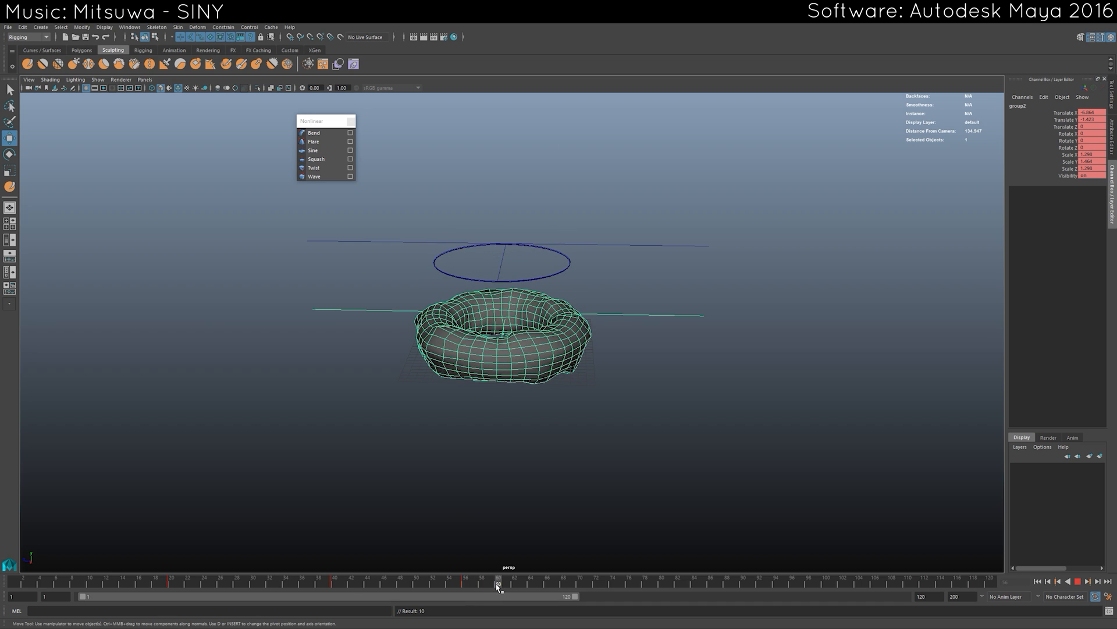
{"action": "left_click", "coordinate": [504, 586]}
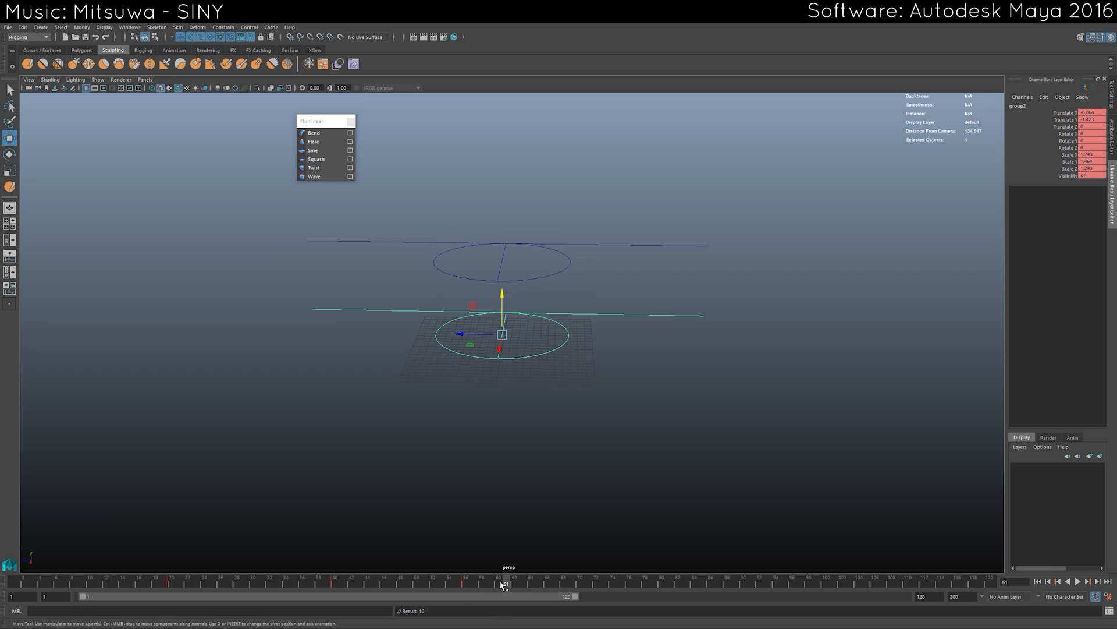
{"action": "left_click", "coordinate": [500, 583]}
{"action": "key", "text": "r"}
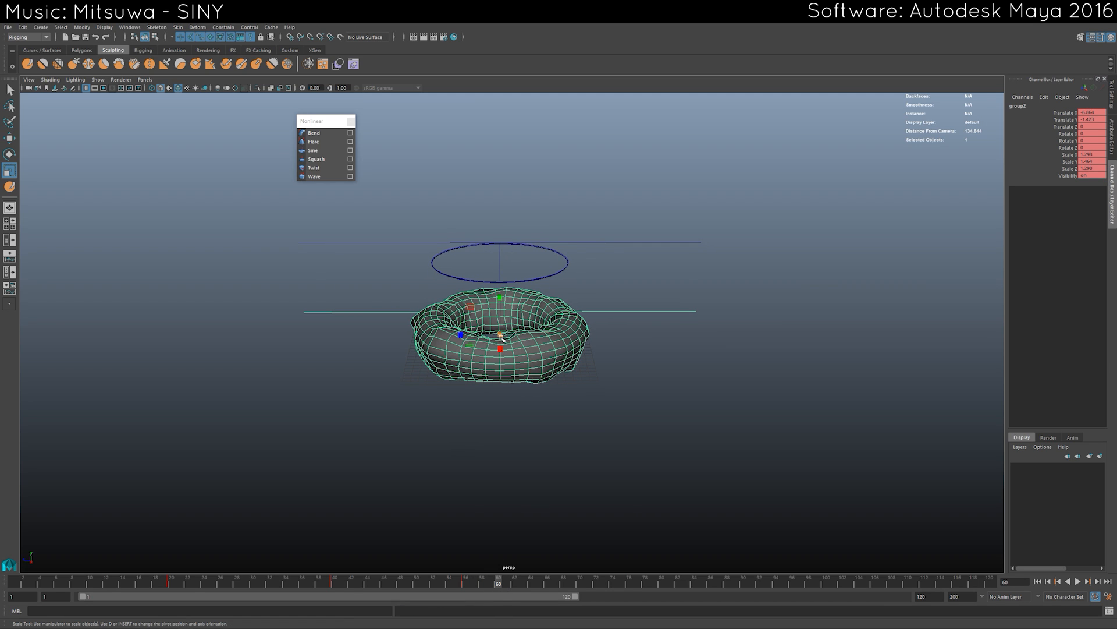
{"action": "left_click_drag", "start_coordinate": [502, 336], "coordinate": [193, 364]}
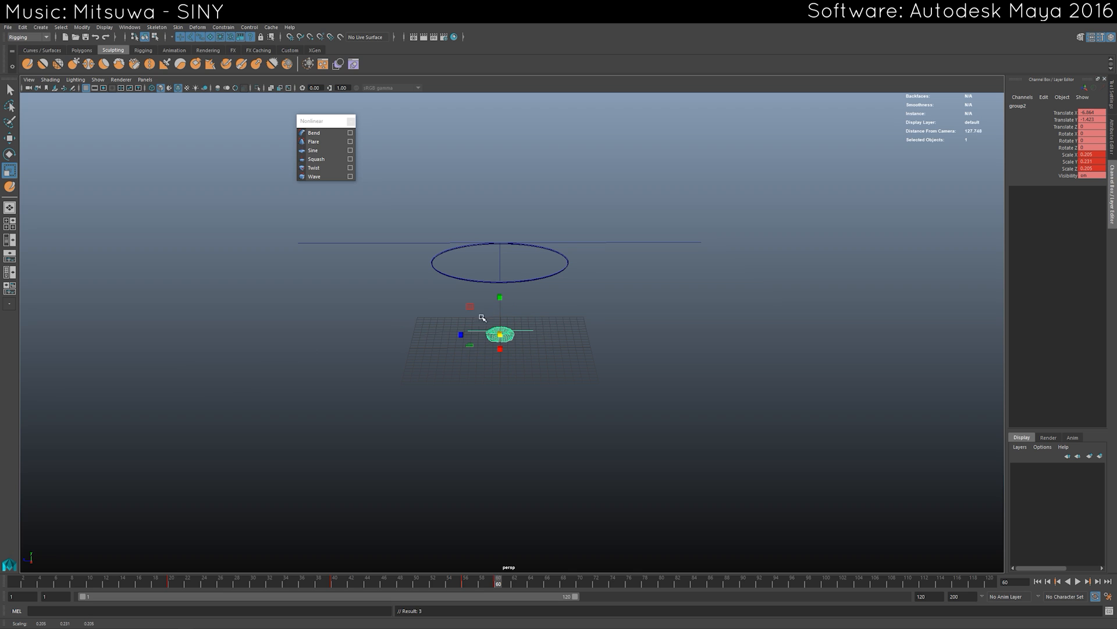
{"action": "left_click_drag", "start_coordinate": [502, 308], "coordinate": [505, 314]}
Clear the selection and play the animation from near the start to check the lower ring's shrinking.
{"action": "left_click_drag", "start_coordinate": [454, 584], "coordinate": [32, 583]}
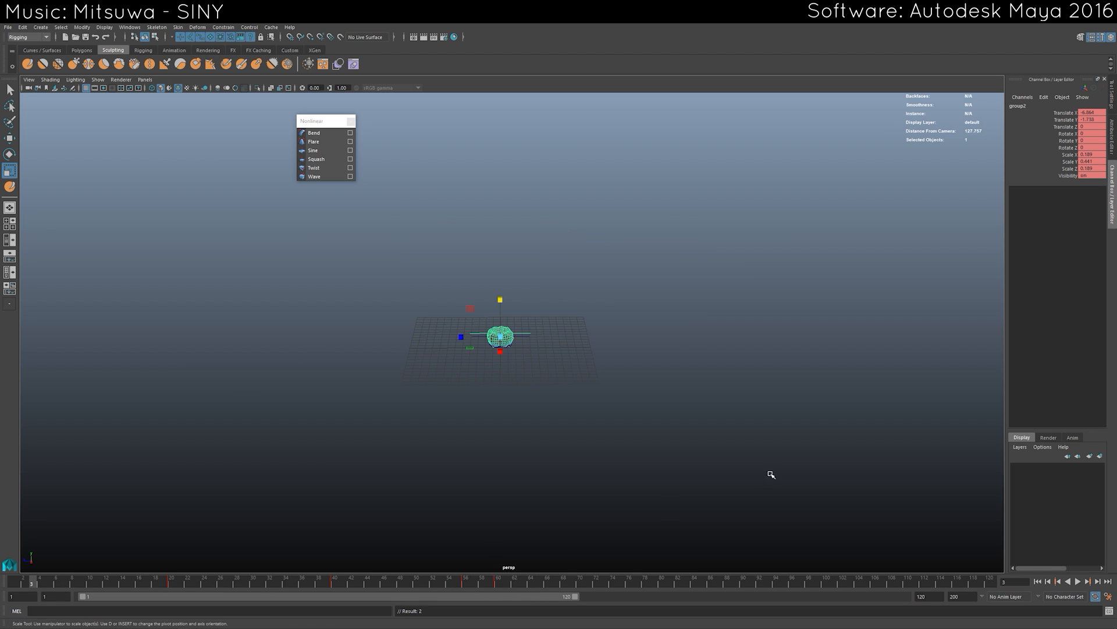
{"action": "left_click", "coordinate": [771, 475]}
{"action": "left_click", "coordinate": [1078, 582]}
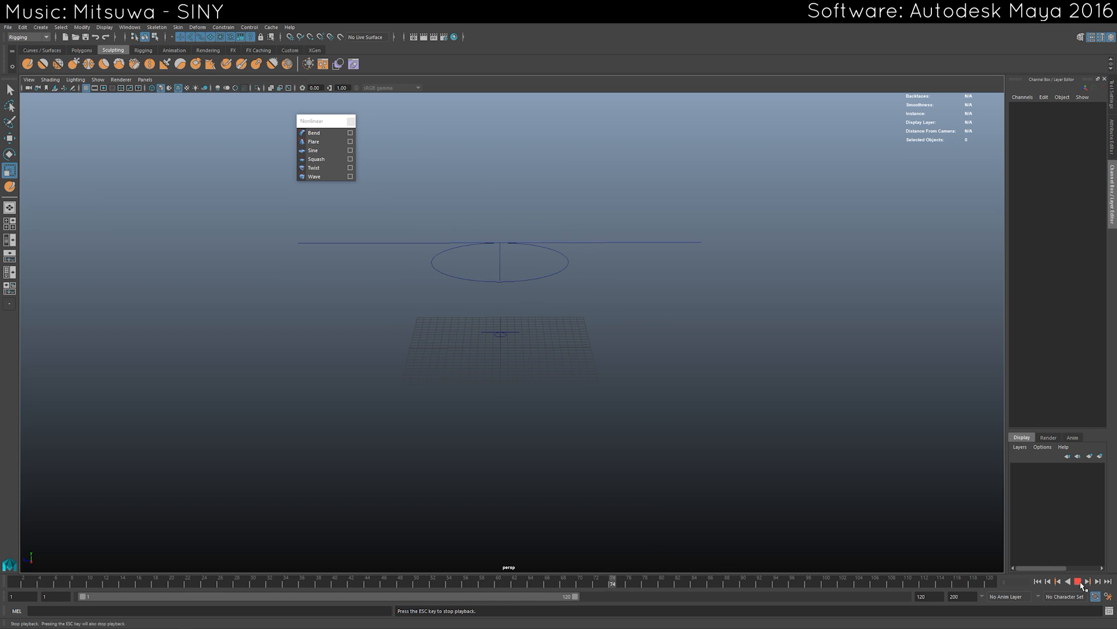
{"action": "key", "text": "Escape"}
Select the upper ring's parent group and display its Translate Y curve in the Graph Editor below the perspective view.
{"action": "mouse_move", "coordinate": [392, 584]}
{"action": "left_mouse_down"}
{"action": "mouse_move", "coordinate": [345, 584]}
{"action": "mouse_move", "coordinate": [400, 582]}
{"action": "left_mouse_up"}
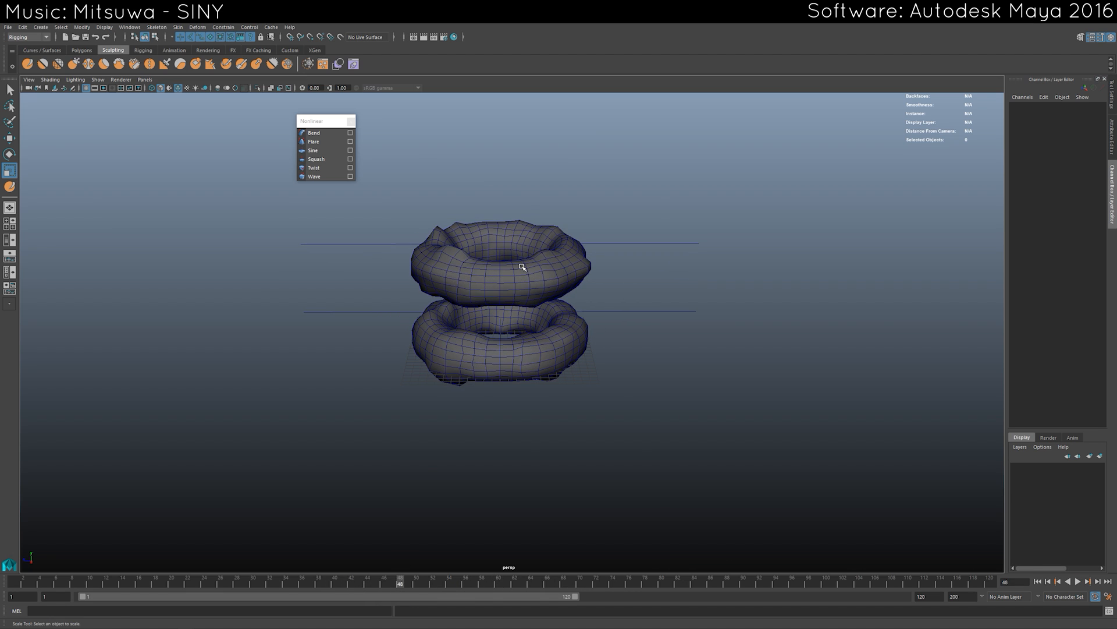
{"action": "left_click", "coordinate": [524, 257]}
{"action": "key", "text": "ctrl+g"}
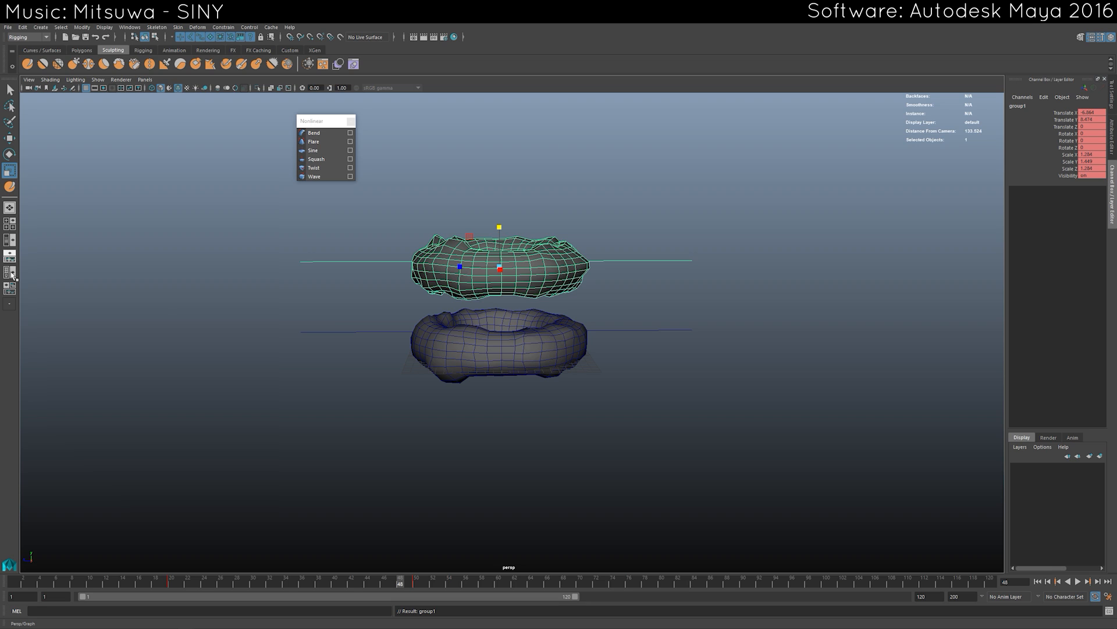
{"action": "left_click_drag", "start_coordinate": [465, 268], "coordinate": [461, 267], "text": "alt"}
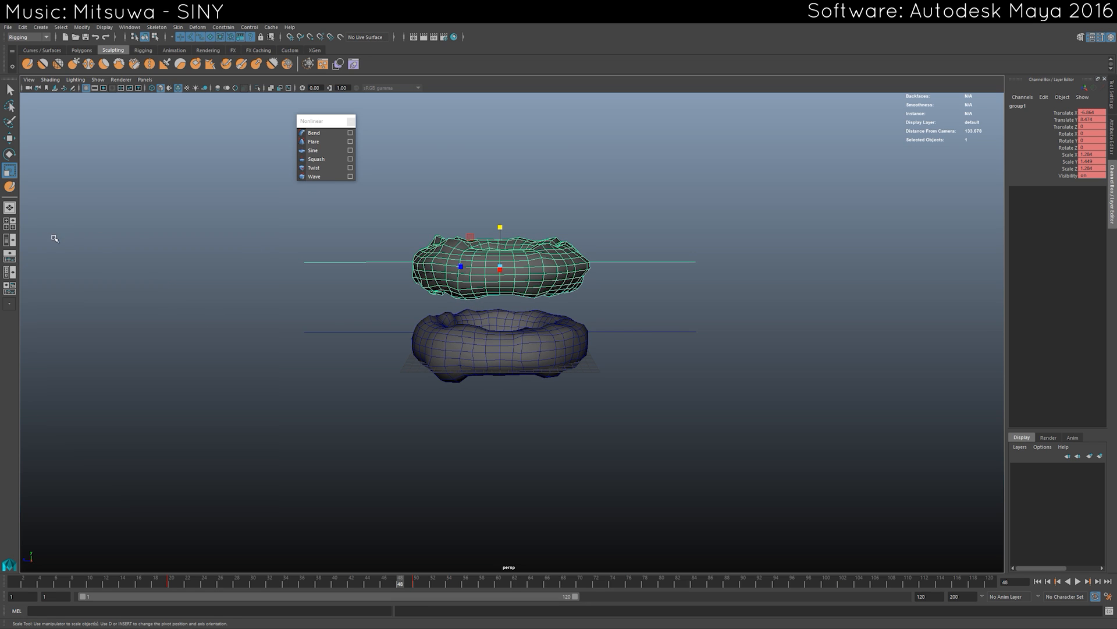
{"action": "left_click", "coordinate": [10, 260]}
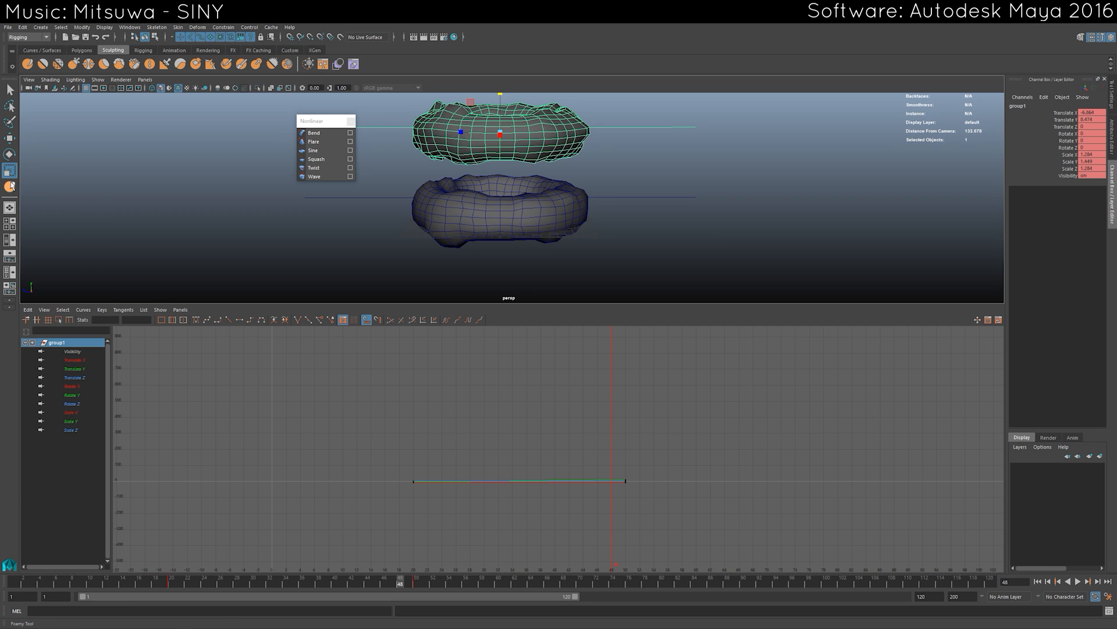
{"action": "left_click", "coordinate": [84, 373]}
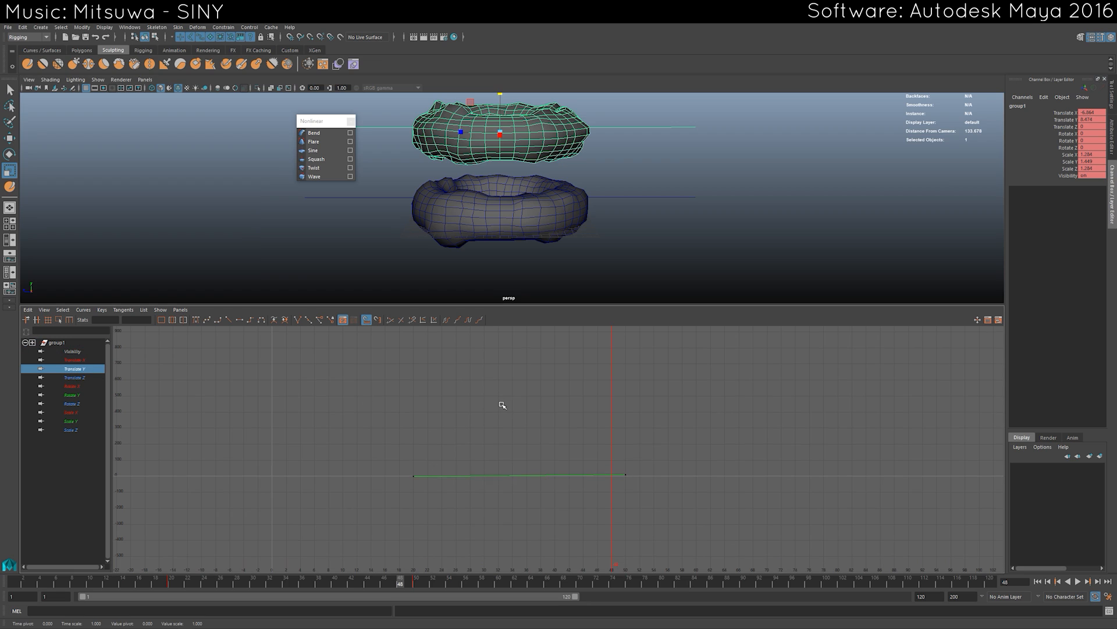
{"action": "key", "text": "f"}
{"action": "scroll", "coordinate": [518, 257], "scroll_direction": "down", "scroll_amount": 3}
{"action": "scroll", "coordinate": [515, 250], "scroll_direction": "down", "scroll_amount": 5}
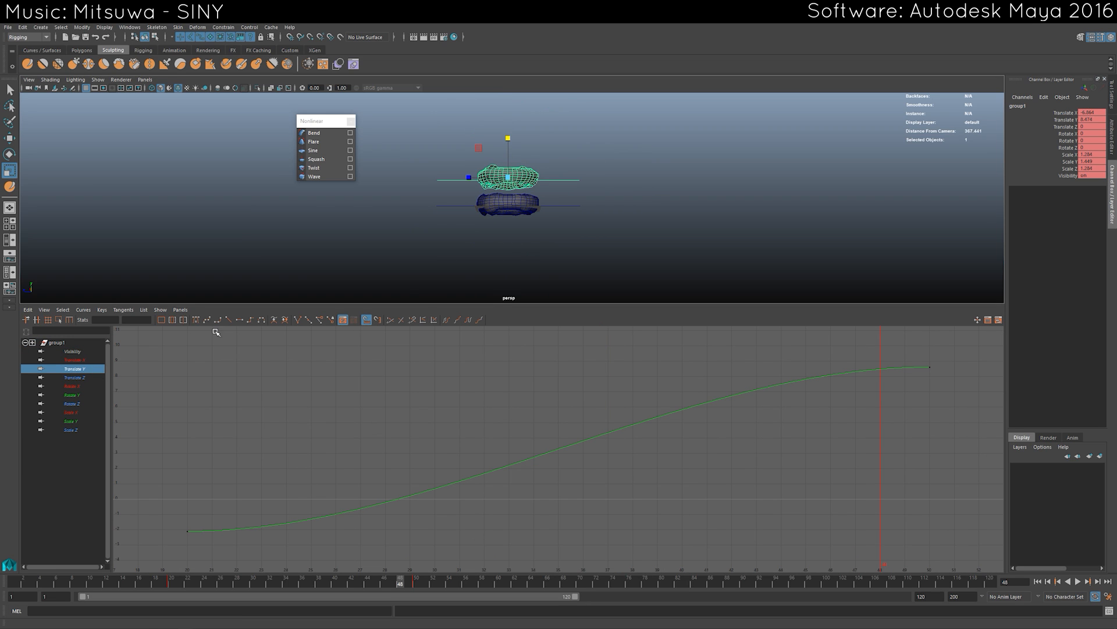
{"action": "scroll", "coordinate": [803, 441], "scroll_direction": "down", "scroll_amount": 5}
Make the Translate Y keys' tangents weighted, break them and free their weights.
{"action": "left_click_drag", "start_coordinate": [418, 496], "coordinate": [717, 356]}
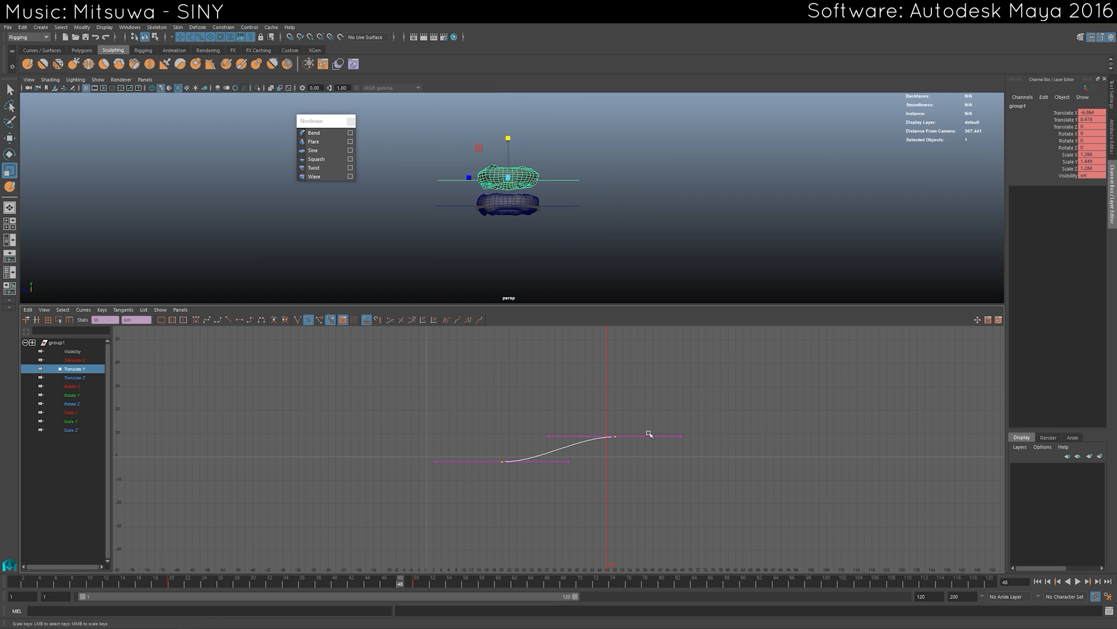
{"action": "key", "text": "f"}
{"action": "scroll", "coordinate": [672, 432], "scroll_direction": "down", "scroll_amount": 3}
{"action": "right_click", "coordinate": [691, 429]}
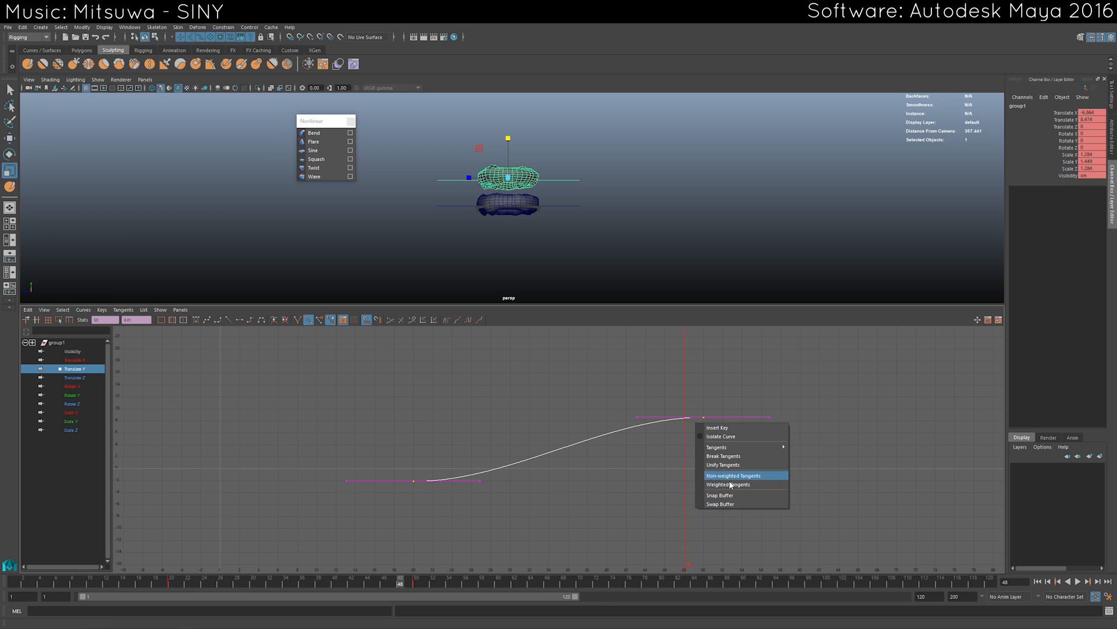
{"action": "left_click", "coordinate": [722, 485]}
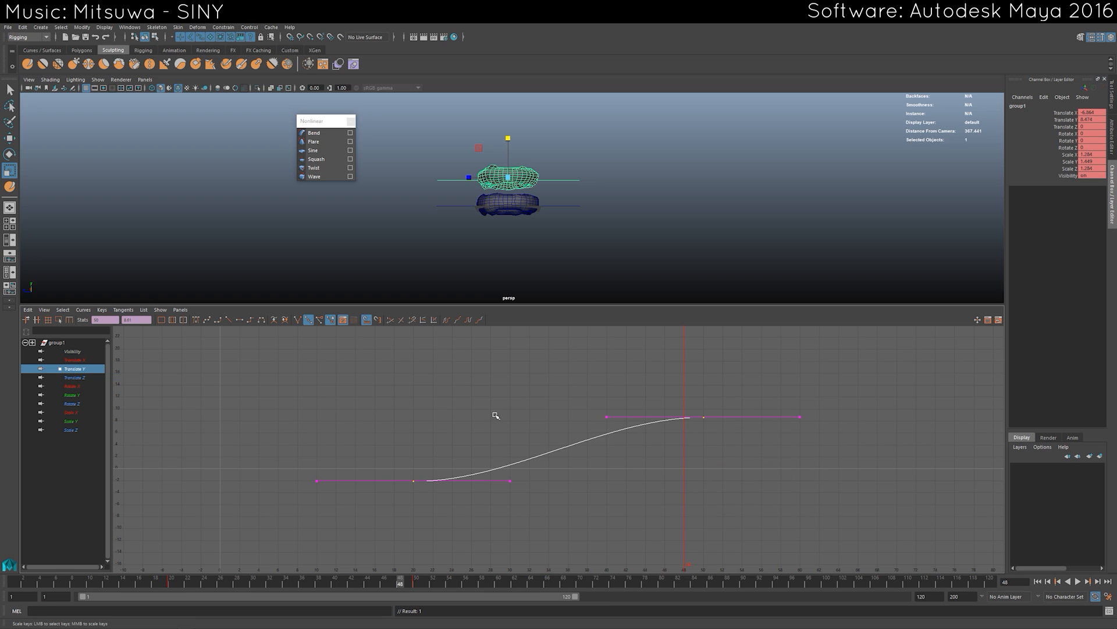
{"action": "left_click", "coordinate": [297, 319]}
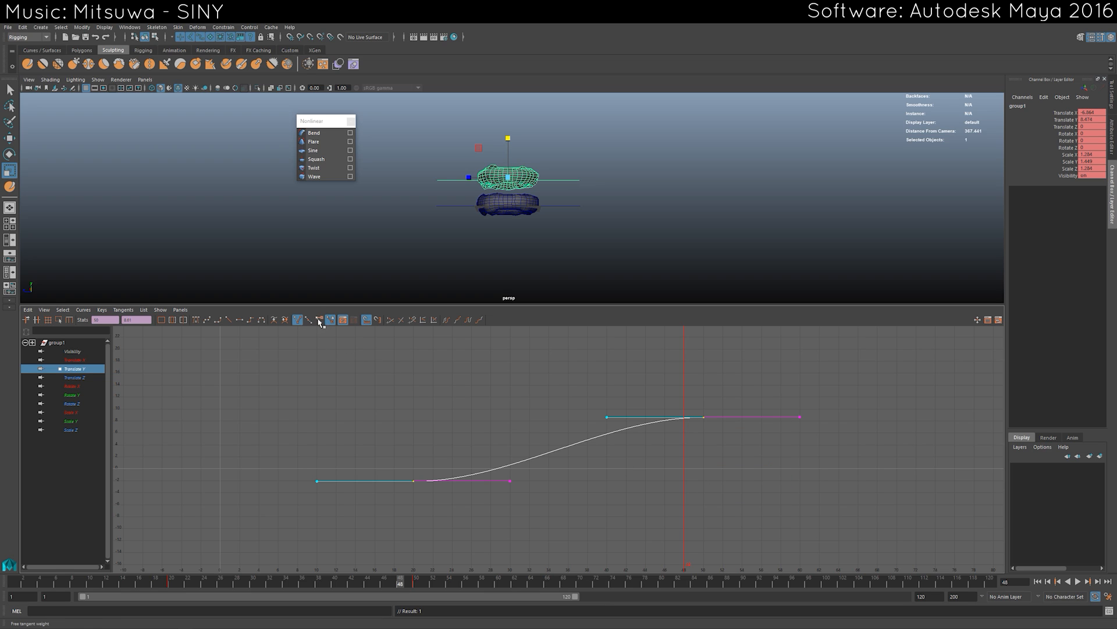
Shorten the outgoing tangent of the first Translate Y key.
{"action": "left_click", "coordinate": [606, 418]}
{"action": "key", "text": "w"}
{"action": "left_click_drag", "start_coordinate": [465, 531], "coordinate": [466, 531]}
{"action": "left_click_drag", "start_coordinate": [458, 448], "coordinate": [566, 515]}
{"action": "middle_click_drag", "start_coordinate": [574, 501], "coordinate": [537, 504], "text": "shift"}
Lengthen the incoming tangent of the last Translate Y key horizontally for a softer slowdown of the rise.
{"action": "left_click_drag", "start_coordinate": [604, 399], "coordinate": [723, 474]}
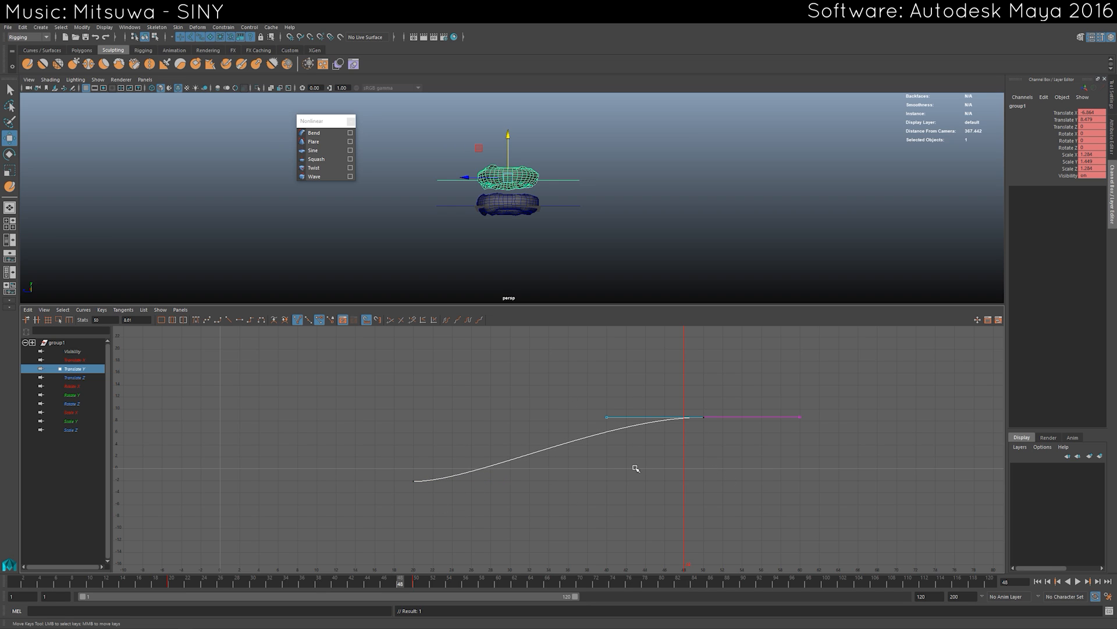
{"action": "middle_click_drag", "start_coordinate": [636, 468], "coordinate": [542, 477], "text": "shift"}
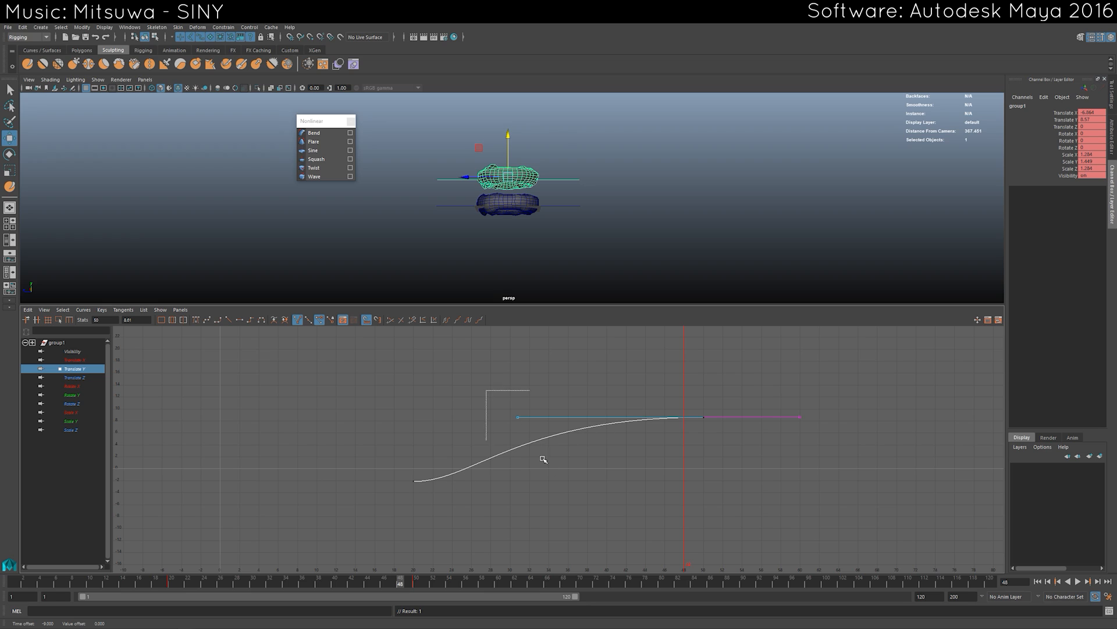
{"action": "middle_click_drag", "start_coordinate": [543, 459], "coordinate": [480, 474], "text": "shift"}
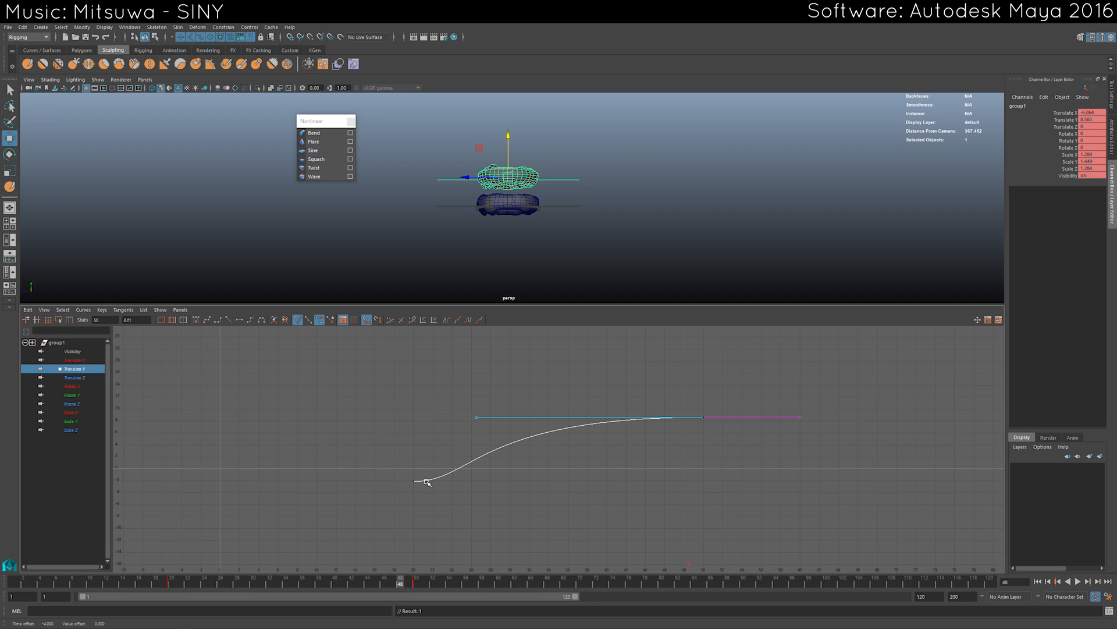
Collapse the first Translate Y key's outgoing tangent for an abrupt start, and shorten the last key's incoming tangent.
{"action": "left_click_drag", "start_coordinate": [445, 507], "coordinate": [447, 508]}
{"action": "left_click_drag", "start_coordinate": [452, 457], "coordinate": [519, 513]}
{"action": "middle_click_drag", "start_coordinate": [538, 496], "coordinate": [488, 496], "text": "shift"}
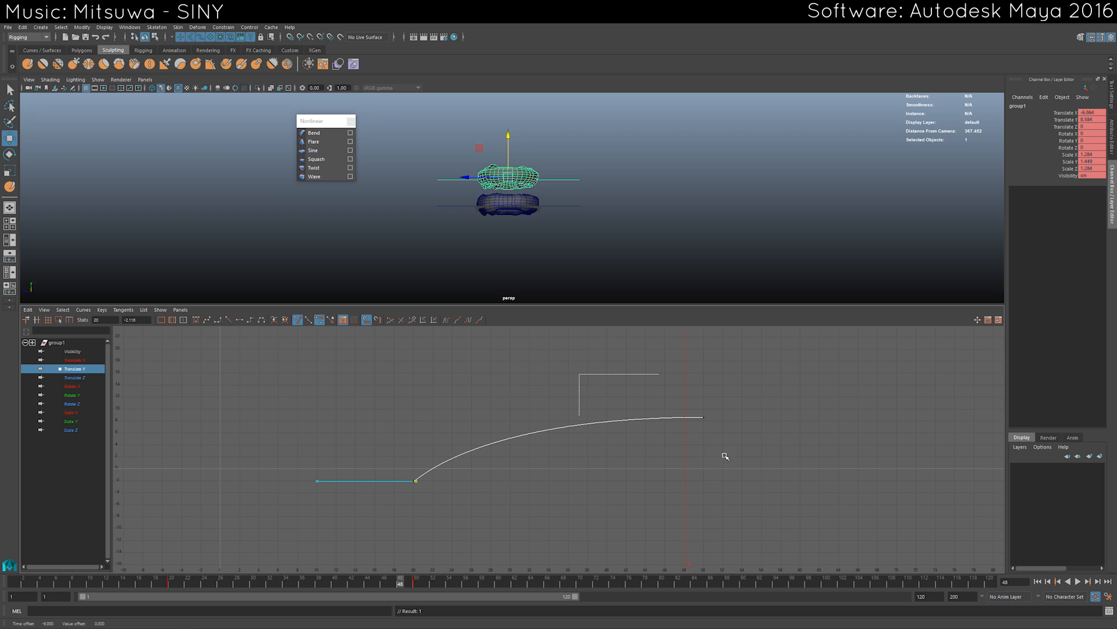
{"action": "left_click_drag", "start_coordinate": [725, 456], "coordinate": [724, 456]}
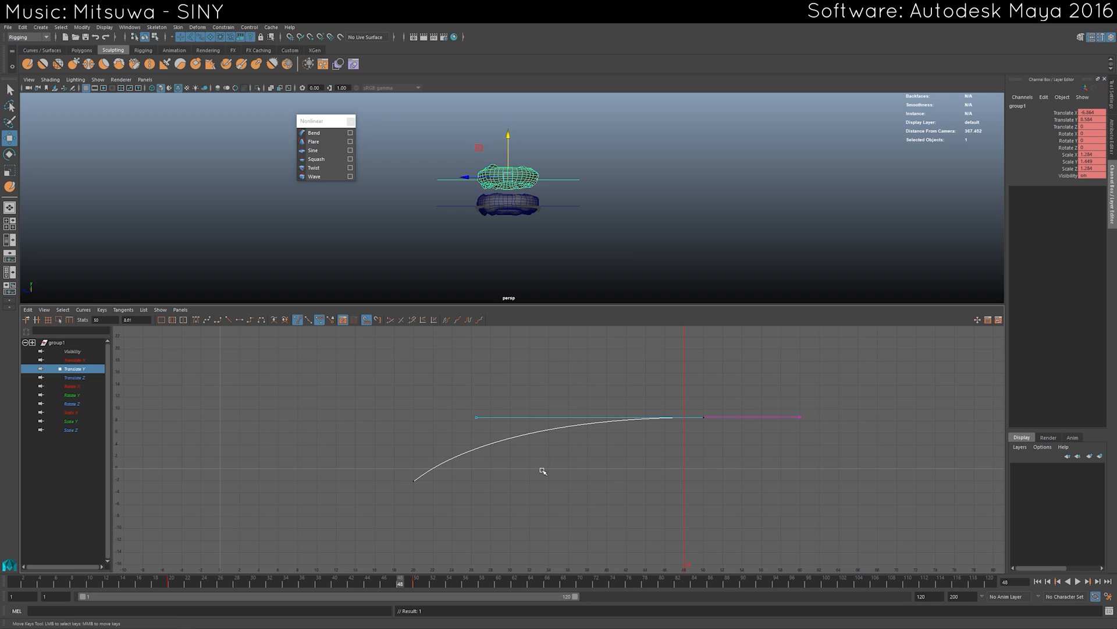
Move the upper ring group's starting keys to frame 22 and scrub through the rise to check the timing.
{"action": "left_click_drag", "start_coordinate": [168, 581], "coordinate": [352, 563]}
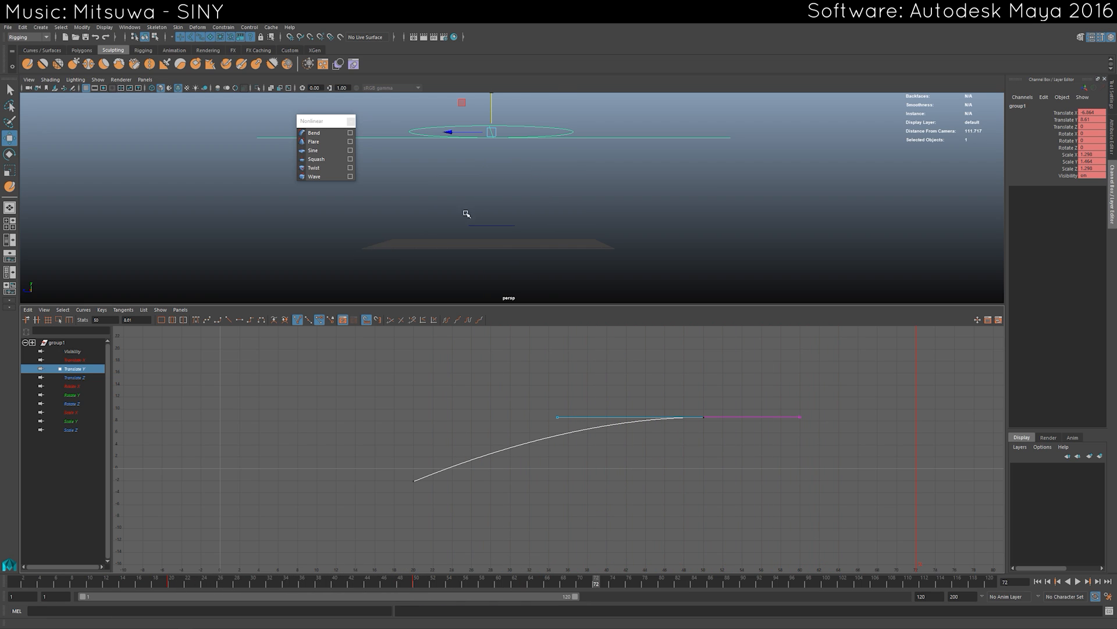
{"action": "left_click", "coordinate": [167, 585]}
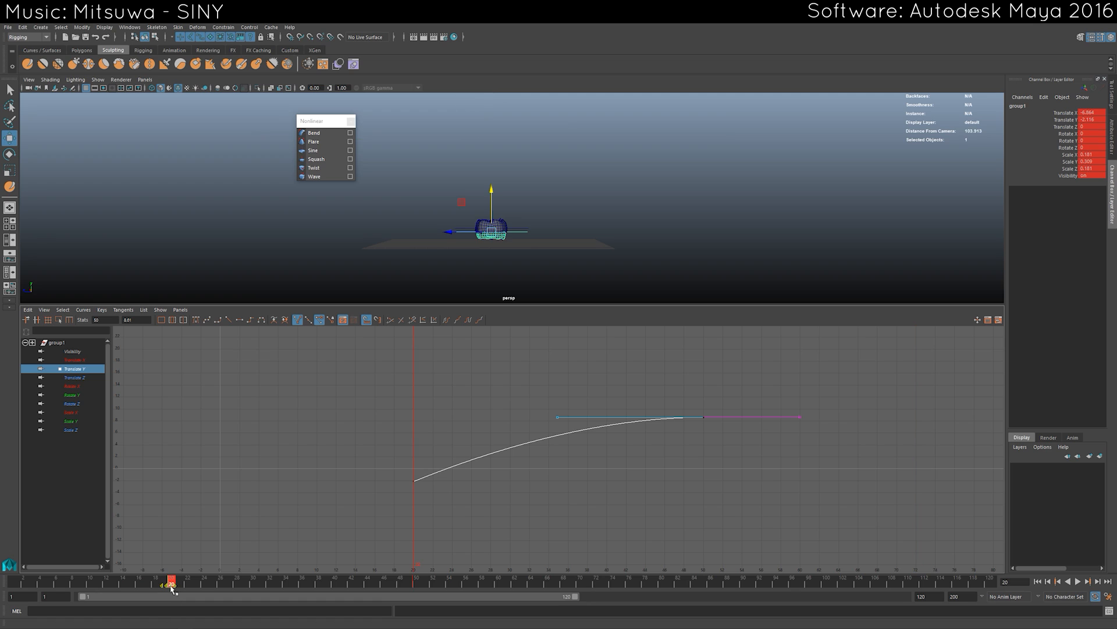
{"action": "key", "text": "alt+v"}
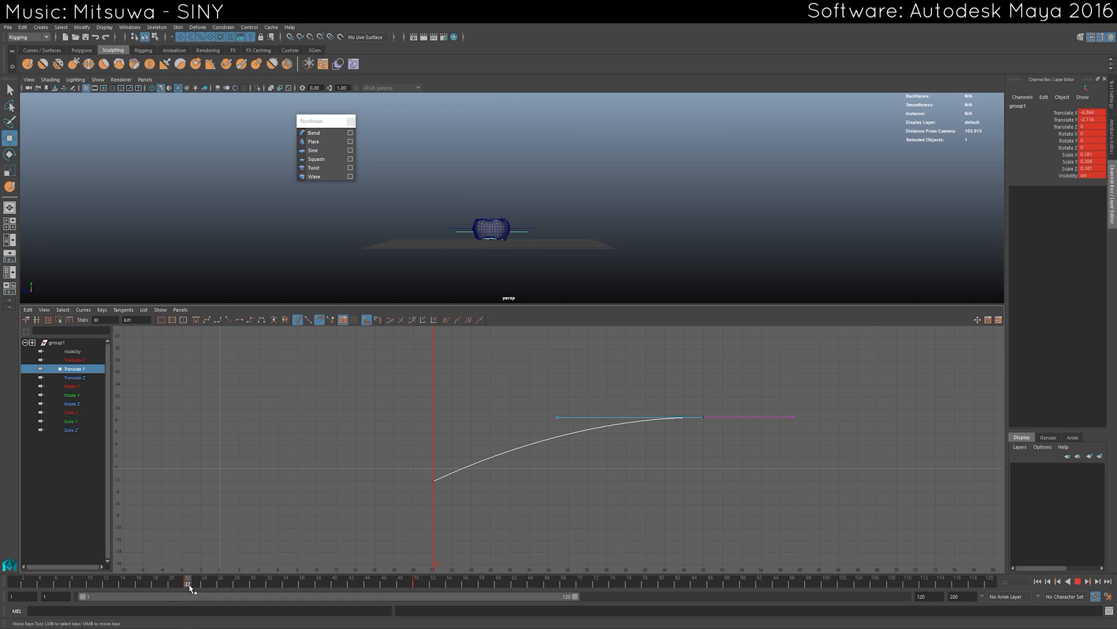
{"action": "left_click", "coordinate": [216, 585]}
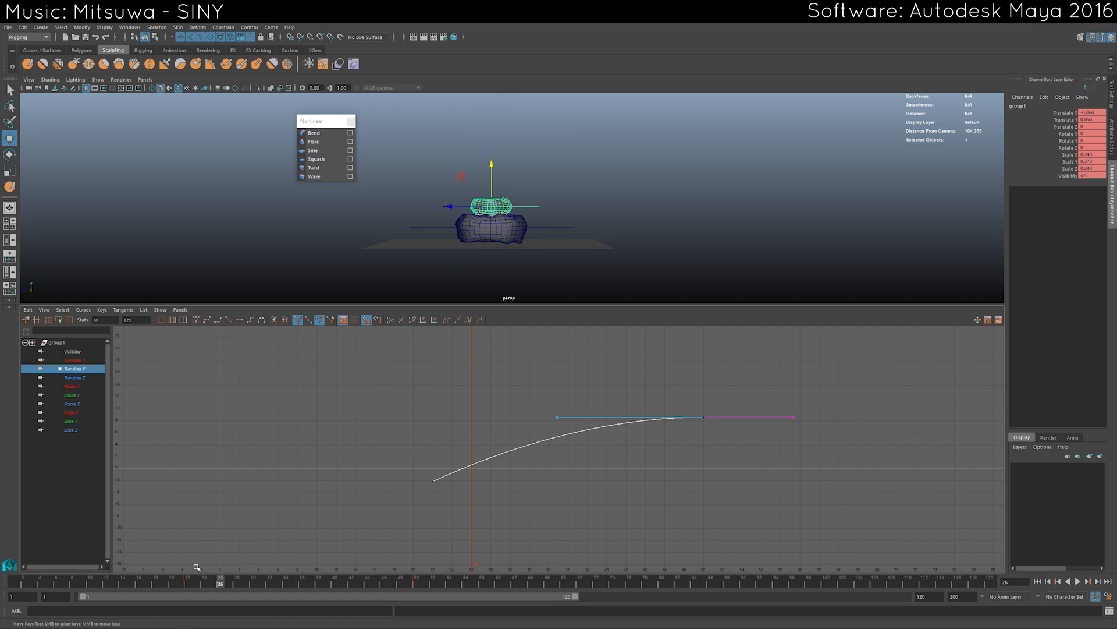
{"action": "key", "text": "alt+v"}
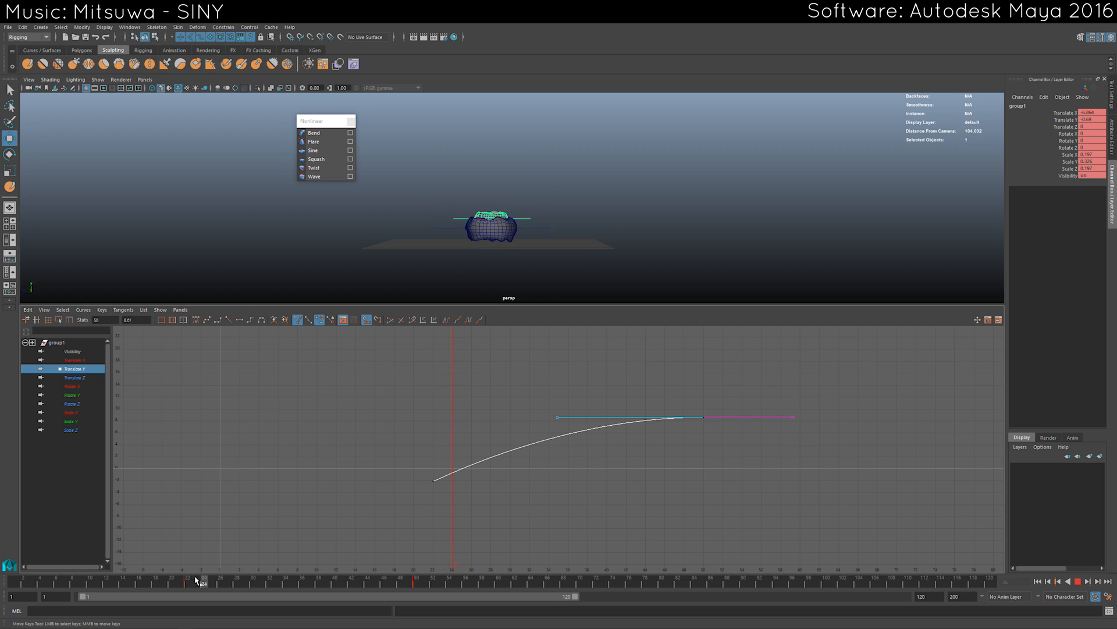
{"action": "left_click_drag", "start_coordinate": [195, 577], "coordinate": [268, 578]}
Clear the selection and move the floating Nonlinear deformer window away from the rings.
{"action": "left_click", "coordinate": [770, 214]}
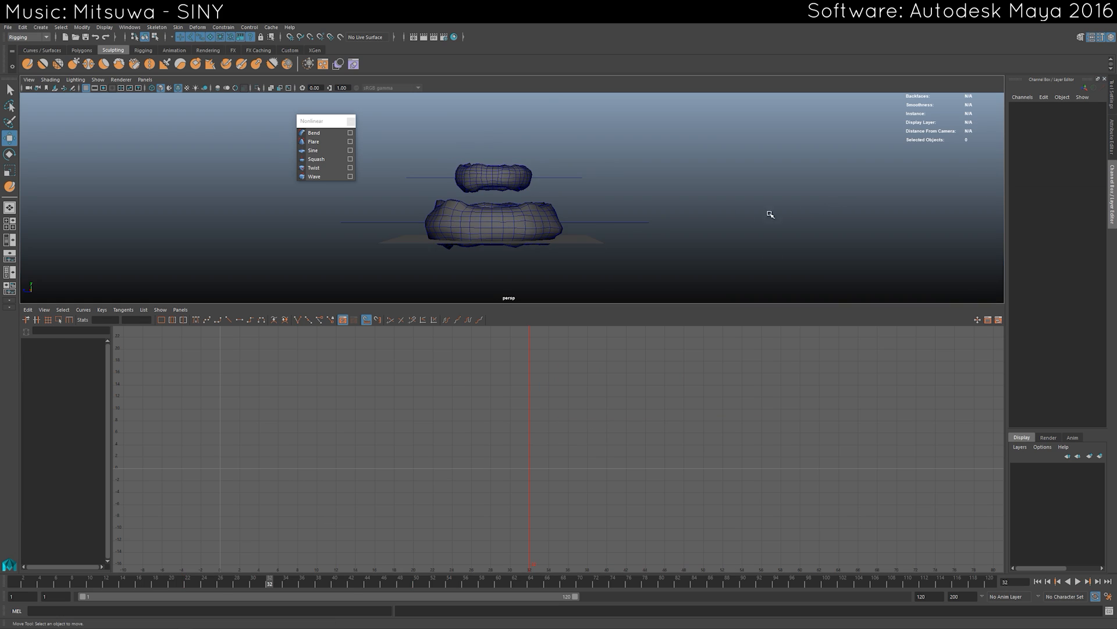
{"action": "left_click_drag", "start_coordinate": [770, 214], "coordinate": [570, 237], "text": "alt"}
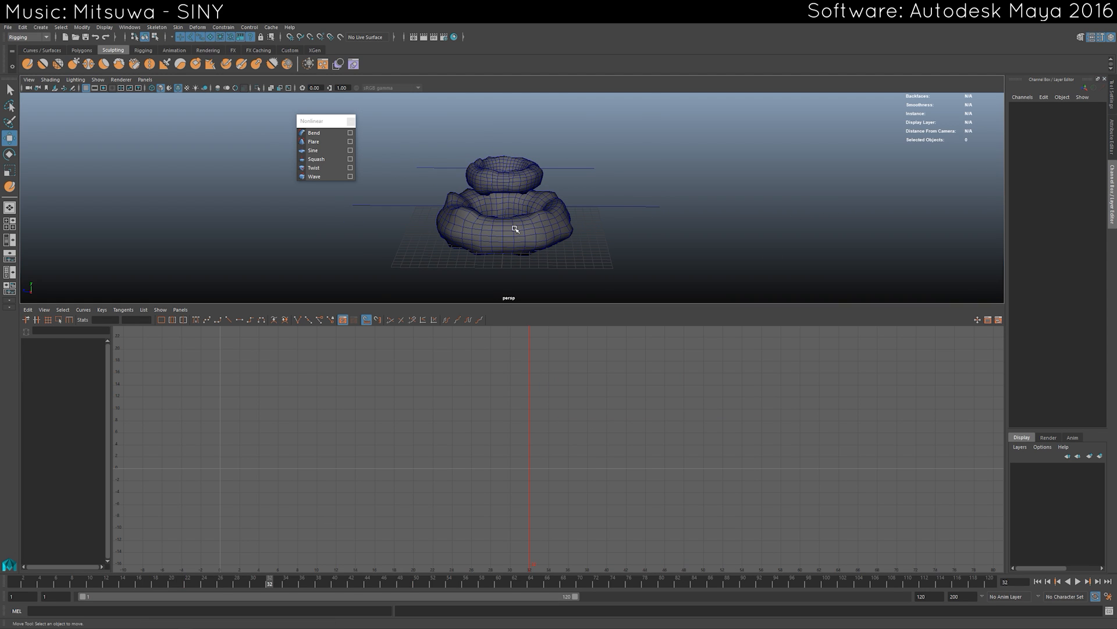
{"action": "left_click_drag", "start_coordinate": [313, 109], "coordinate": [136, 117]}
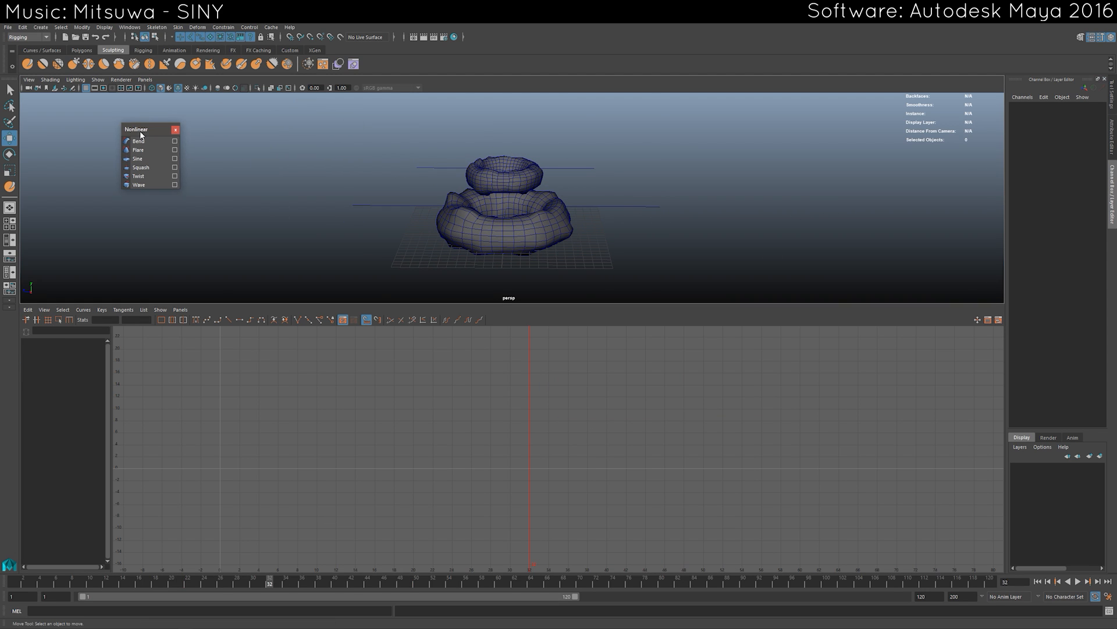
Enlarge the perspective view to full size and scrub the animation forward to frame 47.
{"action": "key", "text": "space"}
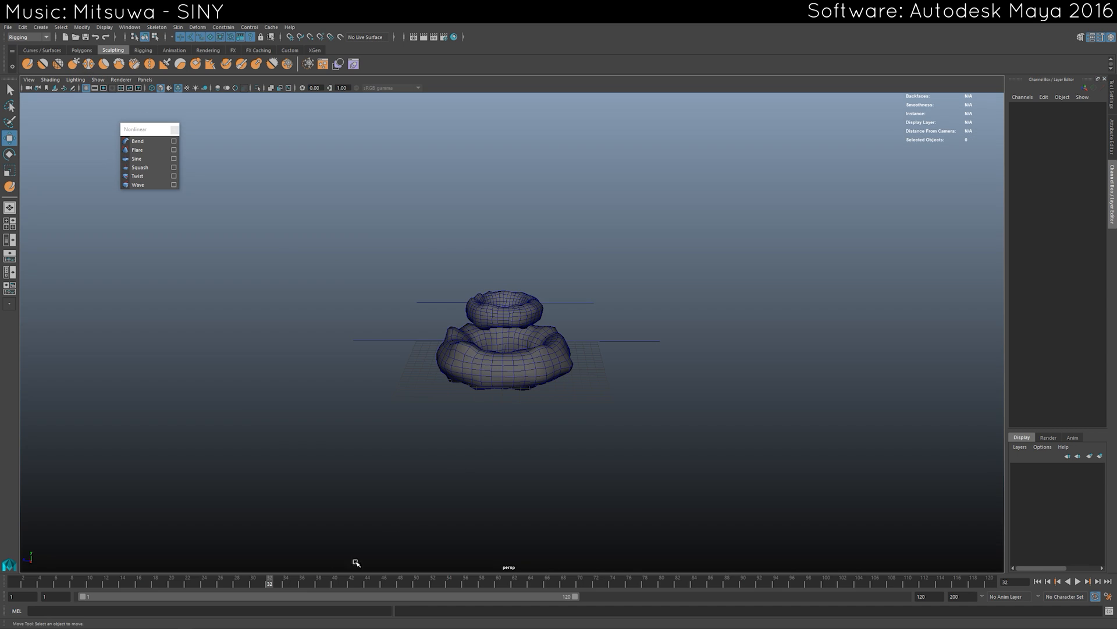
{"action": "left_click_drag", "start_coordinate": [277, 586], "coordinate": [392, 584]}
{"action": "left_click_drag", "start_coordinate": [477, 493], "coordinate": [485, 460], "text": "alt"}
At frame 40, scale the lower ring's group up to about 1.675 in X and Z and 1.535 in Y.
{"action": "left_click", "coordinate": [545, 282]}
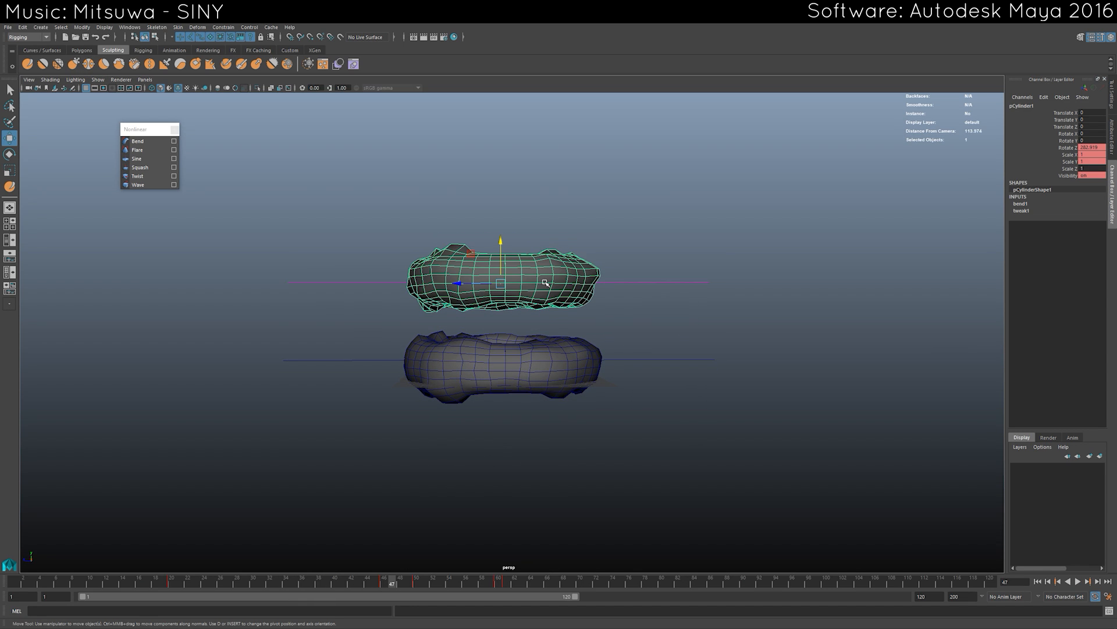
{"action": "left_click", "coordinate": [507, 348]}
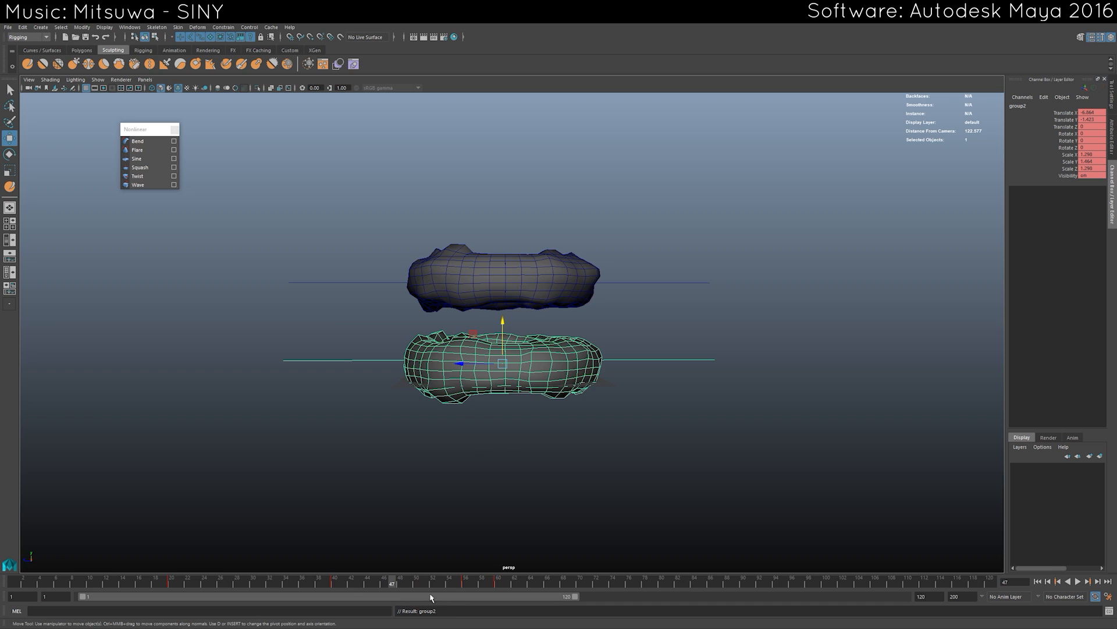
{"action": "left_click_drag", "start_coordinate": [328, 583], "coordinate": [334, 585]}
{"action": "left_click_drag", "start_coordinate": [466, 474], "coordinate": [470, 514], "text": "alt"}
{"action": "key", "text": "r"}
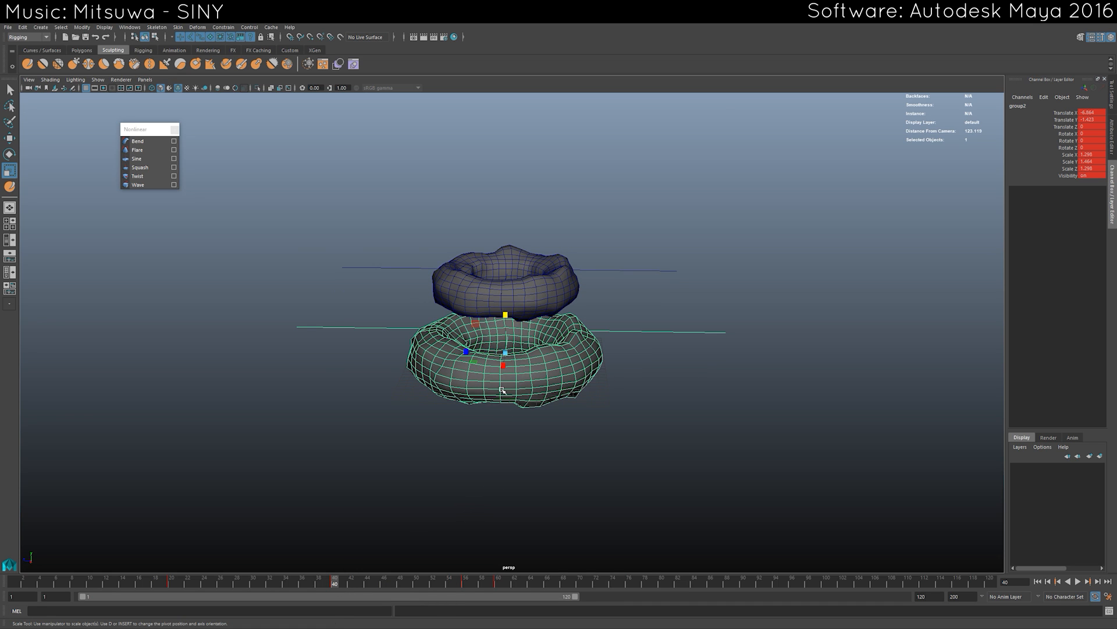
{"action": "left_click_drag", "start_coordinate": [505, 352], "coordinate": [508, 352]}
{"action": "left_click_drag", "start_coordinate": [508, 352], "coordinate": [512, 352]}
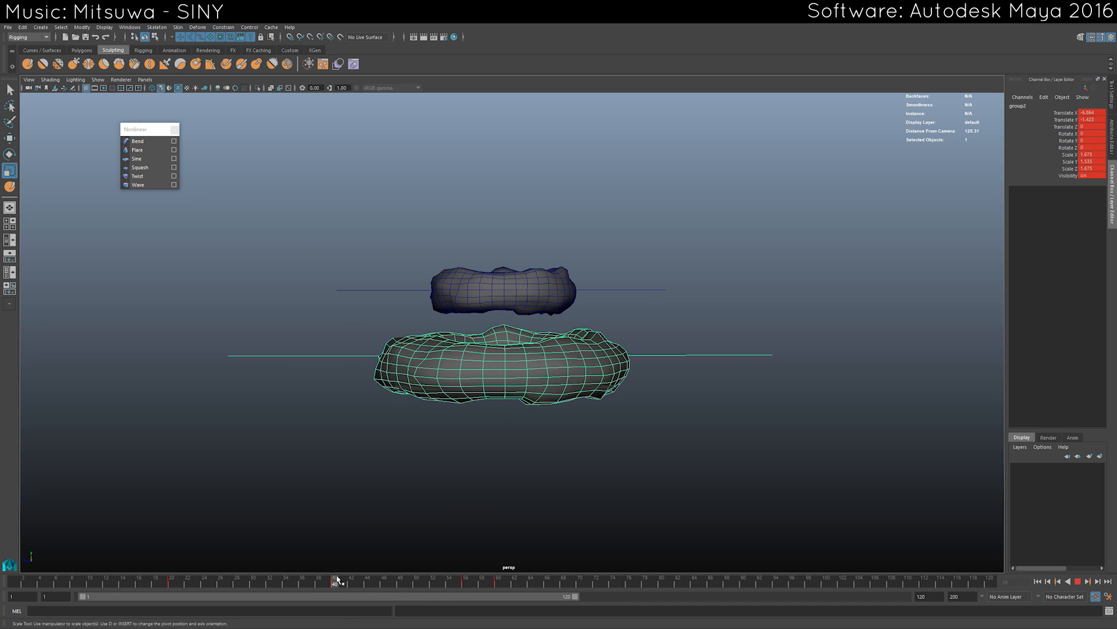
Scrub through the rings' growth and shrinking up to frame 65 to check the scaling, and clear the selection.
{"action": "mouse_move", "coordinate": [336, 579]}
{"action": "left_mouse_down"}
{"action": "mouse_move", "coordinate": [491, 579]}
{"action": "mouse_move", "coordinate": [334, 589]}
{"action": "left_mouse_up"}
{"action": "left_click_drag", "start_coordinate": [446, 484], "coordinate": [443, 485], "text": "alt"}
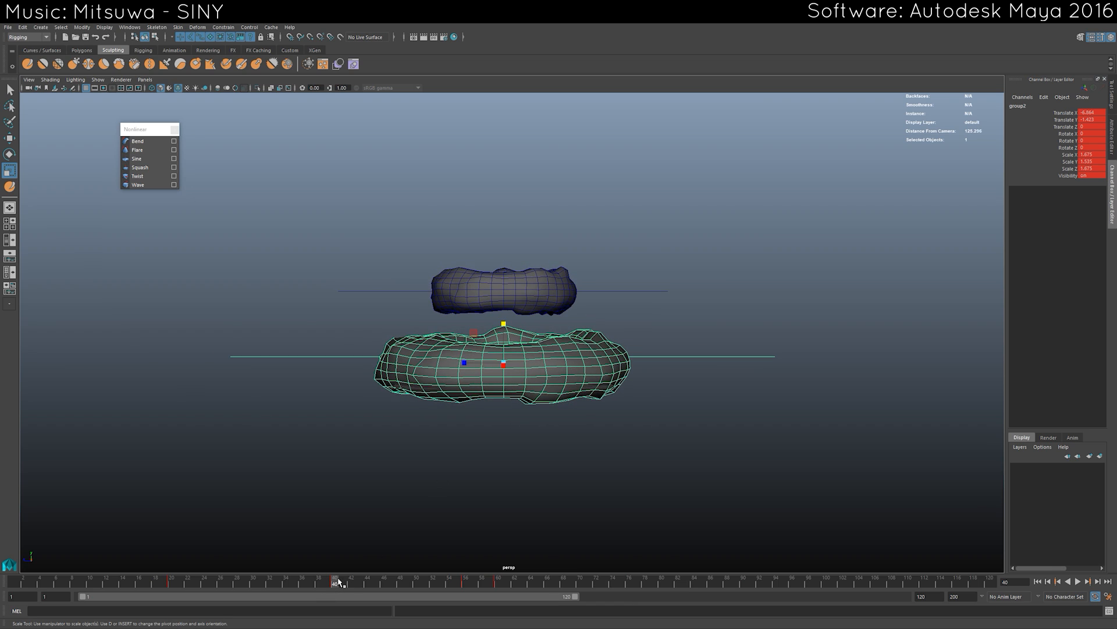
{"action": "left_click_drag", "start_coordinate": [339, 582], "coordinate": [384, 584]}
{"action": "left_click_drag", "start_coordinate": [449, 486], "coordinate": [463, 484], "text": "alt"}
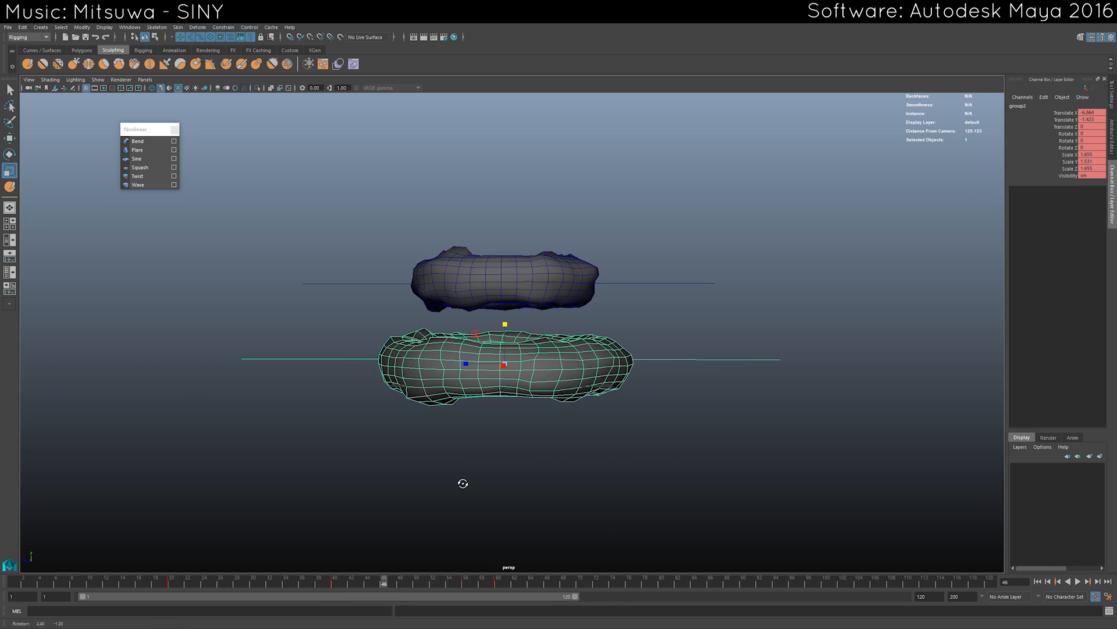
{"action": "left_click_drag", "start_coordinate": [384, 587], "coordinate": [376, 585]}
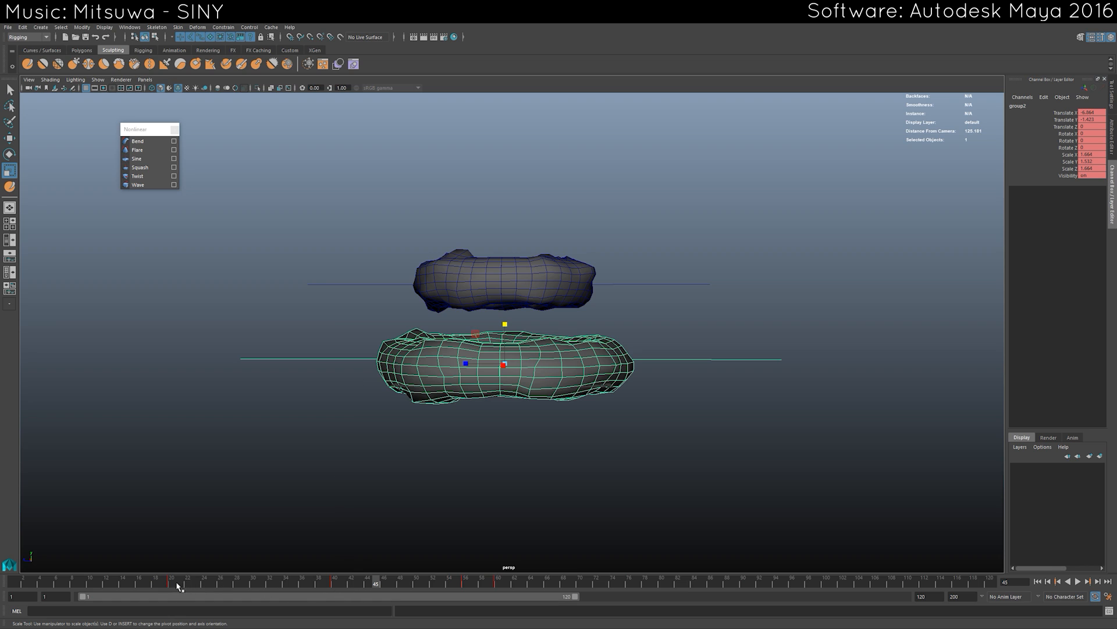
{"action": "left_click_drag", "start_coordinate": [177, 585], "coordinate": [527, 582]}
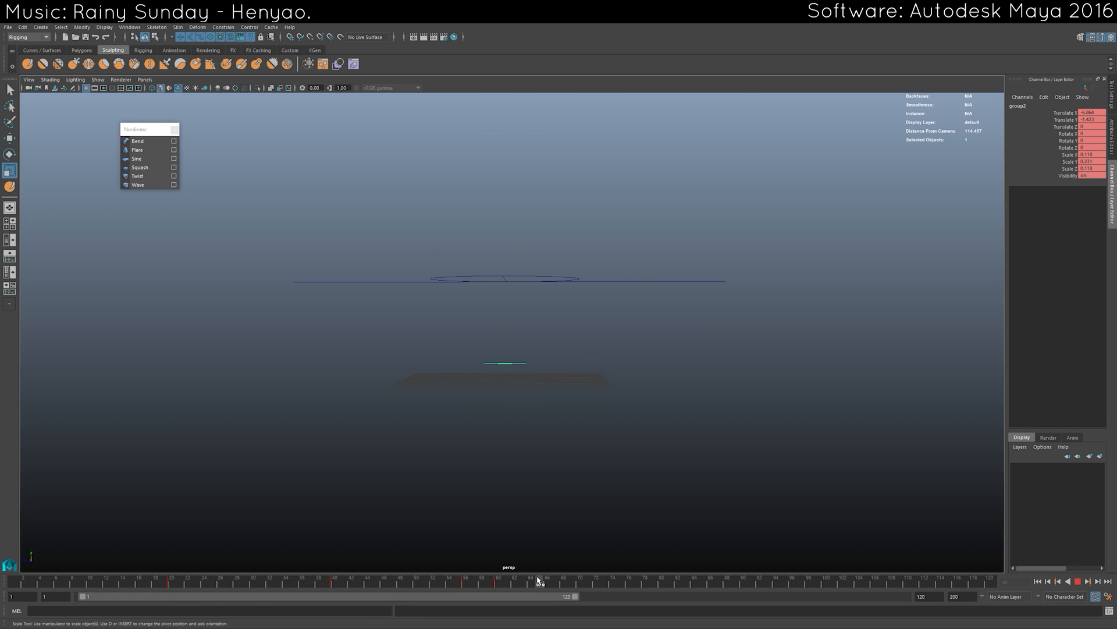
{"action": "left_click", "coordinate": [508, 472]}
Create a polygon cylinder at the grid centre, raise it to about 5.416 in Y and scale it uniformly to about 4.607.
{"action": "left_click_drag", "start_coordinate": [509, 471], "coordinate": [428, 394], "text": "alt"}
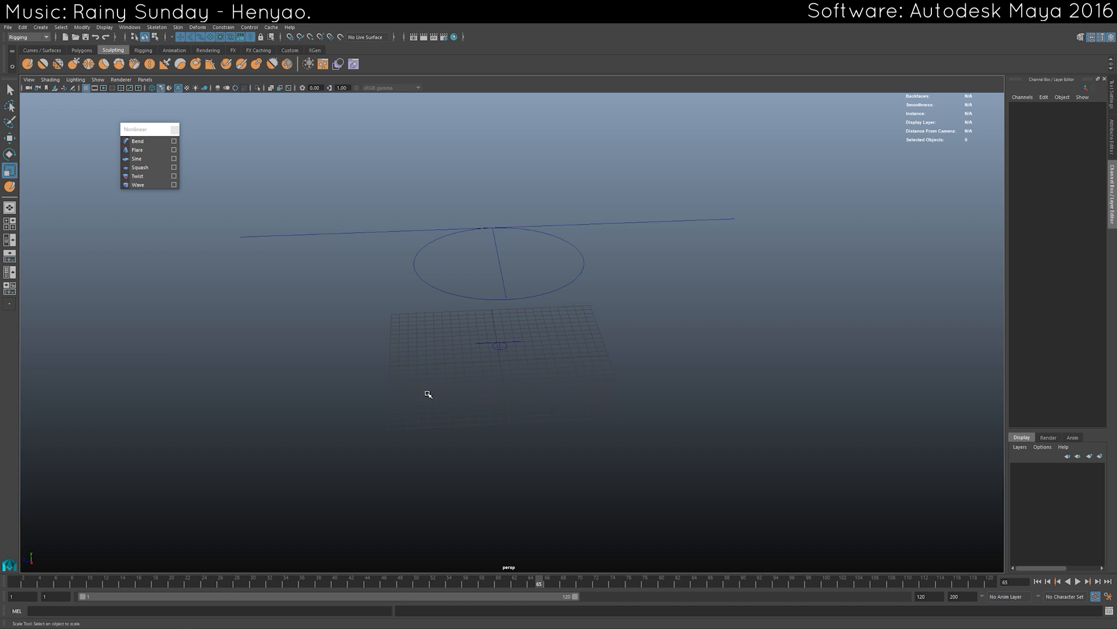
{"action": "left_click", "coordinate": [77, 51]}
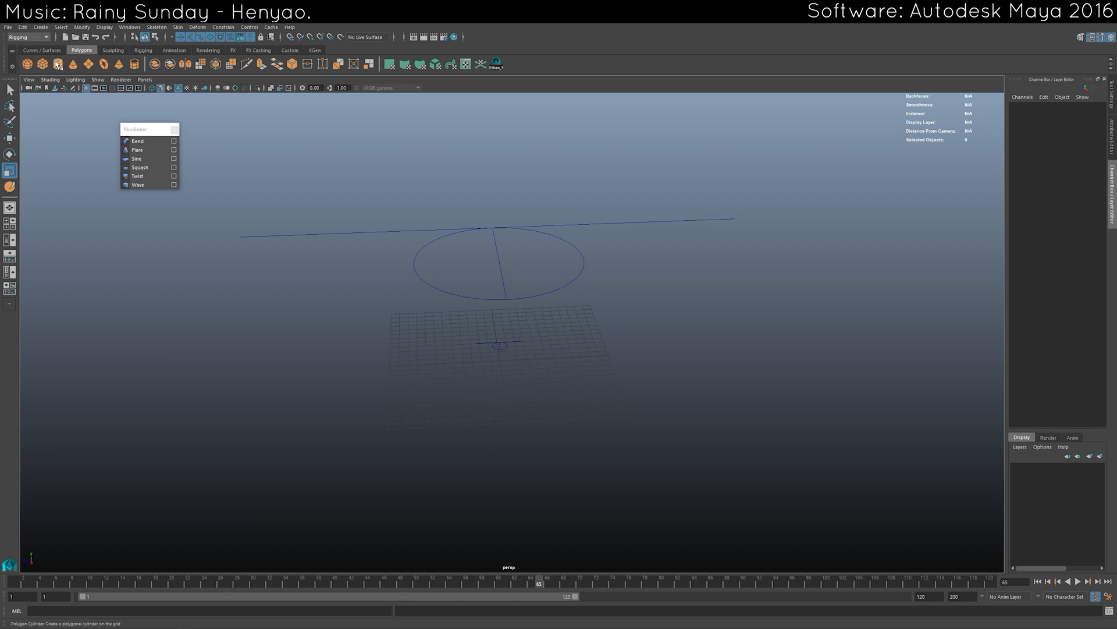
{"action": "left_click", "coordinate": [58, 64]}
{"action": "left_click_drag", "start_coordinate": [403, 324], "coordinate": [524, 264], "text": "alt"}
{"action": "key", "text": "w"}
{"action": "key", "text": "r"}
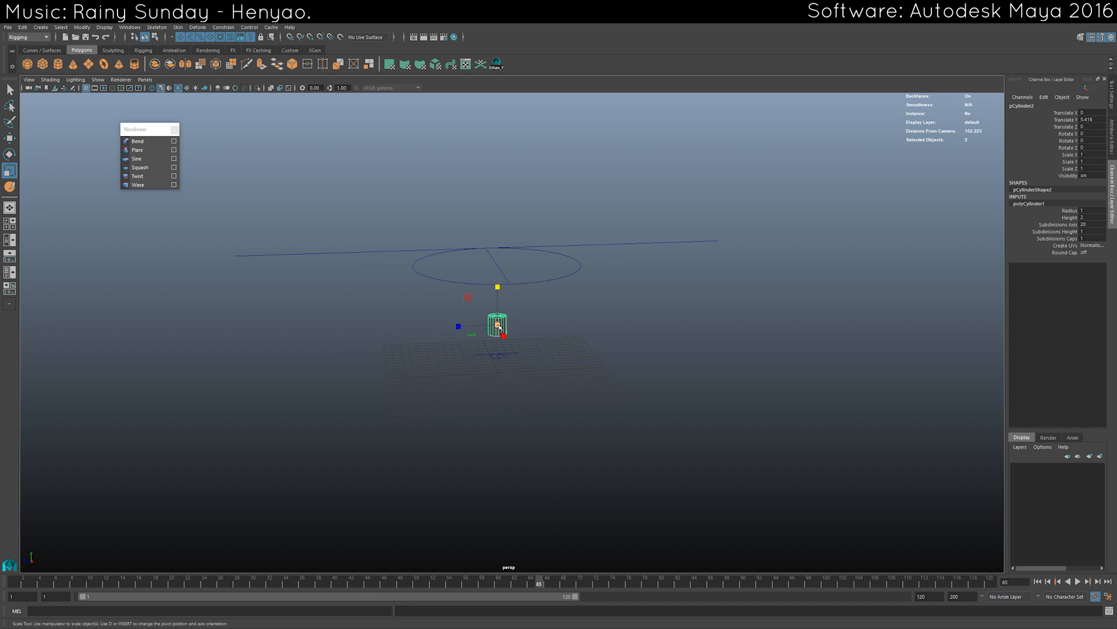
{"action": "left_click_drag", "start_coordinate": [497, 324], "coordinate": [607, 311]}
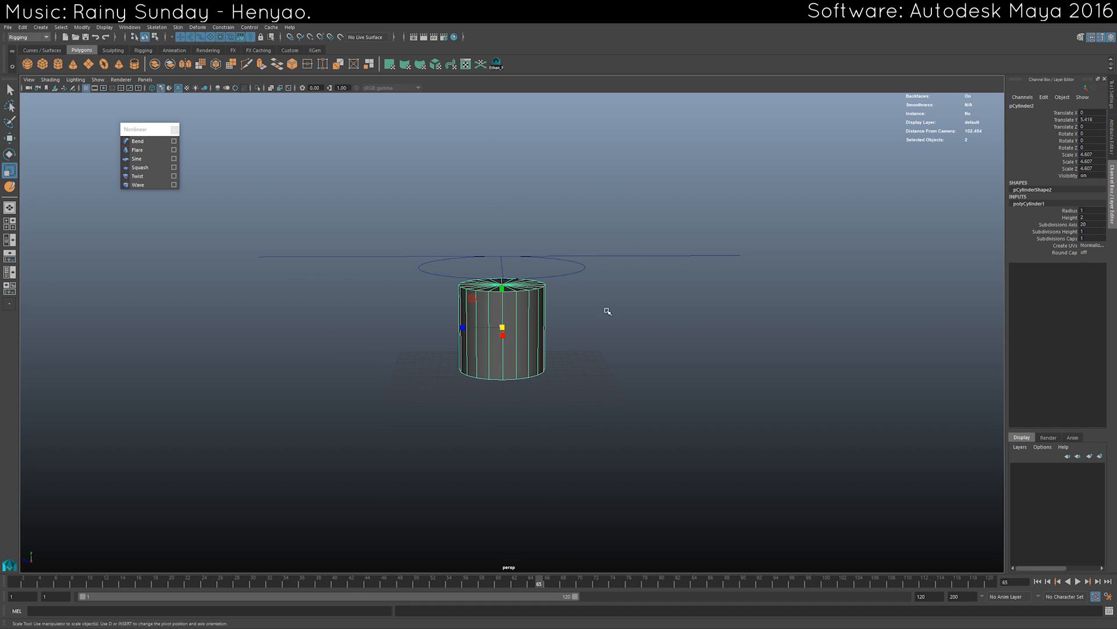
Set the cylinder's Subdivisions Height to 5.
{"action": "left_click", "coordinate": [1055, 231]}
{"action": "middle_click_drag", "start_coordinate": [465, 356], "coordinate": [487, 356]}
{"action": "scroll", "coordinate": [491, 356], "scroll_direction": "up", "scroll_amount": 2}
{"action": "left_click_drag", "start_coordinate": [491, 356], "coordinate": [493, 308], "text": "alt"}
Delete the cylinder's top and bottom cap faces so only the open side wall is left, and return to object mode.
{"action": "right_click_drag", "start_coordinate": [493, 307], "coordinate": [491, 330]}
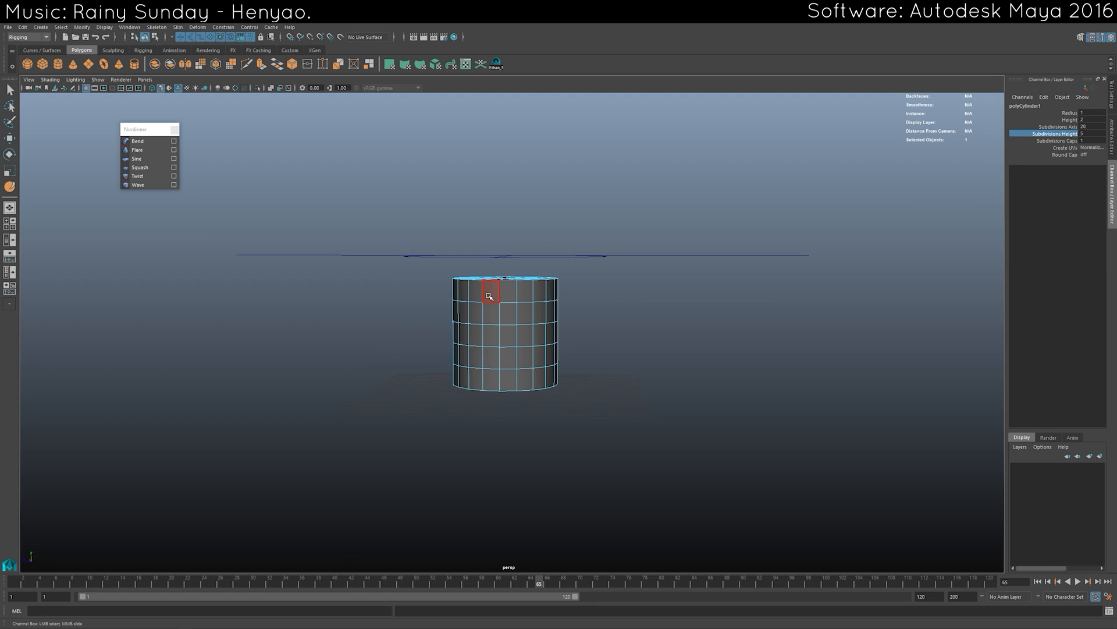
{"action": "key", "text": "q"}
{"action": "left_click", "coordinate": [489, 294]}
{"action": "double_click", "coordinate": [475, 294]}
{"action": "left_click", "coordinate": [491, 382]}
{"action": "double_click", "coordinate": [473, 380], "text": "shift"}
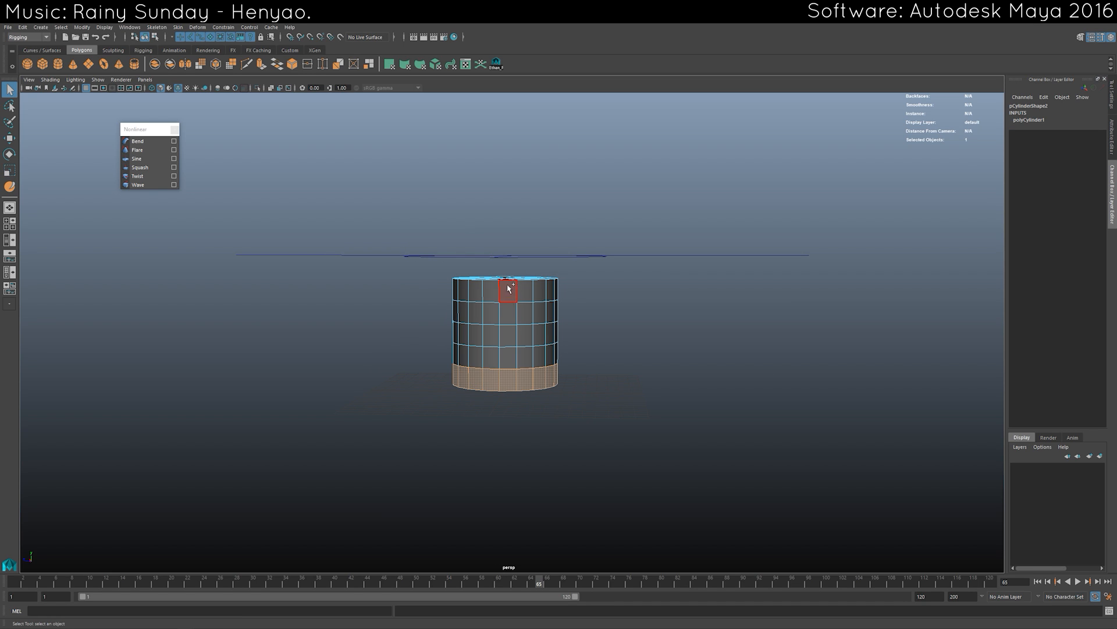
{"action": "double_click", "coordinate": [476, 293], "text": "shift"}
{"action": "key", "text": "shift+period"}
{"action": "left_click_drag", "start_coordinate": [452, 322], "coordinate": [455, 332], "text": "alt"}
{"action": "key", "text": "shift+comma"}
{"action": "key", "text": "shift+comma"}
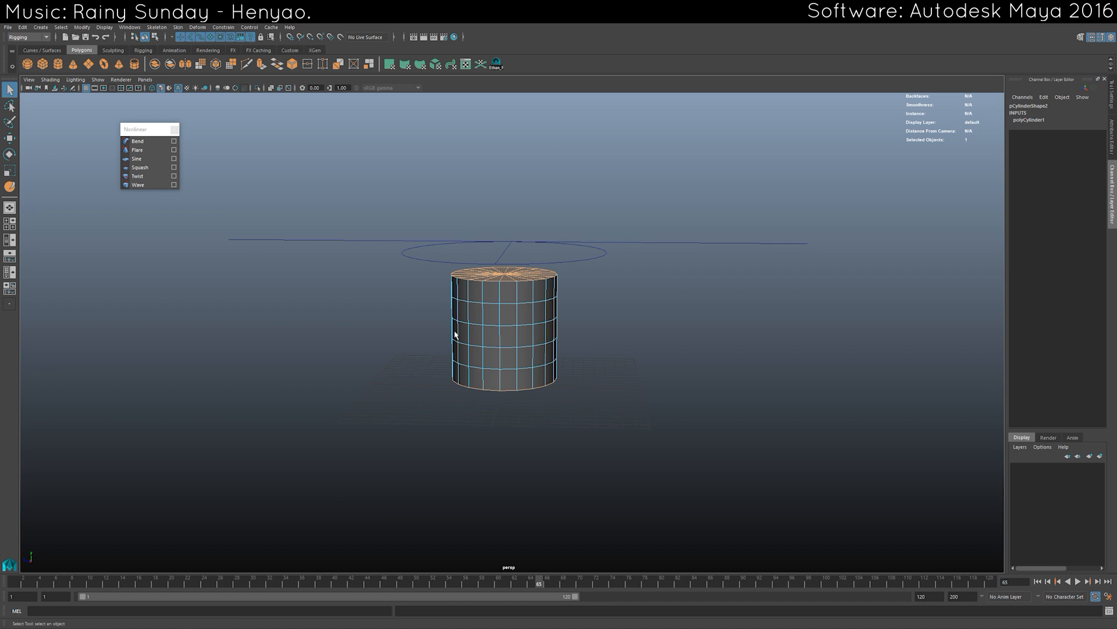
{"action": "key", "text": "Delete"}
{"action": "right_click_drag", "start_coordinate": [506, 296], "coordinate": [551, 281]}
Select the cylinder's middle face loop and turn on soft selection with a falloff reaching the neighbouring face rows.
{"action": "scroll", "coordinate": [516, 306], "scroll_direction": "down", "scroll_amount": 1}
{"action": "scroll", "coordinate": [516, 306], "scroll_direction": "up", "scroll_amount": 2}
{"action": "left_click_drag", "start_coordinate": [495, 320], "coordinate": [526, 323], "text": "alt"}
{"action": "key", "text": "r"}
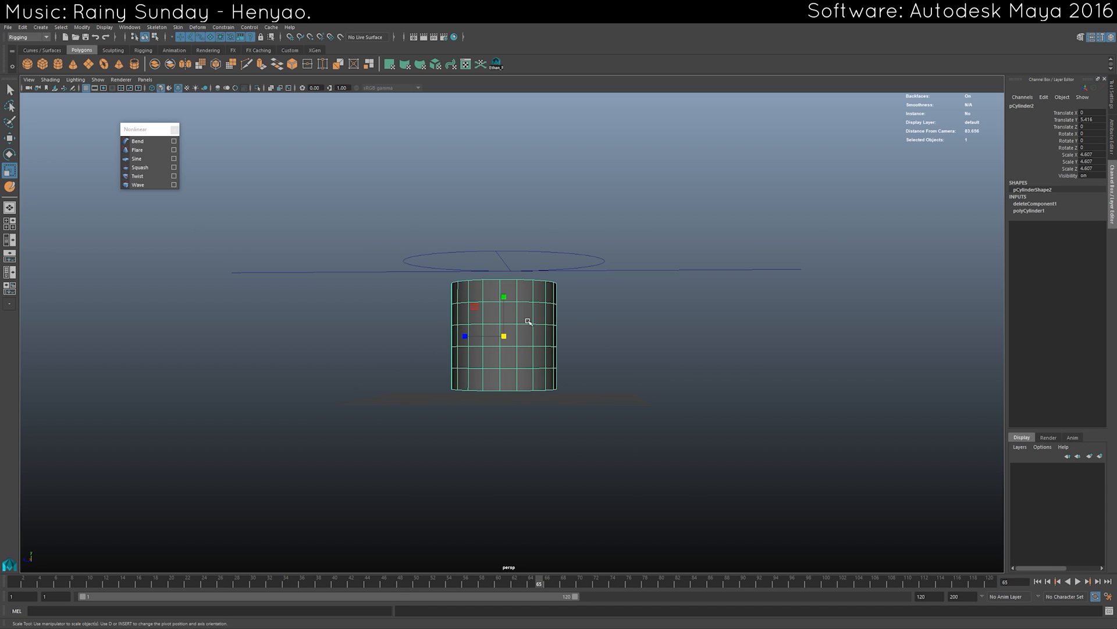
{"action": "right_click_drag", "start_coordinate": [526, 322], "coordinate": [526, 342]}
{"action": "left_click", "coordinate": [526, 341]}
{"action": "key", "text": "q"}
{"action": "double_click", "coordinate": [510, 344]}
{"action": "left_click", "coordinate": [509, 344]}
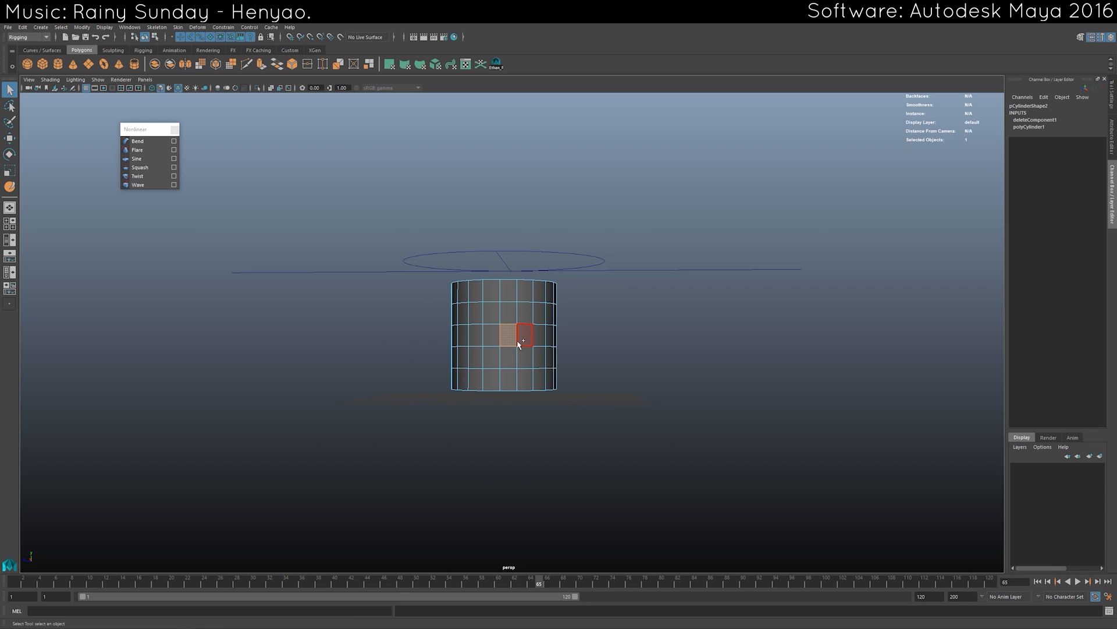
{"action": "key", "text": "b"}
{"action": "left_click_drag", "start_coordinate": [436, 327], "coordinate": [416, 328]}
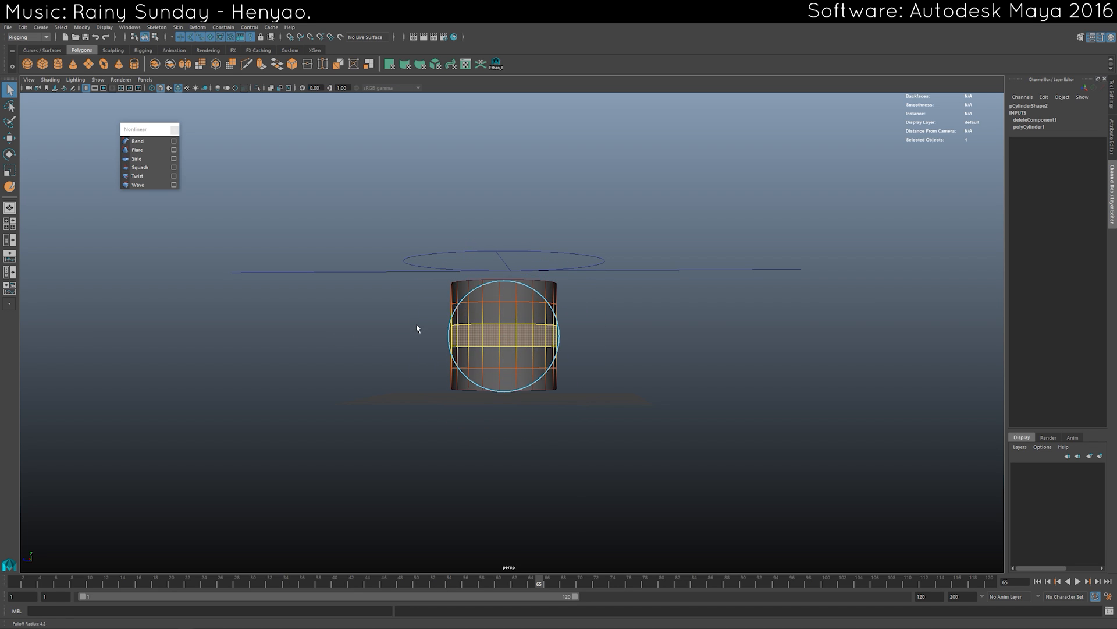
Scale the soft-selected middle faces inward into a narrow waist, twist them slightly around the vertical axis, and return to object mode.
{"action": "key", "text": "r"}
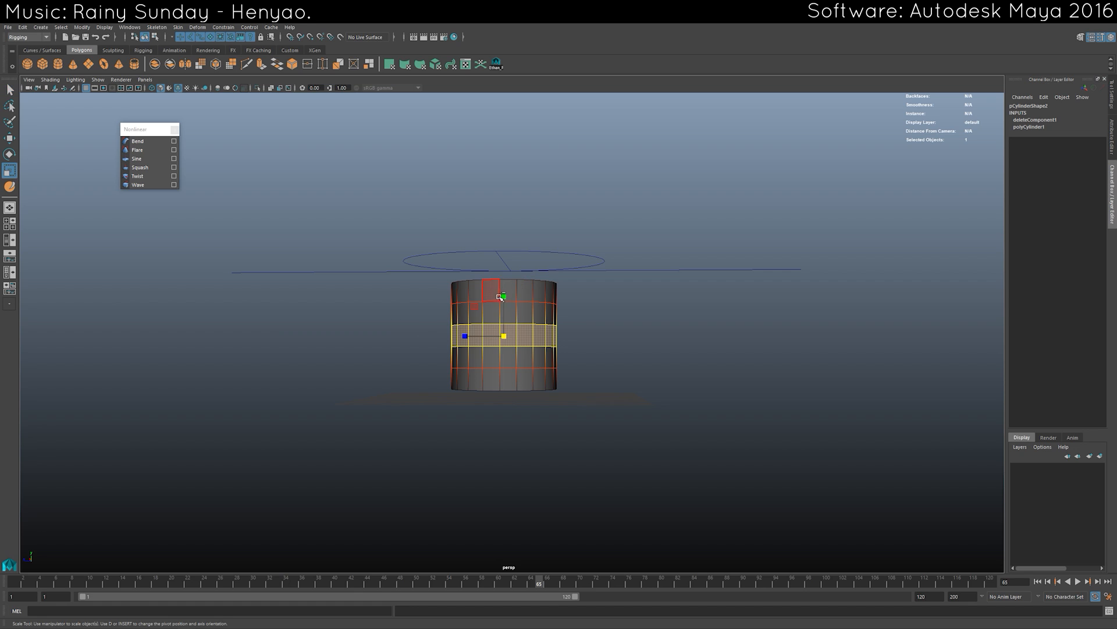
{"action": "left_click_drag", "start_coordinate": [500, 296], "coordinate": [505, 303], "text": "ctrl"}
{"action": "key", "text": "q"}
{"action": "key", "text": "e"}
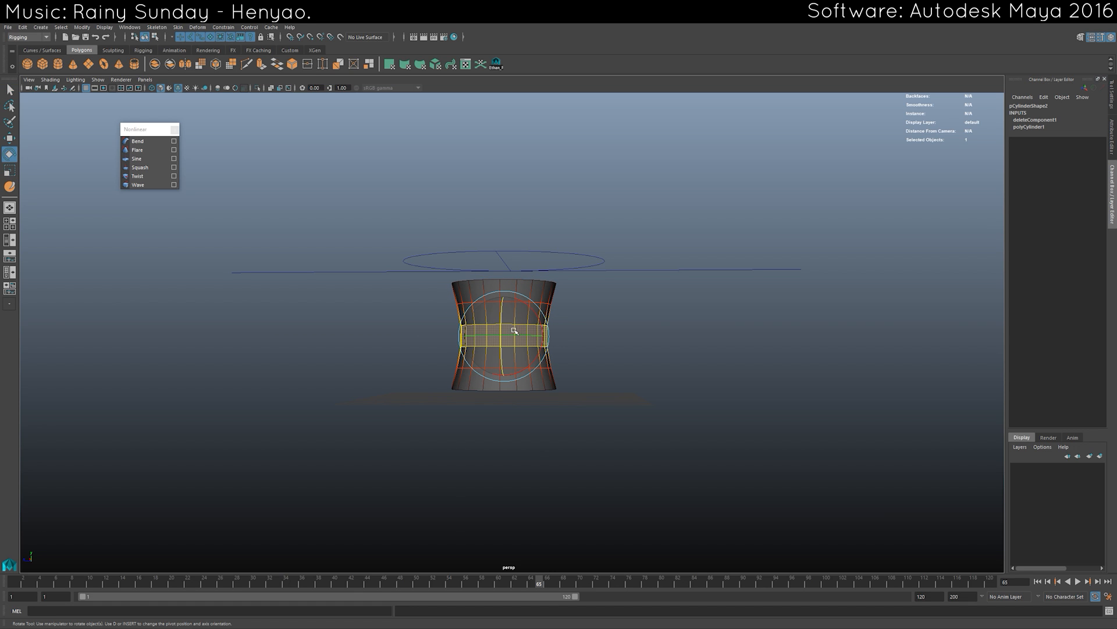
{"action": "right_click_drag", "start_coordinate": [561, 293], "coordinate": [582, 277]}
Sculpt irregular bumps and dents around the cylinder's side wall with the Sculpt Tool.
{"action": "left_click", "coordinate": [113, 50]}
{"action": "double_click", "coordinate": [27, 63]}
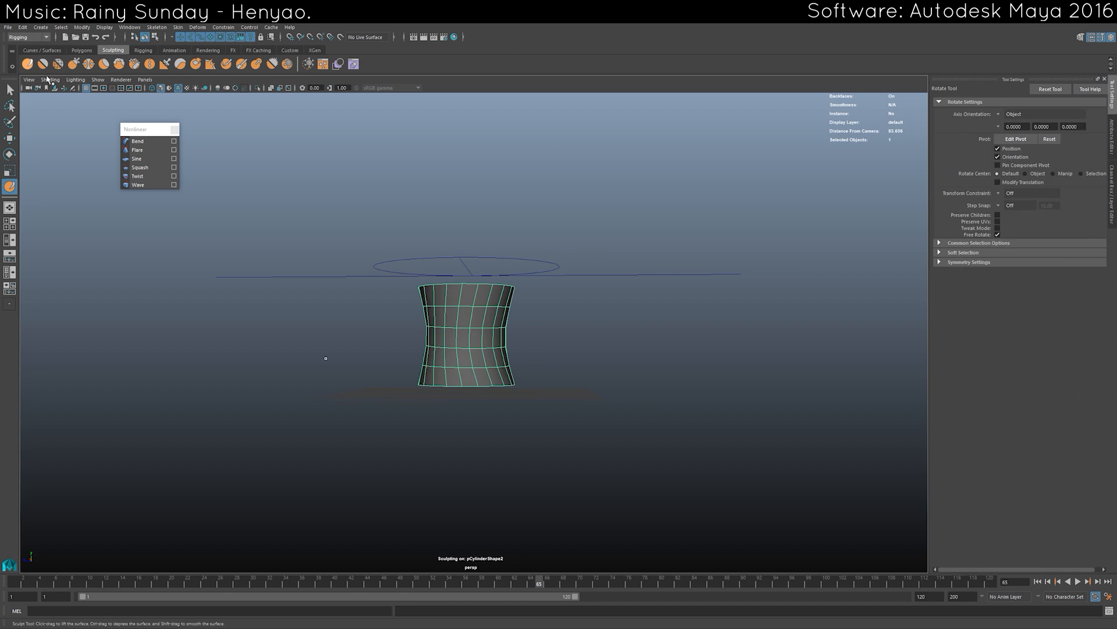
{"action": "left_click_drag", "start_coordinate": [401, 337], "coordinate": [401, 374], "text": "alt"}
{"action": "left_click_drag", "start_coordinate": [428, 298], "coordinate": [392, 326], "text": "alt"}
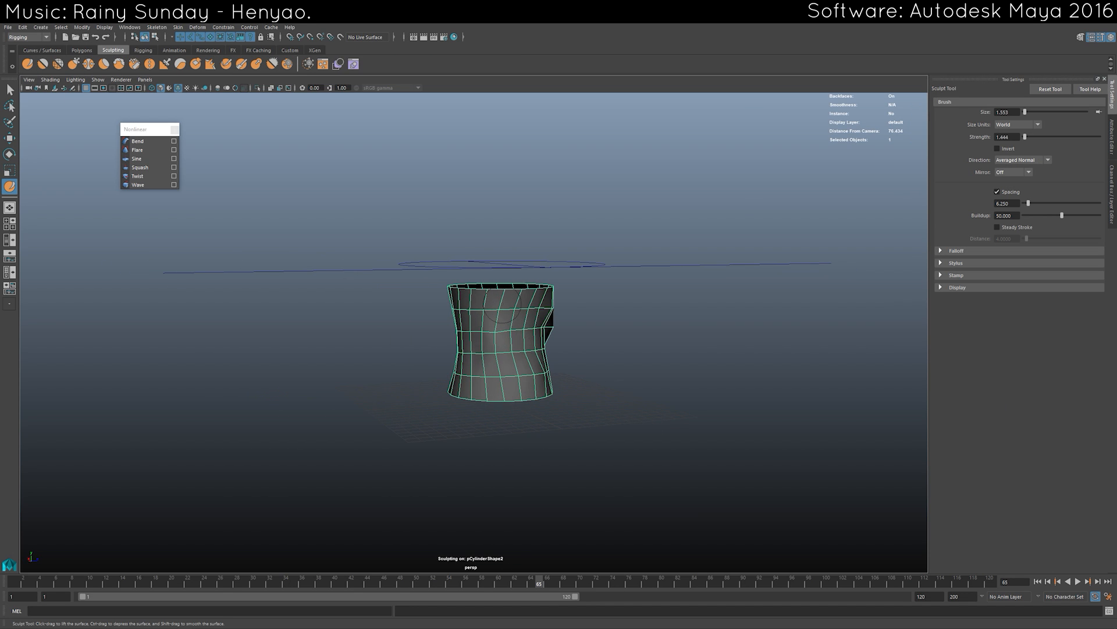
{"action": "mouse_move", "coordinate": [503, 304]}
{"action": "left_mouse_down", "text": "alt"}
{"action": "mouse_move", "coordinate": [466, 319]}
{"action": "mouse_move", "coordinate": [512, 305]}
{"action": "left_mouse_up", "text": "alt"}
{"action": "mouse_move", "coordinate": [466, 358]}
{"action": "left_mouse_down", "text": "alt"}
{"action": "mouse_move", "coordinate": [503, 344]}
{"action": "mouse_move", "coordinate": [417, 360]}
{"action": "left_mouse_up", "text": "alt"}
{"action": "mouse_move", "coordinate": [420, 355]}
{"action": "left_mouse_down", "text": "alt"}
{"action": "mouse_move", "coordinate": [399, 346]}
{"action": "mouse_move", "coordinate": [445, 368]}
{"action": "mouse_move", "coordinate": [476, 357]}
{"action": "left_mouse_up", "text": "alt"}
{"action": "key", "text": "q"}
{"action": "mouse_move", "coordinate": [535, 377]}
{"action": "left_mouse_down", "text": "alt"}
{"action": "mouse_move", "coordinate": [644, 369]}
{"action": "mouse_move", "coordinate": [654, 357]}
{"action": "mouse_move", "coordinate": [436, 362]}
{"action": "mouse_move", "coordinate": [456, 356]}
{"action": "left_mouse_up", "text": "alt"}
{"action": "scroll", "coordinate": [460, 350], "scroll_direction": "down", "scroll_amount": 2}
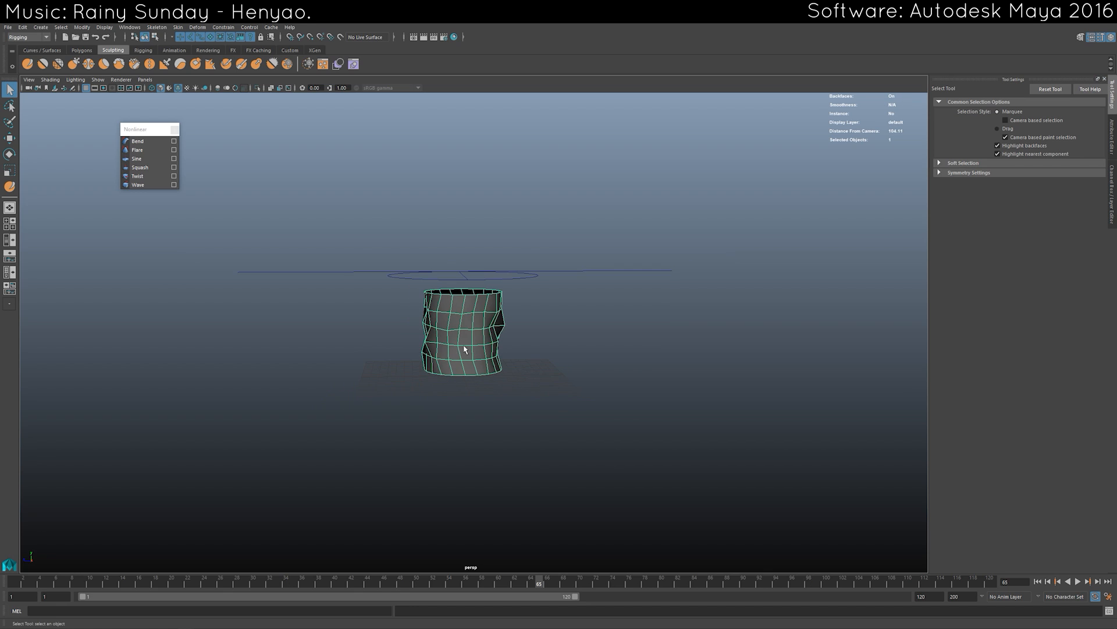
Select the cylinder's middle edge loop, widen the soft selection falloff and scale the loop inward to narrow the waist.
{"action": "right_click_drag", "start_coordinate": [463, 345], "coordinate": [469, 317]}
{"action": "double_click", "coordinate": [466, 331]}
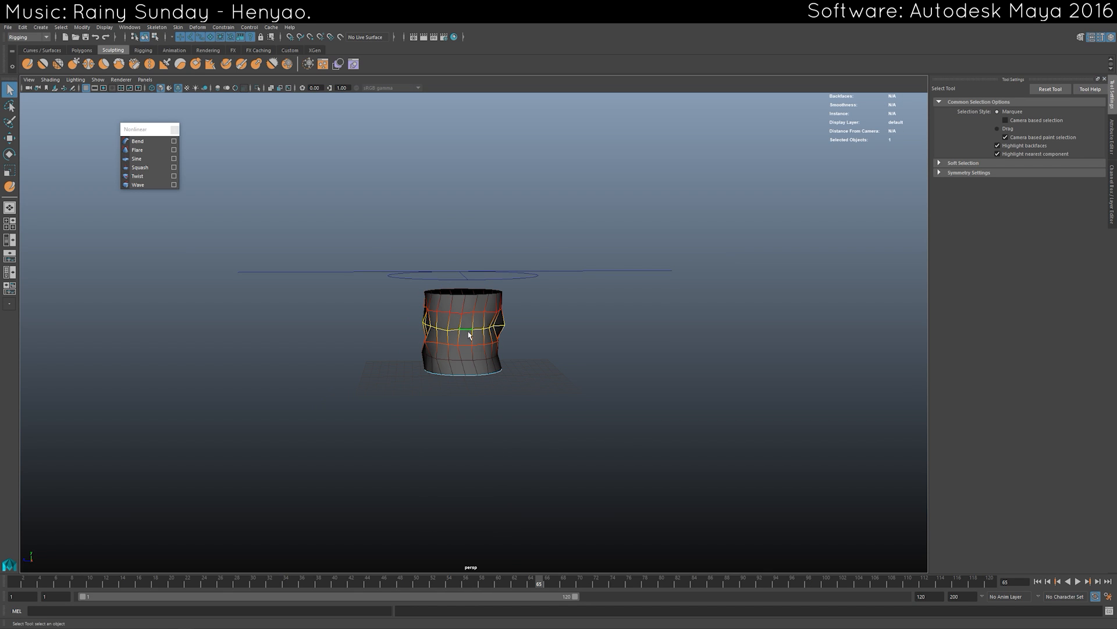
{"action": "key", "text": "b"}
{"action": "left_click_drag", "start_coordinate": [408, 343], "coordinate": [445, 343]}
{"action": "key", "text": "r"}
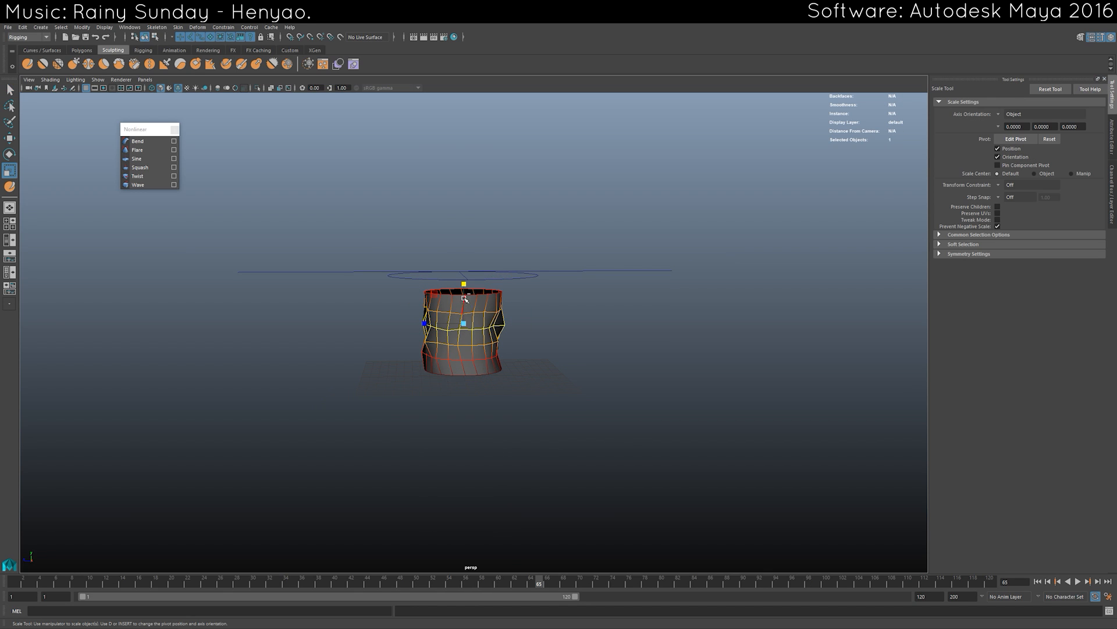
{"action": "left_click_drag", "start_coordinate": [465, 299], "coordinate": [487, 306]}
{"action": "key", "text": "q"}
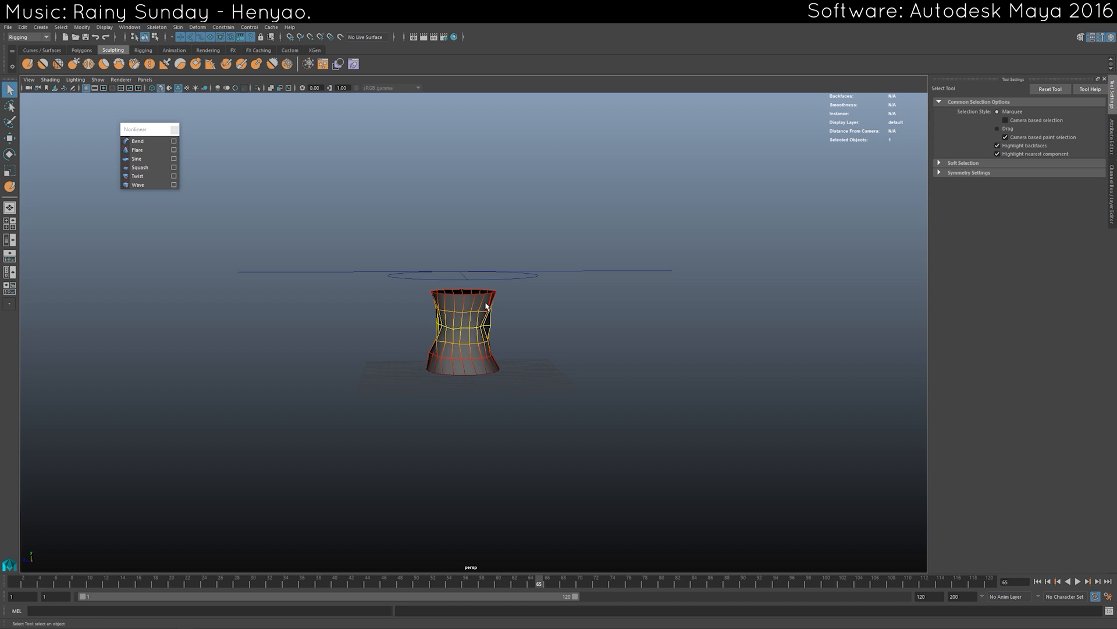
{"action": "left_click", "coordinate": [525, 292]}
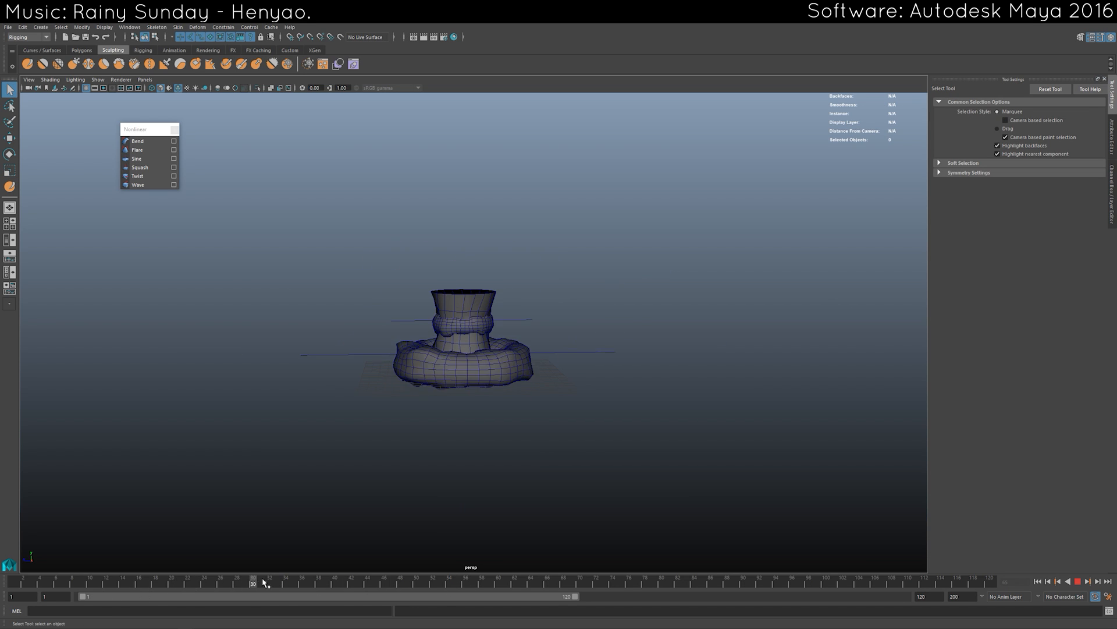
Go to frame 41, select the central cylinder between the rings and apply a Flare deformer to it.
{"action": "left_click", "coordinate": [344, 577]}
{"action": "left_click_drag", "start_coordinate": [510, 507], "coordinate": [353, 506], "text": "alt"}
{"action": "scroll", "coordinate": [526, 417], "scroll_direction": "up", "scroll_amount": 3}
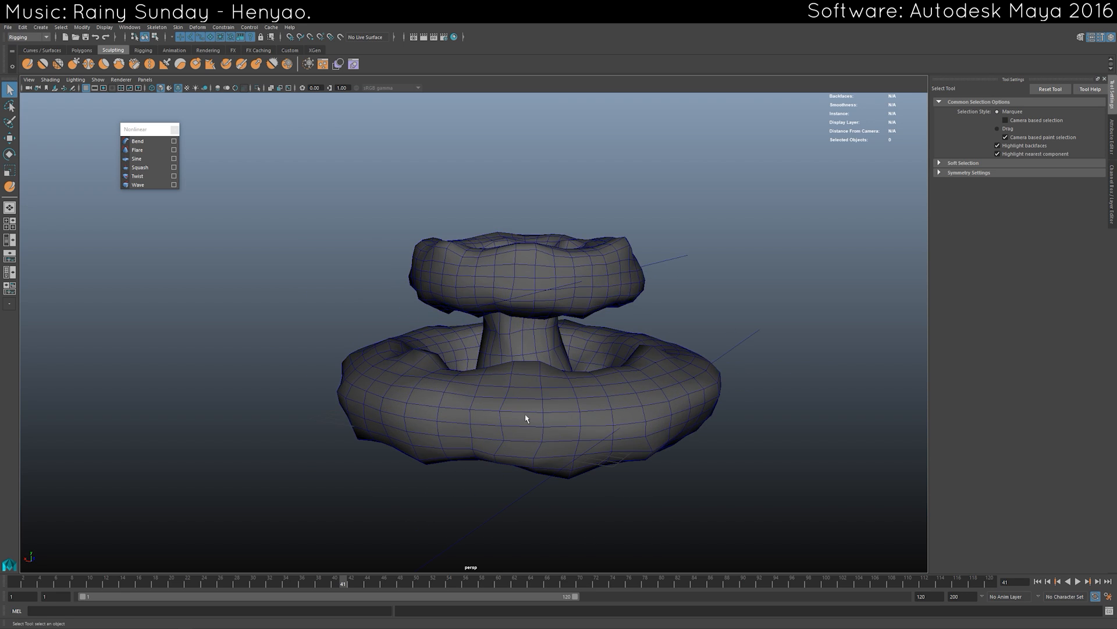
{"action": "left_click_drag", "start_coordinate": [526, 417], "coordinate": [480, 402], "text": "alt"}
{"action": "left_click", "coordinate": [483, 331]}
{"action": "scroll", "coordinate": [486, 330], "scroll_direction": "down", "scroll_amount": 2}
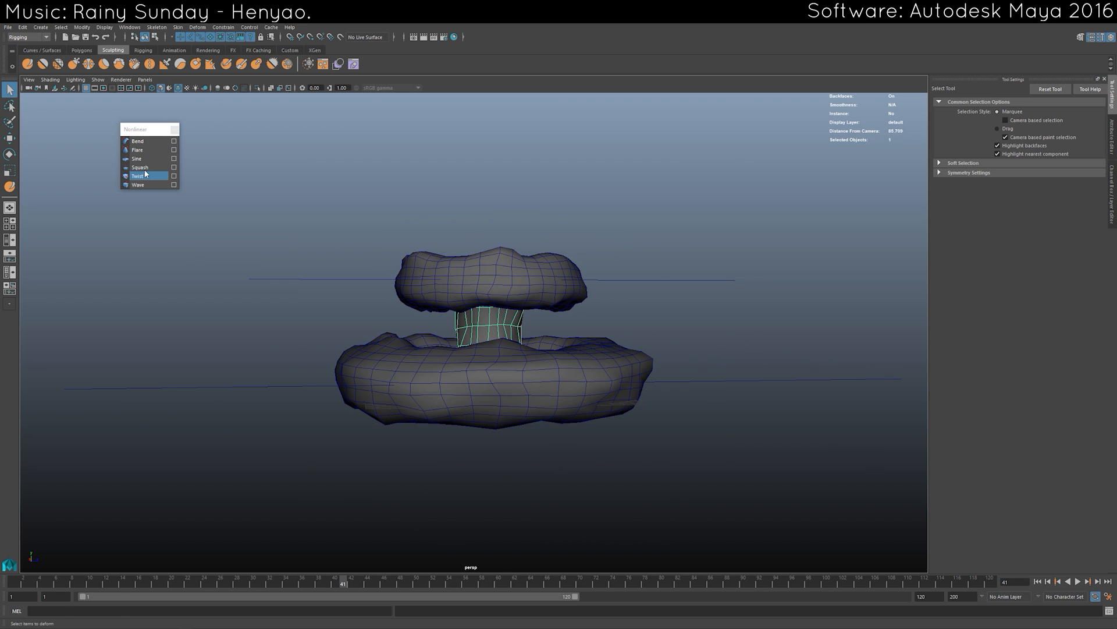
{"action": "left_click", "coordinate": [140, 150]}
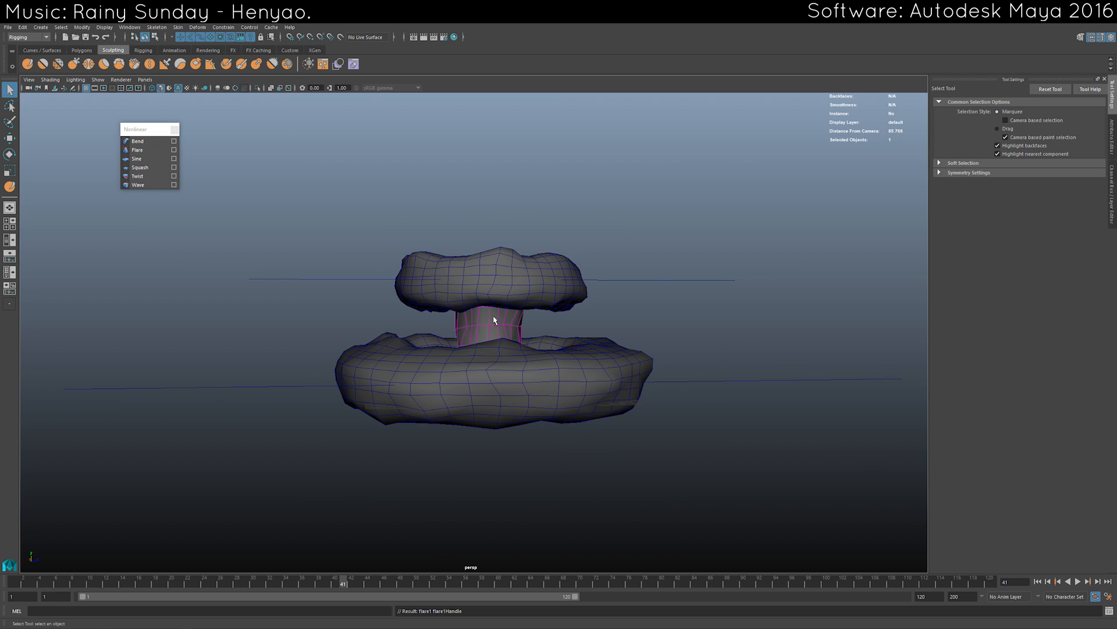
Show the flare deformer's input attributes in the Channel Box, and isolate the flare handle and cylinder in the view.
{"action": "left_click", "coordinate": [1108, 182]}
{"action": "left_click_drag", "start_coordinate": [545, 364], "coordinate": [539, 376], "text": "alt"}
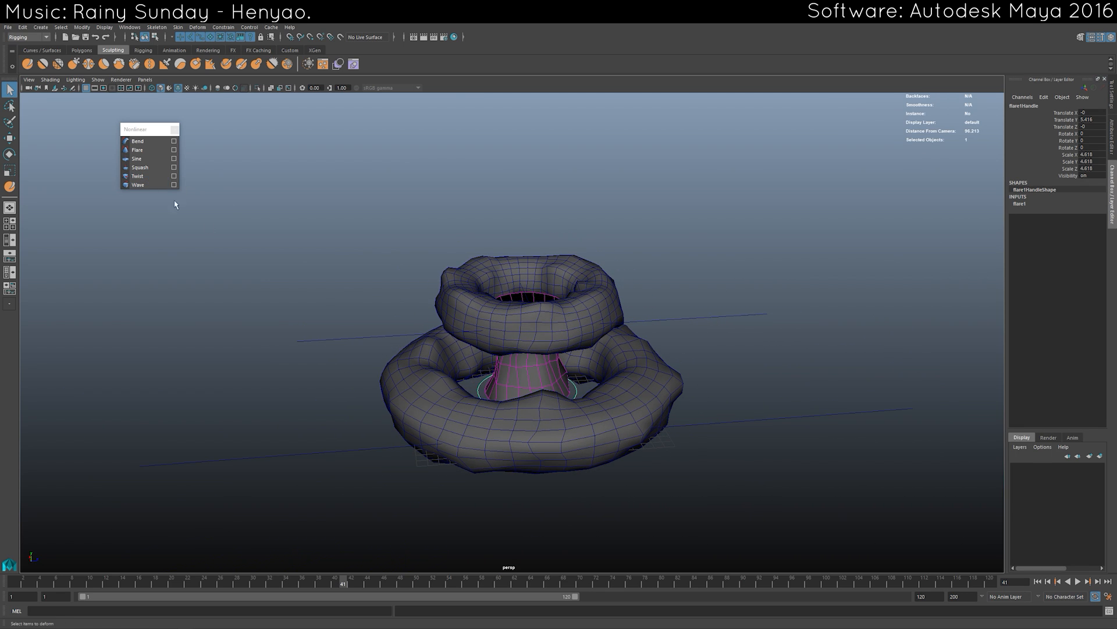
{"action": "left_click_drag", "start_coordinate": [492, 351], "coordinate": [471, 337], "text": "alt"}
{"action": "middle_click_drag", "start_coordinate": [471, 337], "coordinate": [455, 322], "text": "alt"}
{"action": "left_click", "coordinate": [1017, 204]}
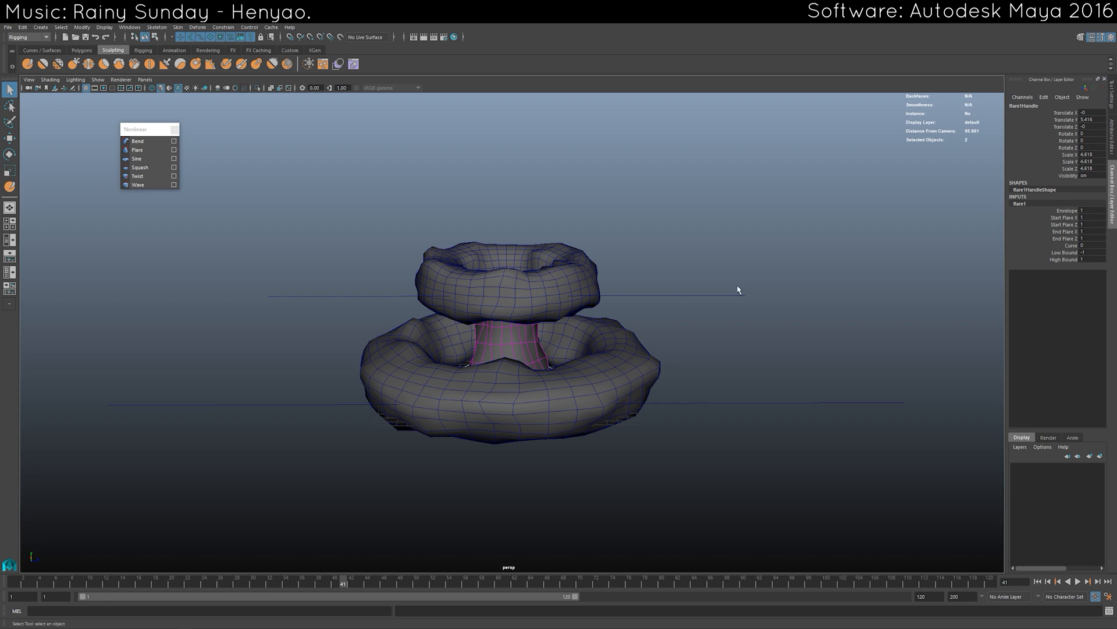
{"action": "left_click_drag", "start_coordinate": [523, 348], "coordinate": [466, 394], "text": "alt"}
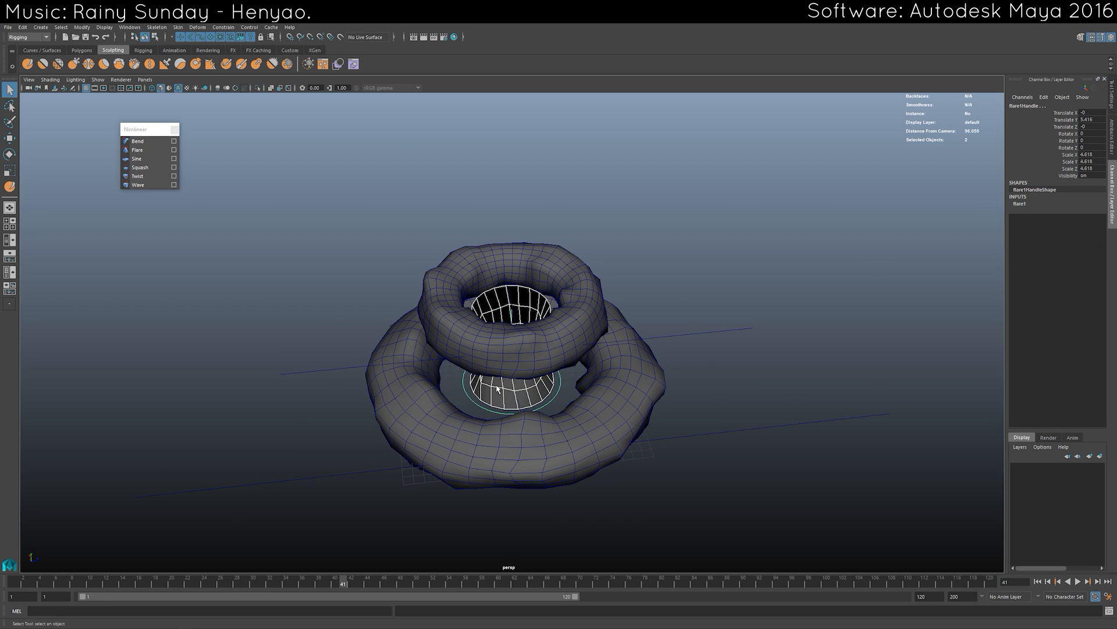
{"action": "key", "text": "ctrl+1"}
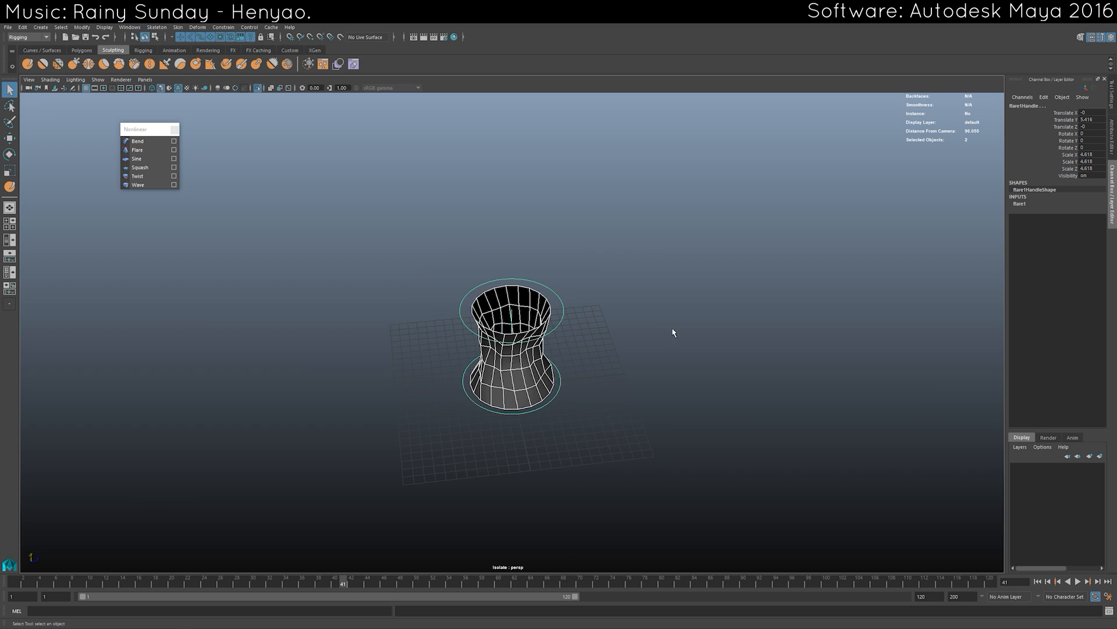
Select the flare handle, show its flare inputs, try a changed Start Flare Z value and undo it.
{"action": "left_click_drag", "start_coordinate": [673, 332], "coordinate": [655, 326], "text": "alt"}
{"action": "left_click_drag", "start_coordinate": [562, 291], "coordinate": [564, 294]}
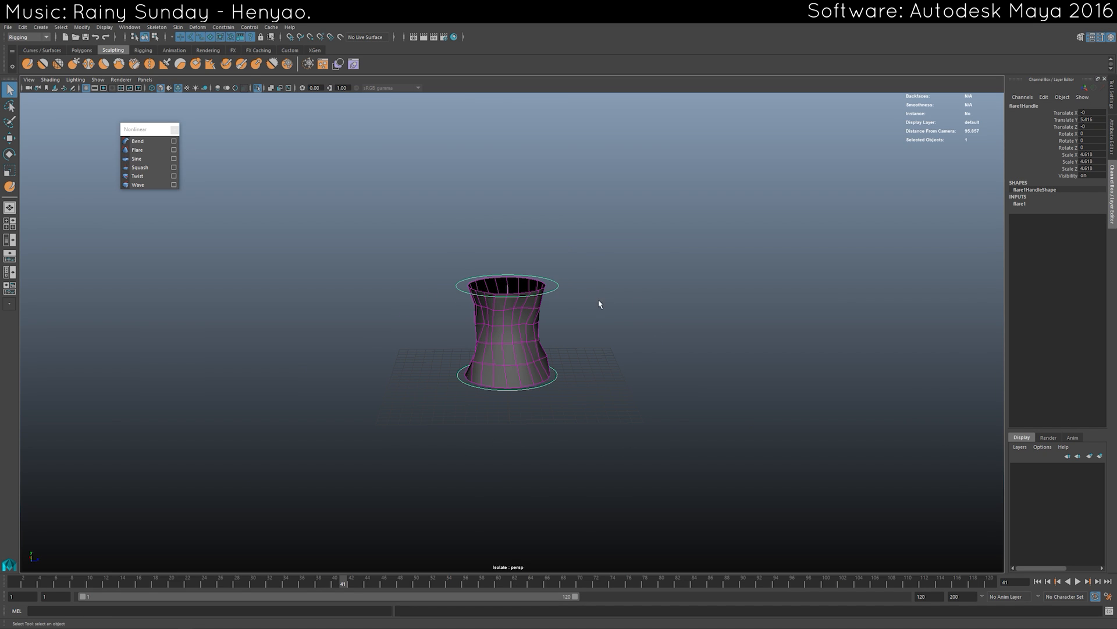
{"action": "left_click", "coordinate": [1020, 204]}
{"action": "left_click_drag", "start_coordinate": [864, 283], "coordinate": [864, 272], "text": "alt"}
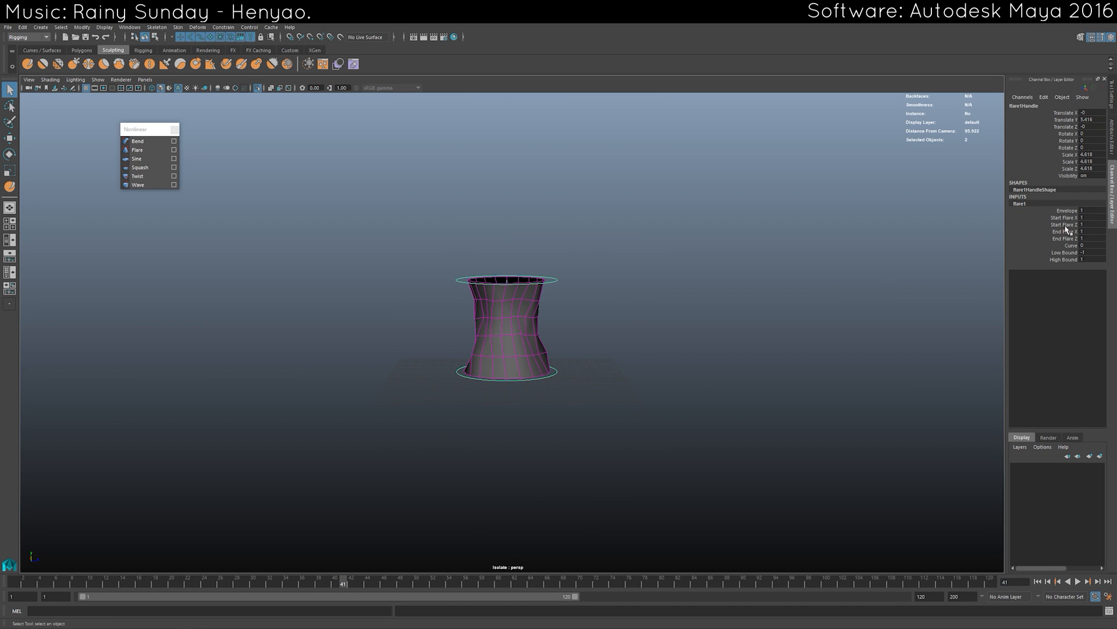
{"action": "left_click", "coordinate": [1065, 225]}
{"action": "middle_click_drag", "start_coordinate": [814, 271], "coordinate": [761, 269]}
{"action": "key", "text": "ctrl+z"}
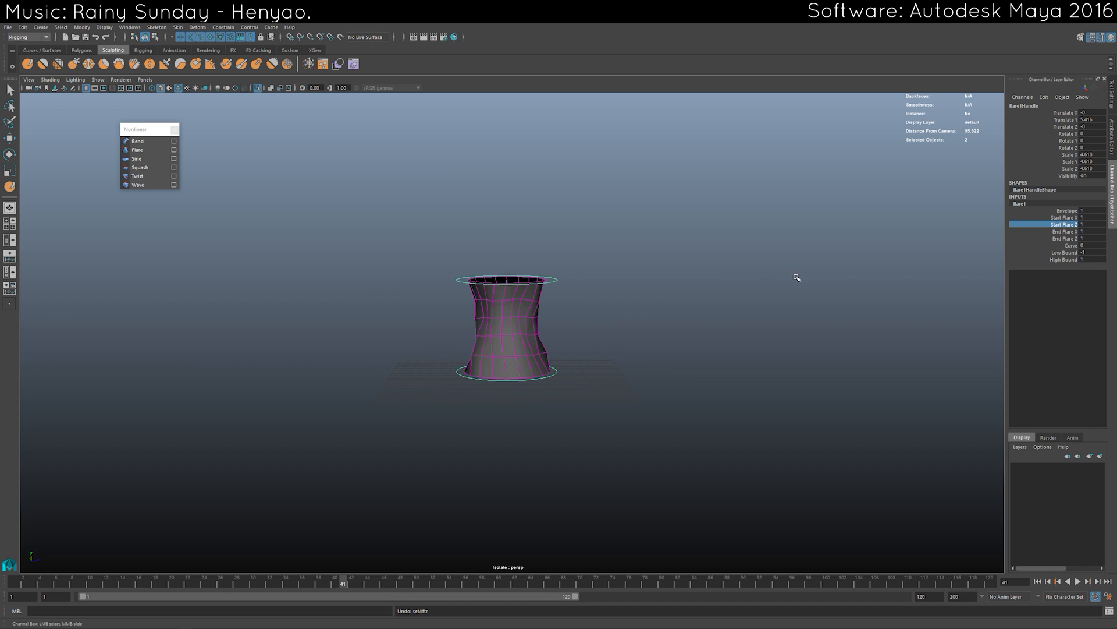
Try widening the cylinder's base with Start Flare X at 4.2 and Start Flare Z at 3.8, and undo the changes.
{"action": "left_click_drag", "start_coordinate": [797, 277], "coordinate": [806, 294], "text": "alt"}
{"action": "left_click", "coordinate": [1064, 217]}
{"action": "middle_click_drag", "start_coordinate": [652, 312], "coordinate": [681, 309]}
{"action": "left_click", "coordinate": [1069, 226]}
{"action": "left_click_drag", "start_coordinate": [573, 374], "coordinate": [567, 347], "text": "alt"}
{"action": "middle_click_drag", "start_coordinate": [566, 347], "coordinate": [613, 336]}
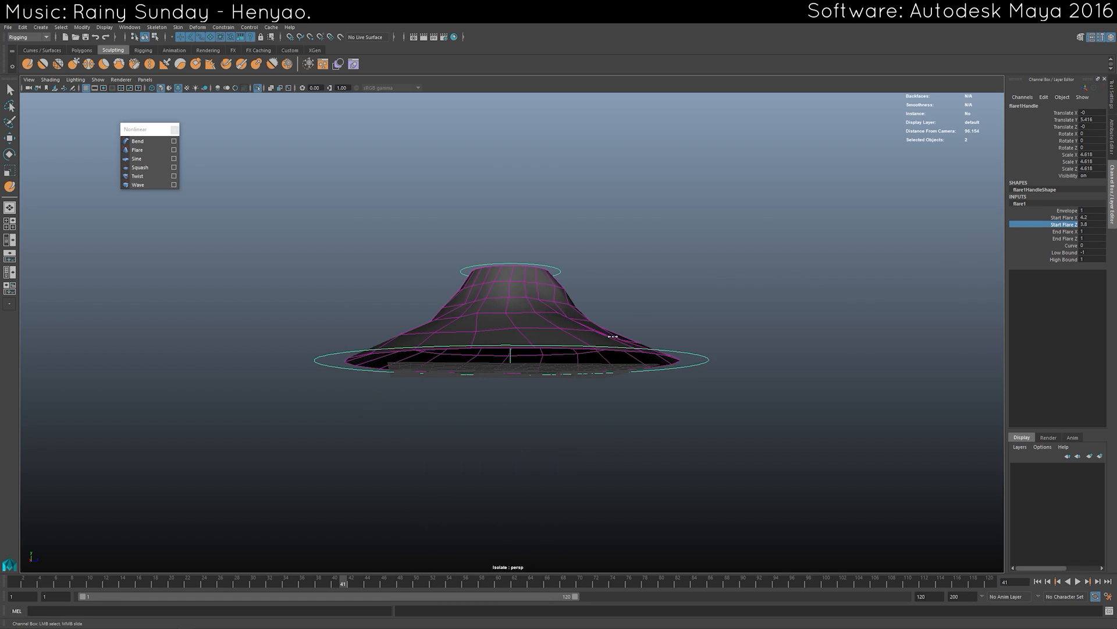
{"action": "key", "text": "z"}
{"action": "key", "text": "z"}
{"action": "key", "text": "z"}
{"action": "key", "text": "z"}
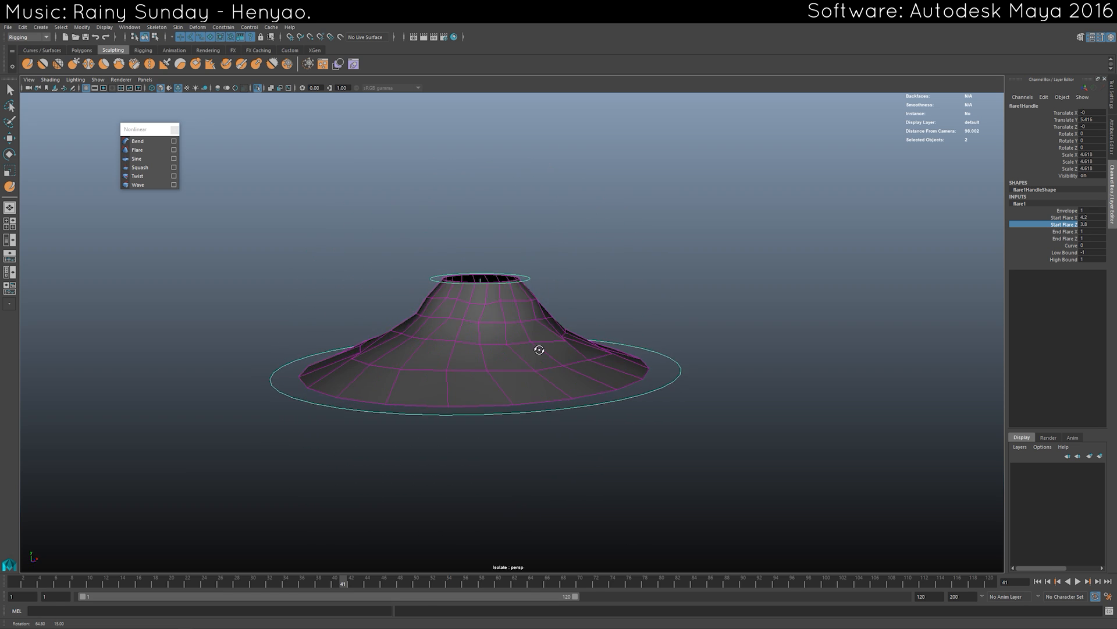
{"action": "left_click_drag", "start_coordinate": [771, 310], "coordinate": [889, 293], "text": "alt"}
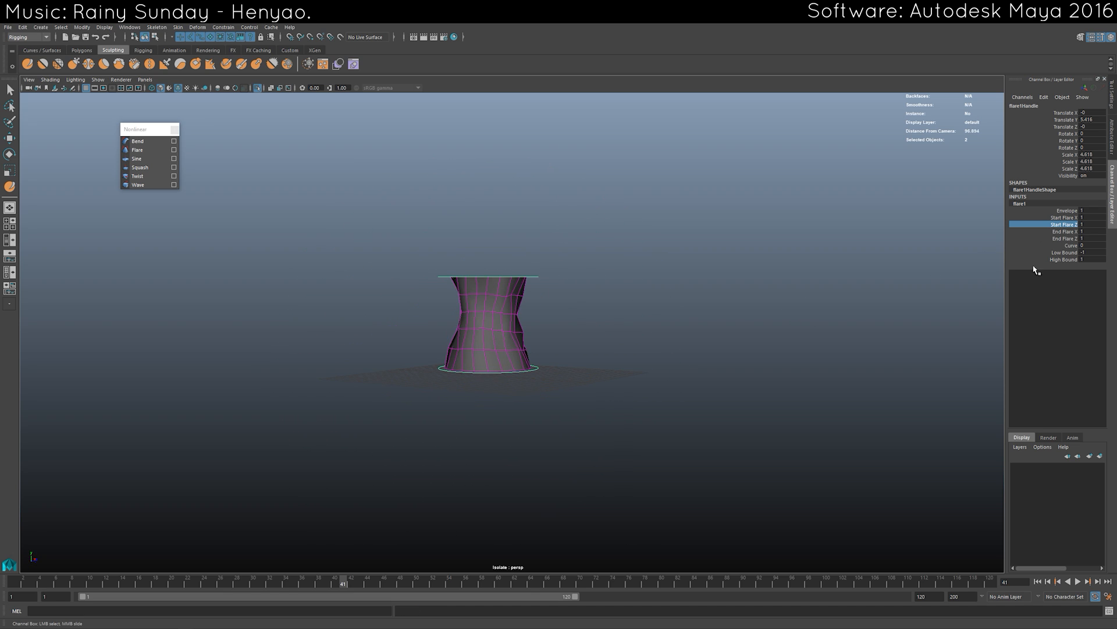
Try End Flare Z at 5 with Curve at -0.9 on the cylinder, undo the changes and clear the selection.
{"action": "left_click", "coordinate": [1064, 238]}
{"action": "middle_click_drag", "start_coordinate": [780, 287], "coordinate": [867, 284]}
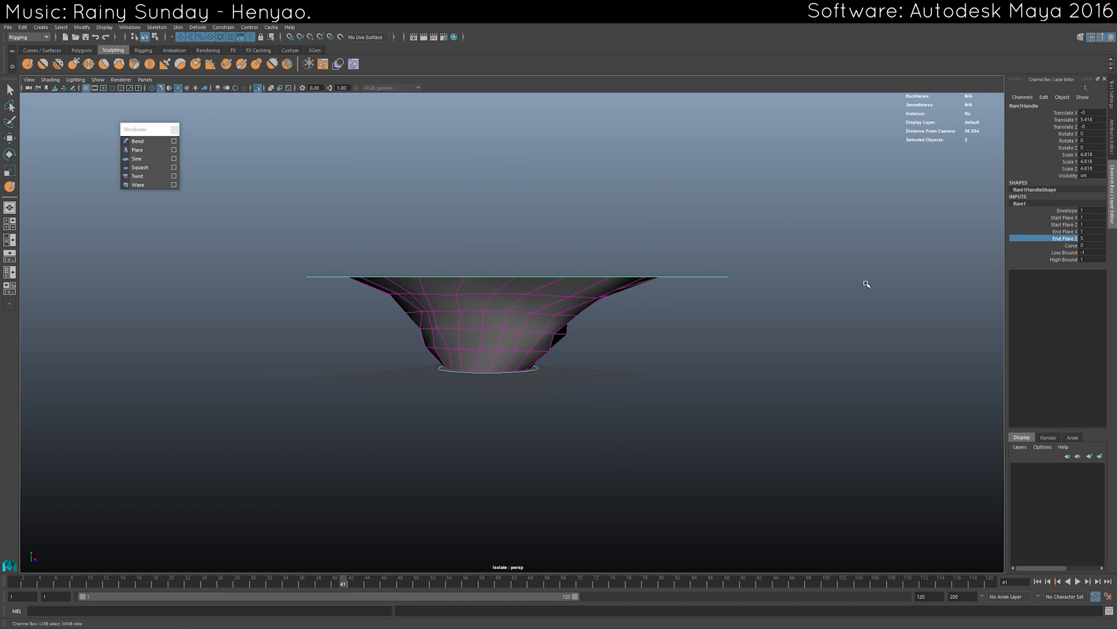
{"action": "left_click", "coordinate": [1065, 245]}
{"action": "middle_click_drag", "start_coordinate": [938, 291], "coordinate": [661, 314]}
{"action": "left_click_drag", "start_coordinate": [661, 314], "coordinate": [636, 309], "text": "alt"}
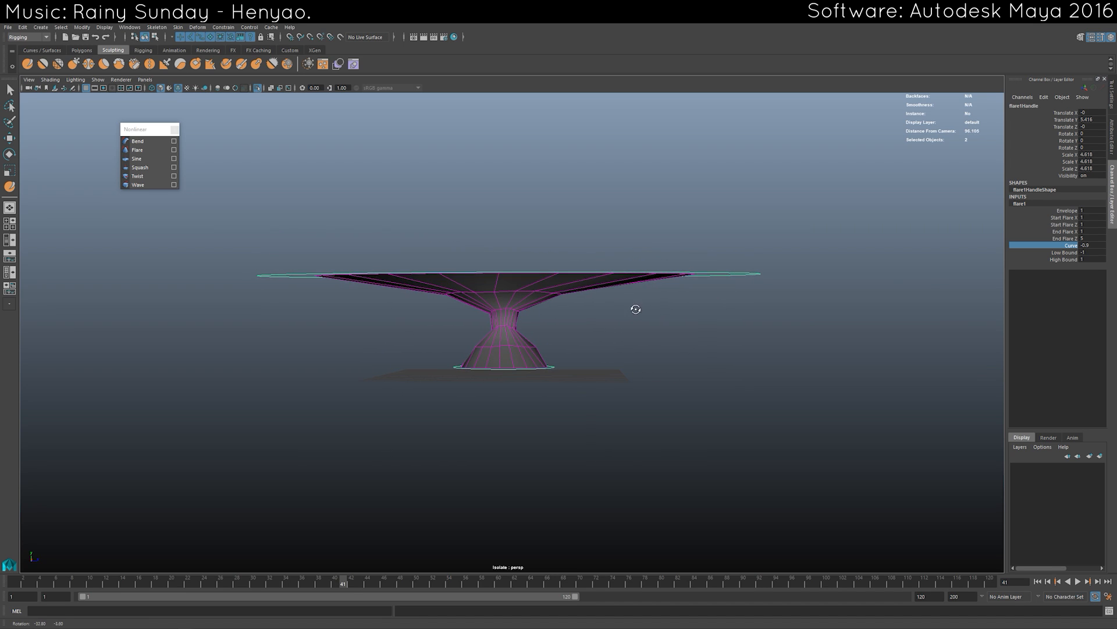
{"action": "middle_click_drag", "start_coordinate": [636, 309], "coordinate": [613, 327]}
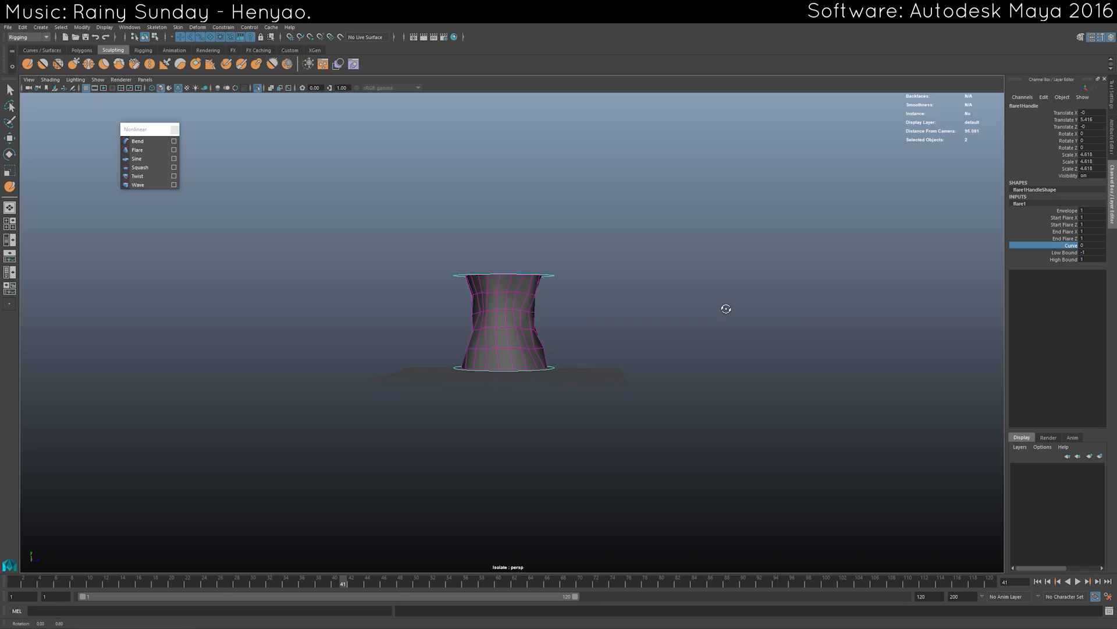
{"action": "key", "text": "q"}
{"action": "left_click", "coordinate": [654, 351]}
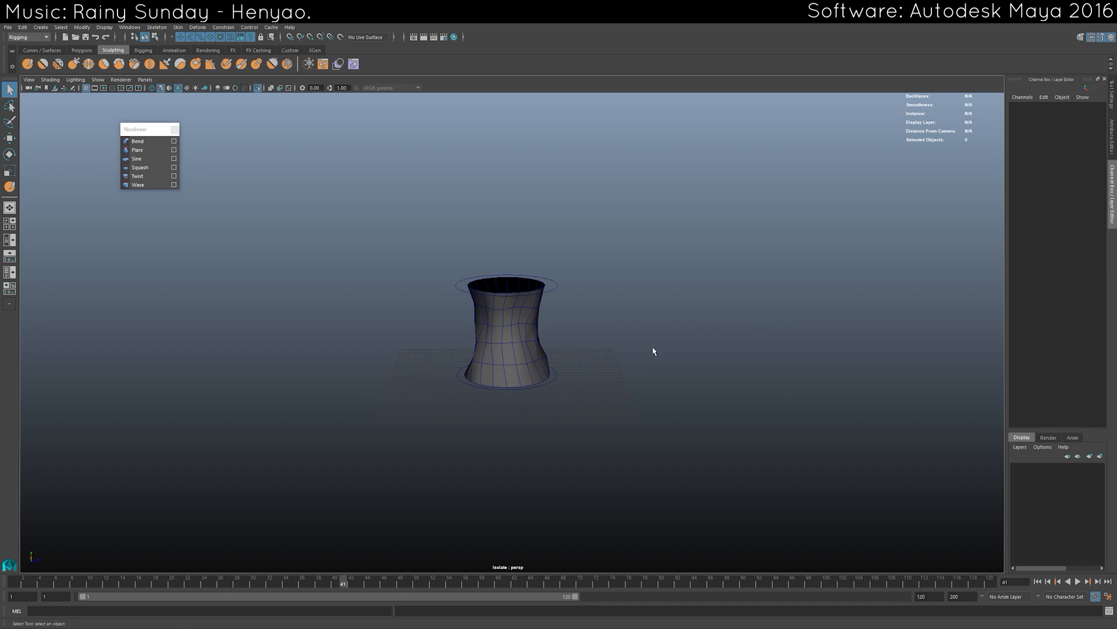
{"action": "left_click_drag", "start_coordinate": [653, 352], "coordinate": [622, 348], "text": "alt"}
{"action": "left_click", "coordinate": [546, 278]}
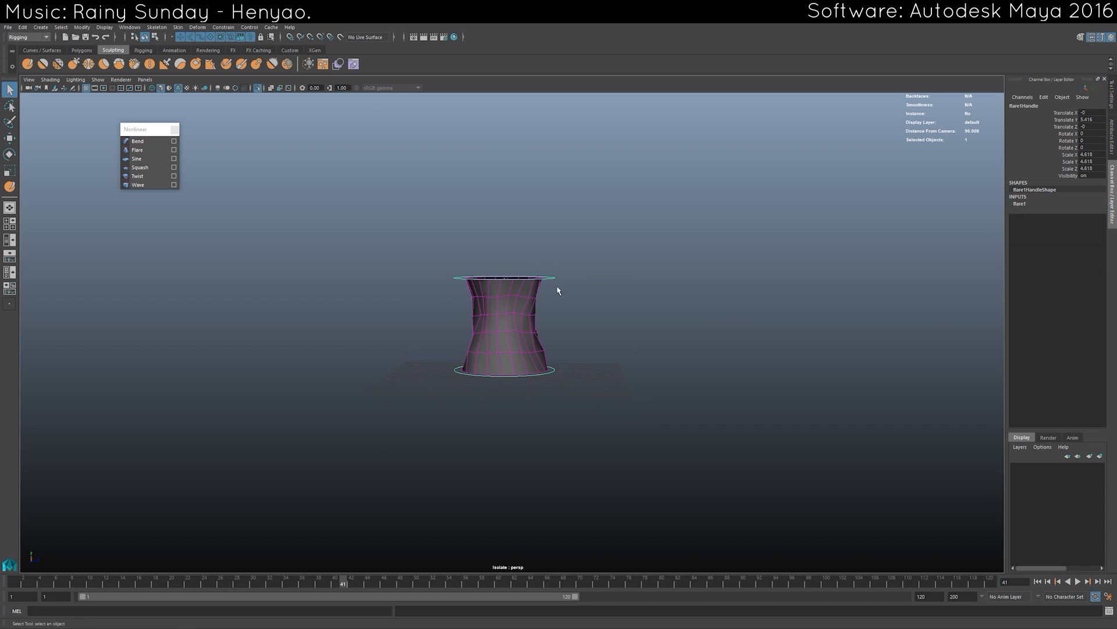
{"action": "middle_click_drag", "start_coordinate": [621, 316], "coordinate": [623, 318], "text": "alt"}
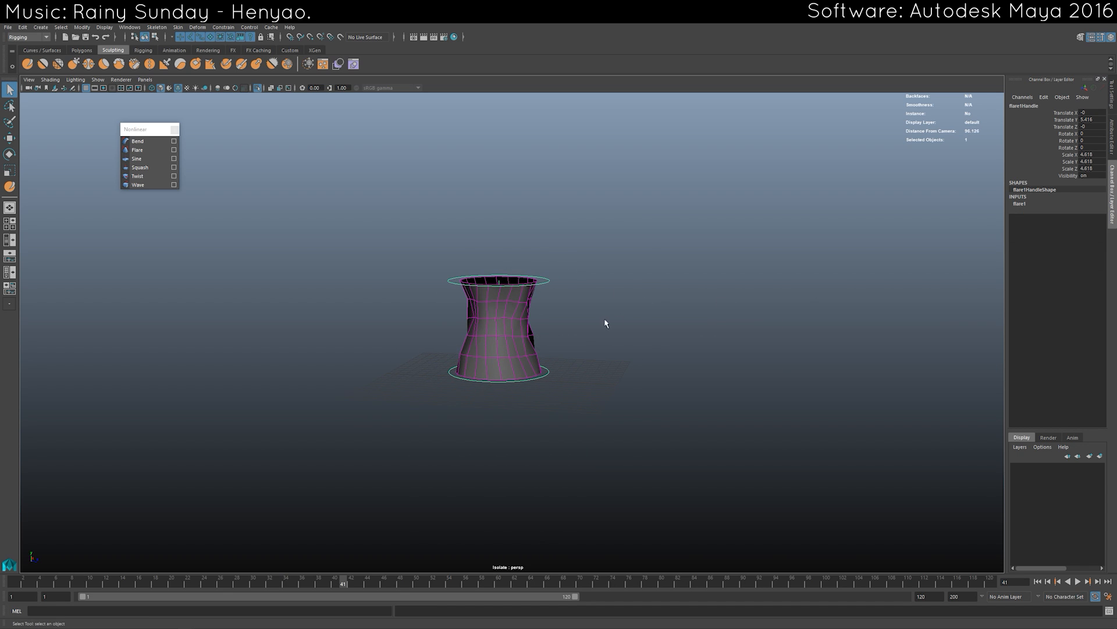
{"action": "left_click_drag", "start_coordinate": [574, 325], "coordinate": [651, 295], "text": "alt"}
{"action": "left_click", "coordinate": [652, 294]}
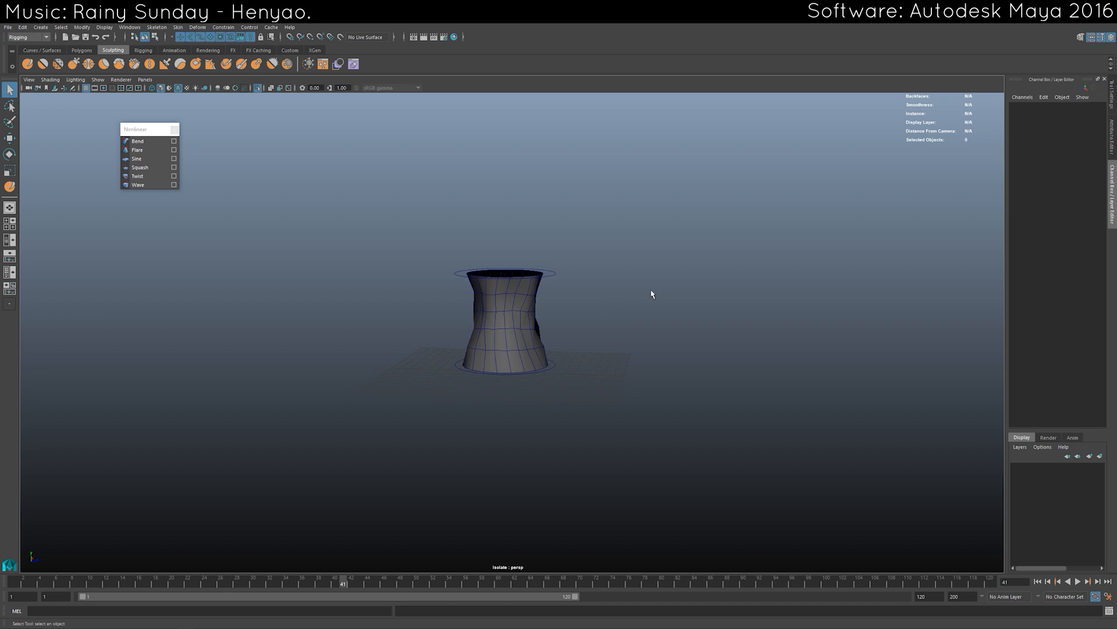
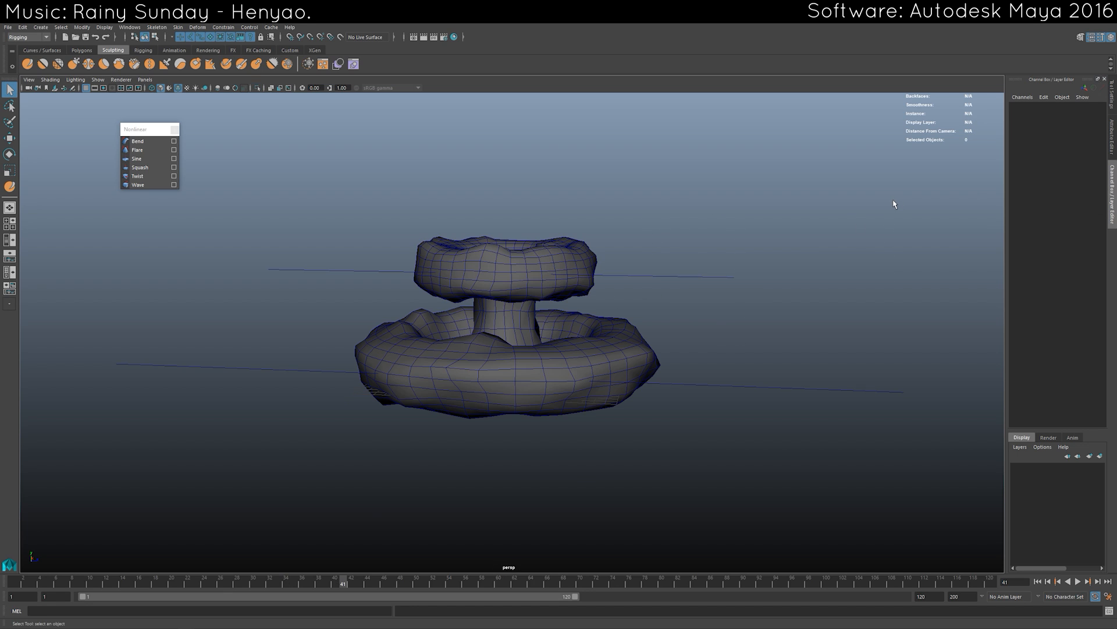
Select the flare handle inside the two rings and expand its flare input attributes.
{"action": "left_click_drag", "start_coordinate": [894, 204], "coordinate": [571, 390], "text": "alt"}
{"action": "left_click_drag", "start_coordinate": [570, 389], "coordinate": [564, 357], "text": "alt"}
{"action": "left_click_drag", "start_coordinate": [452, 280], "coordinate": [495, 288], "text": "alt"}
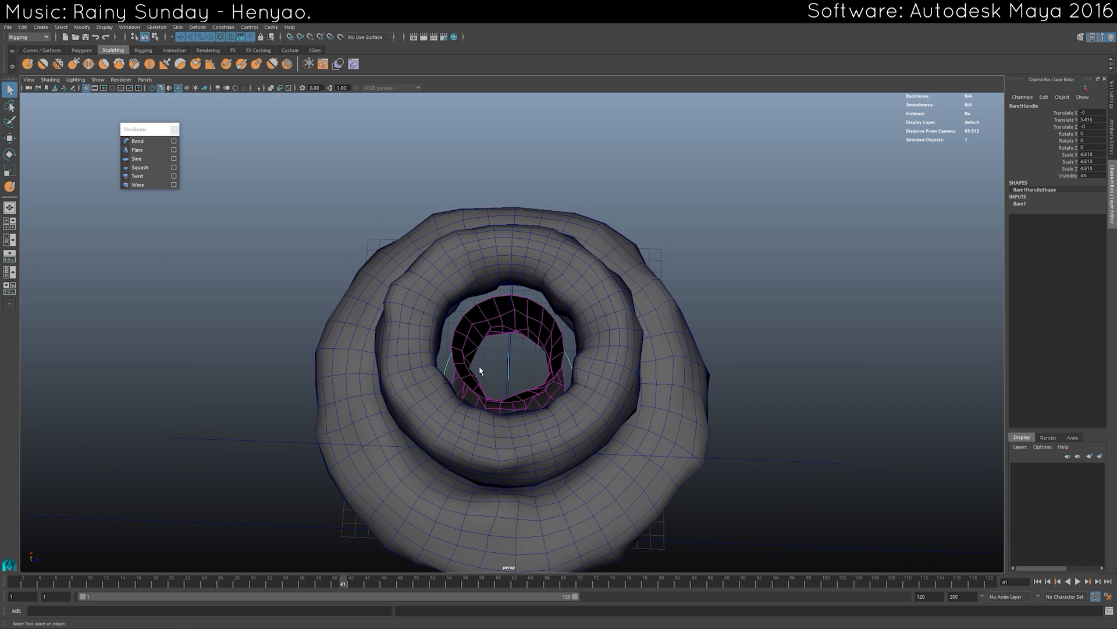
{"action": "left_click", "coordinate": [1023, 204]}
{"action": "left_click_drag", "start_coordinate": [898, 259], "coordinate": [899, 249], "text": "alt"}
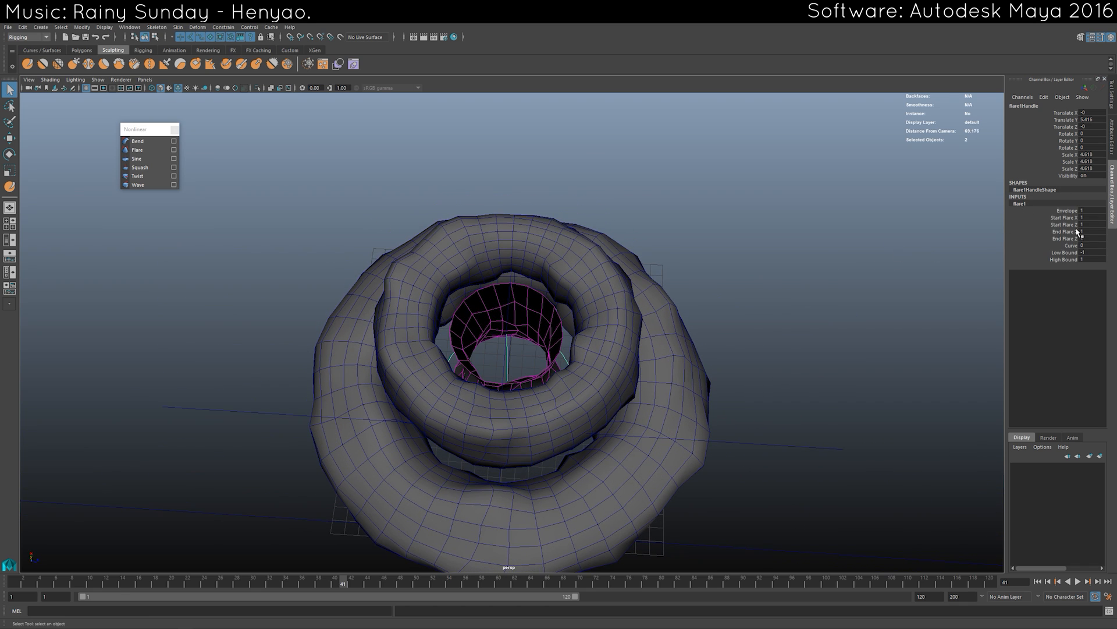
Try Start Flare X at 1.7 on the central cylinder and undo it.
{"action": "left_click", "coordinate": [1068, 224]}
{"action": "left_click", "coordinate": [1068, 219]}
{"action": "middle_click_drag", "start_coordinate": [808, 253], "coordinate": [779, 248]}
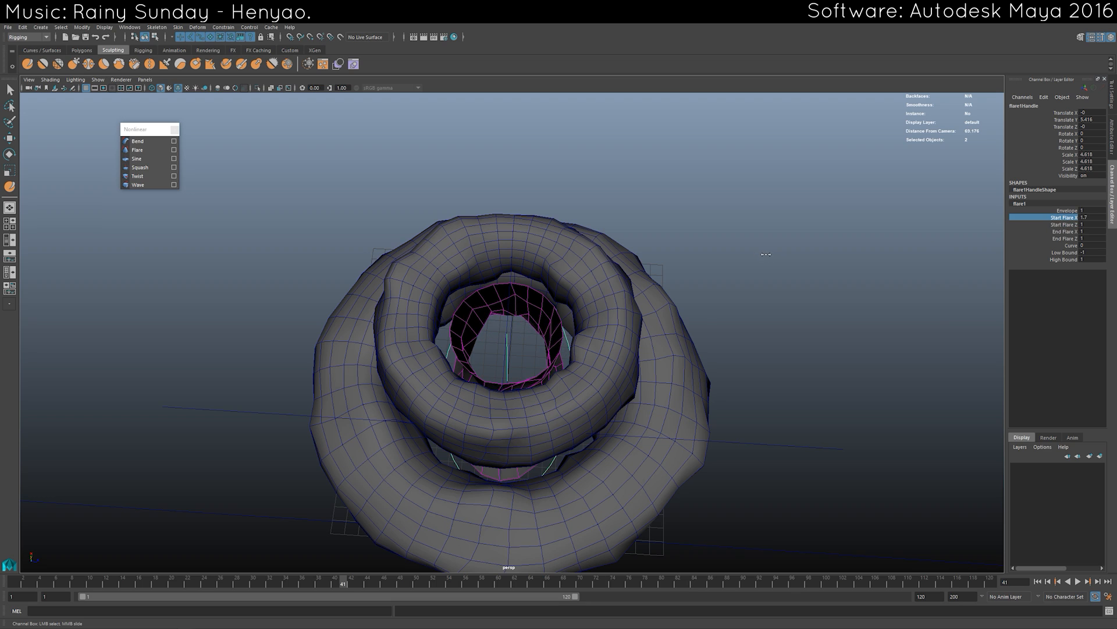
{"action": "key", "text": "ctrl+z"}
Widen the cylinder's upper end by setting End Flare X to 1.3 and End Flare Z to 1.5.
{"action": "left_click", "coordinate": [1065, 231]}
{"action": "middle_click_drag", "start_coordinate": [564, 256], "coordinate": [614, 257]}
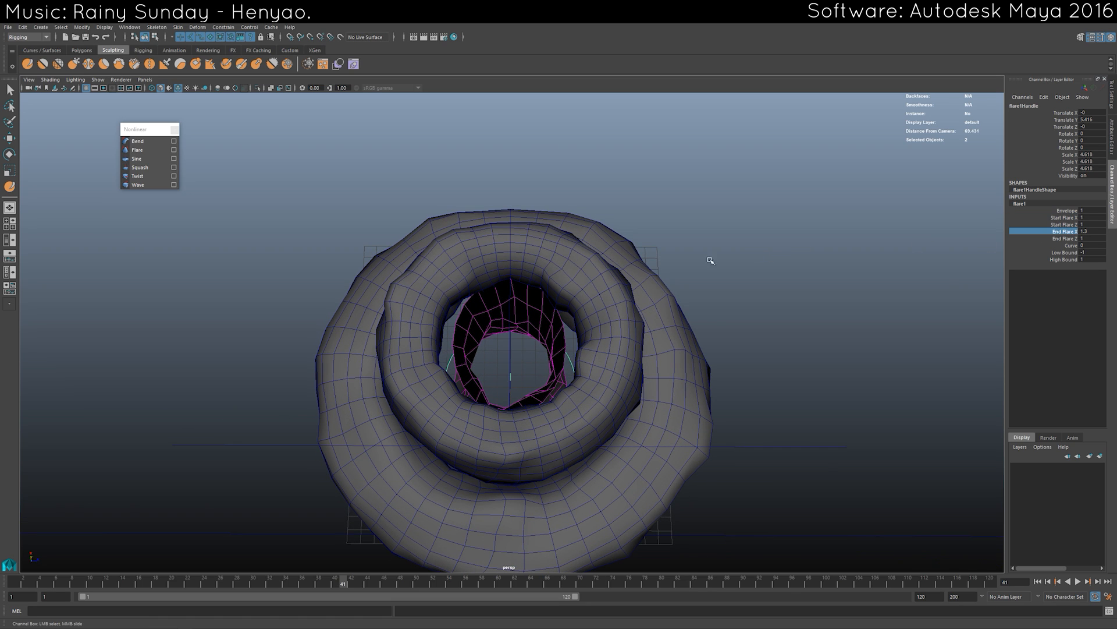
{"action": "left_click", "coordinate": [1056, 239]}
{"action": "middle_click_drag", "start_coordinate": [788, 265], "coordinate": [790, 266]}
Widen the cylinder's base by setting Start Flare Z to 1.9 and Start Flare X to 1.5.
{"action": "left_click_drag", "start_coordinate": [628, 301], "coordinate": [650, 229], "text": "alt"}
{"action": "left_click_drag", "start_coordinate": [553, 240], "coordinate": [544, 272], "text": "alt"}
{"action": "left_click", "coordinate": [1065, 224]}
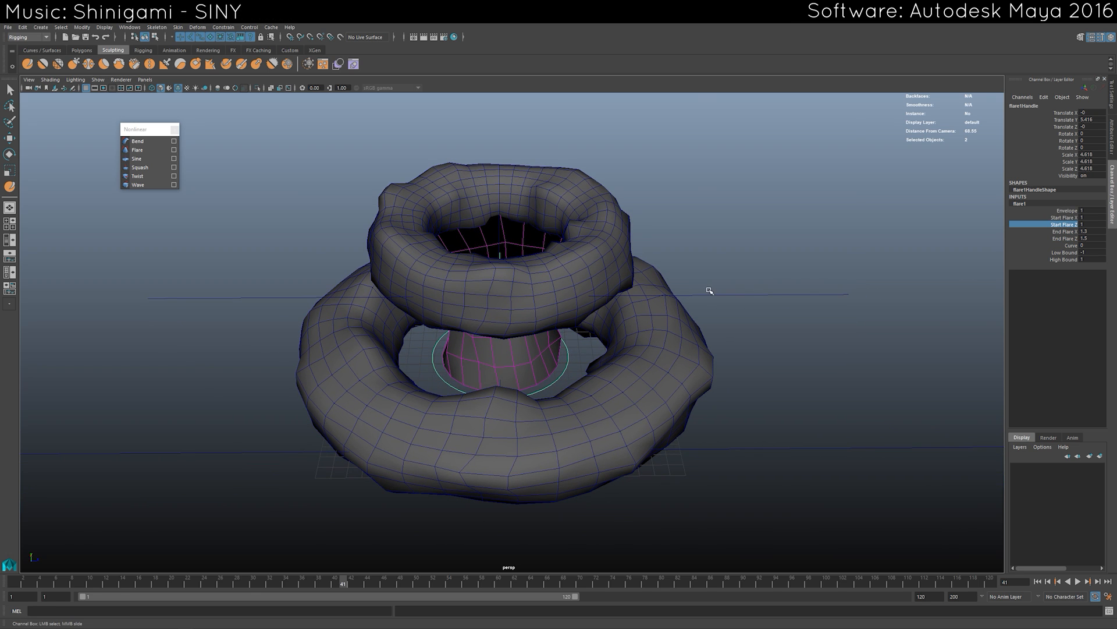
{"action": "middle_click_drag", "start_coordinate": [711, 289], "coordinate": [713, 290]}
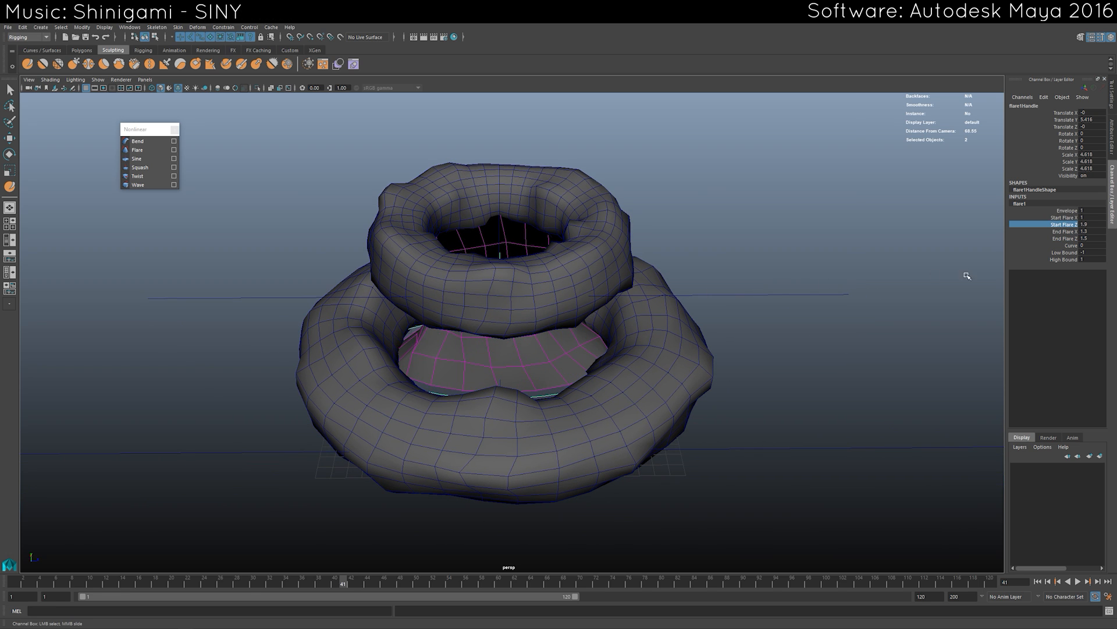
{"action": "left_click", "coordinate": [1065, 217]}
{"action": "left_click_drag", "start_coordinate": [807, 301], "coordinate": [681, 294], "text": "alt"}
{"action": "middle_click_drag", "start_coordinate": [681, 294], "coordinate": [667, 297]}
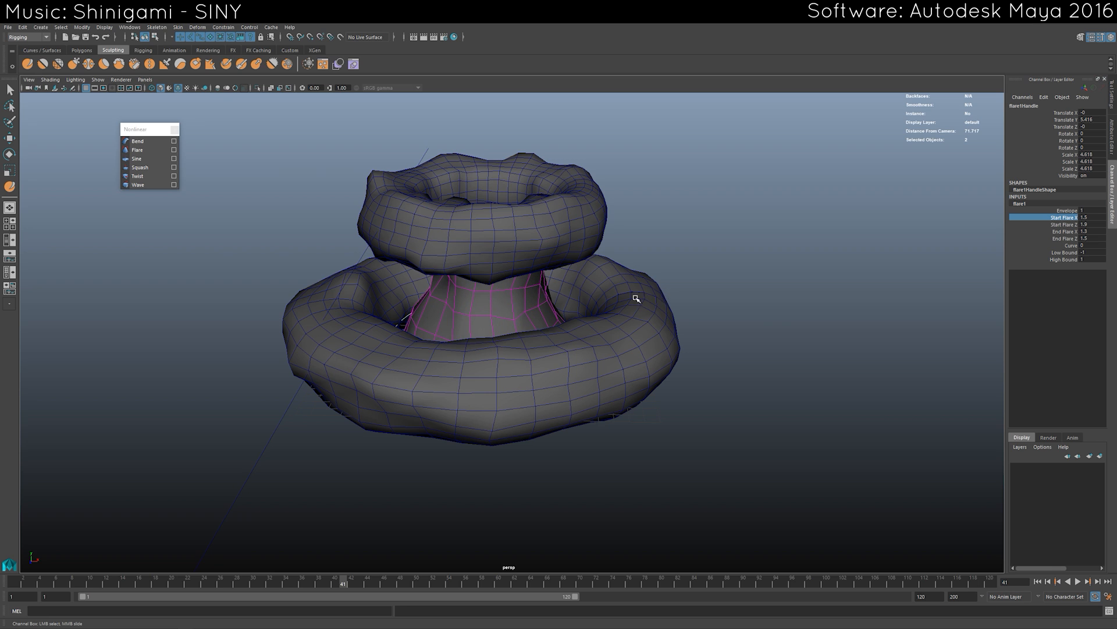
Pinch the cylinder's waist with a flare Curve of -0.6 and raise Start Flare X to 2.
{"action": "left_click_drag", "start_coordinate": [637, 298], "coordinate": [706, 287], "text": "alt"}
{"action": "left_click", "coordinate": [1071, 245]}
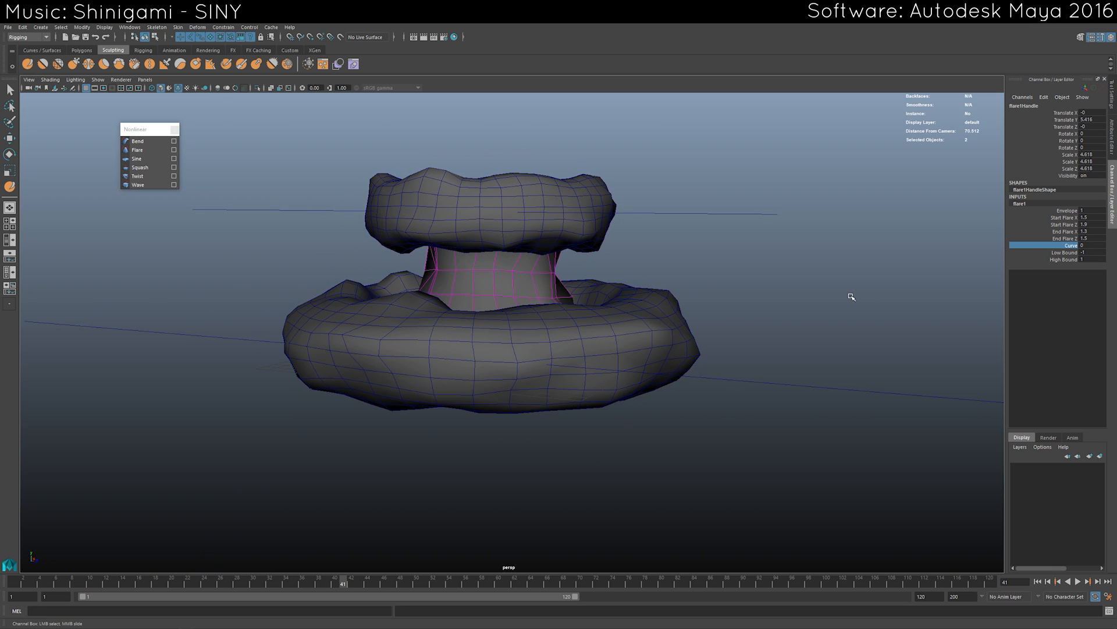
{"action": "middle_click_drag", "start_coordinate": [851, 297], "coordinate": [846, 296]}
{"action": "left_click_drag", "start_coordinate": [846, 295], "coordinate": [700, 217], "text": "alt"}
{"action": "left_click", "coordinate": [1069, 217]}
{"action": "middle_click_drag", "start_coordinate": [840, 291], "coordinate": [841, 291]}
{"action": "left_click_drag", "start_coordinate": [679, 266], "coordinate": [653, 326], "text": "alt"}
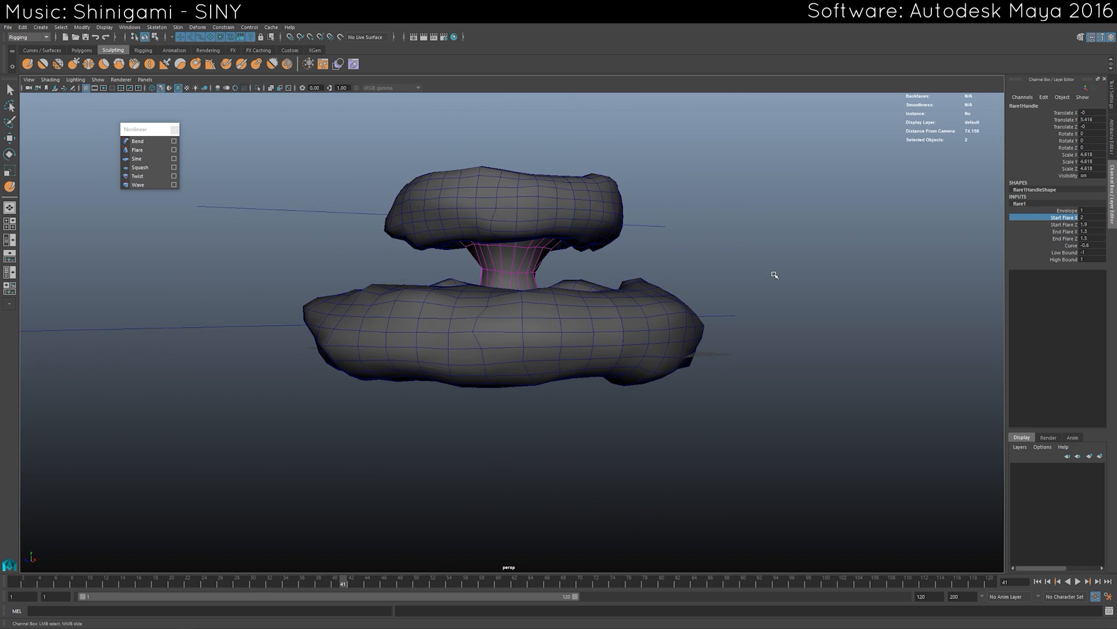
At frame 58, group the cylinder with its flare handle and scale the group in Y to 1.141 to meet the upper ring.
{"action": "left_click", "coordinate": [773, 274]}
{"action": "left_click_drag", "start_coordinate": [575, 247], "coordinate": [550, 272]}
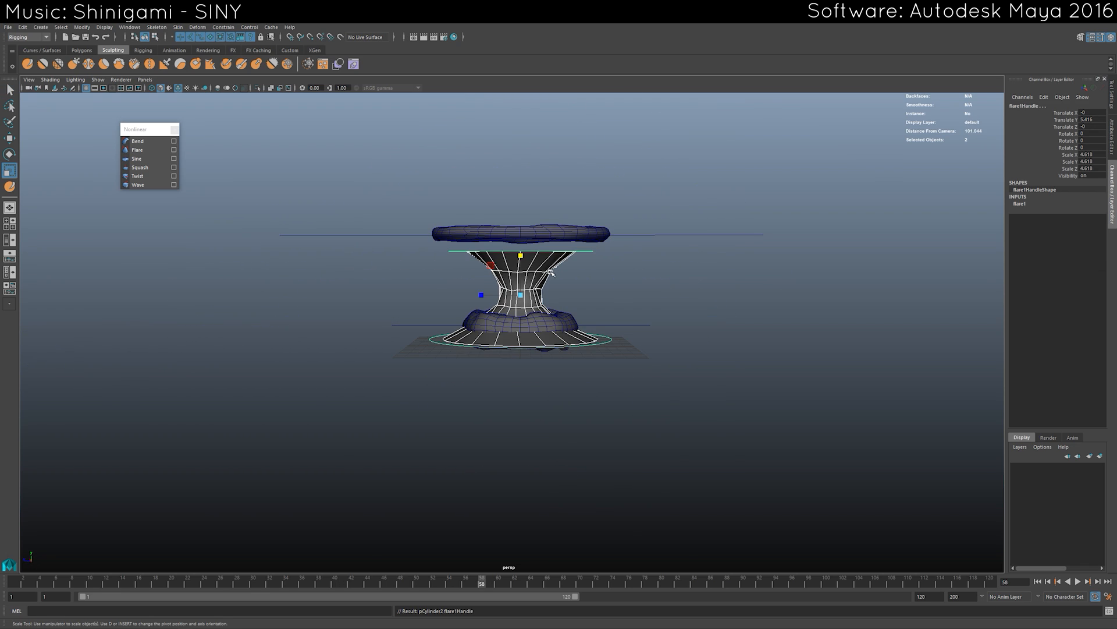
{"action": "key", "text": "ctrl+g"}
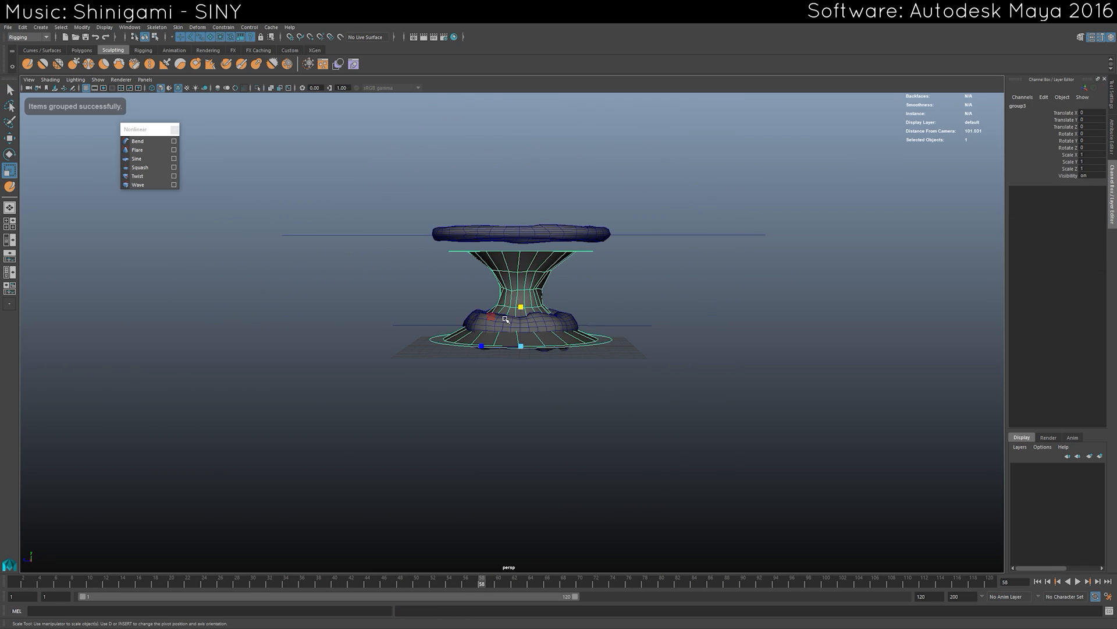
{"action": "left_click_drag", "start_coordinate": [523, 307], "coordinate": [524, 303]}
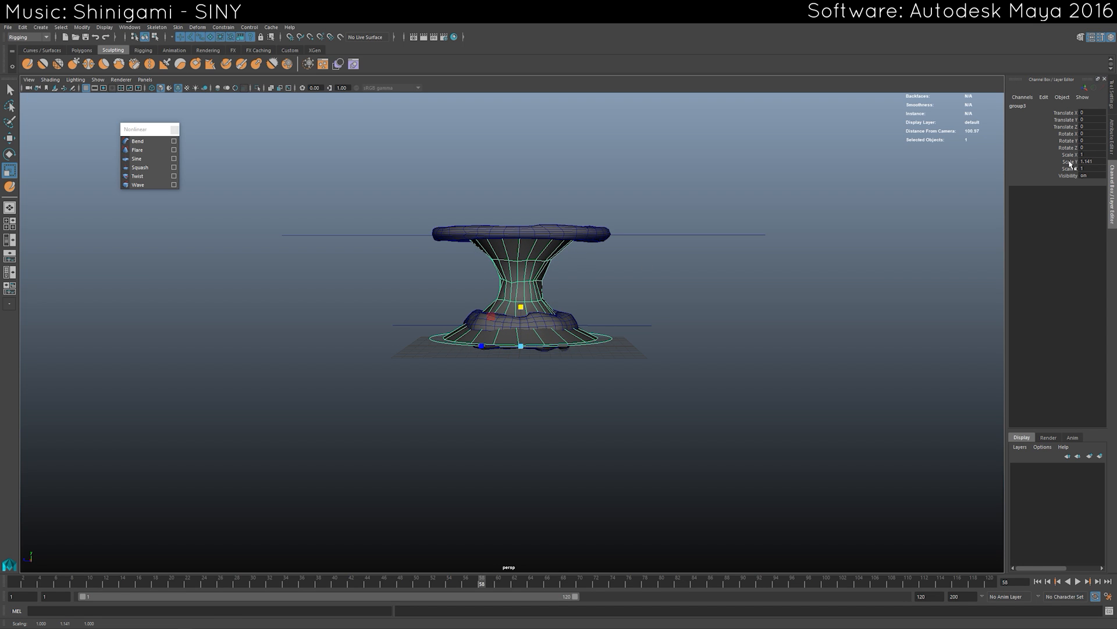
Check the stretched column against the rings and key the group's Scale Y at frame 58.
{"action": "left_click_drag", "start_coordinate": [717, 224], "coordinate": [691, 252], "text": "alt"}
{"action": "left_click_drag", "start_coordinate": [522, 175], "coordinate": [519, 216], "text": "alt"}
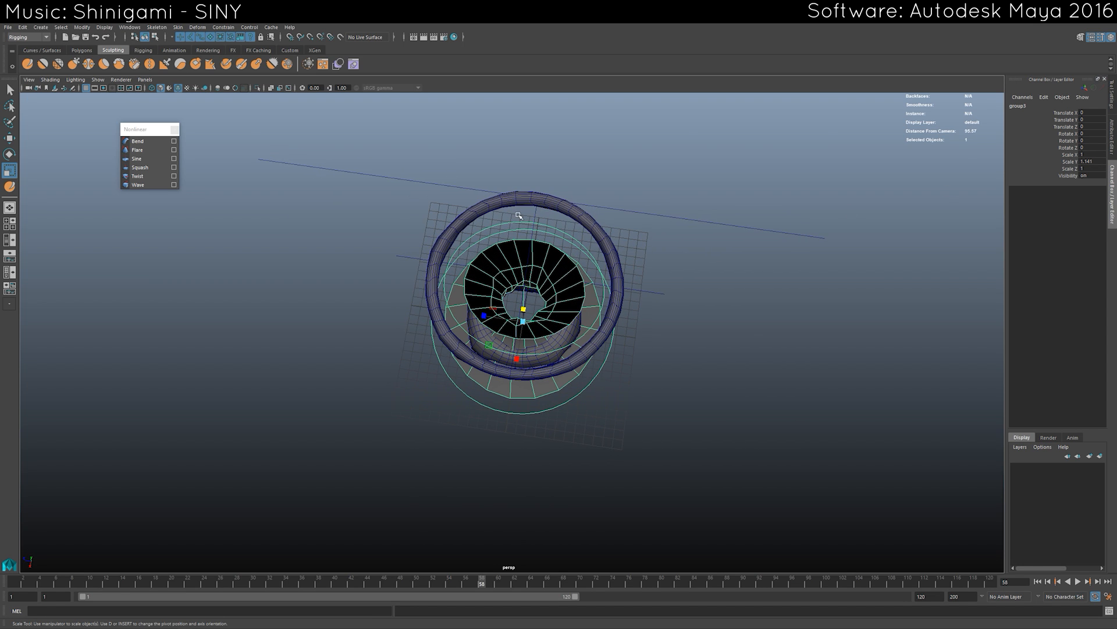
{"action": "left_click_drag", "start_coordinate": [567, 251], "coordinate": [574, 200], "text": "alt"}
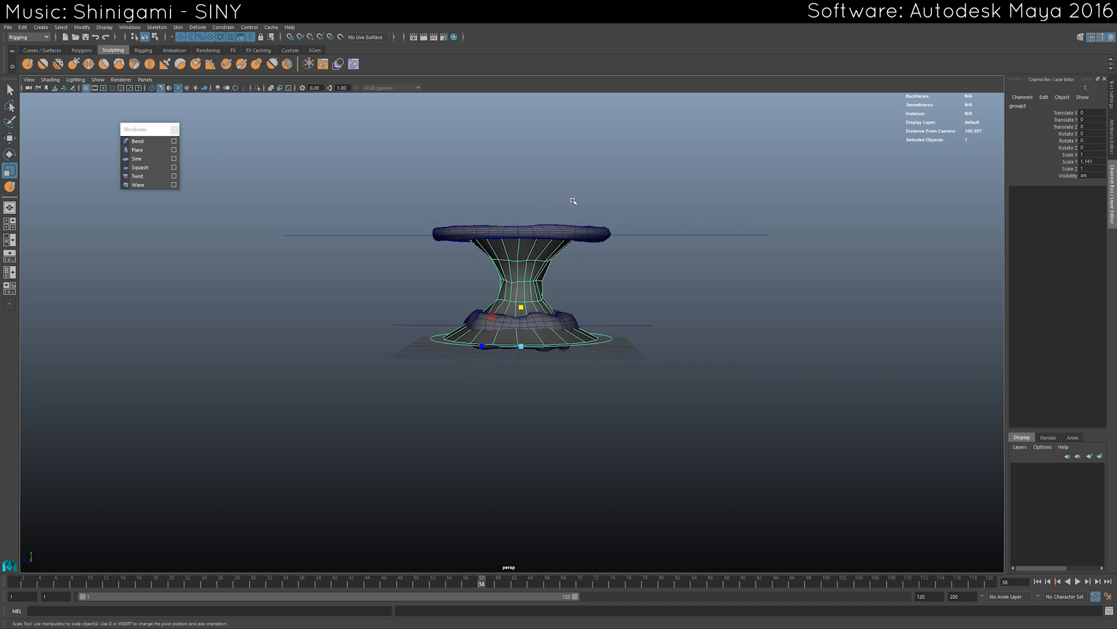
{"action": "right_click", "coordinate": [1082, 165]}
{"action": "left_click", "coordinate": [1031, 178]}
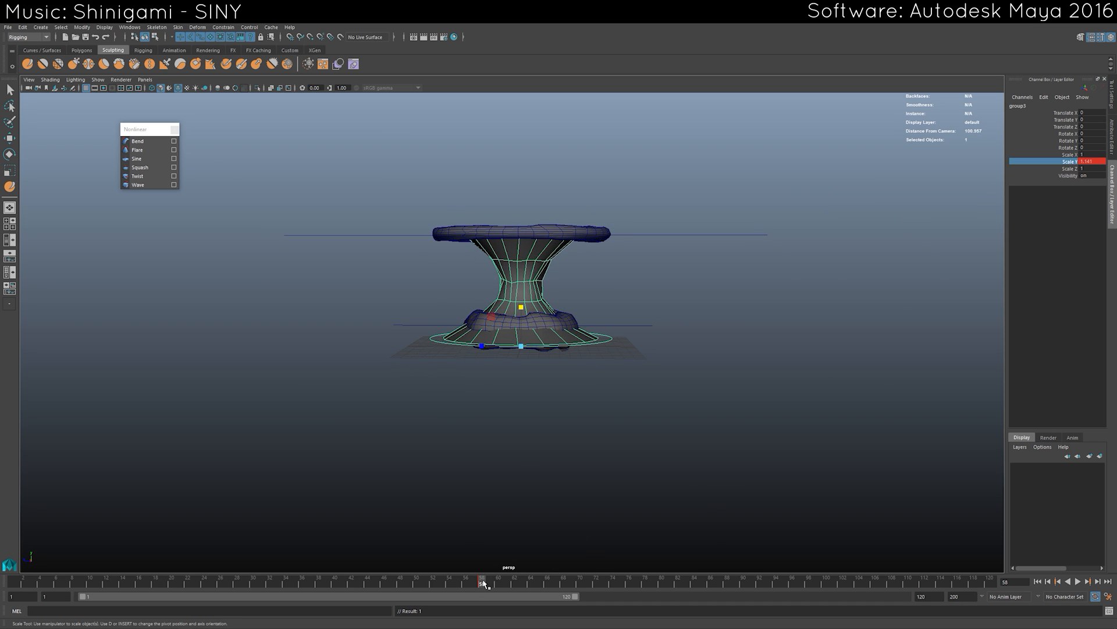
Go to frame 20 and flatten the cylinder group to a keyed Scale Y of 0.125.
{"action": "mouse_move", "coordinate": [483, 582]}
{"action": "left_mouse_down"}
{"action": "mouse_move", "coordinate": [267, 585]}
{"action": "mouse_move", "coordinate": [211, 600]}
{"action": "left_mouse_up"}
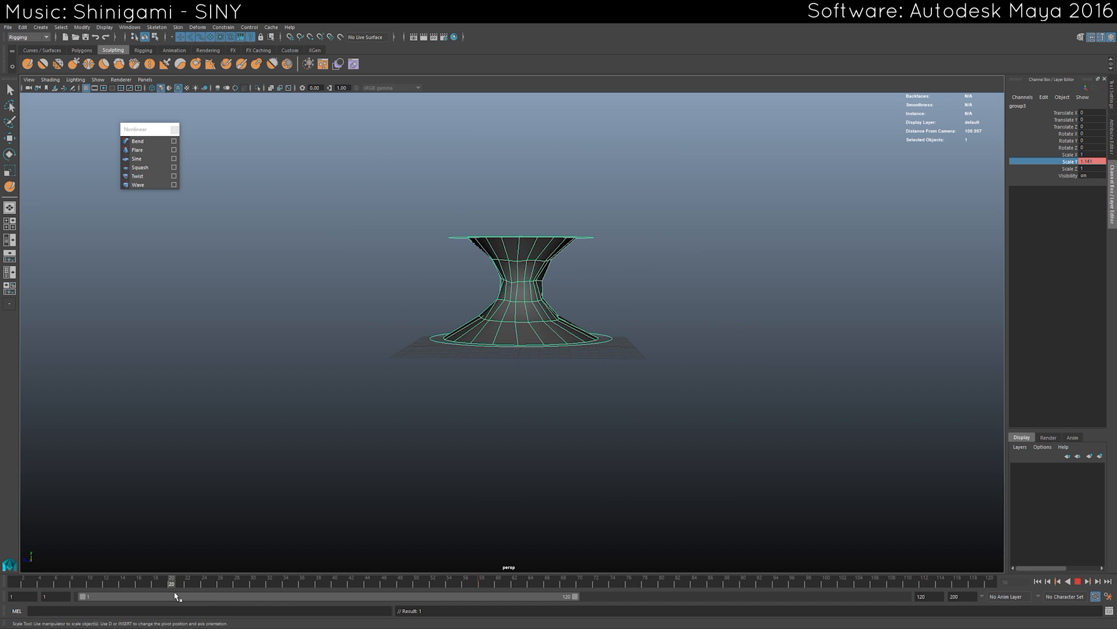
{"action": "left_click_drag", "start_coordinate": [525, 307], "coordinate": [497, 322]}
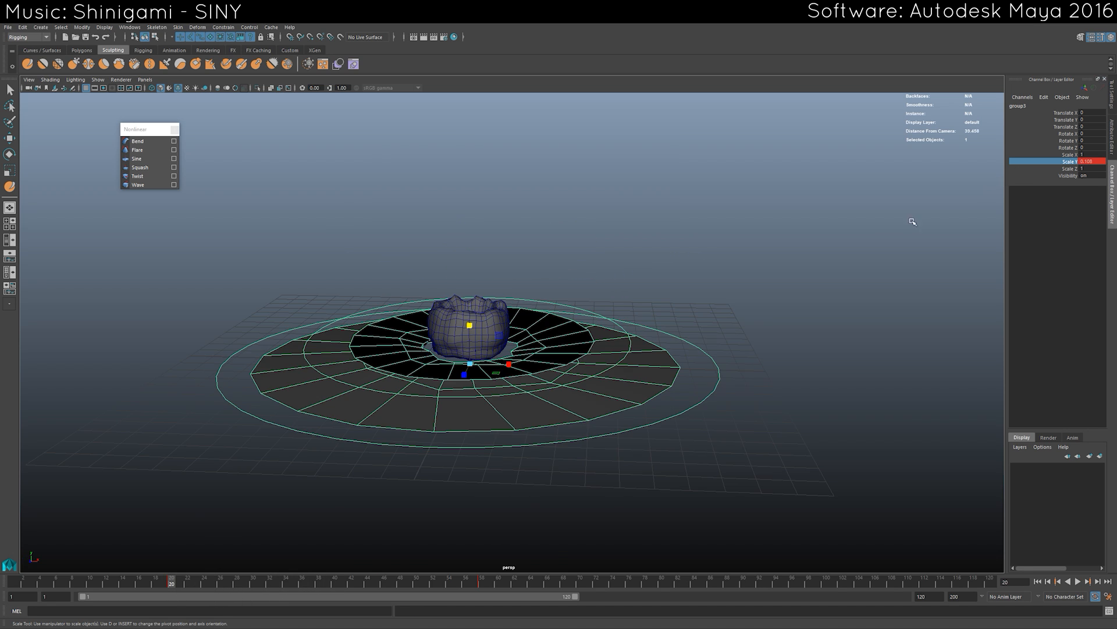
{"action": "left_click_drag", "start_coordinate": [912, 222], "coordinate": [536, 326], "text": "alt"}
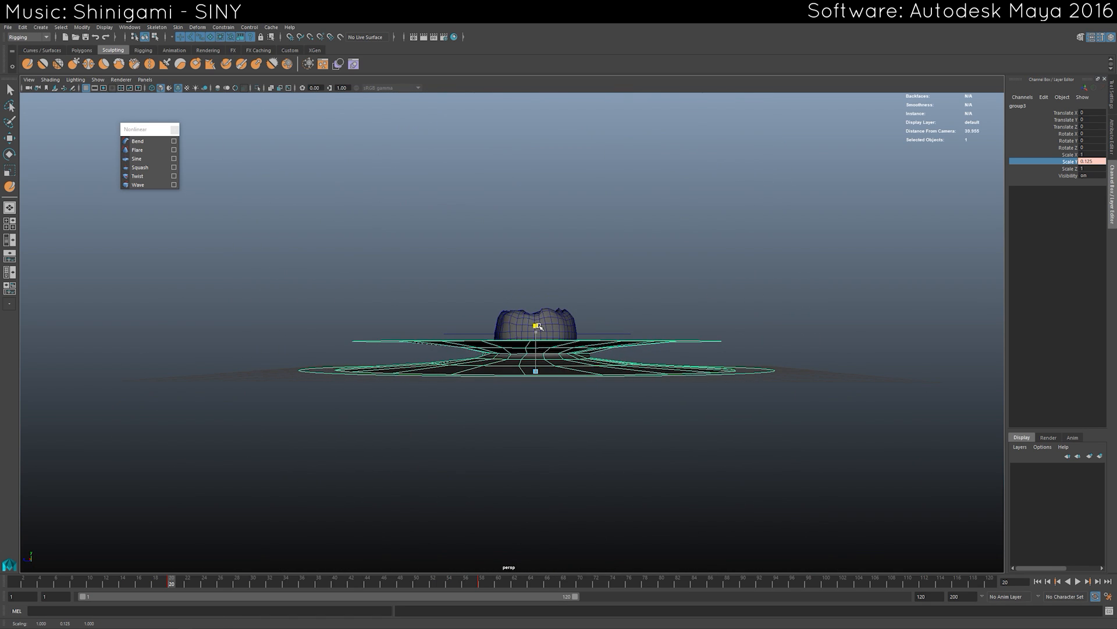
{"action": "scroll", "coordinate": [547, 342], "scroll_direction": "down", "scroll_amount": 3}
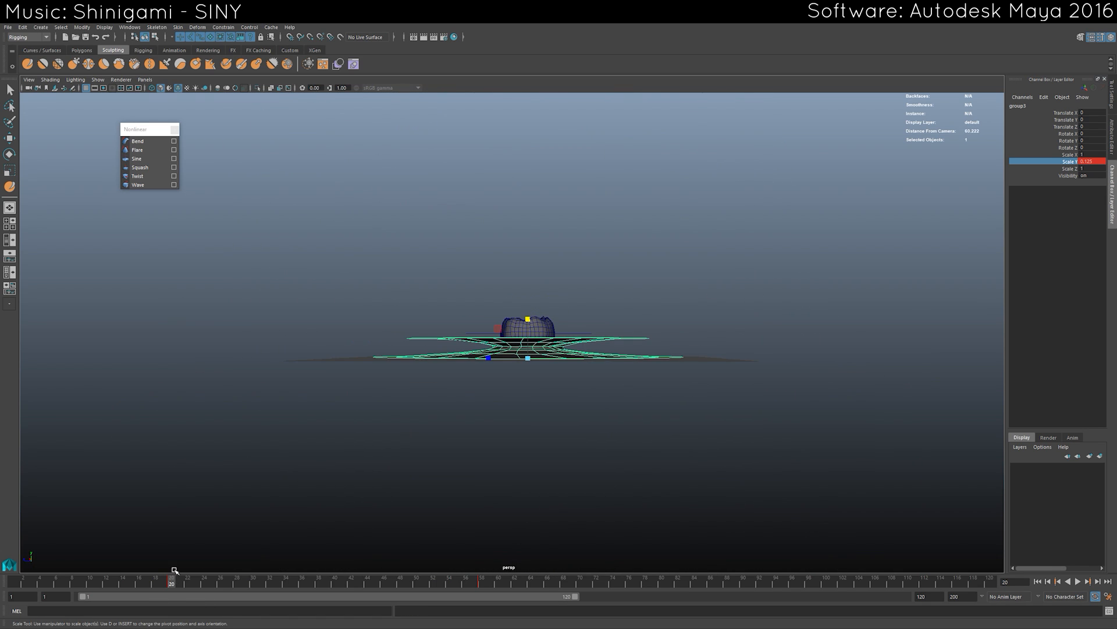
Go to frame 37 and open the Graph Editor beneath the perspective view with the group's Scale Y curve.
{"action": "left_click_drag", "start_coordinate": [176, 582], "coordinate": [312, 582]}
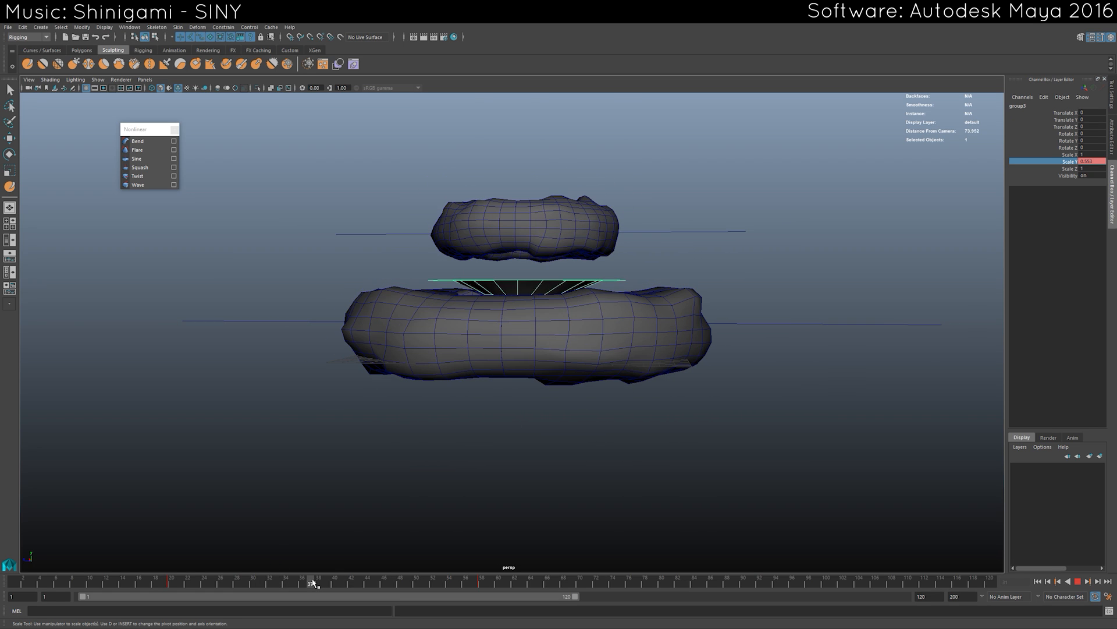
{"action": "scroll", "coordinate": [402, 494], "scroll_direction": "down", "scroll_amount": 2}
{"action": "left_click", "coordinate": [10, 256]}
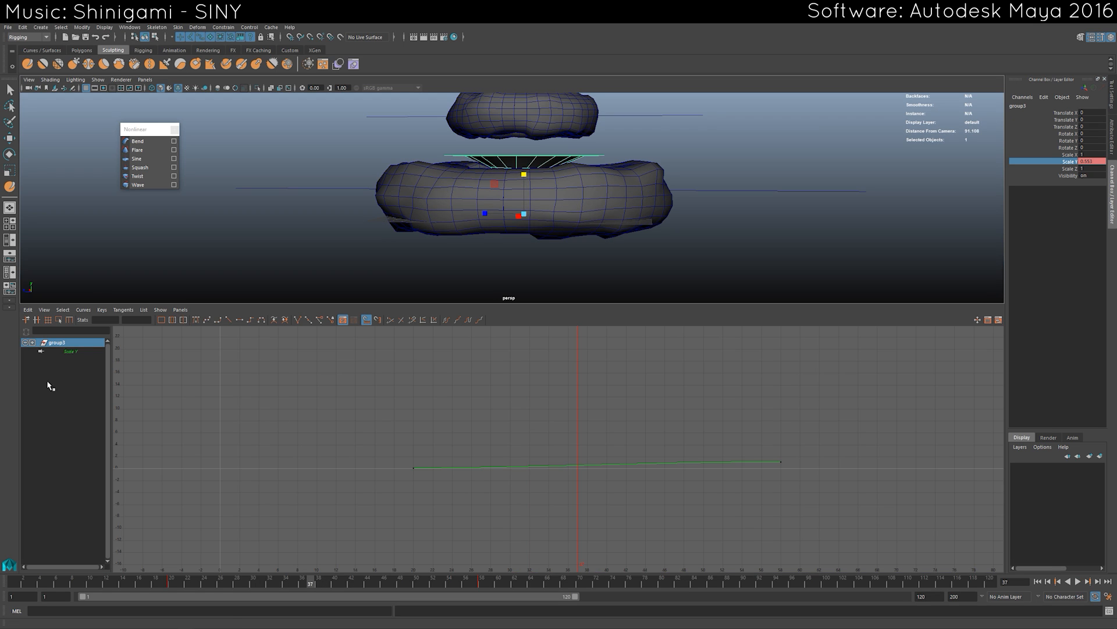
Give the column group's Scale Y curve weighted tangents, then break the tangents and free their weights on both keys.
{"action": "left_click", "coordinate": [74, 352]}
{"action": "key", "text": "f"}
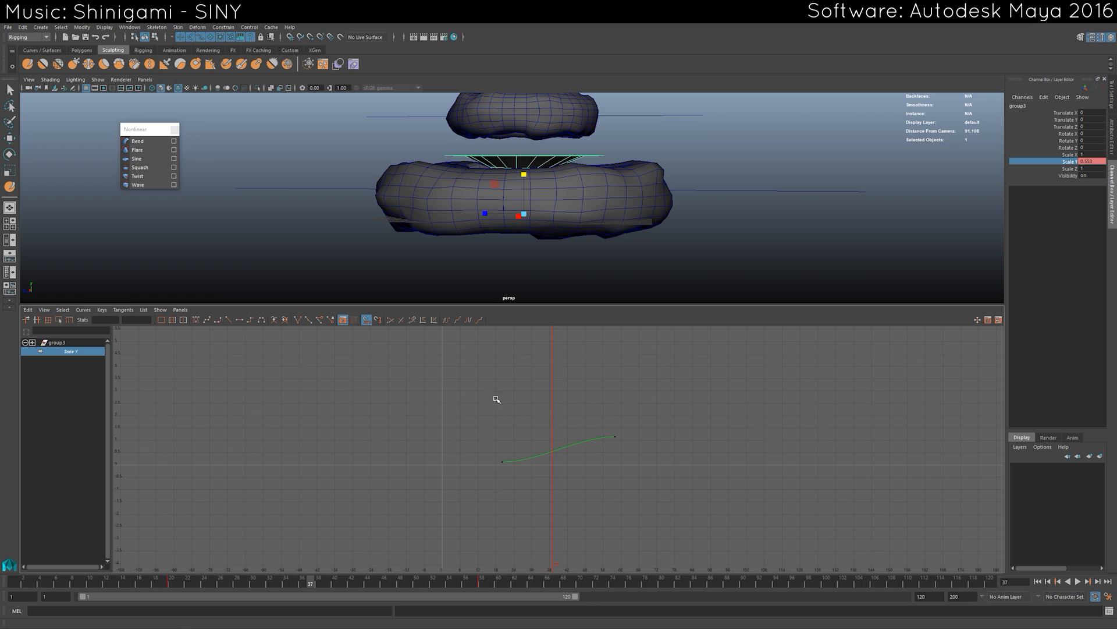
{"action": "left_click_drag", "start_coordinate": [445, 398], "coordinate": [692, 533]}
{"action": "right_click", "coordinate": [609, 442]}
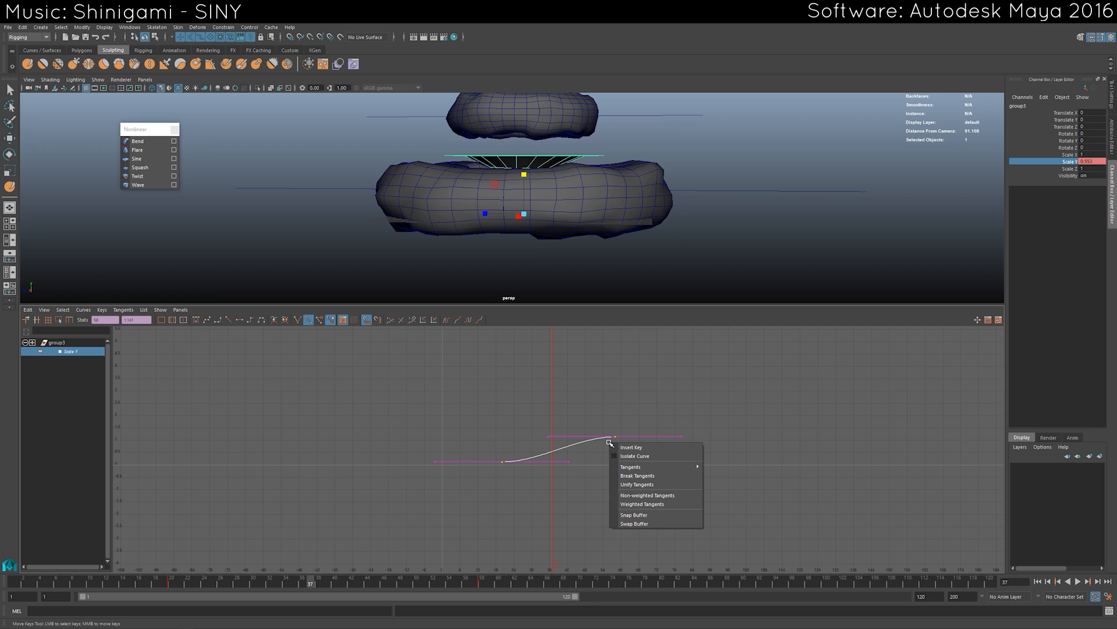
{"action": "left_click", "coordinate": [640, 504]}
{"action": "left_click", "coordinate": [298, 322]}
{"action": "left_click", "coordinate": [319, 319]}
{"action": "key", "text": "f"}
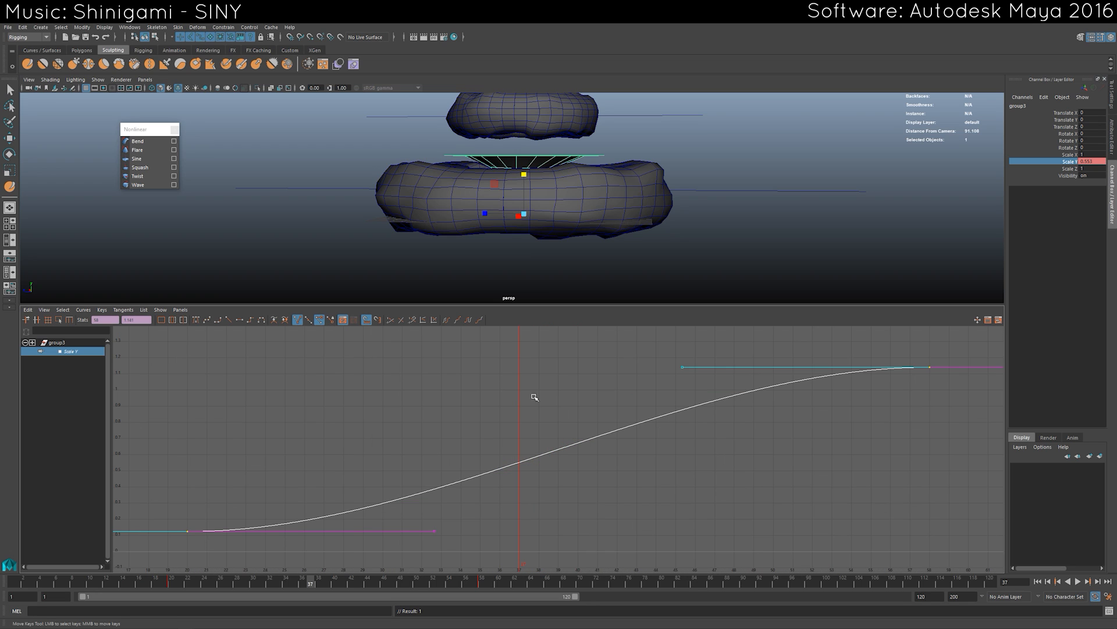
Examine the upper ring group's Translate Y curve as a reference for the column's growth.
{"action": "scroll", "coordinate": [571, 259], "scroll_direction": "down", "scroll_amount": 4}
{"action": "left_click_drag", "start_coordinate": [571, 261], "coordinate": [563, 259], "text": "alt"}
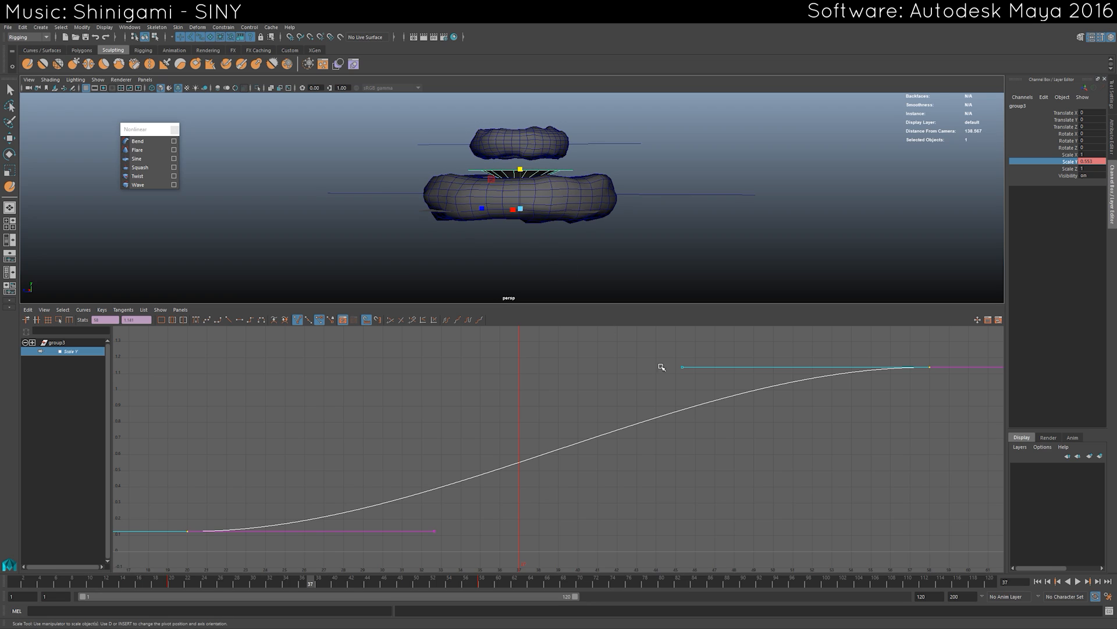
{"action": "scroll", "coordinate": [586, 407], "scroll_direction": "down", "scroll_amount": 4}
{"action": "left_click", "coordinate": [534, 150]}
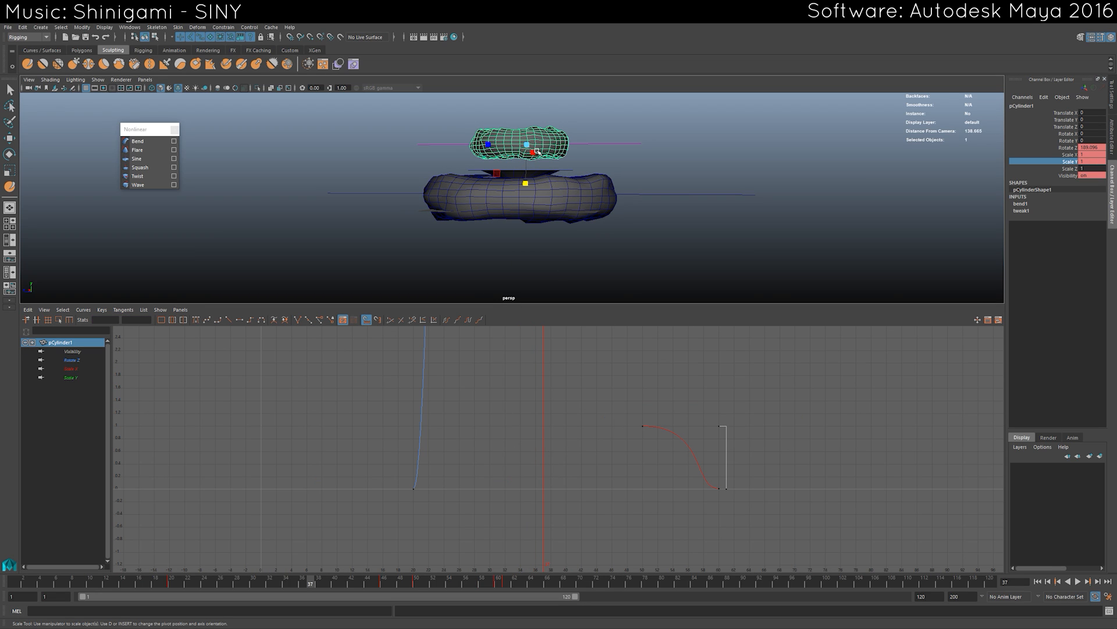
{"action": "left_click", "coordinate": [73, 369]}
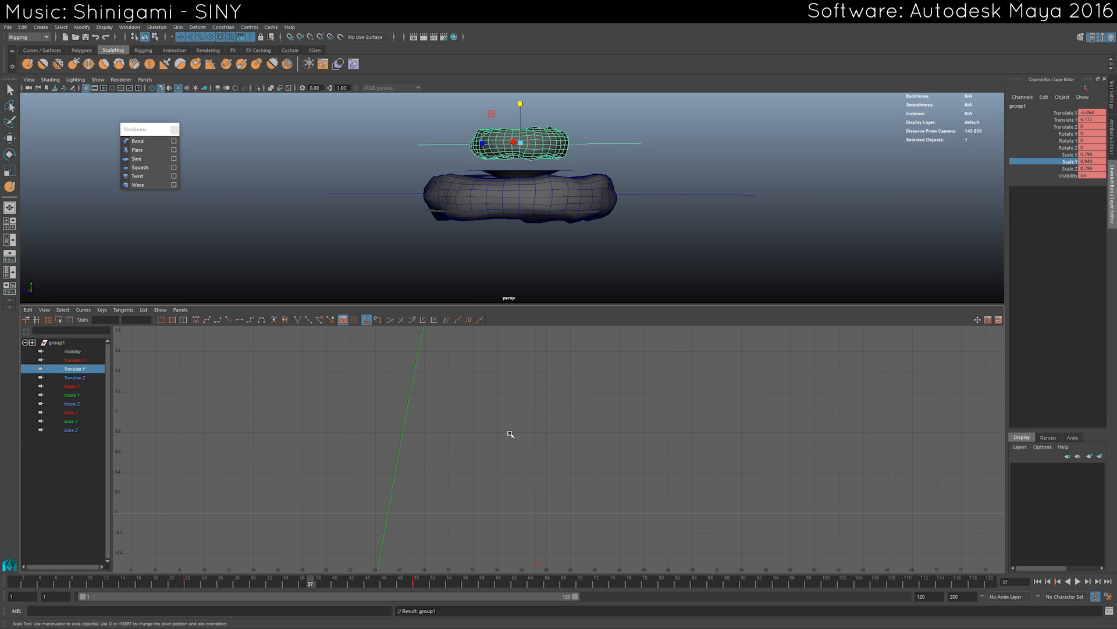
{"action": "key", "text": "f"}
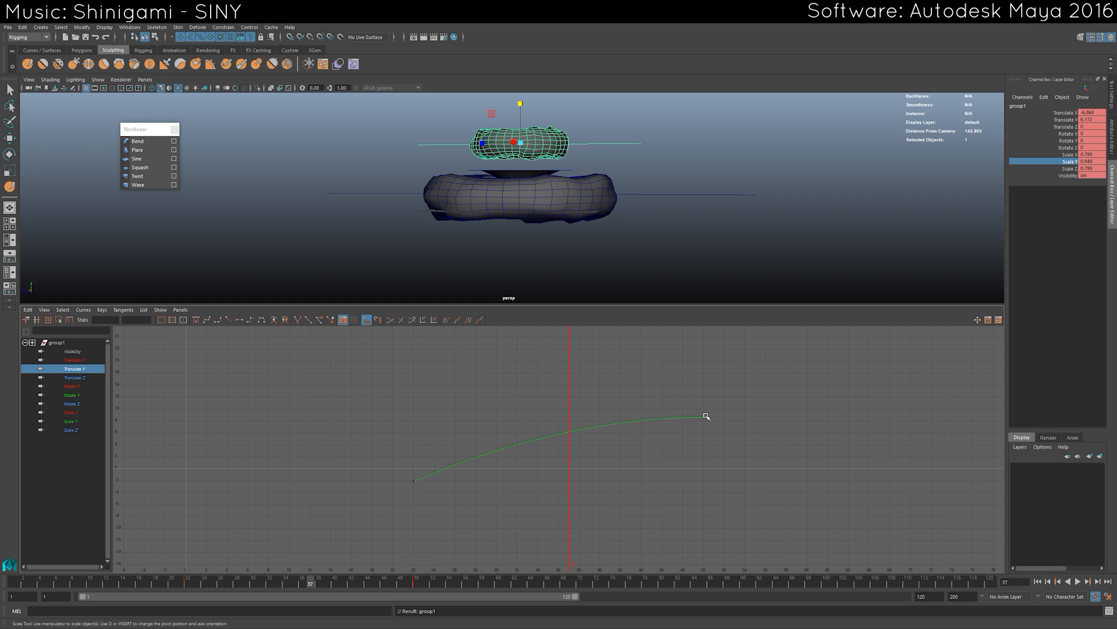
Shorten the outgoing tangent of the column group's frame 20 Scale Y key and check the growth up to frame 30.
{"action": "left_click", "coordinate": [527, 174]}
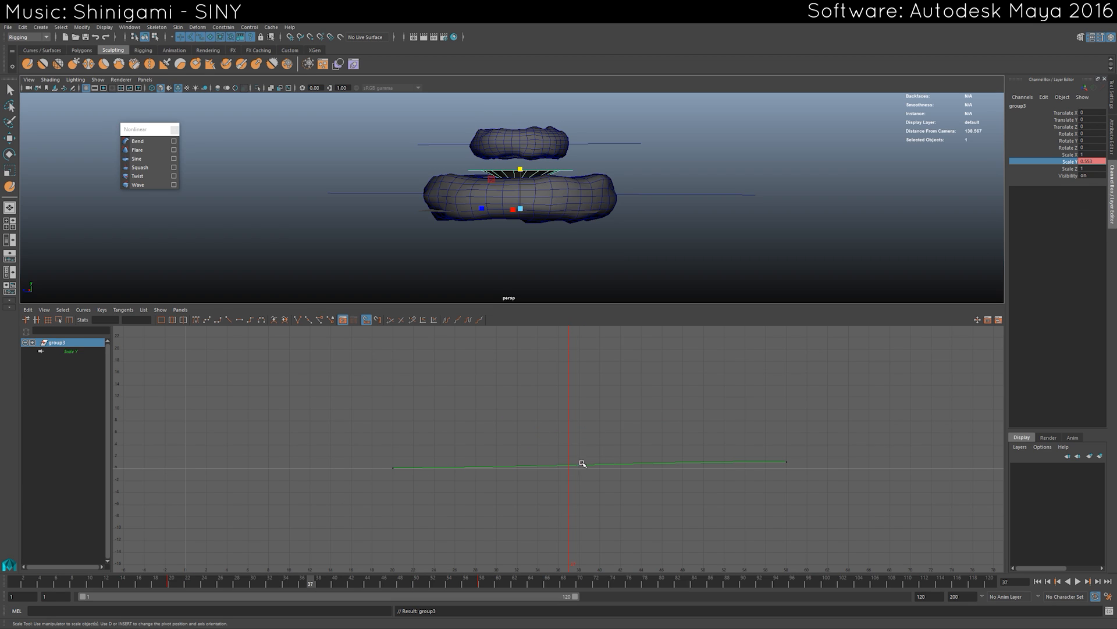
{"action": "key", "text": "f"}
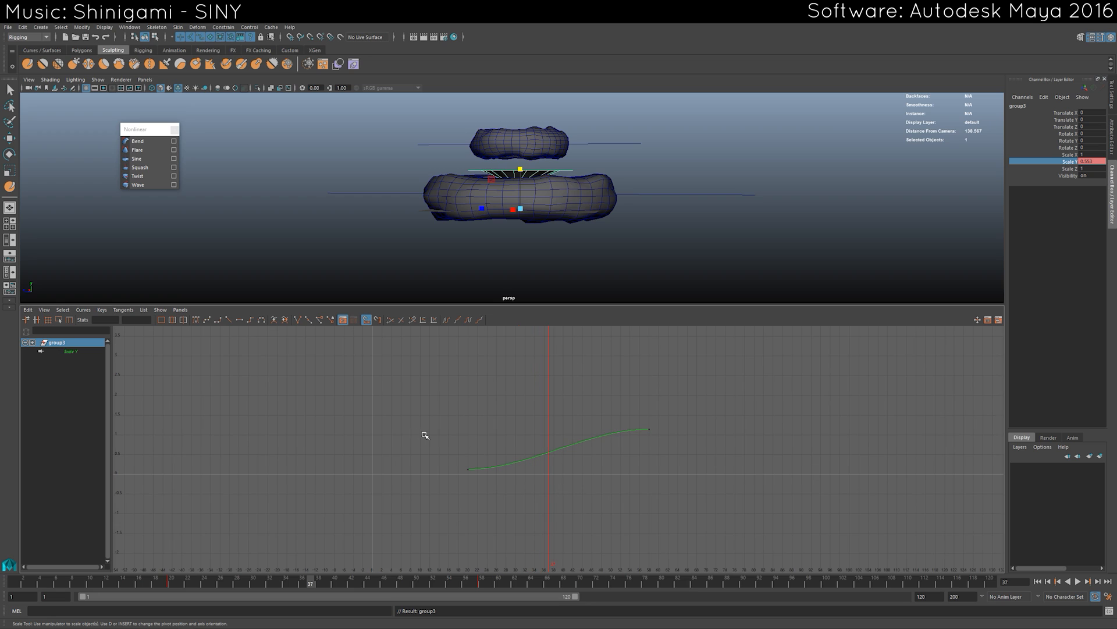
{"action": "left_click_drag", "start_coordinate": [425, 435], "coordinate": [529, 492]}
{"action": "key", "text": "w"}
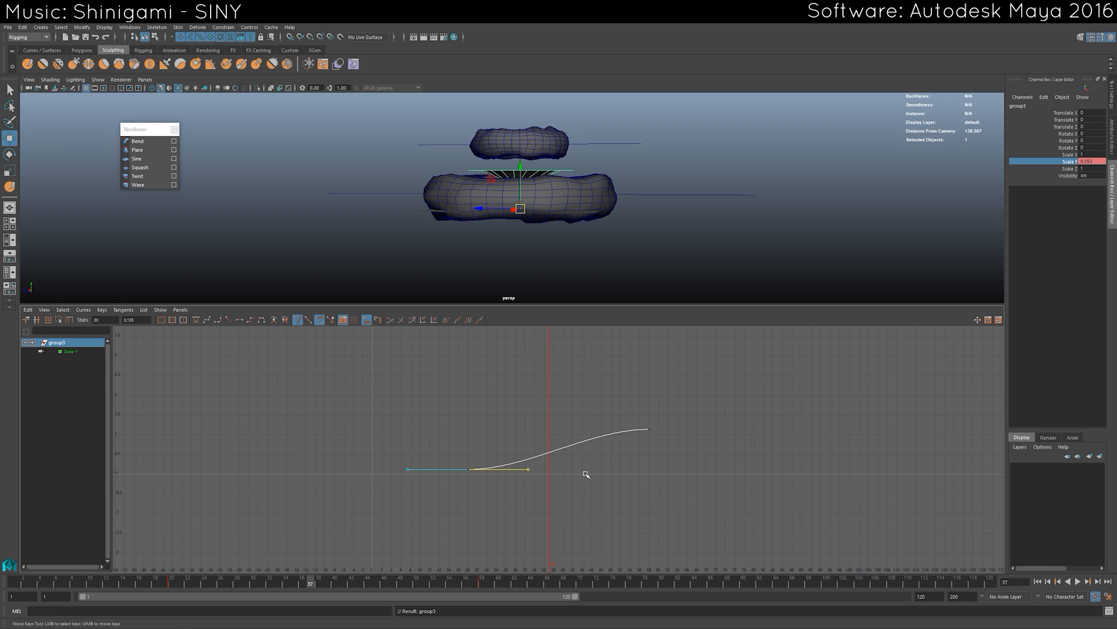
{"action": "middle_click_drag", "start_coordinate": [586, 475], "coordinate": [526, 472]}
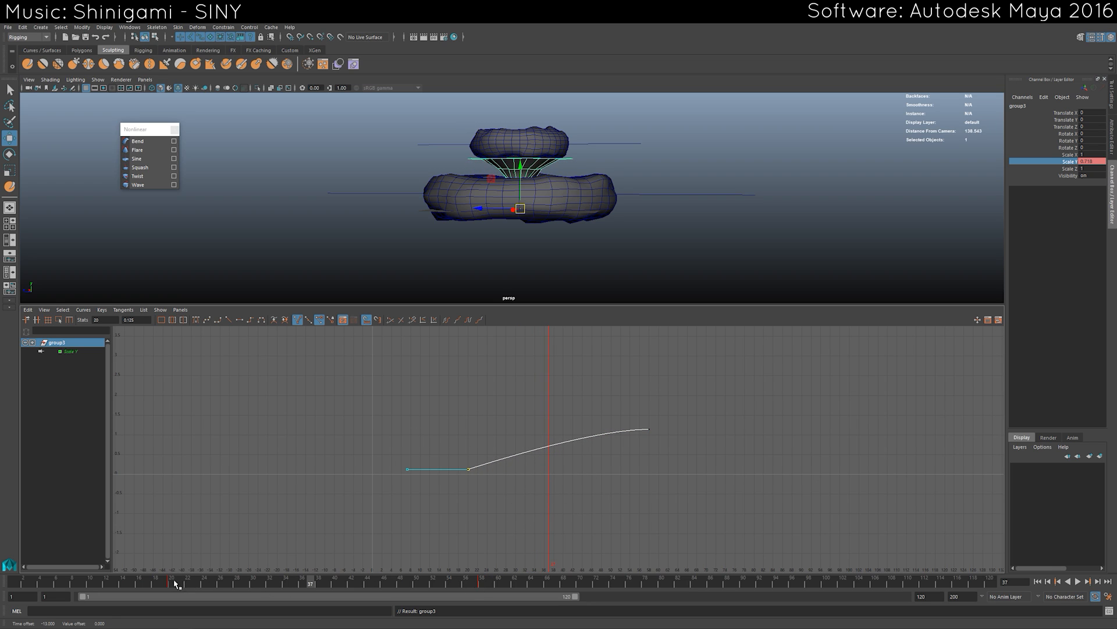
{"action": "left_click_drag", "start_coordinate": [174, 583], "coordinate": [252, 583]}
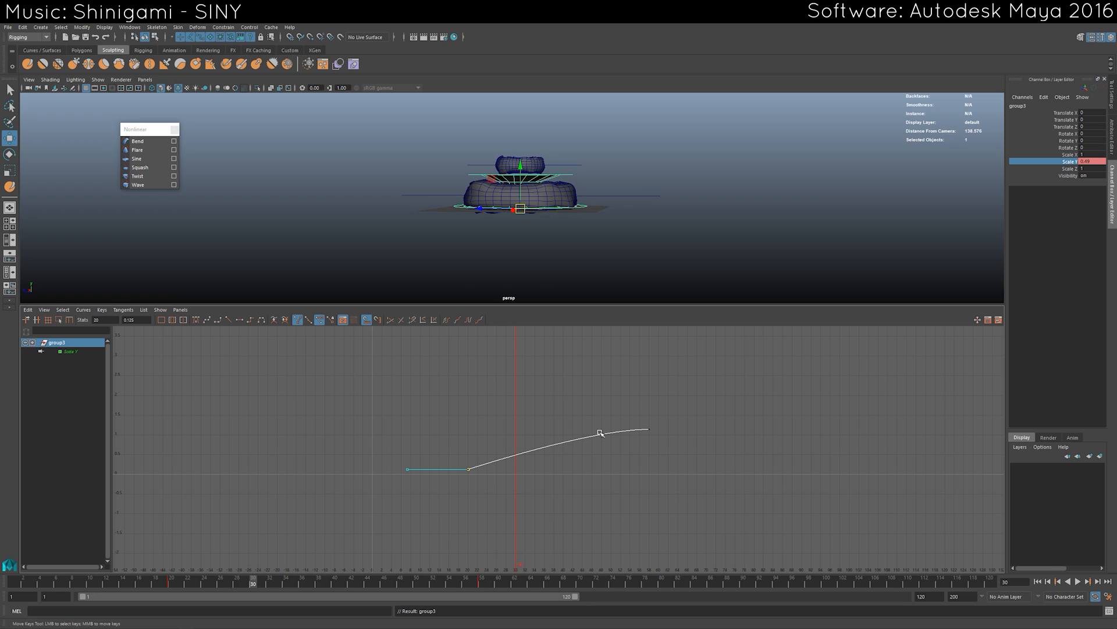
Lengthen the incoming tangent of the frame 58 Scale Y key and fine-tune it while checking the column against the rings.
{"action": "middle_click_drag", "start_coordinate": [618, 481], "coordinate": [560, 481]}
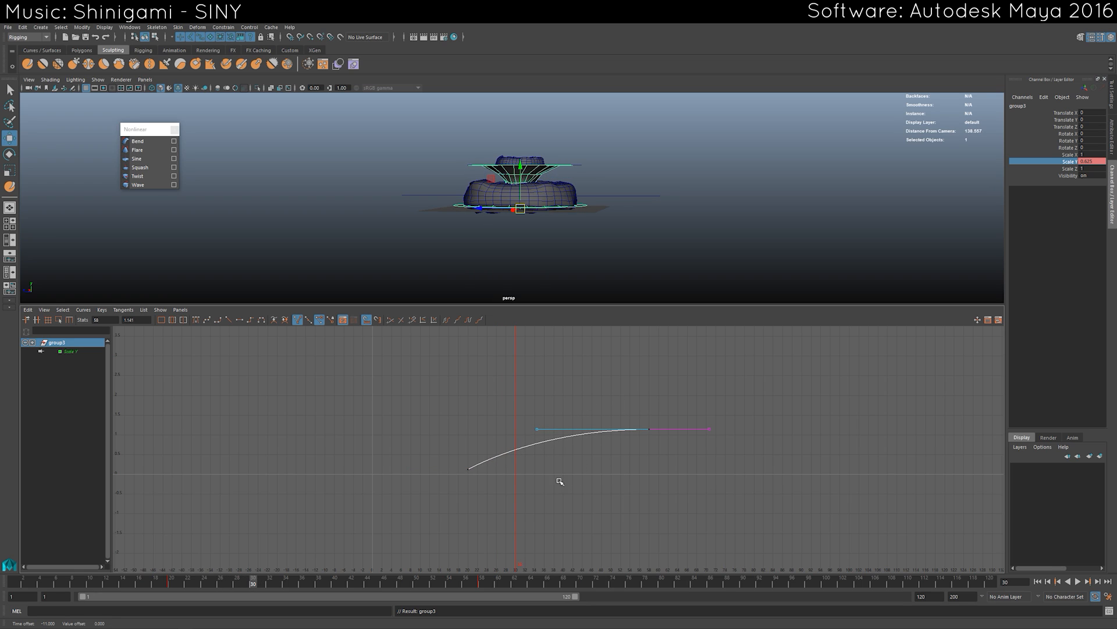
{"action": "mouse_move", "coordinate": [234, 587]}
{"action": "left_mouse_down"}
{"action": "mouse_move", "coordinate": [172, 582]}
{"action": "mouse_move", "coordinate": [237, 576]}
{"action": "left_mouse_up"}
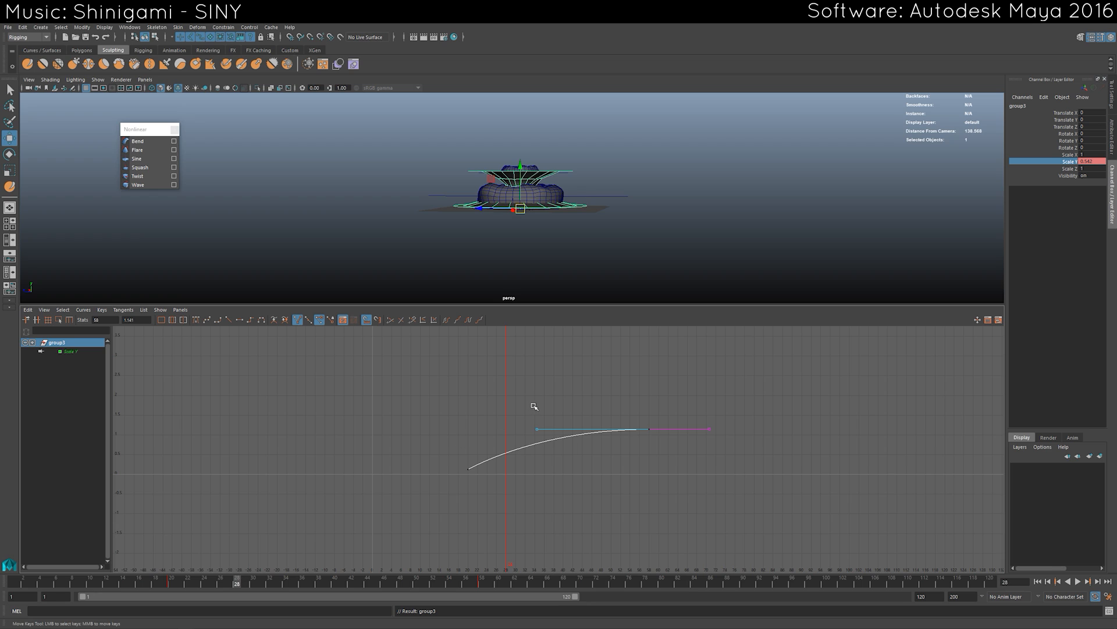
{"action": "middle_click_drag", "start_coordinate": [554, 469], "coordinate": [562, 469]}
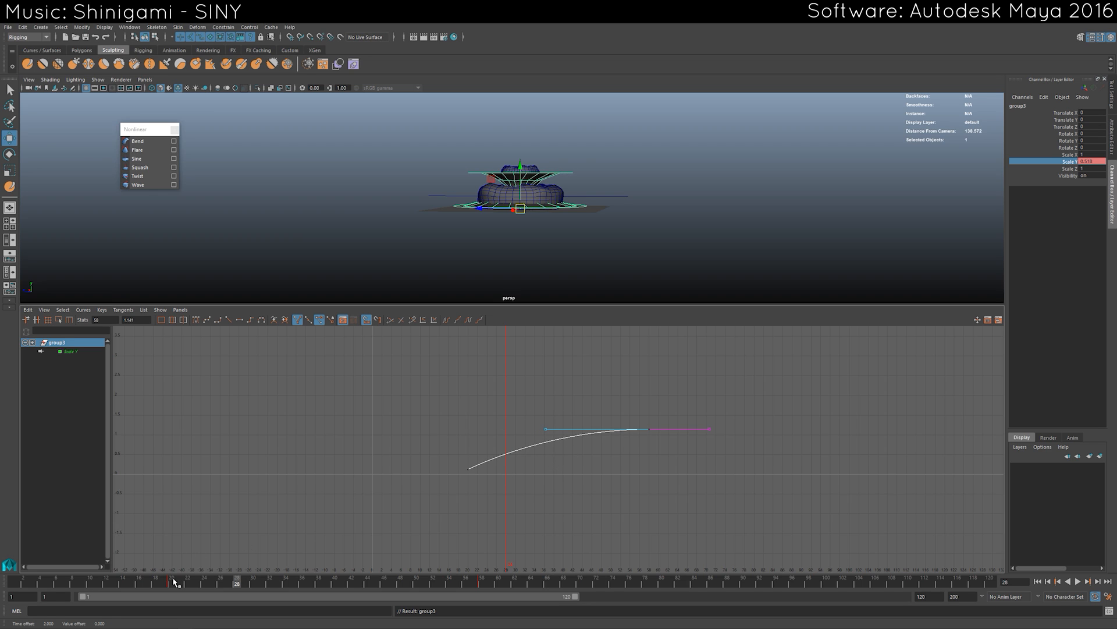
{"action": "left_click_drag", "start_coordinate": [173, 578], "coordinate": [214, 569]}
{"action": "key", "text": "ctrl+z"}
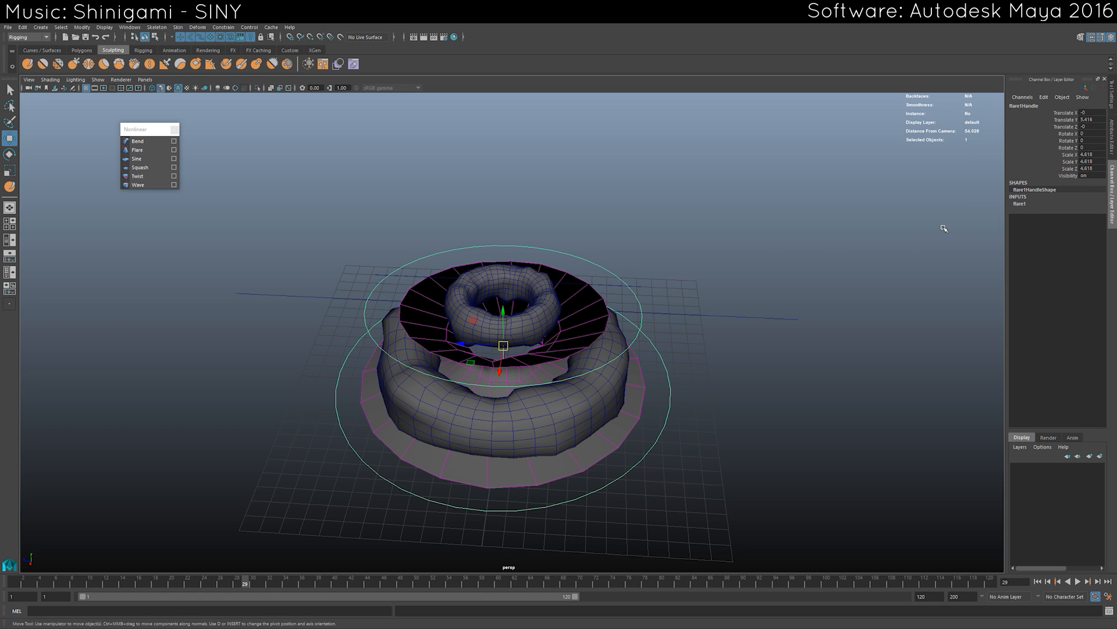
Go to frame 37 and adjust the flare deformer's End Flare X and Z to fit the column under the upper ring.
{"action": "left_click", "coordinate": [1028, 204]}
{"action": "left_click_drag", "start_coordinate": [722, 304], "coordinate": [455, 427], "text": "alt"}
{"action": "left_click_drag", "start_coordinate": [263, 580], "coordinate": [311, 582]}
{"action": "left_click", "coordinate": [1065, 232]}
{"action": "middle_click_drag", "start_coordinate": [646, 319], "coordinate": [672, 318]}
{"action": "left_click_drag", "start_coordinate": [618, 336], "coordinate": [608, 277], "text": "alt"}
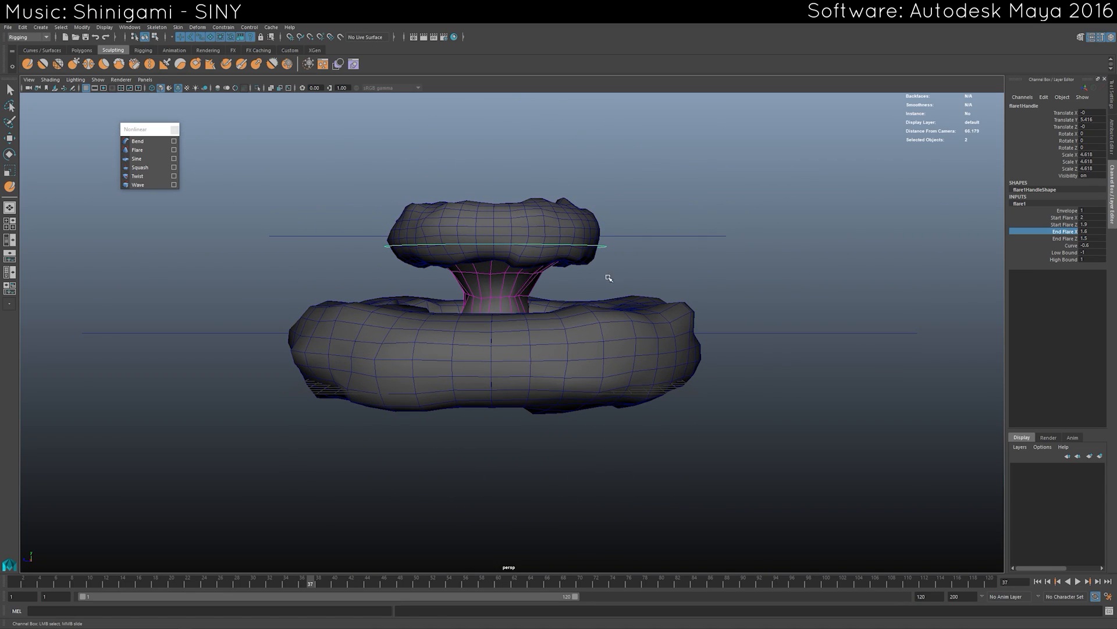
Key the flare deformer's End Flare X and Z and Start Flare X and Z at frame 37.
{"action": "left_click", "coordinate": [1065, 238], "text": "shift"}
{"action": "right_click", "coordinate": [1066, 231]}
{"action": "left_click", "coordinate": [1066, 243]}
{"action": "left_click_drag", "start_coordinate": [1067, 225], "coordinate": [1067, 217]}
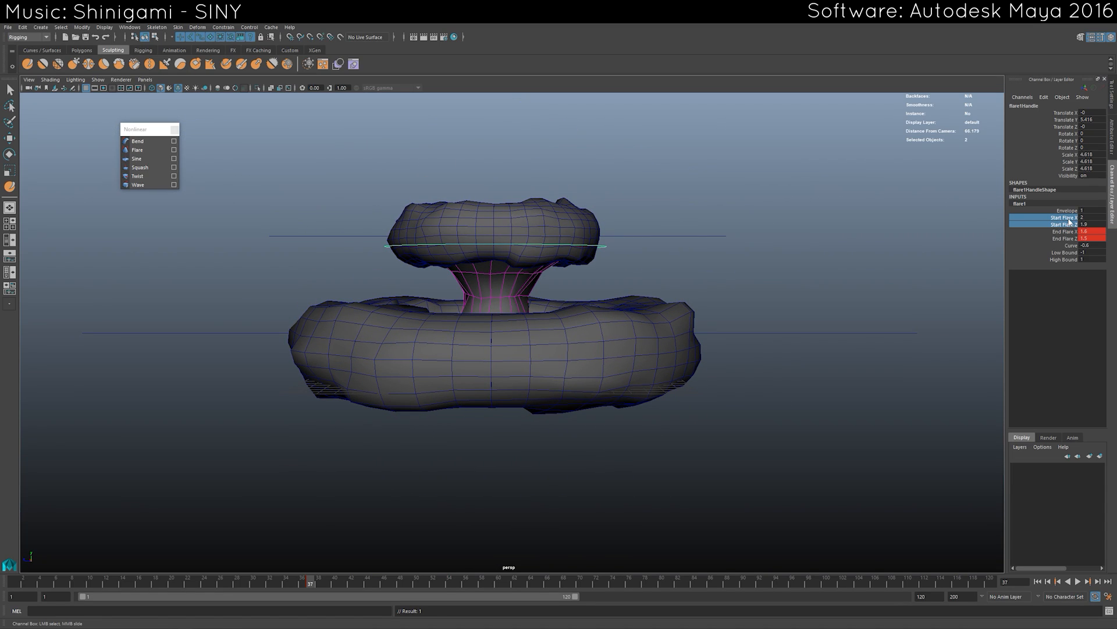
{"action": "right_click", "coordinate": [1067, 217]}
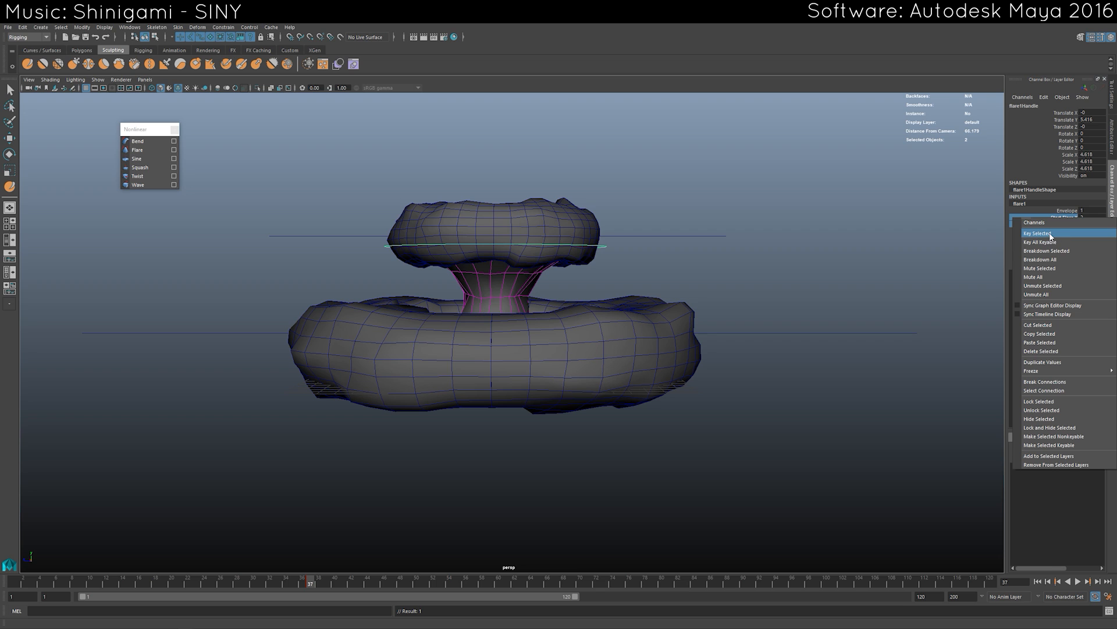
{"action": "left_click", "coordinate": [1071, 234]}
At frame 26, reduce the flare's Start Flare X to 0.8 and Start Flare Z to 0.7 so the base fits inside the lower ring.
{"action": "left_click_drag", "start_coordinate": [907, 251], "coordinate": [490, 484], "text": "alt"}
{"action": "left_click_drag", "start_coordinate": [310, 582], "coordinate": [221, 587]}
{"action": "left_click_drag", "start_coordinate": [362, 506], "coordinate": [576, 382], "text": "alt"}
{"action": "scroll", "coordinate": [570, 383], "scroll_direction": "up", "scroll_amount": 6}
{"action": "left_click_drag", "start_coordinate": [546, 262], "coordinate": [557, 320], "text": "alt"}
{"action": "left_click", "coordinate": [1062, 226]}
{"action": "left_click", "coordinate": [1064, 217], "text": "ctrl"}
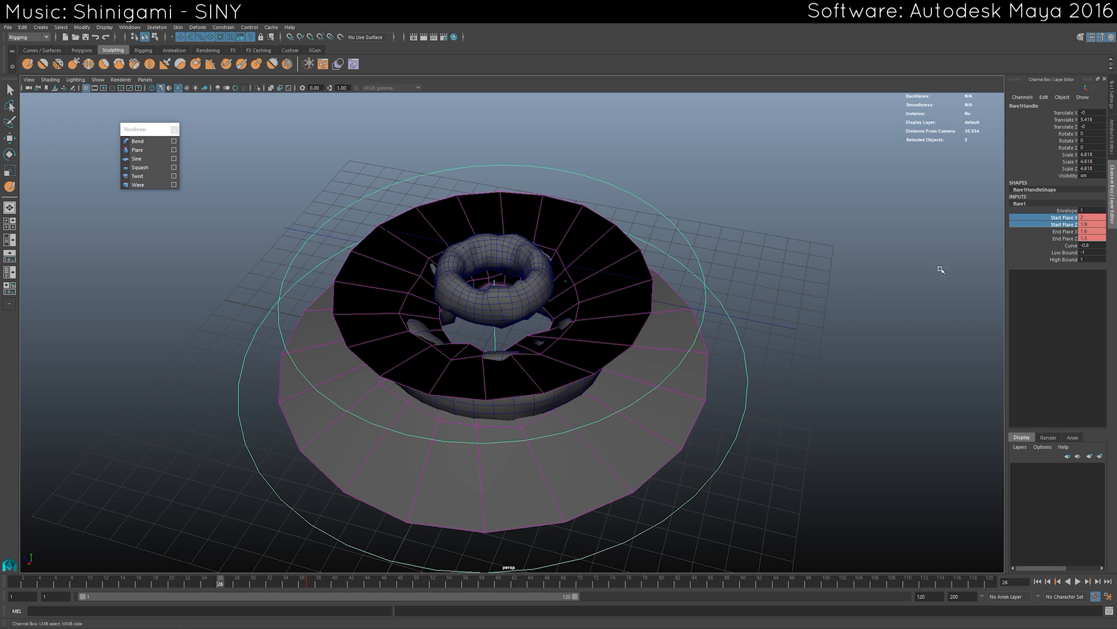
{"action": "middle_click_drag", "start_coordinate": [941, 270], "coordinate": [755, 299]}
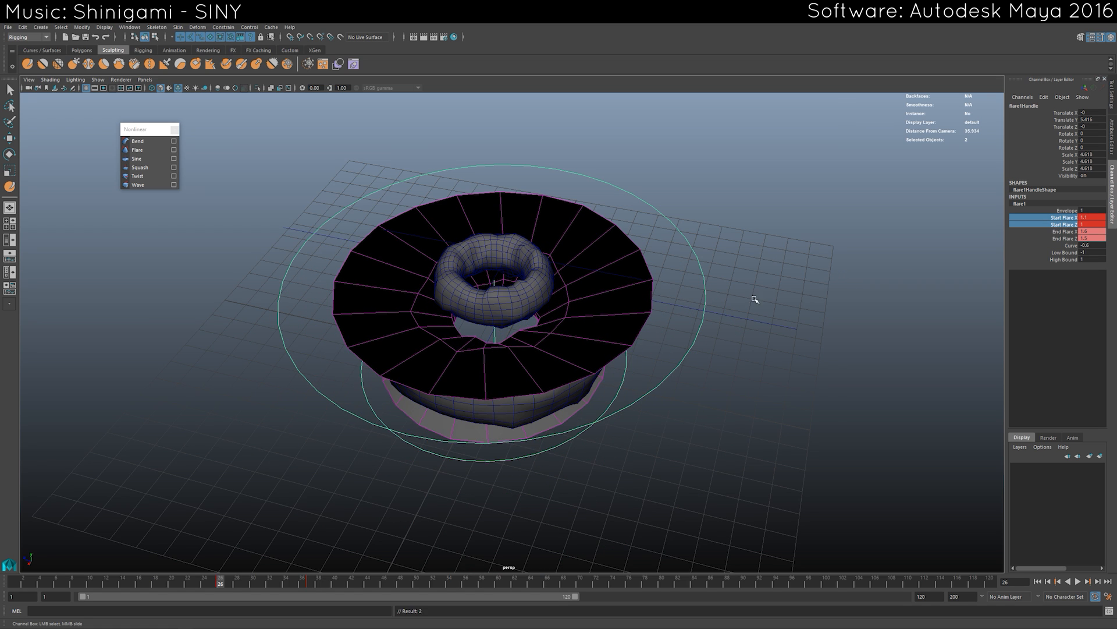
{"action": "left_click_drag", "start_coordinate": [755, 299], "coordinate": [758, 232], "text": "alt"}
{"action": "middle_click_drag", "start_coordinate": [762, 241], "coordinate": [761, 242]}
{"action": "left_click_drag", "start_coordinate": [763, 242], "coordinate": [672, 280], "text": "alt"}
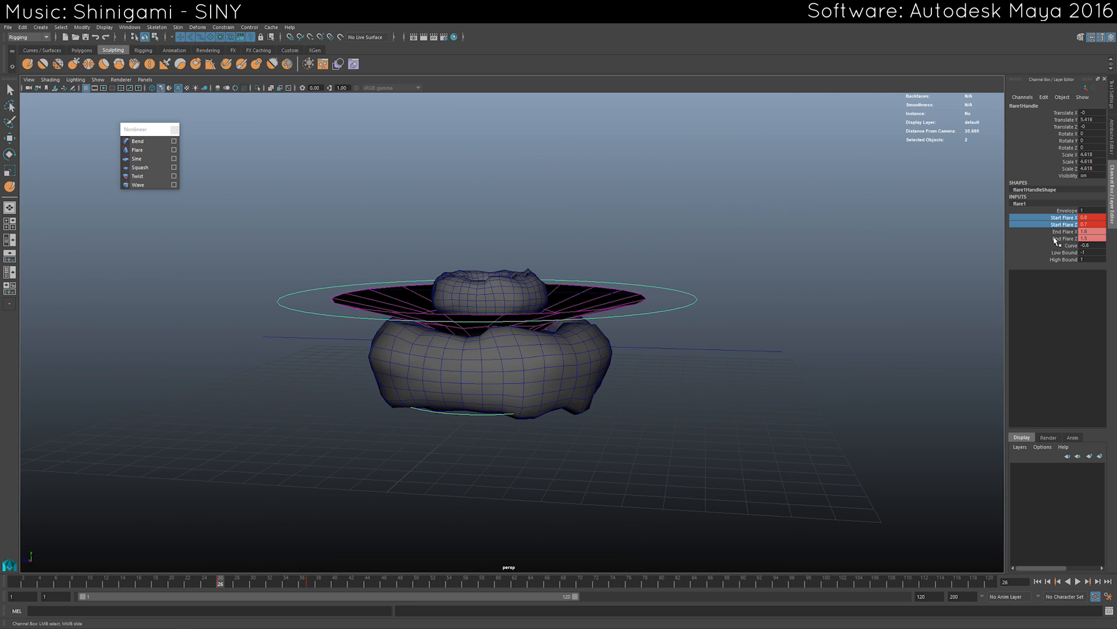
Reduce the flare deformer's End Flare X and Z at frame 26 to narrow the top of the column.
{"action": "left_click_drag", "start_coordinate": [1064, 232], "coordinate": [1064, 239]}
{"action": "middle_click_drag", "start_coordinate": [806, 283], "coordinate": [790, 280]}
{"action": "mouse_move", "coordinate": [693, 291]}
{"action": "left_mouse_down", "text": "alt"}
{"action": "mouse_move", "coordinate": [681, 302]}
{"action": "mouse_move", "coordinate": [685, 336]}
{"action": "mouse_move", "coordinate": [703, 270]}
{"action": "mouse_move", "coordinate": [689, 279]}
{"action": "left_mouse_up", "text": "alt"}
Go to frame 20 and try scaling the whole cylinder group uniformly.
{"action": "left_click_drag", "start_coordinate": [226, 588], "coordinate": [170, 585]}
{"action": "key", "text": "w"}
{"action": "left_click", "coordinate": [465, 406]}
{"action": "key", "text": "Up"}
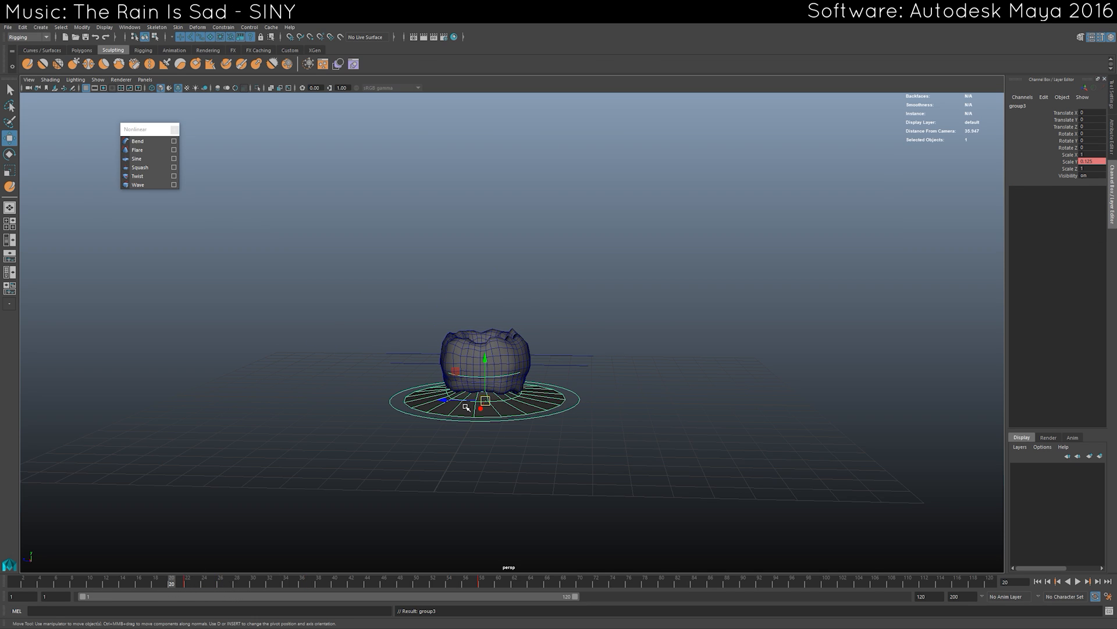
{"action": "key", "text": "r"}
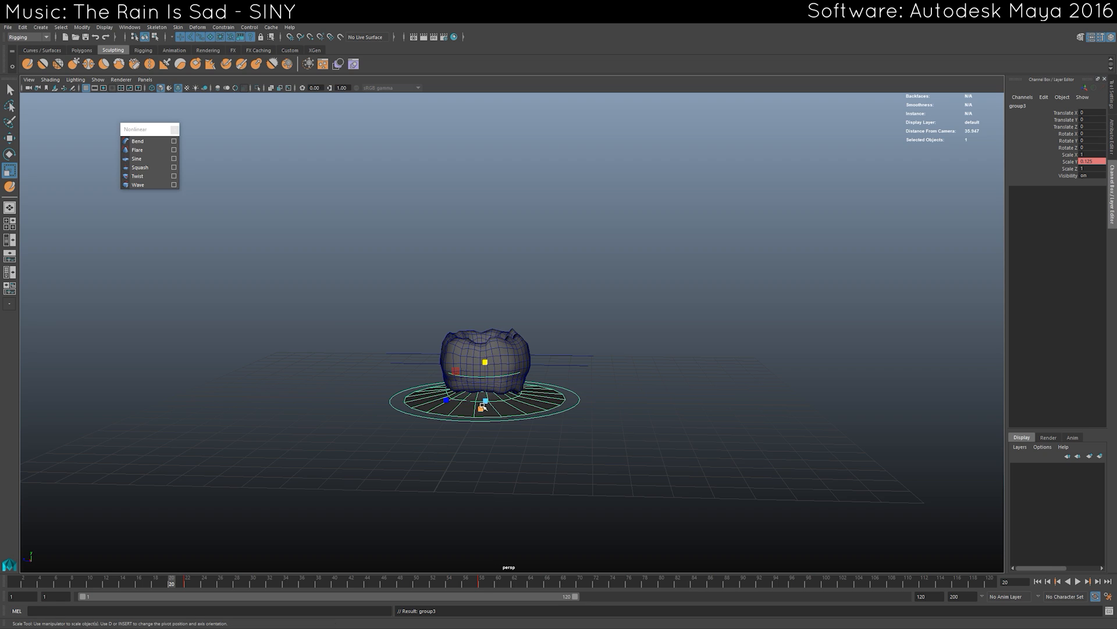
{"action": "left_click_drag", "start_coordinate": [483, 407], "coordinate": [409, 405]}
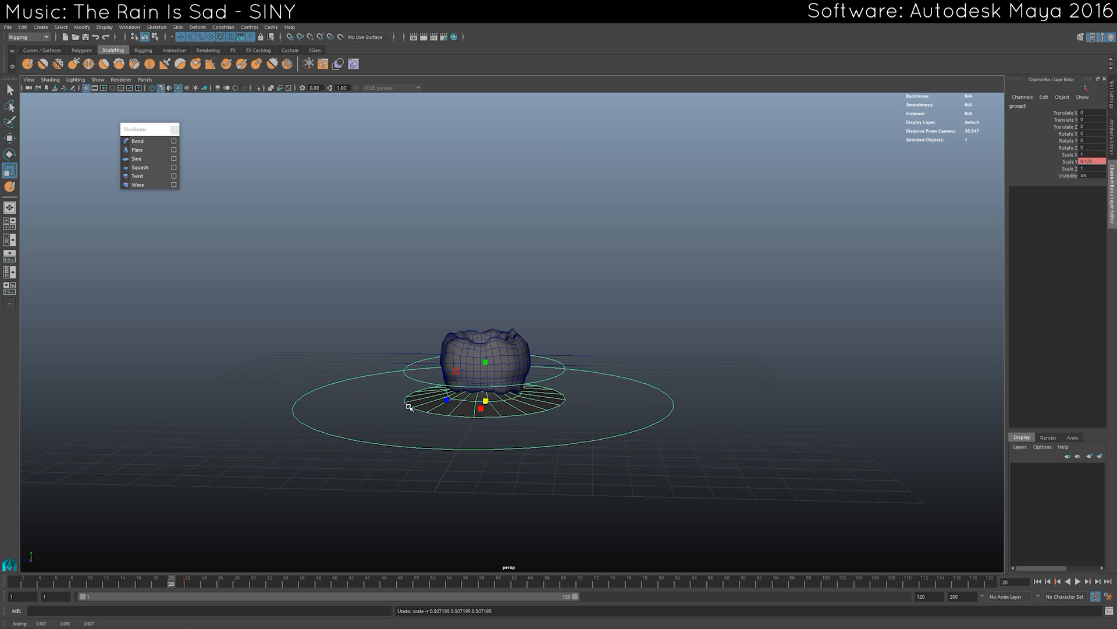
{"action": "key", "text": "ctrl+z"}
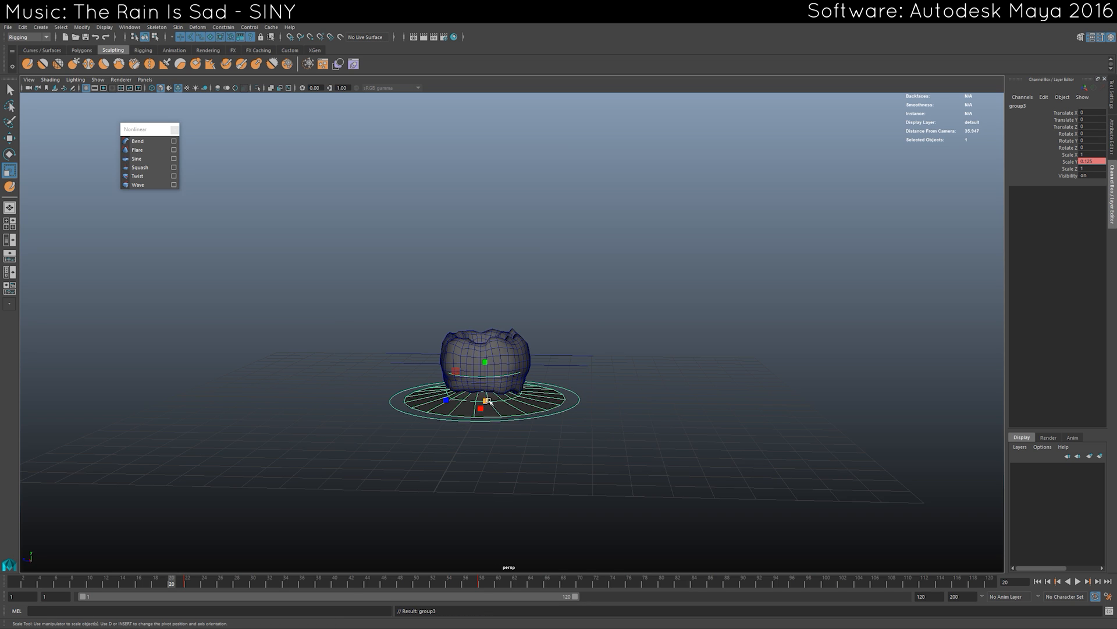
{"action": "left_click_drag", "start_coordinate": [487, 401], "coordinate": [419, 411]}
{"action": "left_click_drag", "start_coordinate": [335, 418], "coordinate": [334, 418]}
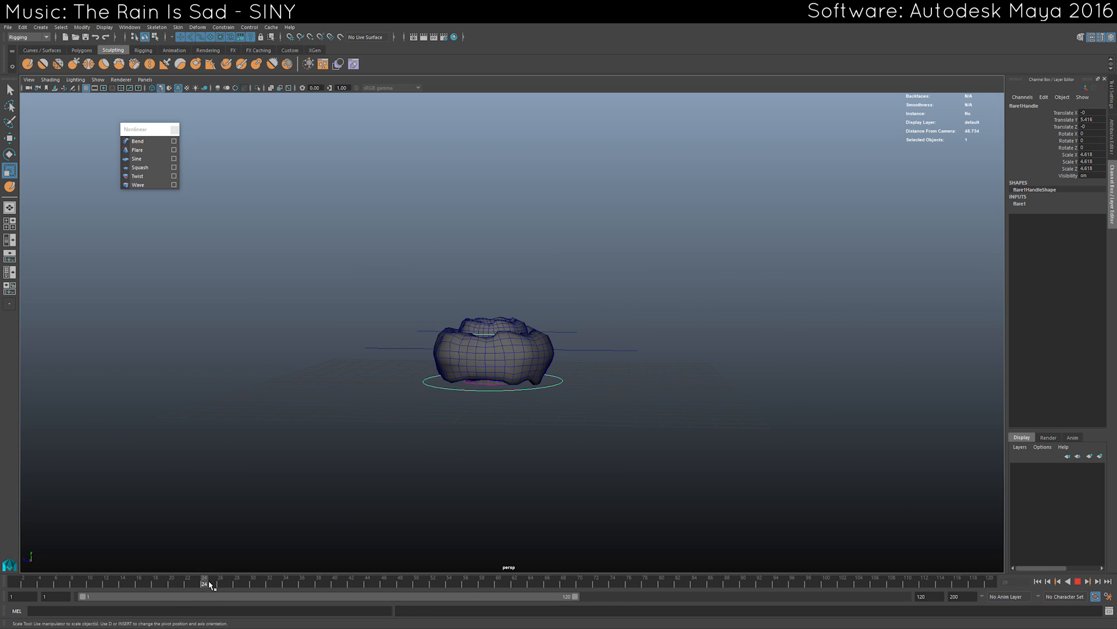
Review the column between the two rings from frame 30 through to frame 48.
{"action": "key", "text": "Escape"}
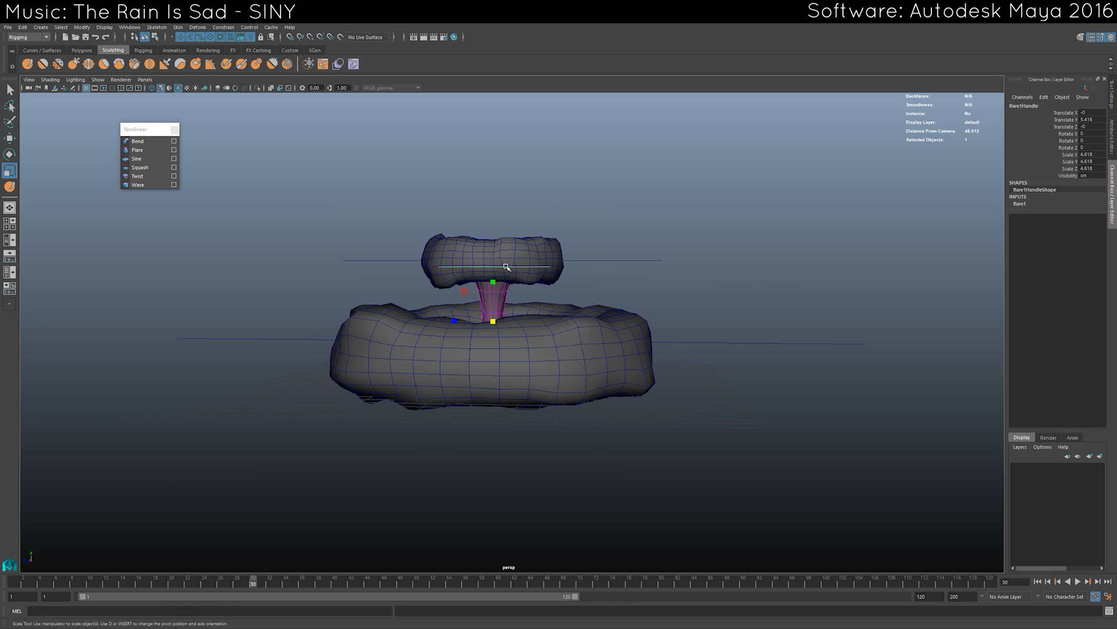
{"action": "left_click_drag", "start_coordinate": [486, 290], "coordinate": [508, 269], "text": "alt"}
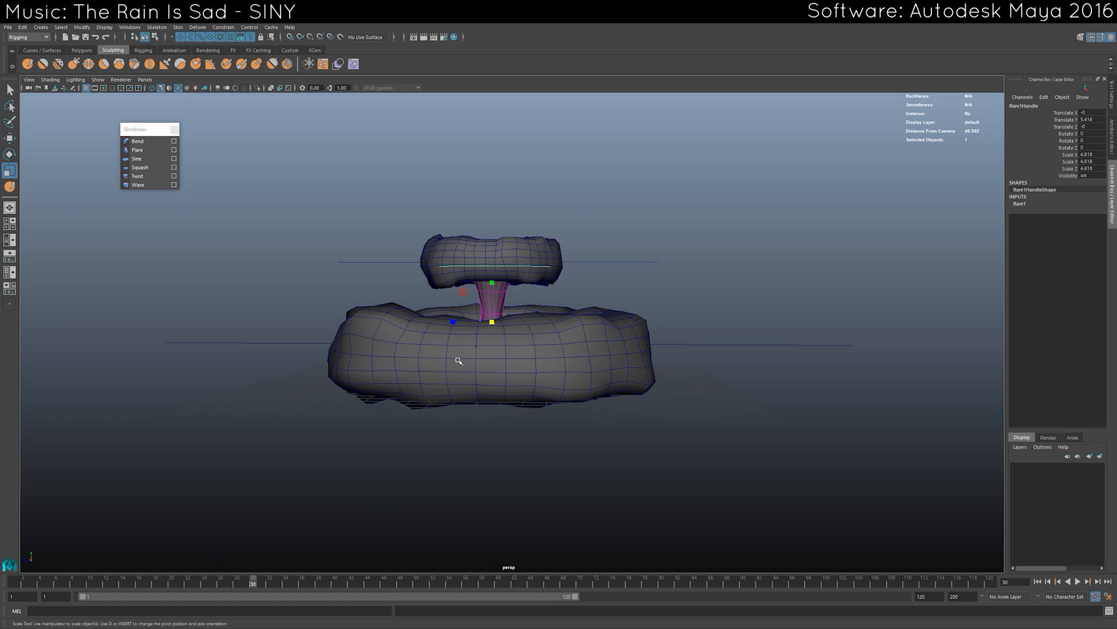
{"action": "left_click_drag", "start_coordinate": [492, 413], "coordinate": [487, 427], "text": "alt"}
{"action": "left_click_drag", "start_coordinate": [254, 581], "coordinate": [423, 556]}
{"action": "right_click_drag", "start_coordinate": [423, 555], "coordinate": [528, 390], "text": "alt"}
{"action": "mouse_move", "coordinate": [412, 589]}
{"action": "left_mouse_down"}
{"action": "mouse_move", "coordinate": [296, 588]}
{"action": "mouse_move", "coordinate": [499, 579]}
{"action": "mouse_move", "coordinate": [385, 585]}
{"action": "mouse_move", "coordinate": [400, 585]}
{"action": "left_mouse_up"}
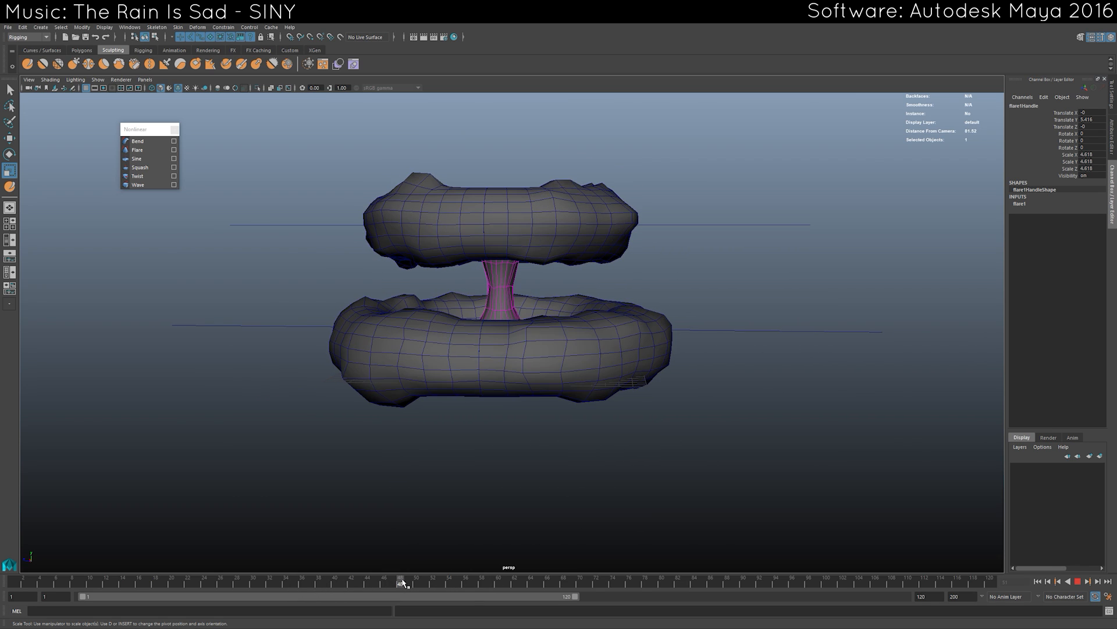
Select the central cylinder and key its Scale X and Scale Z at frame 48.
{"action": "left_click", "coordinate": [517, 278]}
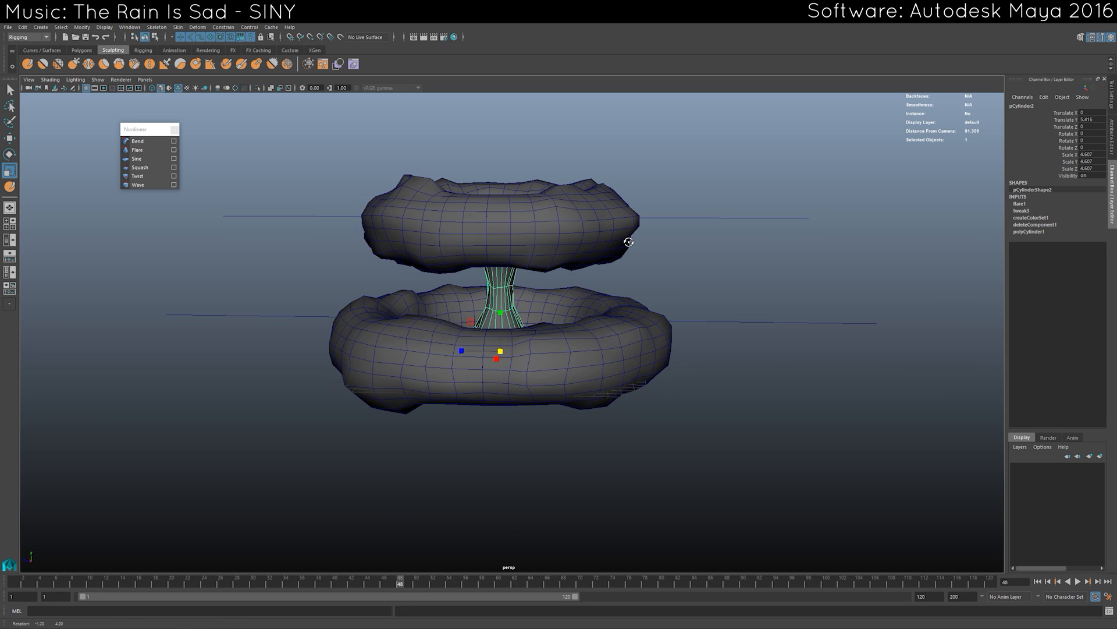
{"action": "left_click_drag", "start_coordinate": [501, 313], "coordinate": [503, 341], "text": "ctrl"}
{"action": "key", "text": "ctrl+z"}
{"action": "right_click", "coordinate": [1076, 156]}
{"action": "left_click", "coordinate": [1074, 169]}
{"action": "right_click", "coordinate": [1071, 166]}
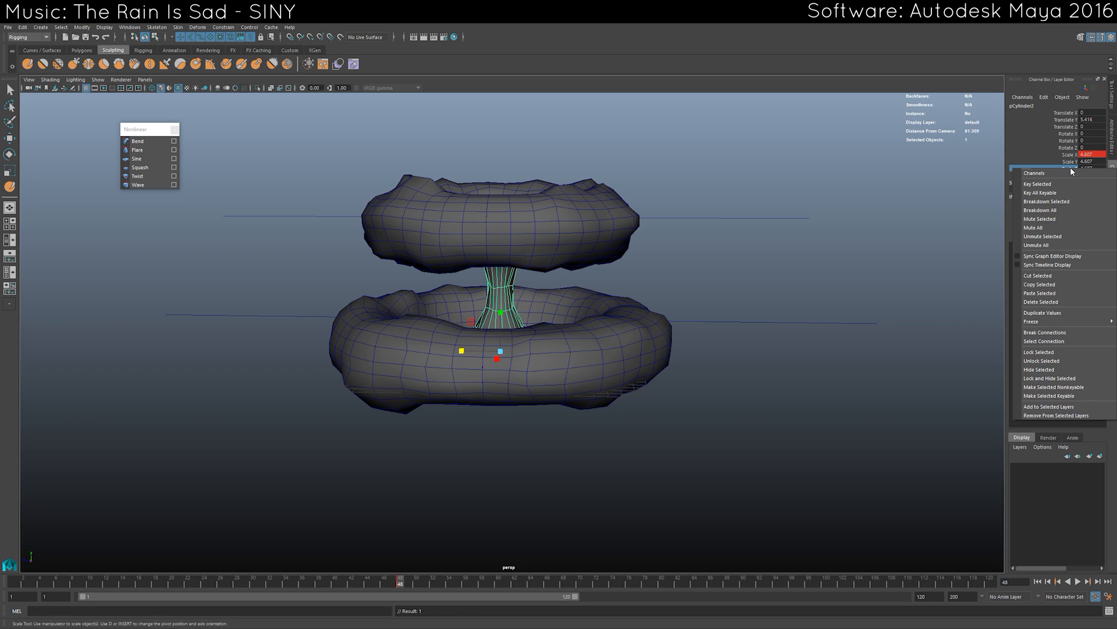
{"action": "left_click", "coordinate": [1068, 185]}
Go to frame 59 and set the central column's Scale X and Scale Z to 0.01.
{"action": "mouse_move", "coordinate": [400, 584]}
{"action": "left_mouse_down"}
{"action": "mouse_move", "coordinate": [498, 585]}
{"action": "mouse_move", "coordinate": [487, 589]}
{"action": "left_mouse_up"}
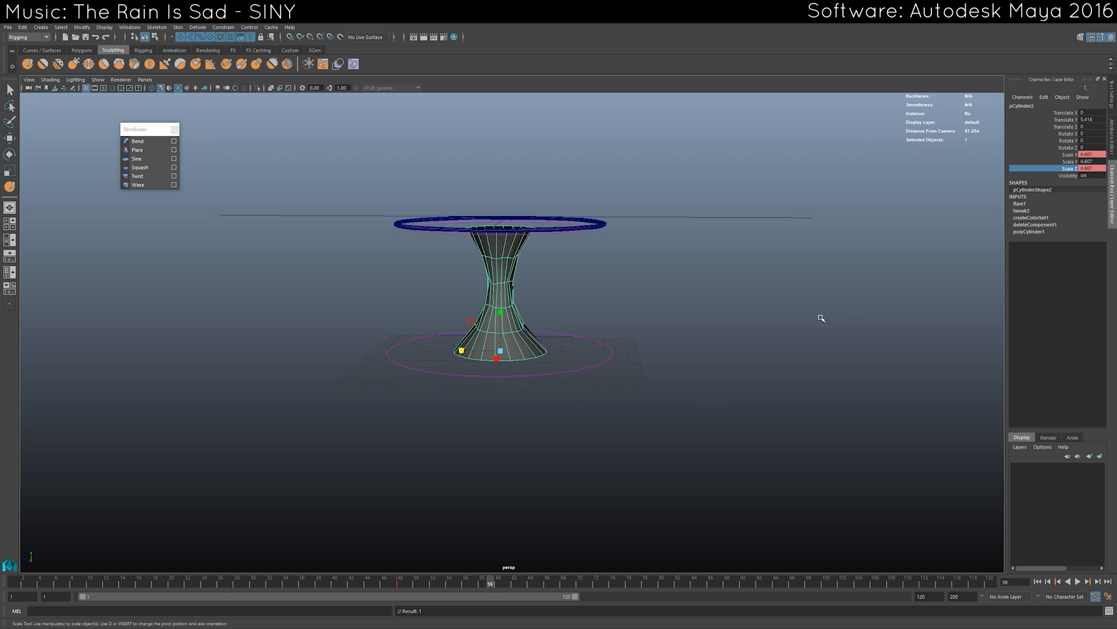
{"action": "left_click", "coordinate": [1085, 169]}
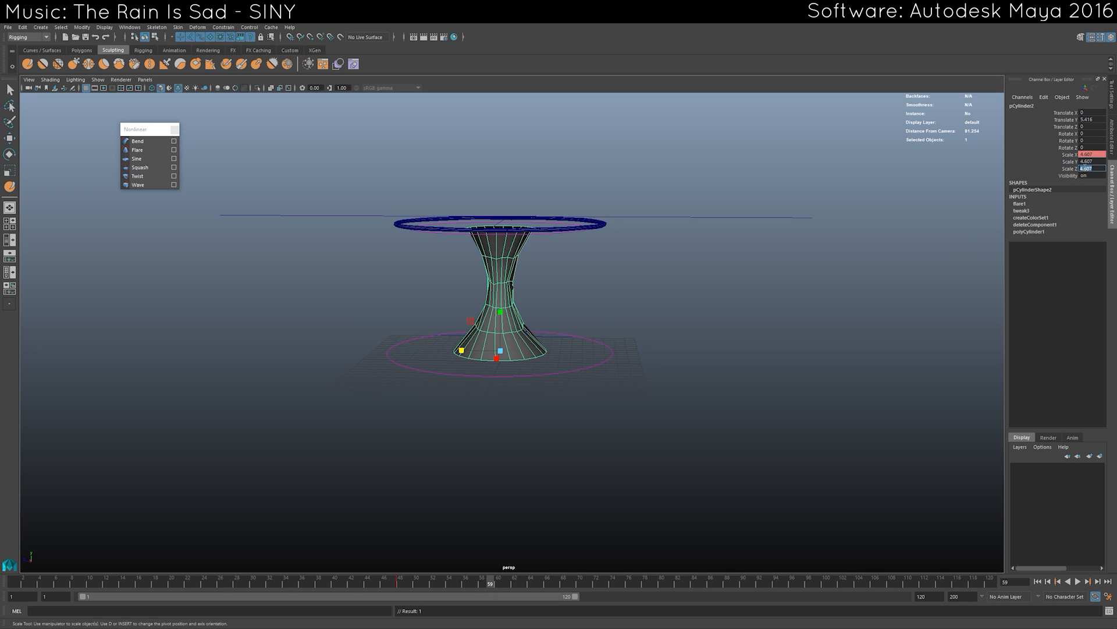
{"action": "type", "text": "0.01"}
{"action": "key", "text": "Return"}
{"action": "left_click", "coordinate": [1088, 155]}
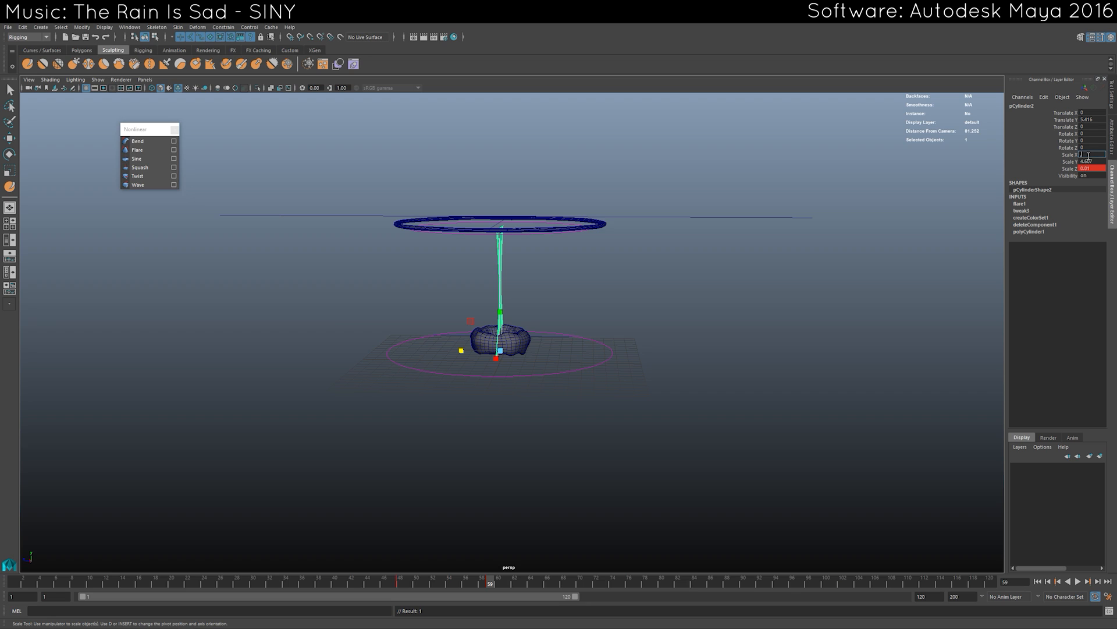
{"action": "type", "text": "0.01"}
{"action": "key", "text": "Return"}
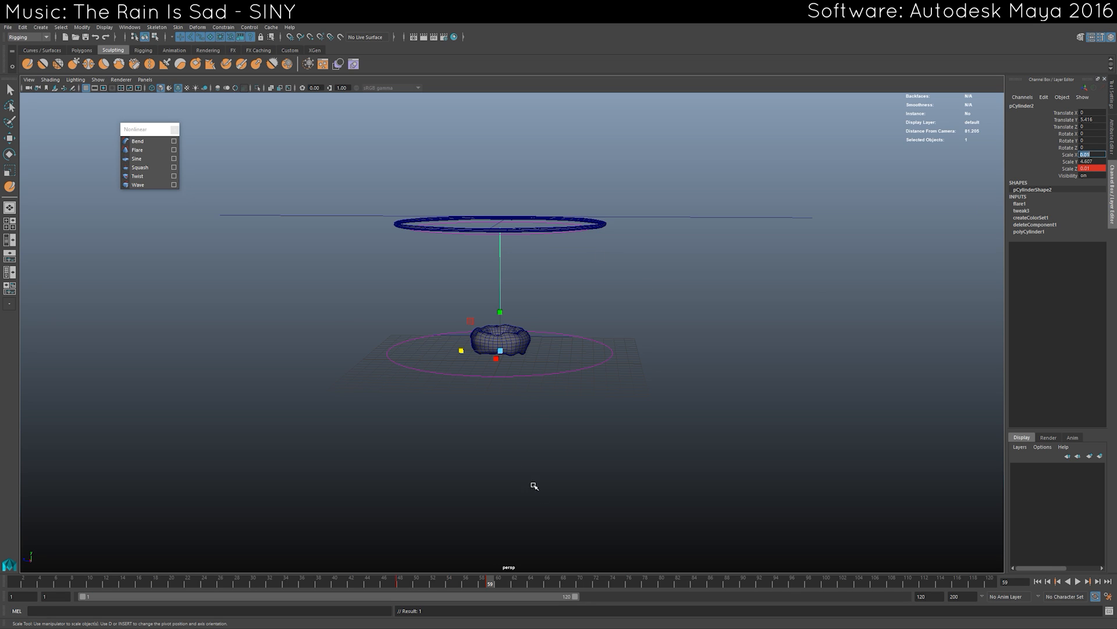
Key the column's Visibility on at frame 59 and set it to 0 at frame 60.
{"action": "left_click_drag", "start_coordinate": [487, 585], "coordinate": [494, 588]}
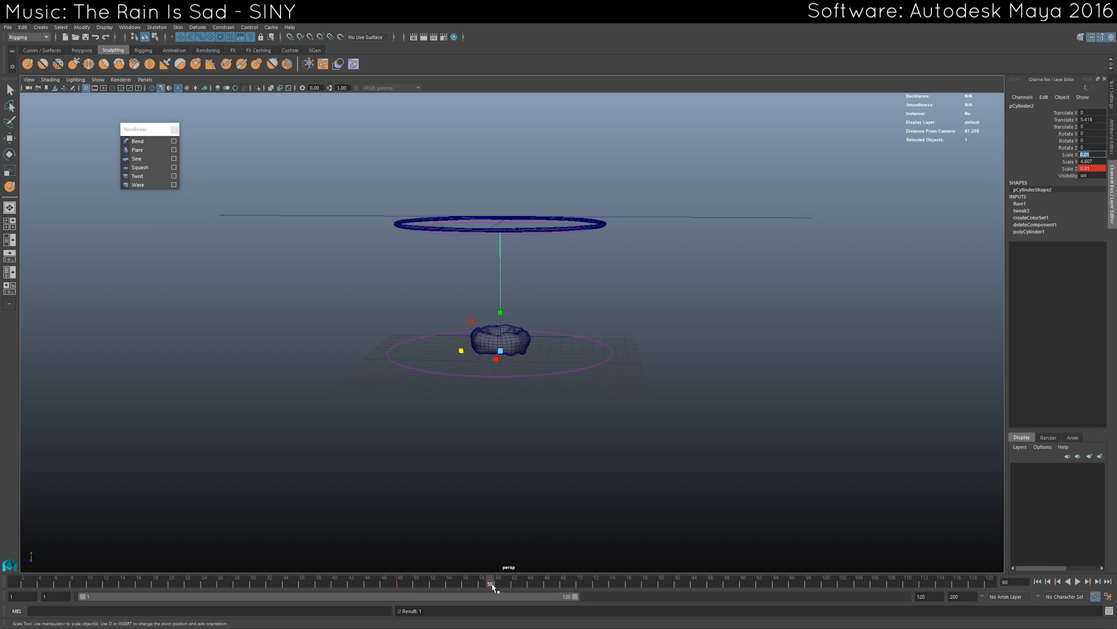
{"action": "right_click", "coordinate": [1070, 175]}
{"action": "left_click", "coordinate": [1062, 191]}
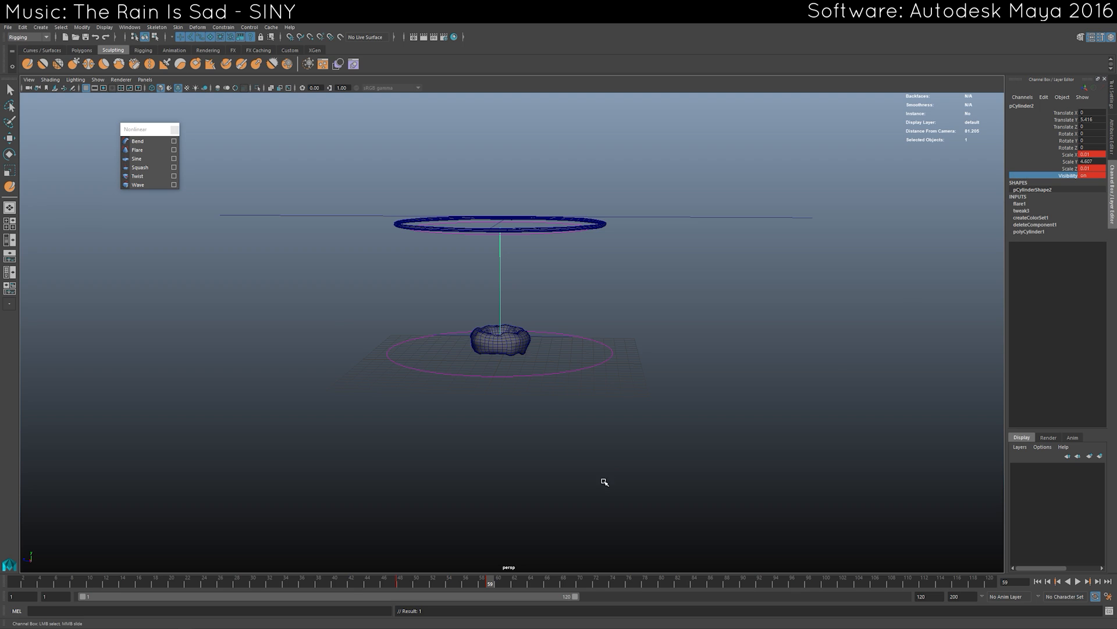
{"action": "left_click", "coordinate": [501, 579]}
{"action": "left_click", "coordinate": [1088, 176]}
{"action": "type", "text": "0"}
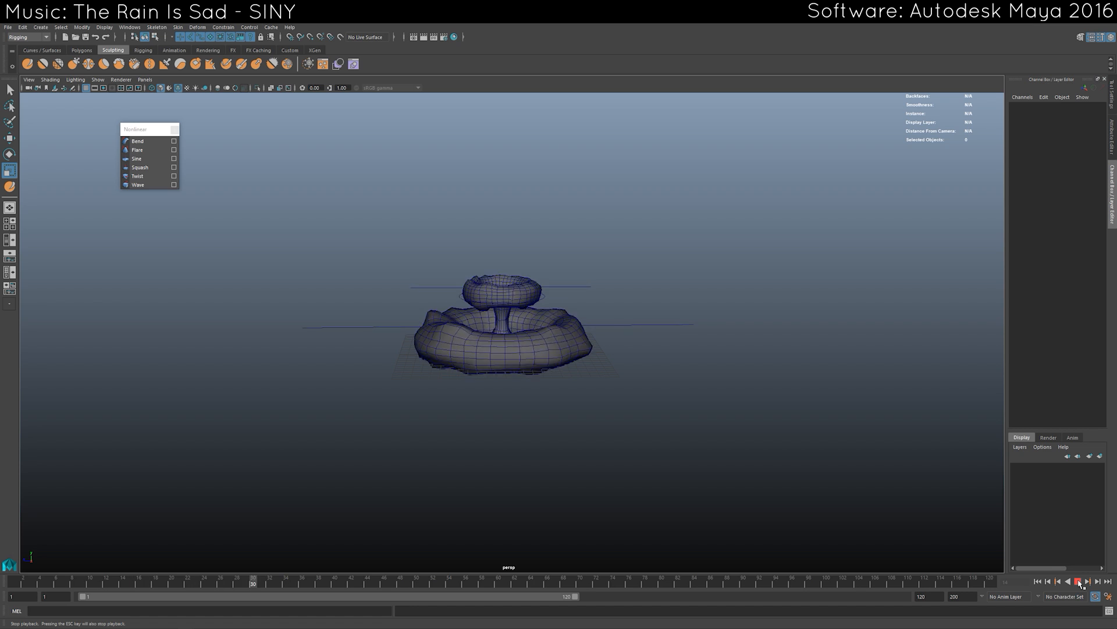
Stop playback, go to frame 45 and add a Twist deformer to the central column.
{"action": "key", "text": "Escape"}
{"action": "mouse_move", "coordinate": [511, 356]}
{"action": "left_mouse_down", "text": "alt"}
{"action": "mouse_move", "coordinate": [507, 407]}
{"action": "mouse_move", "coordinate": [508, 348]}
{"action": "mouse_move", "coordinate": [524, 349]}
{"action": "mouse_move", "coordinate": [514, 348]}
{"action": "left_mouse_up", "text": "alt"}
{"action": "mouse_move", "coordinate": [388, 579]}
{"action": "left_mouse_down"}
{"action": "mouse_move", "coordinate": [449, 578]}
{"action": "mouse_move", "coordinate": [377, 567]}
{"action": "left_mouse_up"}
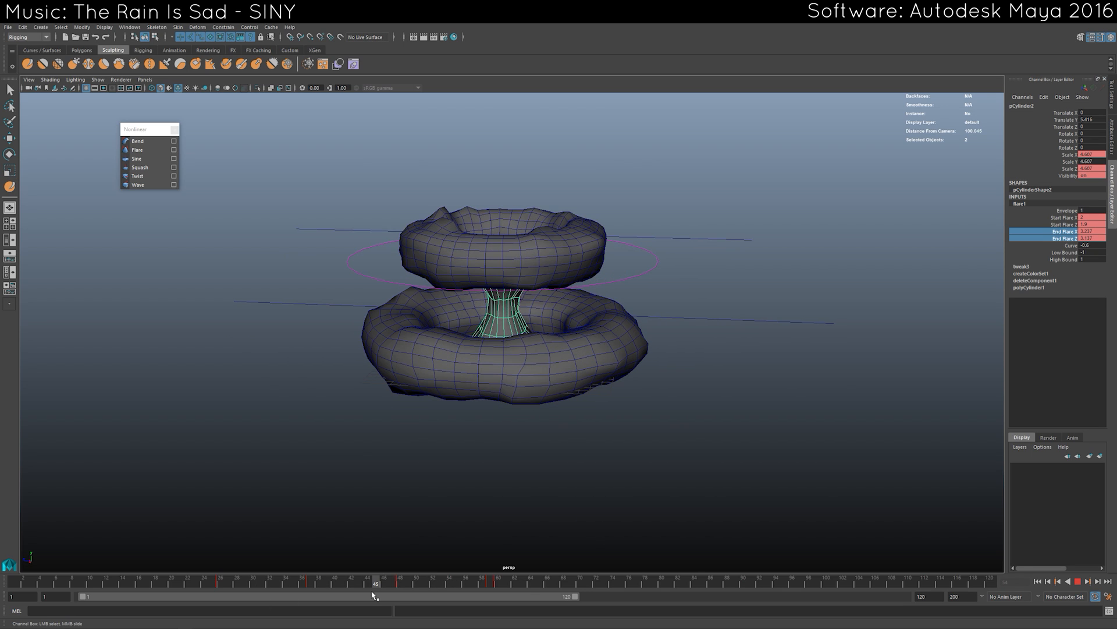
{"action": "key", "text": "Escape"}
{"action": "left_click", "coordinate": [474, 330]}
{"action": "key", "text": "r"}
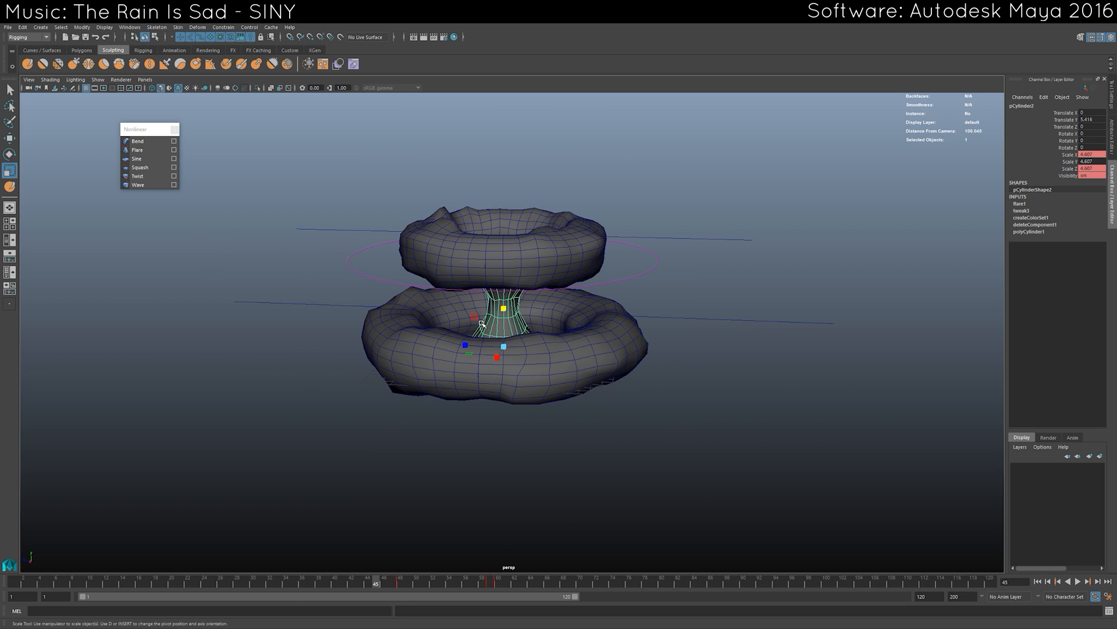
{"action": "left_click", "coordinate": [138, 176]}
{"action": "left_click_drag", "start_coordinate": [523, 319], "coordinate": [503, 417], "text": "alt"}
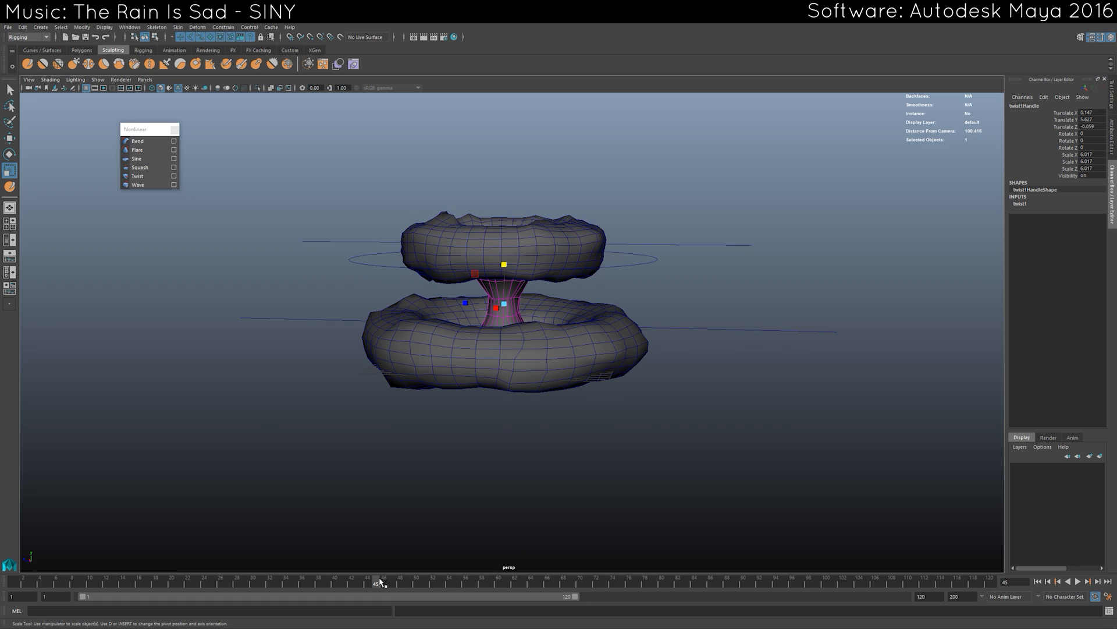
Try out the twist deformer's Start Angle and End Angle at frame 45, undoing each change.
{"action": "left_click", "coordinate": [1019, 203]}
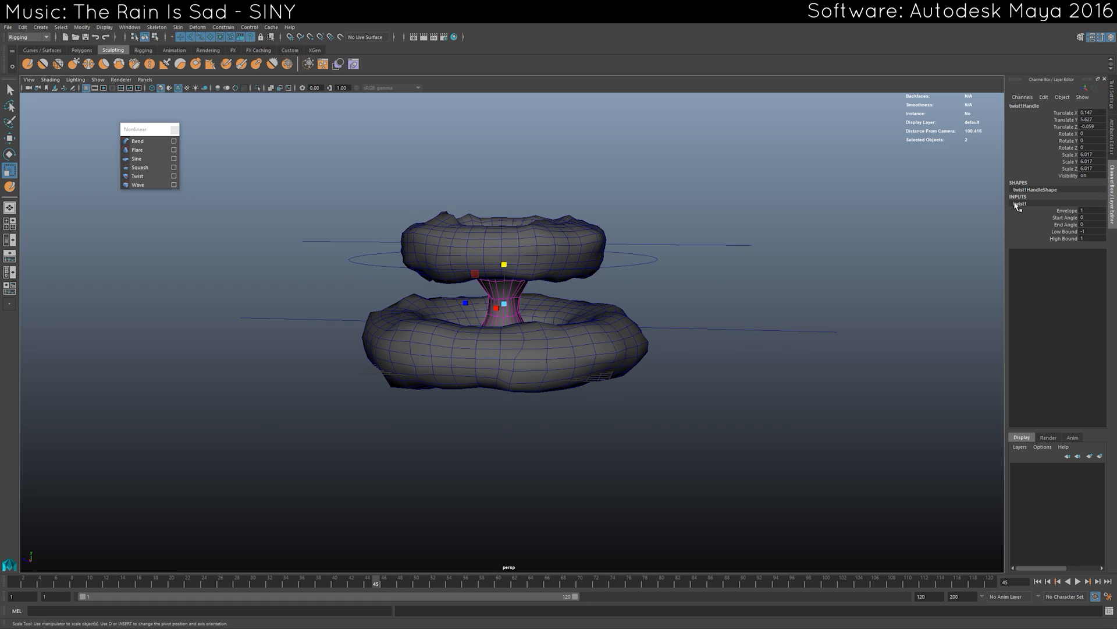
{"action": "left_click", "coordinate": [1066, 218]}
{"action": "middle_click_drag", "start_coordinate": [737, 314], "coordinate": [853, 310]}
{"action": "key", "text": "ctrl+z"}
{"action": "left_click_drag", "start_coordinate": [723, 352], "coordinate": [726, 356], "text": "alt"}
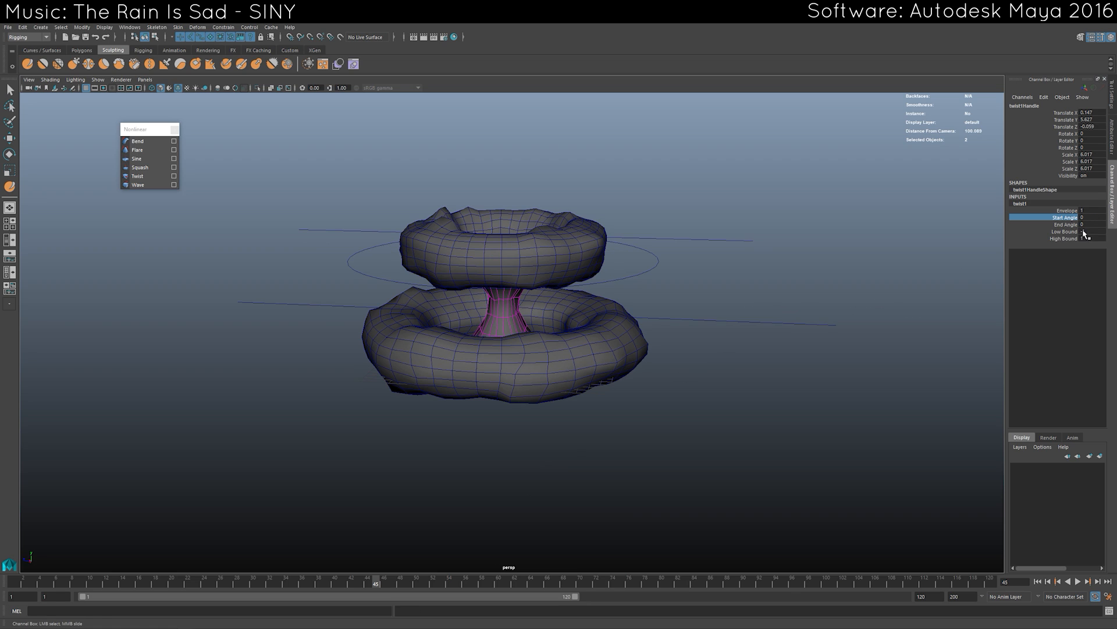
{"action": "left_click", "coordinate": [1063, 225]}
{"action": "middle_click_drag", "start_coordinate": [799, 360], "coordinate": [783, 356]}
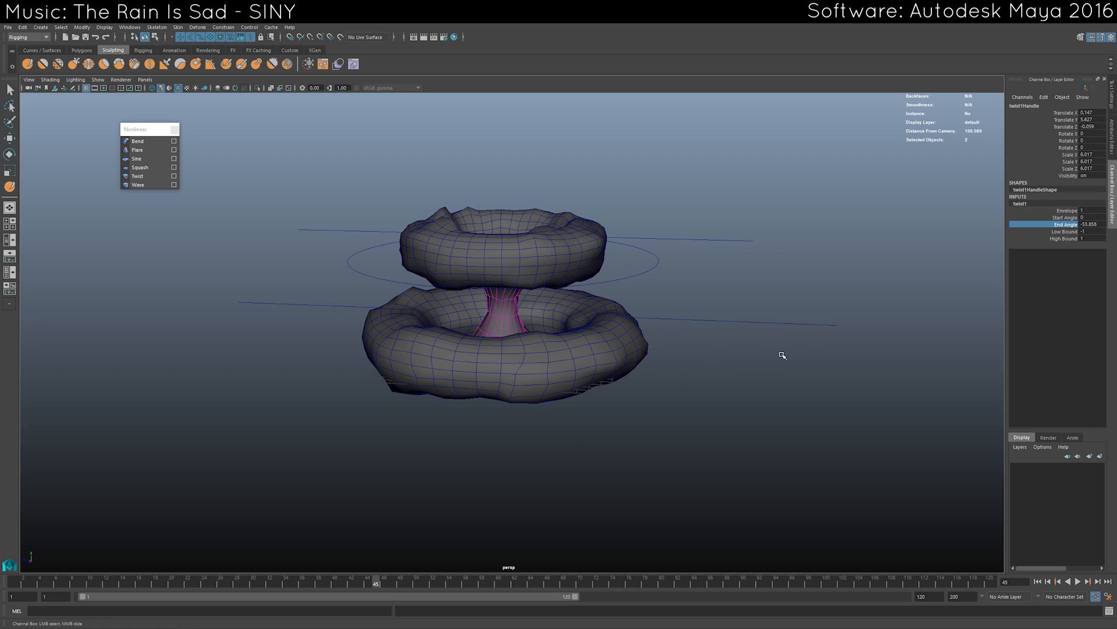
{"action": "key", "text": "ctrl+z"}
Key the twist's End Angle at 0 on frame 25 and increase it at frame 56.
{"action": "left_click_drag", "start_coordinate": [433, 585], "coordinate": [213, 588]}
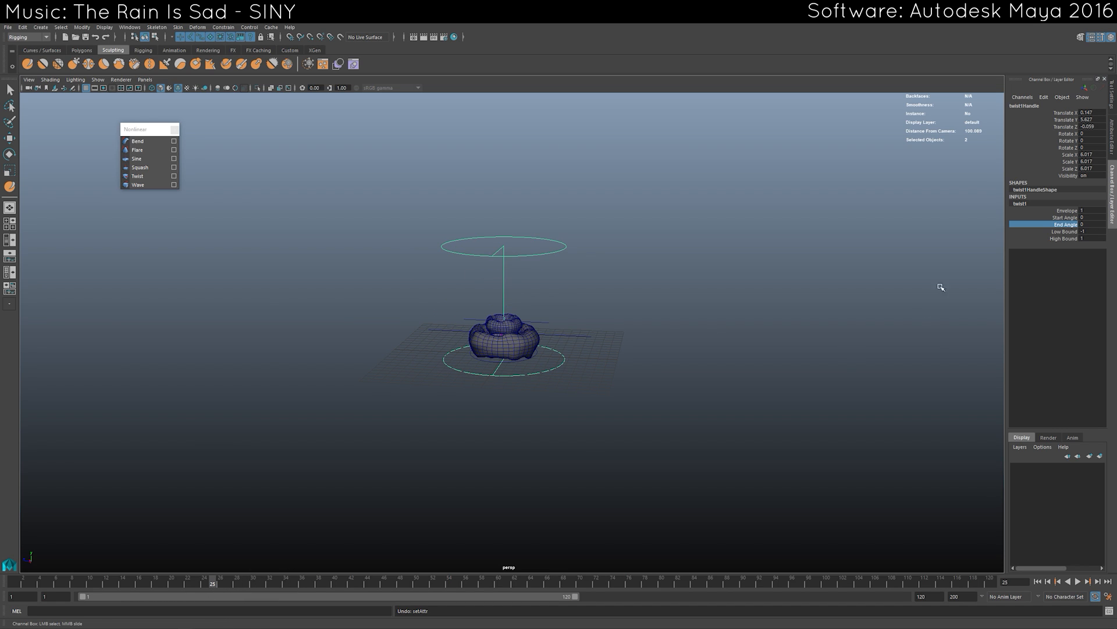
{"action": "right_click", "coordinate": [1067, 229]}
{"action": "left_click", "coordinate": [1061, 232]}
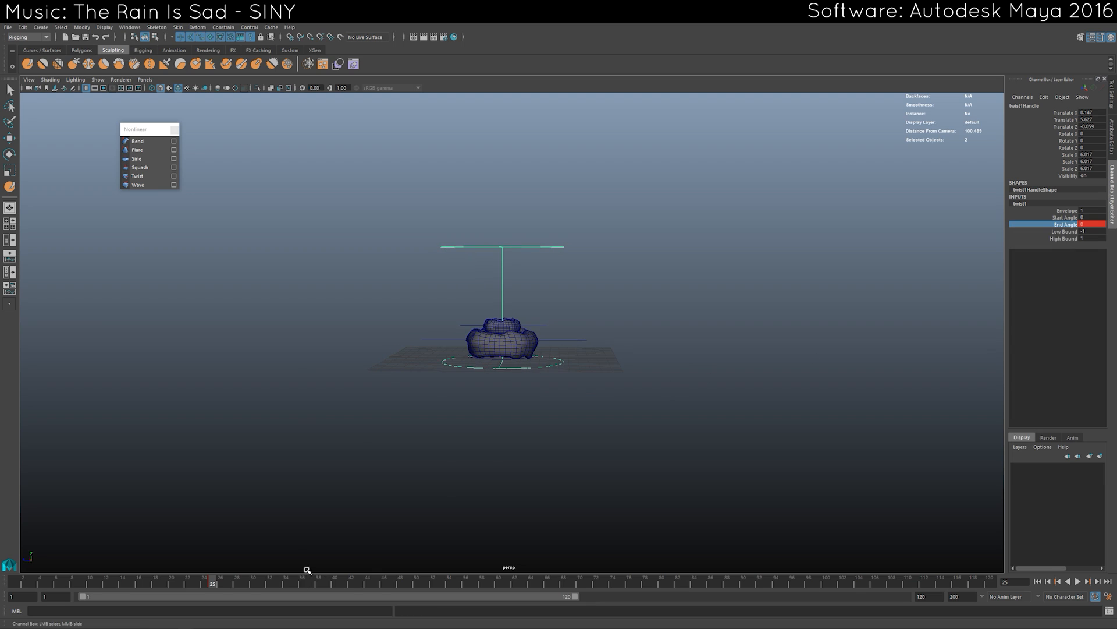
{"action": "left_click_drag", "start_coordinate": [213, 587], "coordinate": [466, 588]}
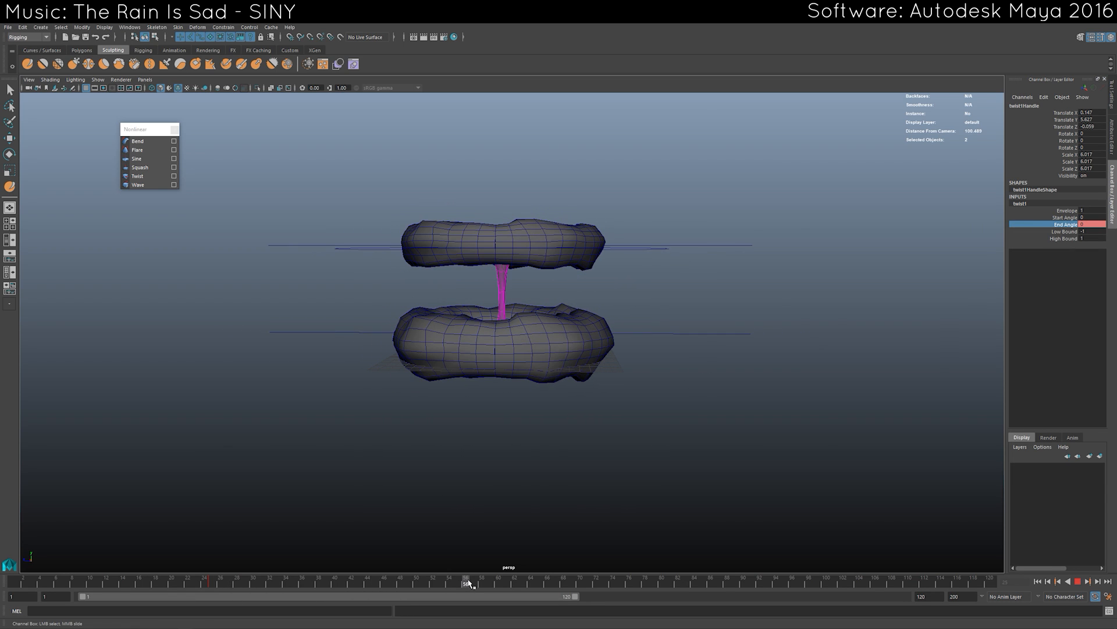
{"action": "middle_click_drag", "start_coordinate": [751, 277], "coordinate": [811, 282]}
Go to frame 46, add a Sine deformer to the lower ring and show the deformer's attributes.
{"action": "left_click_drag", "start_coordinate": [194, 584], "coordinate": [386, 585]}
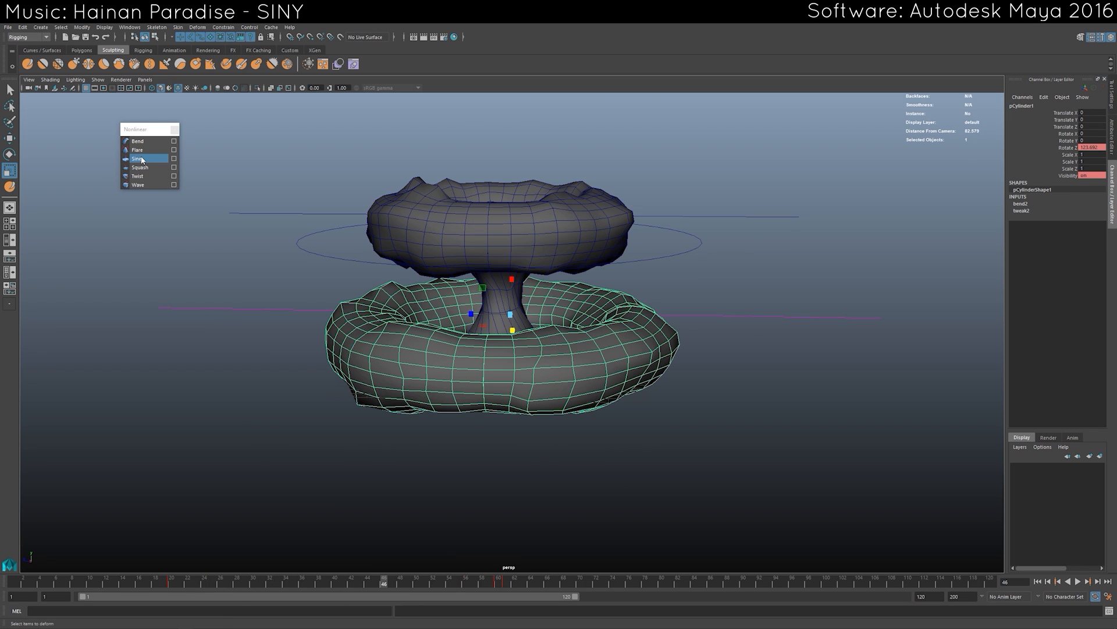
{"action": "left_click", "coordinate": [142, 159]}
{"action": "mouse_move", "coordinate": [422, 315]}
{"action": "left_mouse_down", "text": "alt"}
{"action": "mouse_move", "coordinate": [364, 324]}
{"action": "mouse_move", "coordinate": [424, 329]}
{"action": "left_mouse_up", "text": "alt"}
{"action": "left_click", "coordinate": [1020, 204]}
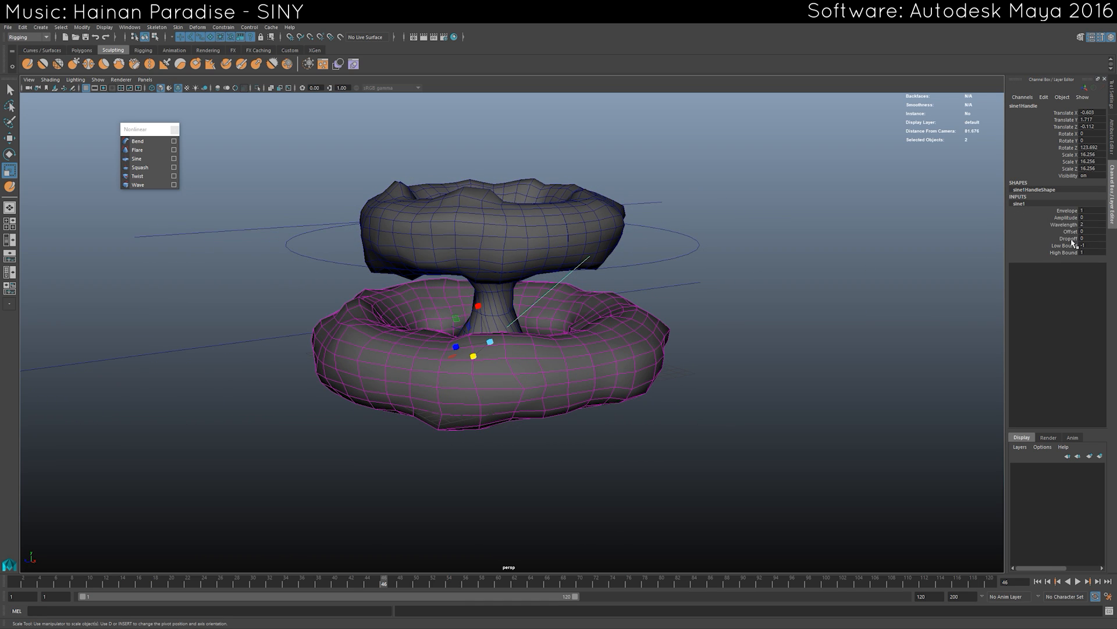
Try a larger Wavelength on the sine deformer, undo it, and raise the Amplitude to 0.7.
{"action": "left_click", "coordinate": [1064, 225]}
{"action": "middle_click_drag", "start_coordinate": [803, 288], "coordinate": [848, 287]}
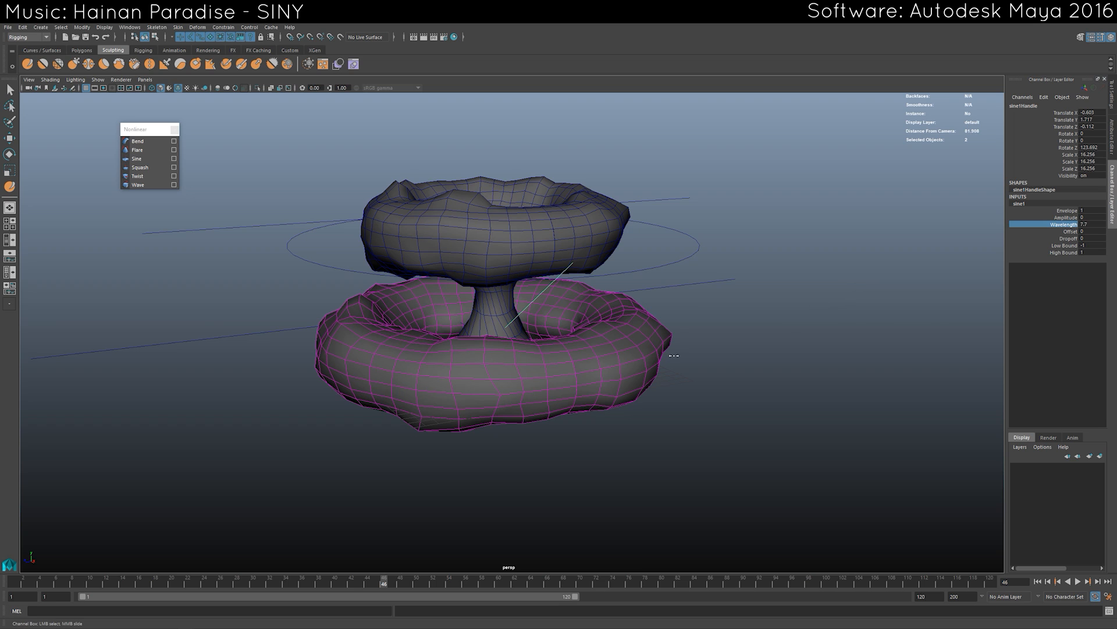
{"action": "left_click", "coordinate": [1069, 217]}
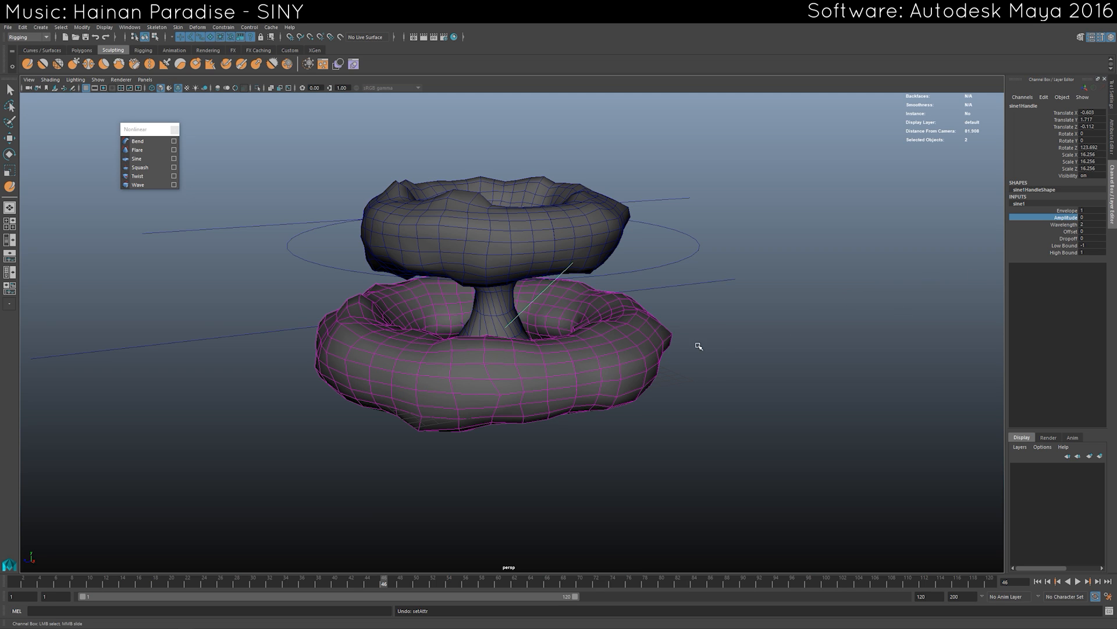
{"action": "middle_click_drag", "start_coordinate": [694, 345], "coordinate": [695, 341]}
{"action": "left_click_drag", "start_coordinate": [695, 342], "coordinate": [751, 324], "text": "alt"}
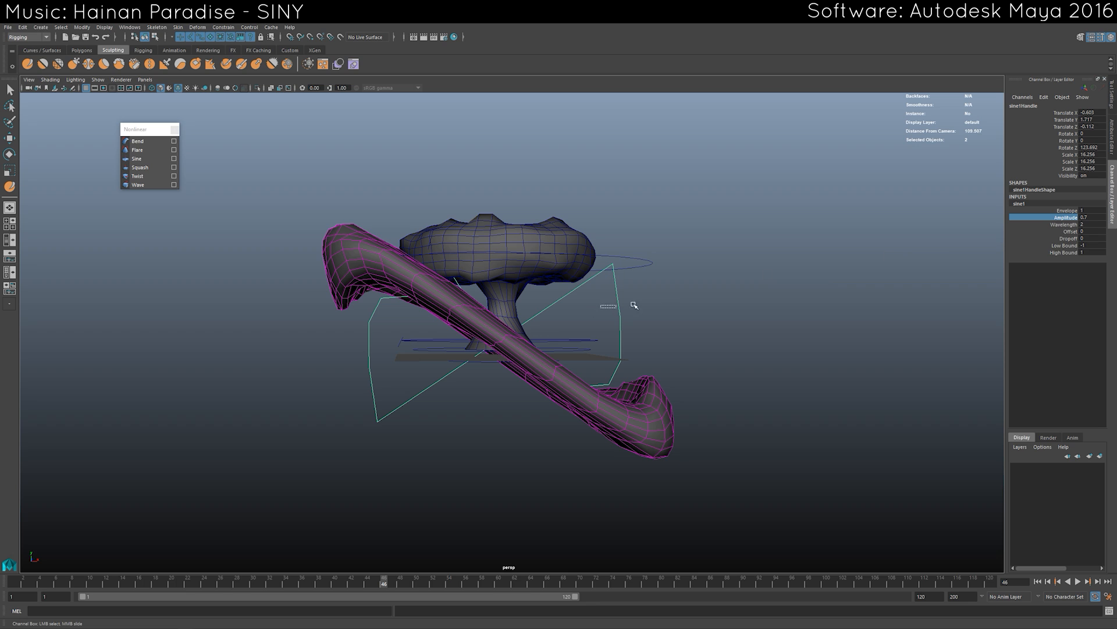
Select the sine deformer's handle, try rotating it freehand and with Rotate Z at 0, and set Rotate Z to 90.
{"action": "left_click_drag", "start_coordinate": [633, 305], "coordinate": [634, 306]}
{"action": "key", "text": "e"}
{"action": "left_click_drag", "start_coordinate": [493, 308], "coordinate": [517, 316]}
{"action": "key", "text": "ctrl+z"}
{"action": "left_click", "coordinate": [1096, 148]}
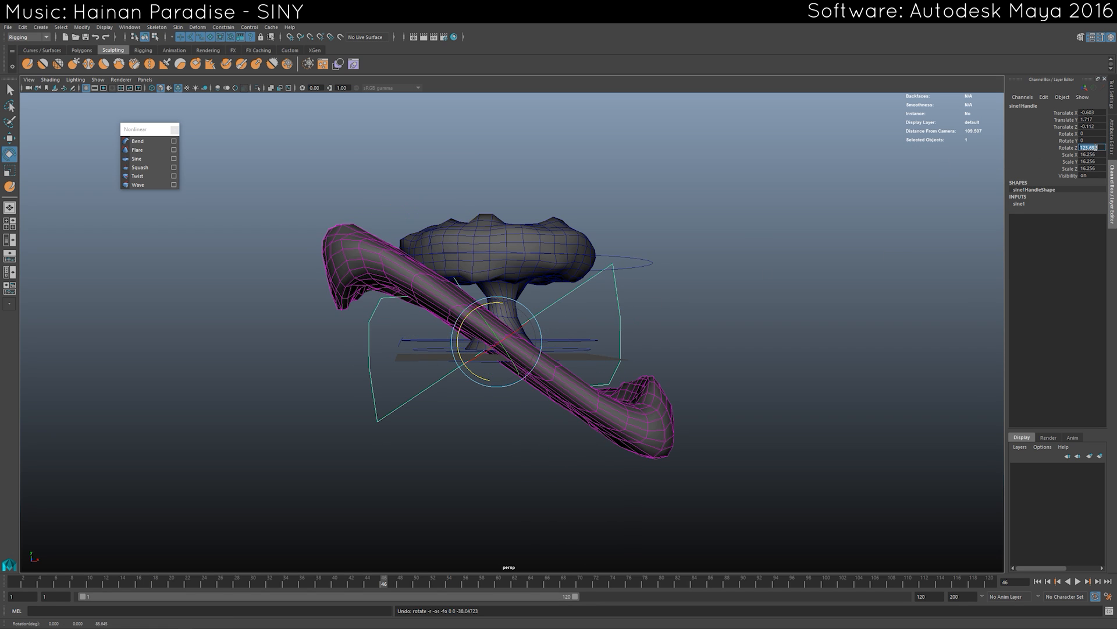
{"action": "type", "text": "0"}
{"action": "key", "text": "Return"}
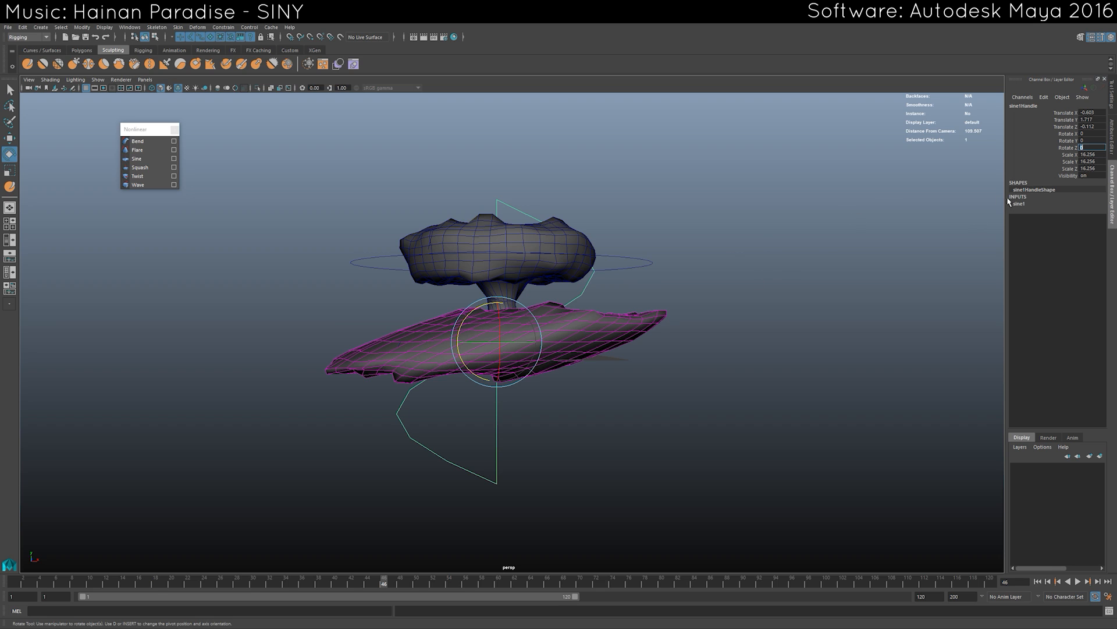
{"action": "left_click_drag", "start_coordinate": [580, 377], "coordinate": [542, 401], "text": "alt"}
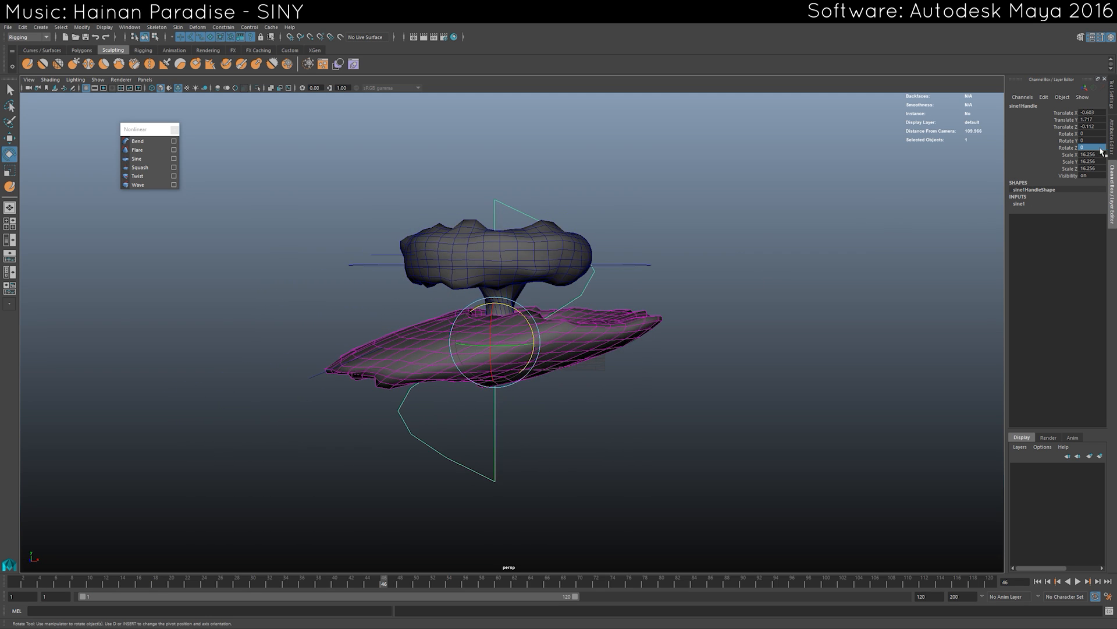
{"action": "left_click", "coordinate": [1095, 148]}
{"action": "type", "text": "90"}
{"action": "key", "text": "Return"}
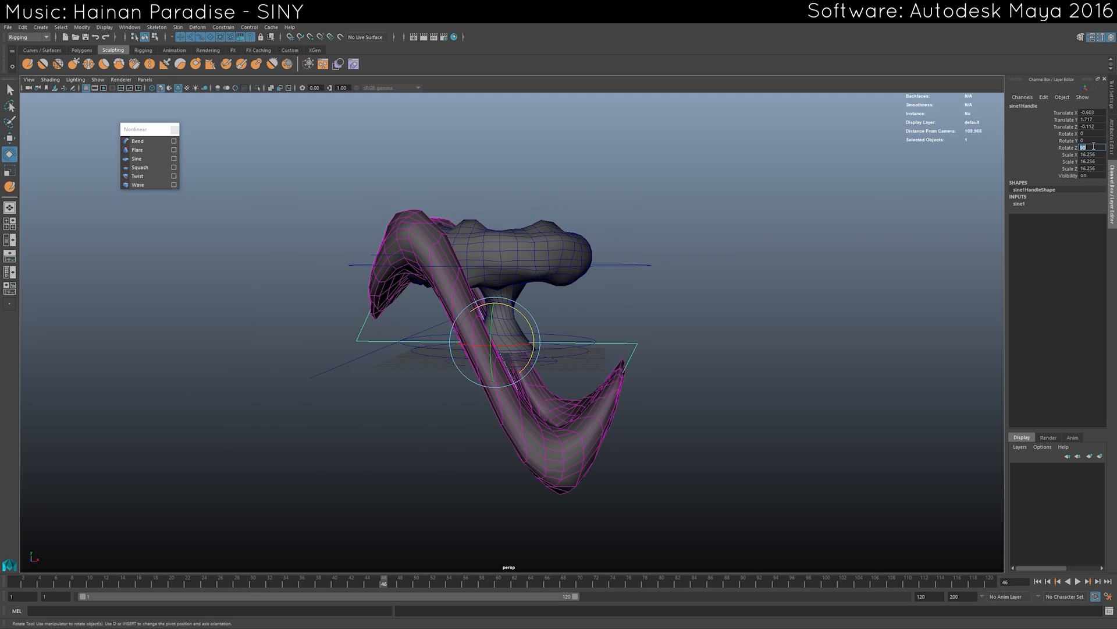
Reduce the sine deformer's Wavelength to 0.2 to create many short waves around the lower ring.
{"action": "left_click_drag", "start_coordinate": [349, 329], "coordinate": [717, 234], "text": "alt"}
{"action": "left_click", "coordinate": [1020, 203]}
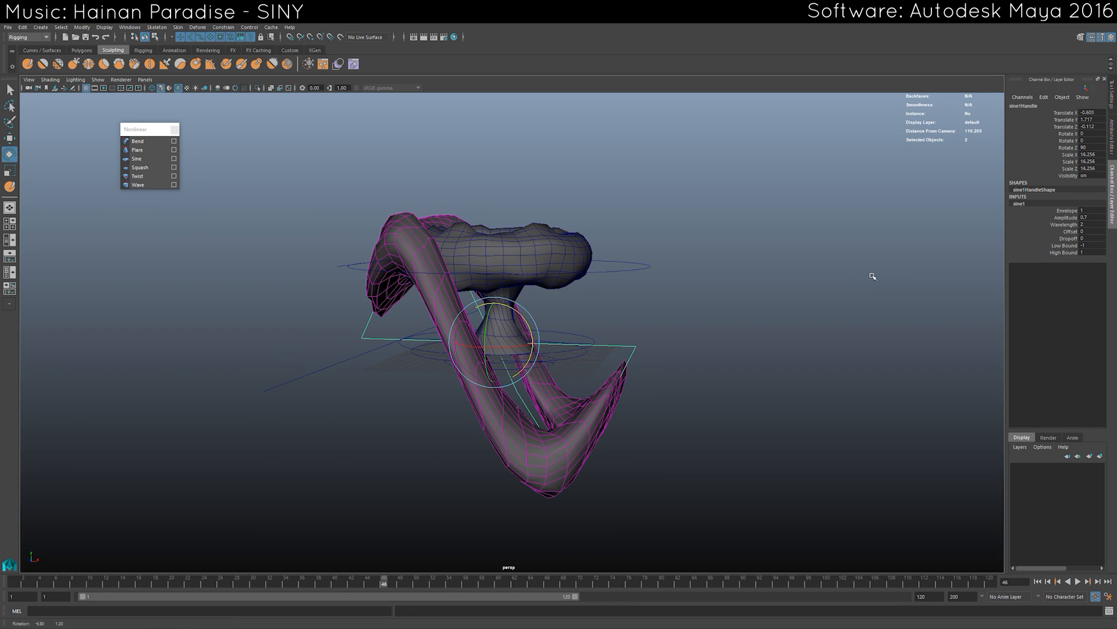
{"action": "left_click", "coordinate": [1073, 226]}
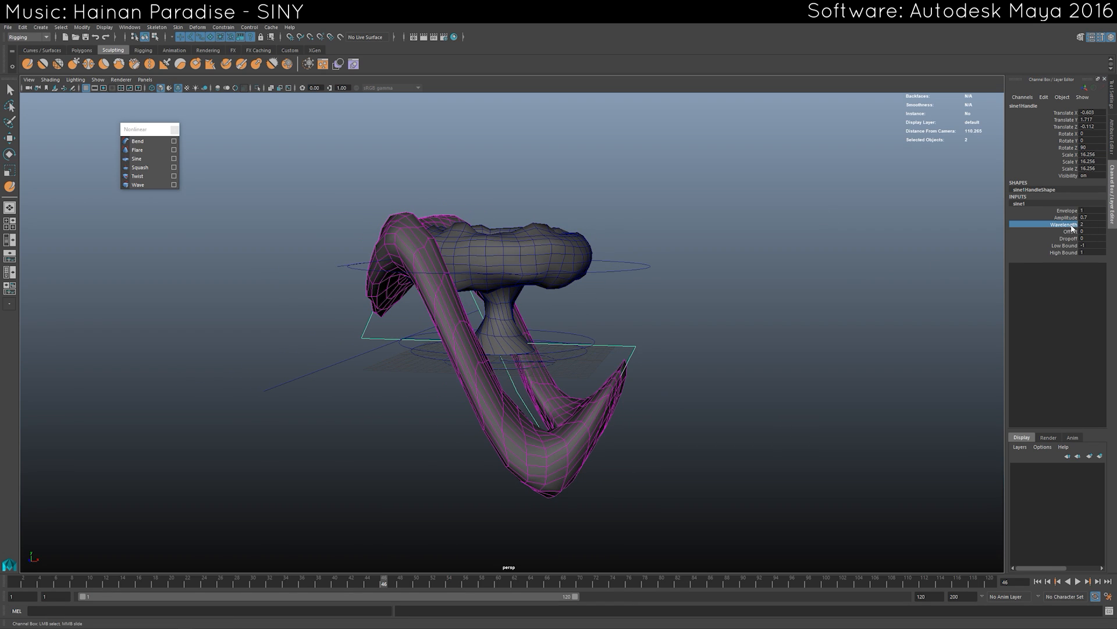
{"action": "middle_click_drag", "start_coordinate": [795, 277], "coordinate": [787, 277]}
Lower the sine deformer's Amplitude in stages to 0.01 for subtle ripples on the lower ring.
{"action": "left_click", "coordinate": [1072, 218]}
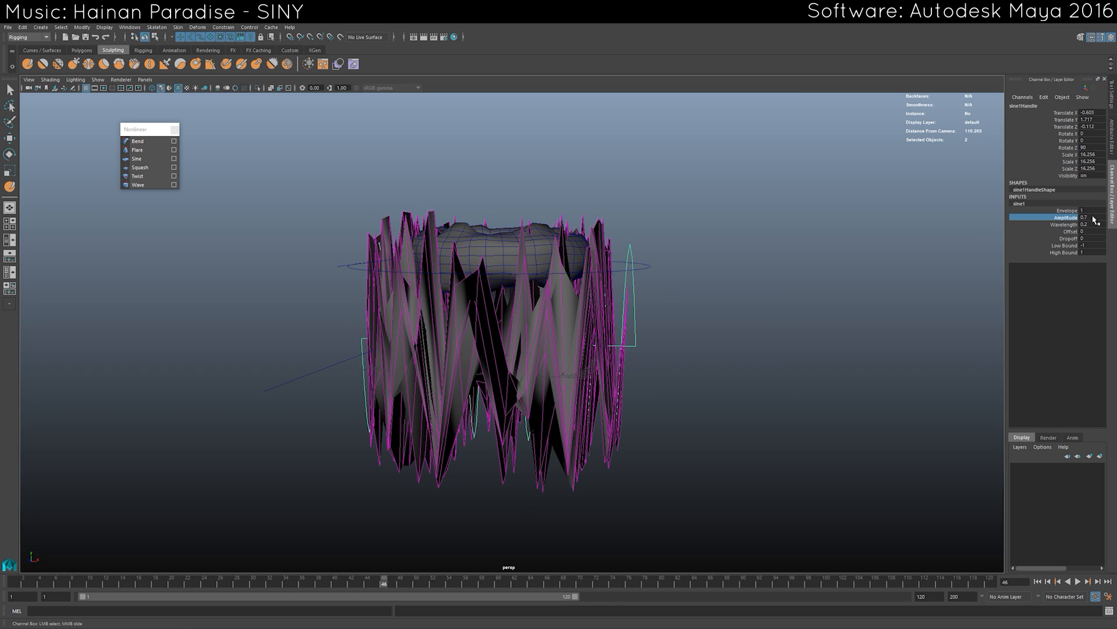
{"action": "double_click", "coordinate": [1093, 219]}
{"action": "key", "text": "Return"}
{"action": "scroll", "coordinate": [669, 355], "scroll_direction": "up", "scroll_amount": 3}
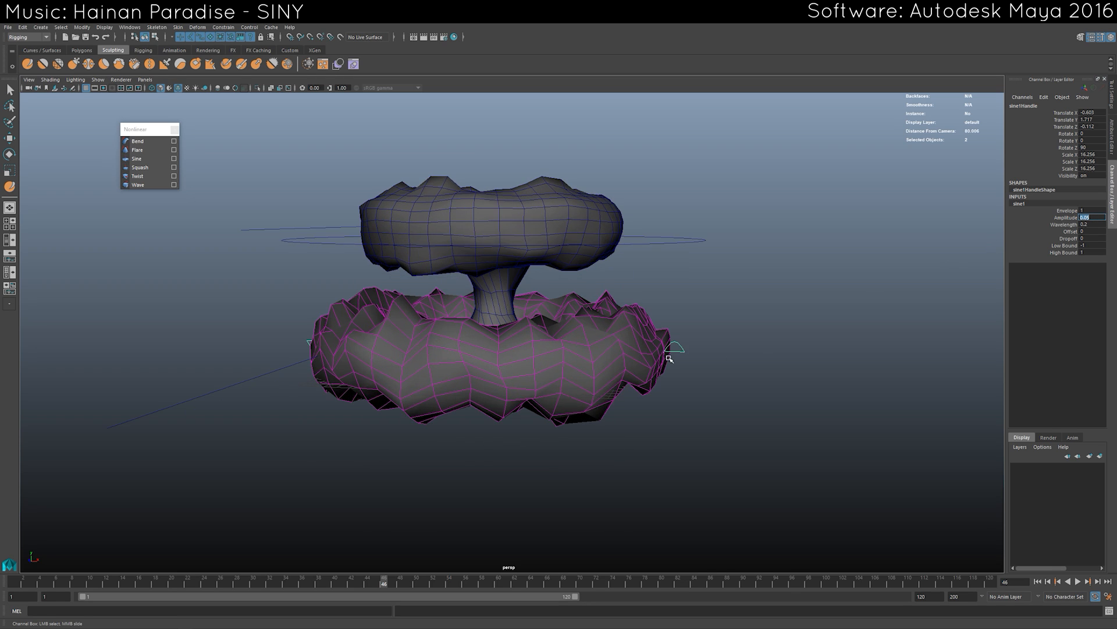
{"action": "left_click_drag", "start_coordinate": [675, 344], "coordinate": [626, 376], "text": "alt"}
{"action": "left_click", "coordinate": [1095, 216]}
{"action": "type", "text": "0.0"}
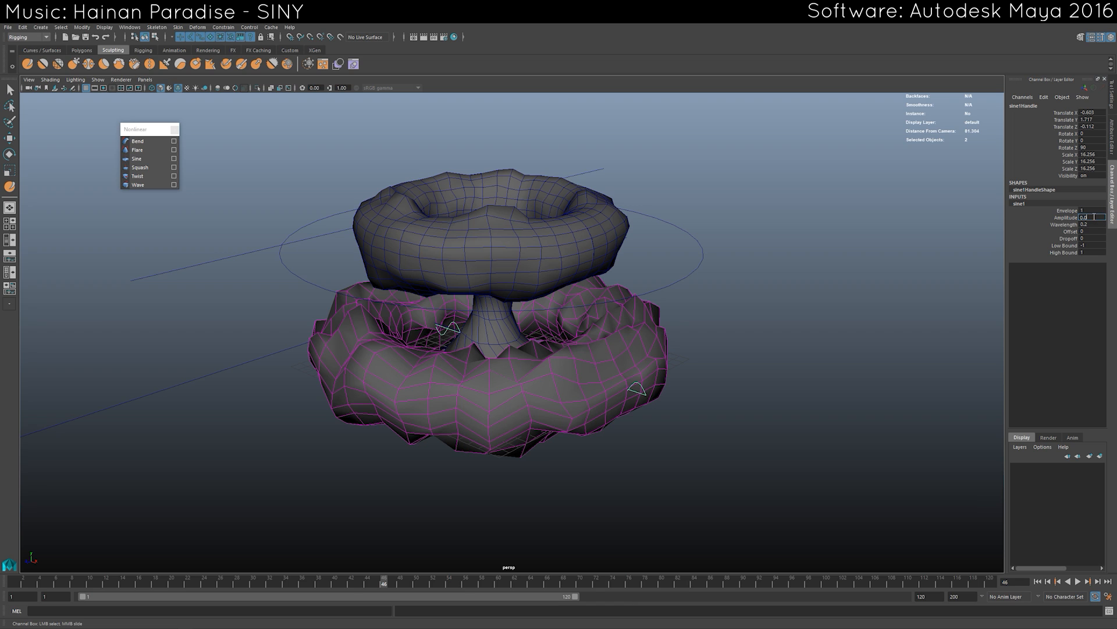
{"action": "type", "text": "1"}
{"action": "key", "text": "Return"}
Adjust the sine deformer's Offset to shift the ripples, and key the Offset at frame 10.
{"action": "left_click_drag", "start_coordinate": [931, 287], "coordinate": [694, 341], "text": "alt"}
{"action": "left_click", "coordinate": [1066, 231]}
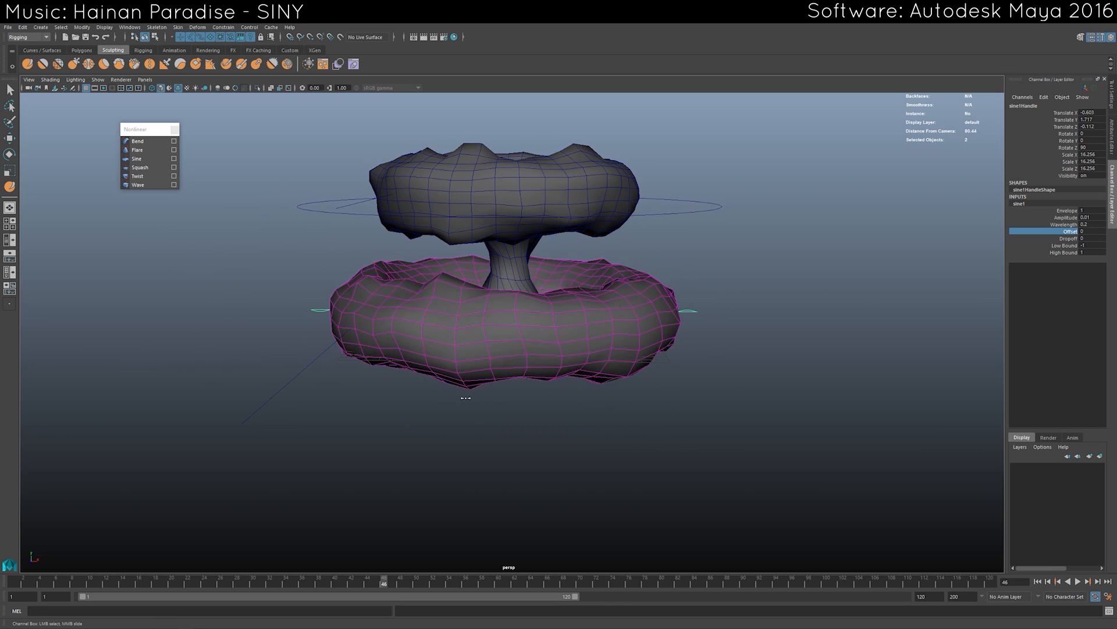
{"action": "middle_click_drag", "start_coordinate": [477, 396], "coordinate": [473, 397]}
{"action": "right_click_drag", "start_coordinate": [472, 397], "coordinate": [511, 441], "text": "alt"}
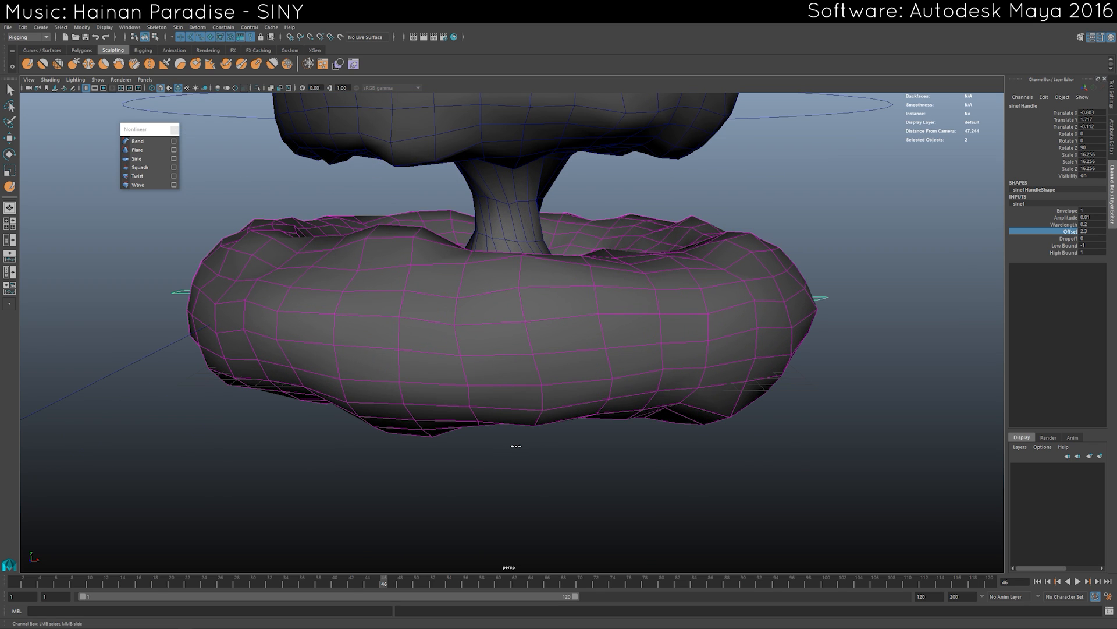
{"action": "middle_click_drag", "start_coordinate": [517, 446], "coordinate": [522, 448]}
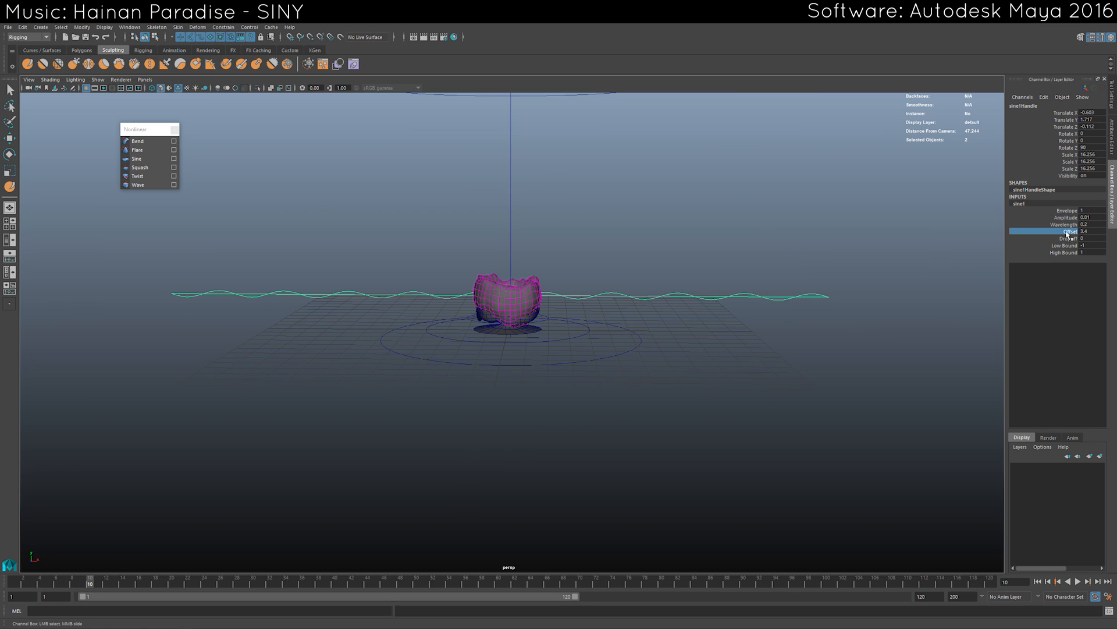
{"action": "right_click", "coordinate": [1069, 235]}
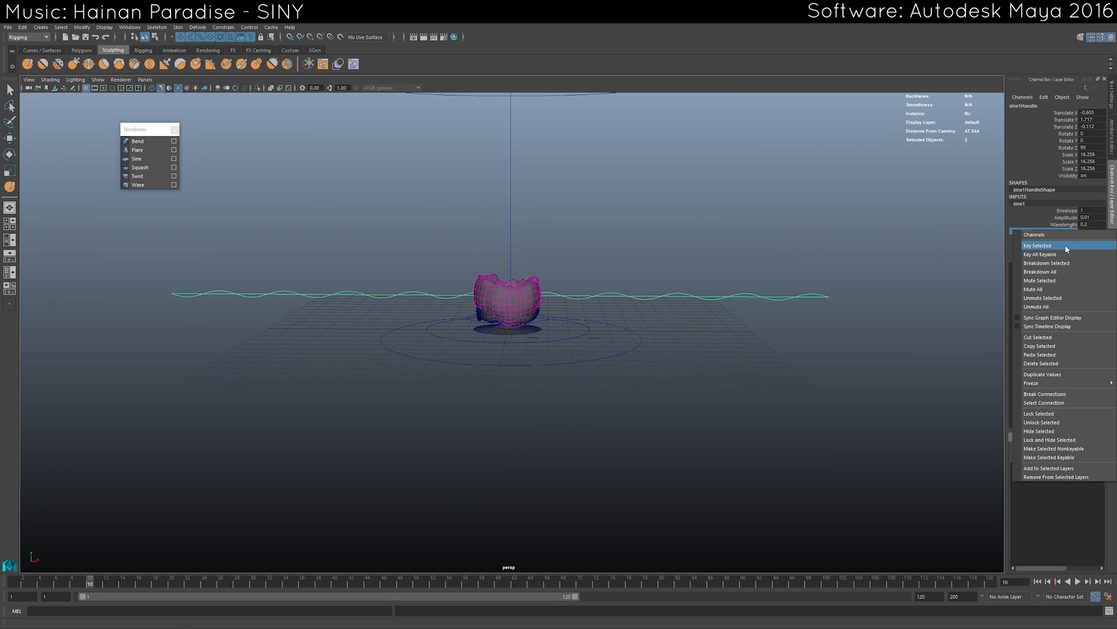
{"action": "left_click", "coordinate": [1065, 246]}
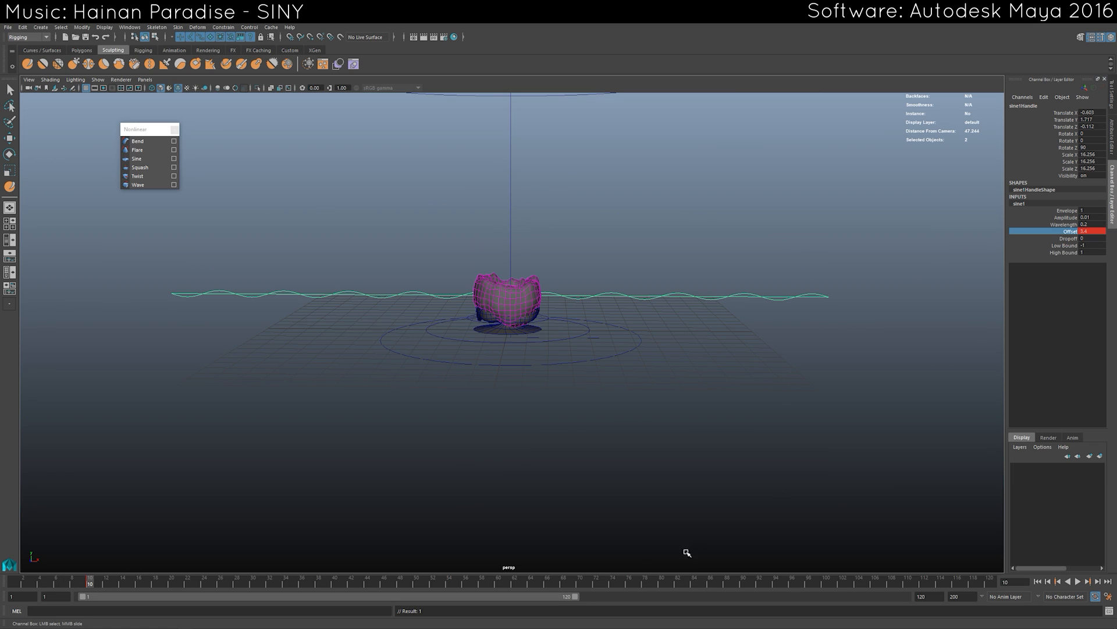
Enter a new Offset for the sine deformer at frame 80 and key it, then check how the ripples travel.
{"action": "left_click", "coordinate": [662, 583]}
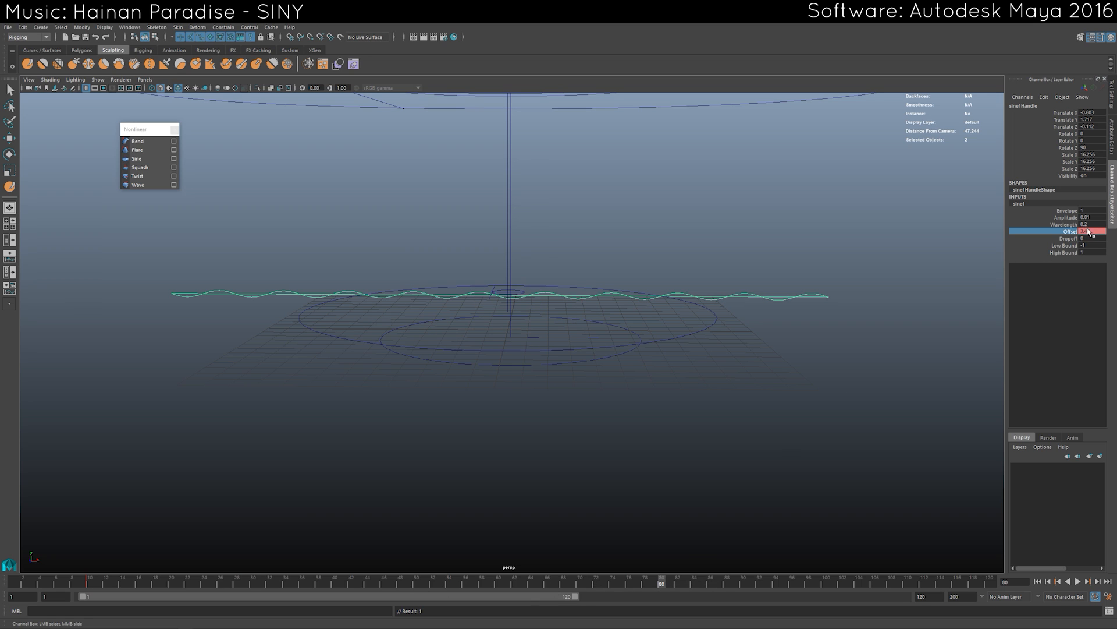
{"action": "double_click", "coordinate": [1090, 232]}
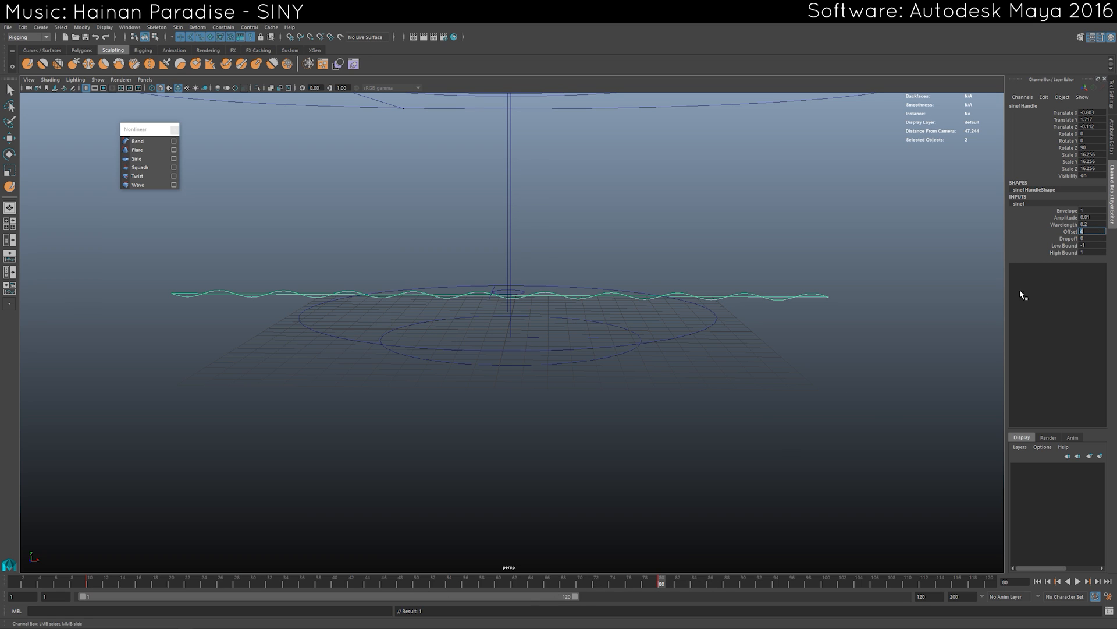
{"action": "left_click_drag", "start_coordinate": [861, 350], "coordinate": [827, 367], "text": "alt"}
{"action": "left_click_drag", "start_coordinate": [661, 582], "coordinate": [531, 584]}
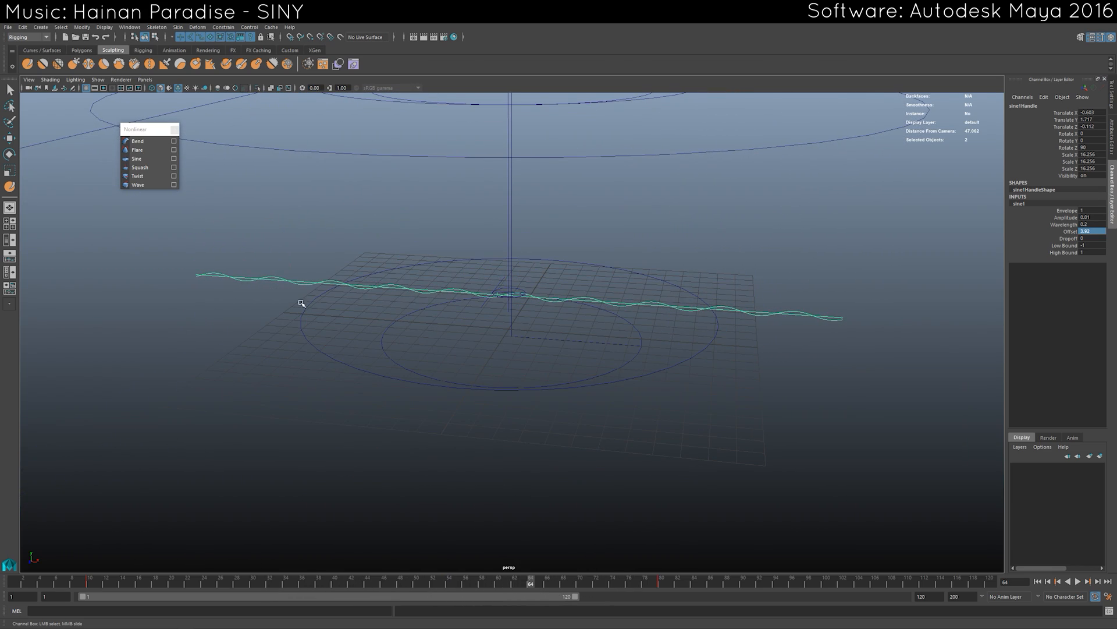
Examine the rippling lower ring and the overall explosion from several angles by scrubbing and playing the animation.
{"action": "scroll", "coordinate": [301, 303], "scroll_direction": "down", "scroll_amount": 2}
{"action": "left_click_drag", "start_coordinate": [385, 378], "coordinate": [386, 359], "text": "alt"}
{"action": "left_click_drag", "start_coordinate": [556, 583], "coordinate": [452, 584]}
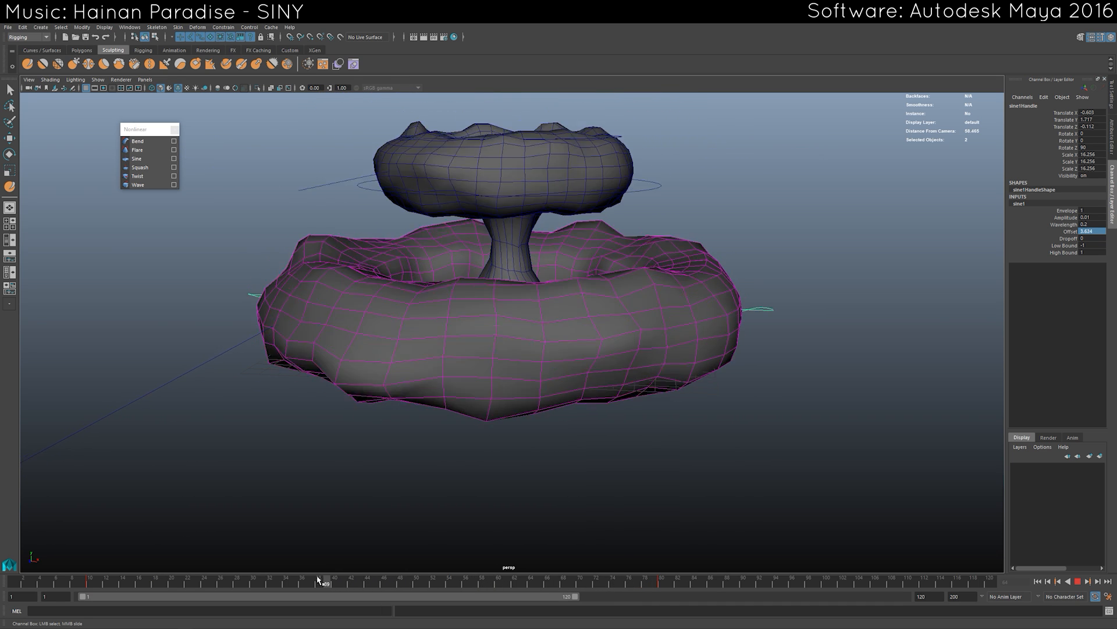
{"action": "left_click", "coordinate": [719, 278]}
{"action": "key", "text": "e"}
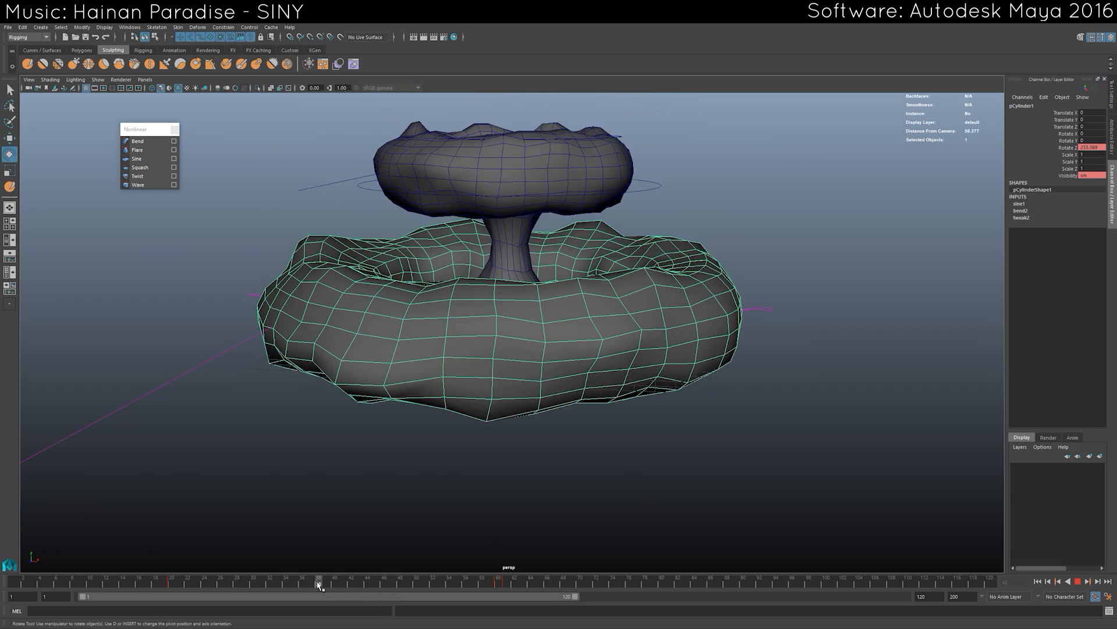
{"action": "mouse_move", "coordinate": [367, 588]}
{"action": "left_mouse_down"}
{"action": "mouse_move", "coordinate": [448, 586]}
{"action": "mouse_move", "coordinate": [324, 587]}
{"action": "mouse_move", "coordinate": [492, 584]}
{"action": "mouse_move", "coordinate": [286, 585]}
{"action": "mouse_move", "coordinate": [480, 582]}
{"action": "left_mouse_up"}
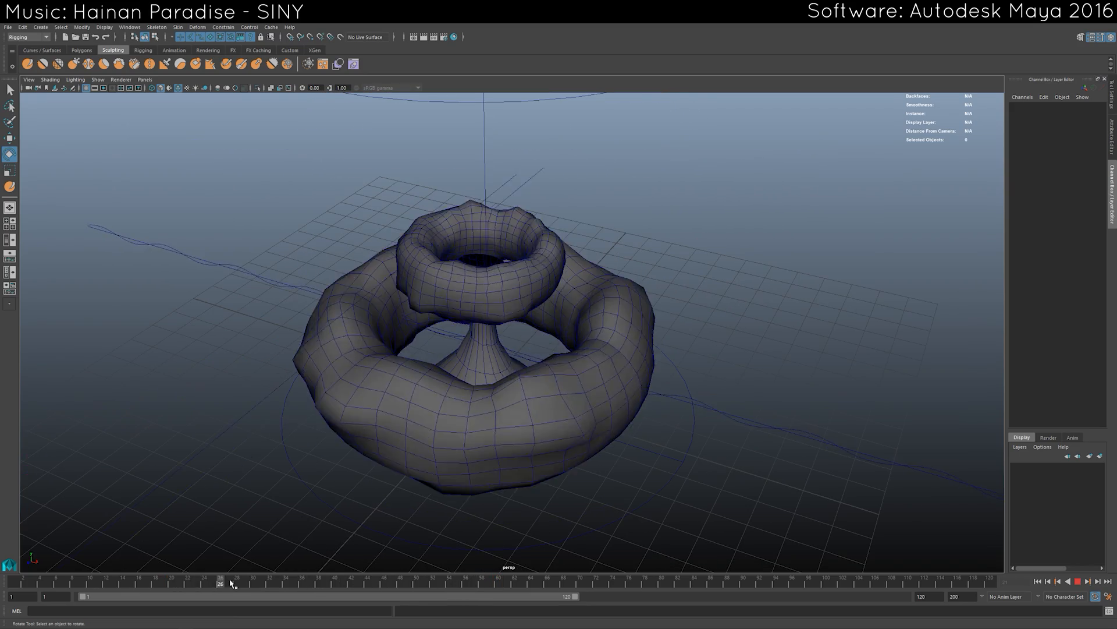
{"action": "mouse_move", "coordinate": [500, 349]}
{"action": "left_mouse_down", "text": "alt"}
{"action": "mouse_move", "coordinate": [512, 332]}
{"action": "mouse_move", "coordinate": [512, 347]}
{"action": "left_mouse_up", "text": "alt"}
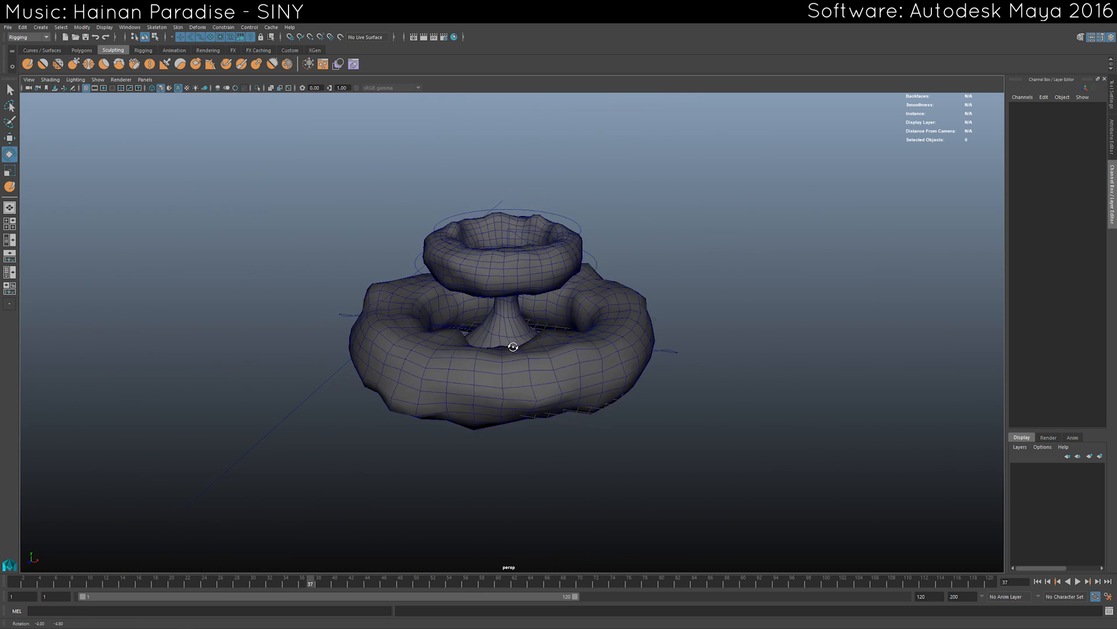
{"action": "key", "text": "alt+v"}
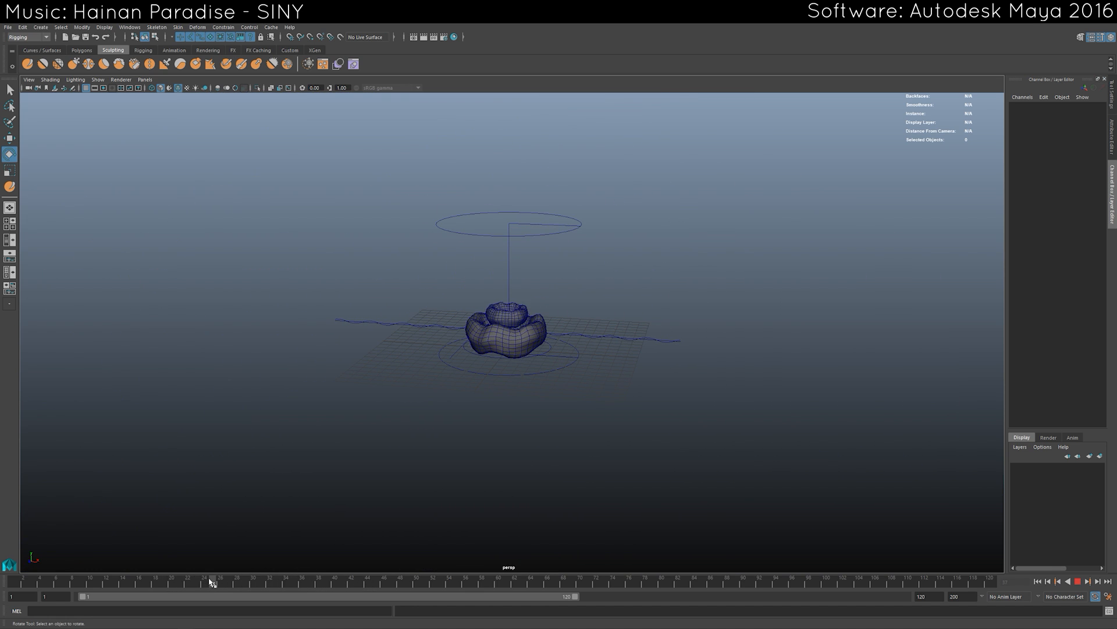
{"action": "key", "text": "alt+v"}
{"action": "scroll", "coordinate": [510, 415], "scroll_direction": "up", "scroll_amount": 5}
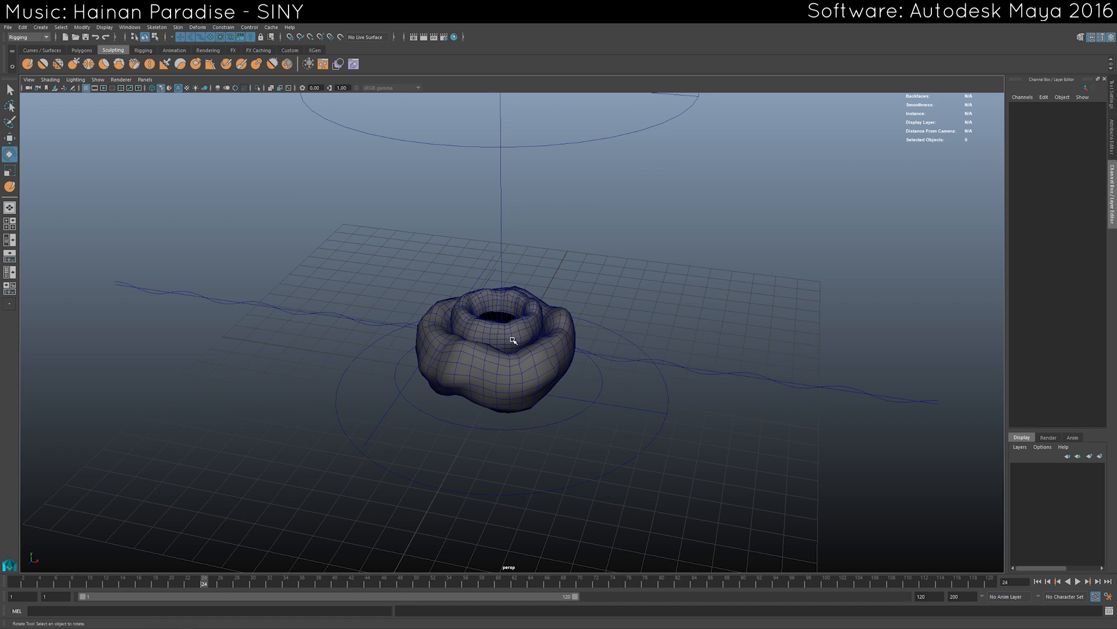
Key the upper ring's Visibility on at frame 22 and hide the ring at frame 21.
{"action": "left_click", "coordinate": [506, 363]}
{"action": "left_click_drag", "start_coordinate": [198, 582], "coordinate": [244, 582]}
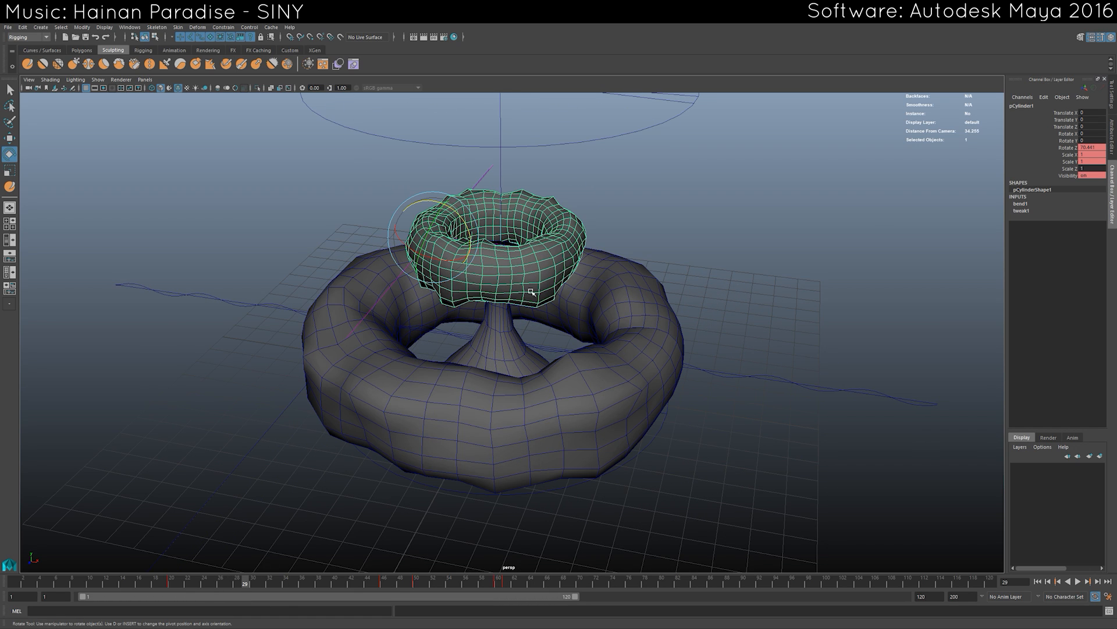
{"action": "mouse_move", "coordinate": [176, 582]}
{"action": "left_mouse_down"}
{"action": "mouse_move", "coordinate": [201, 584]}
{"action": "mouse_move", "coordinate": [188, 584]}
{"action": "left_mouse_up"}
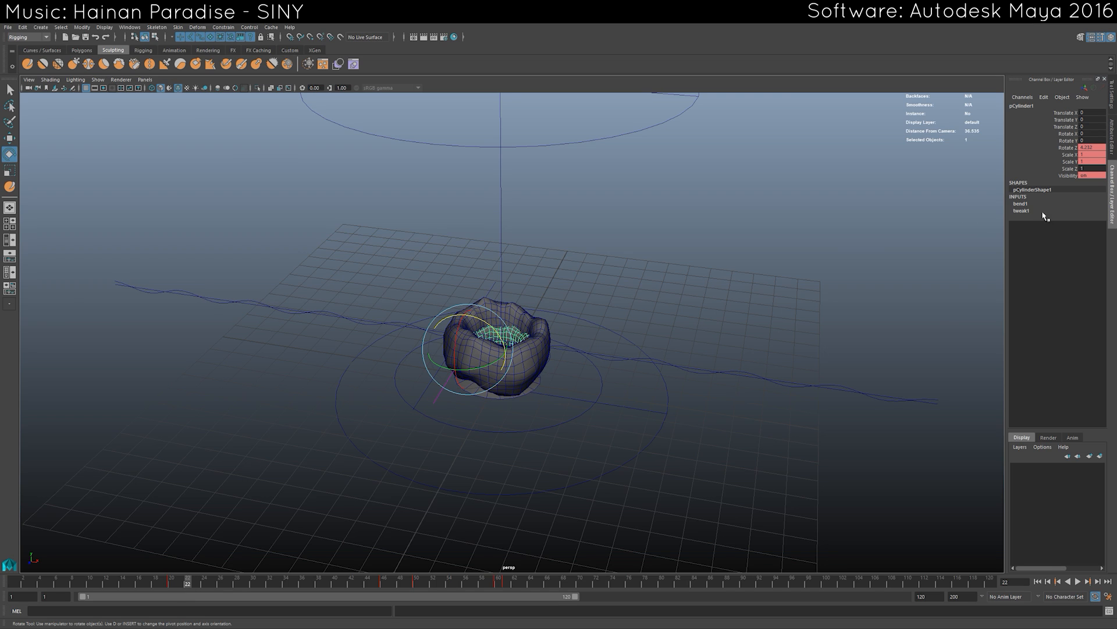
{"action": "left_click", "coordinate": [1062, 176]}
{"action": "right_click", "coordinate": [1062, 176]}
{"action": "left_click", "coordinate": [1063, 189]}
{"action": "left_click", "coordinate": [180, 580]}
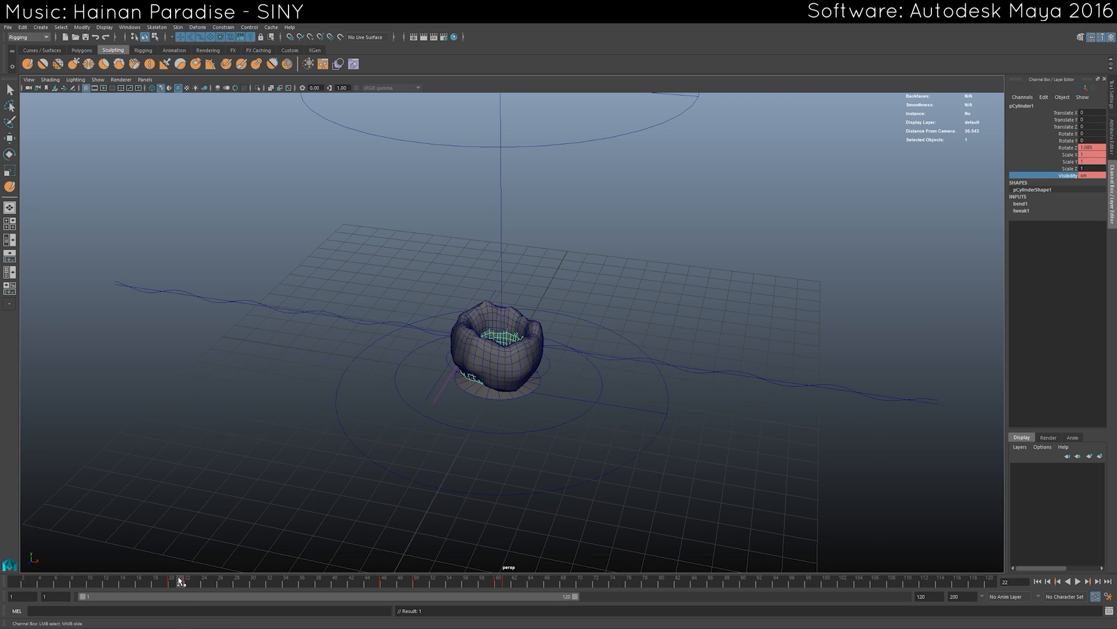
{"action": "double_click", "coordinate": [1086, 176]}
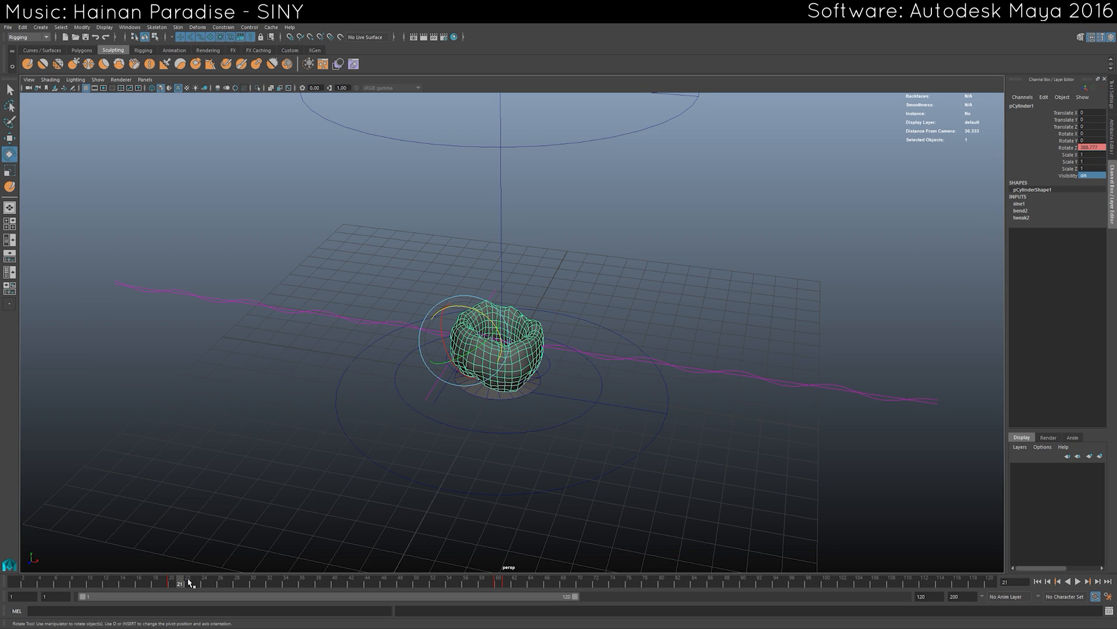
Key the lower ring's Visibility on at frame 21 and set its Visibility to 0 at frame 20.
{"action": "mouse_move", "coordinate": [171, 583]}
{"action": "left_mouse_down"}
{"action": "mouse_move", "coordinate": [193, 582]}
{"action": "mouse_move", "coordinate": [180, 586]}
{"action": "left_mouse_up"}
{"action": "left_click", "coordinate": [1071, 175]}
{"action": "right_click", "coordinate": [1068, 175]}
{"action": "left_click", "coordinate": [1065, 182]}
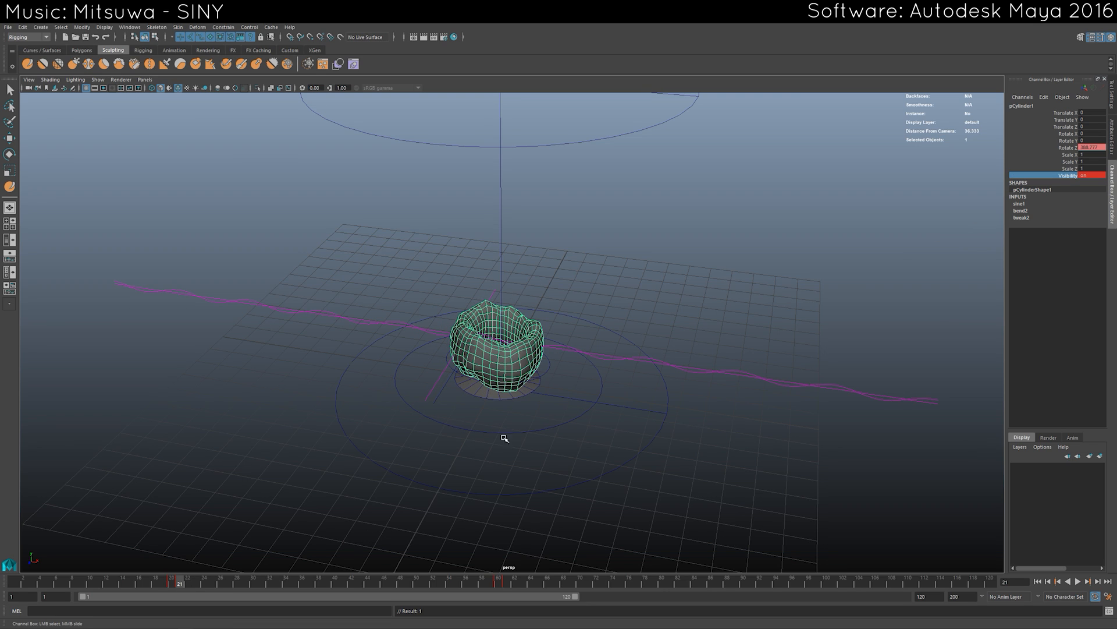
{"action": "left_click", "coordinate": [173, 584]}
{"action": "double_click", "coordinate": [1092, 175]}
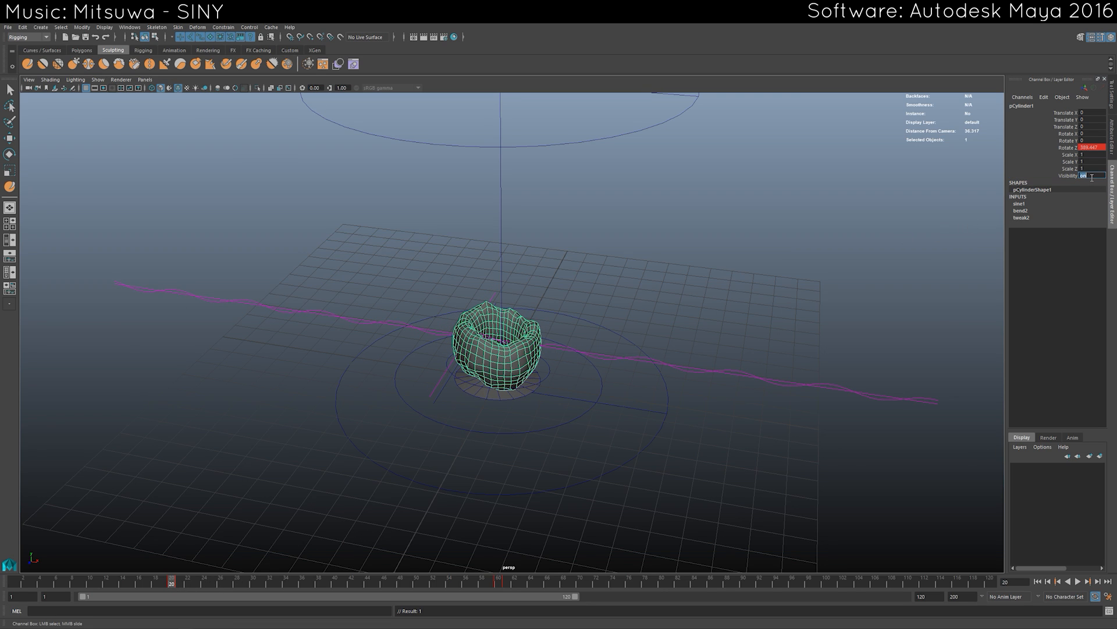
{"action": "type", "text": "0"}
{"action": "key", "text": "Return"}
Key the central column's Visibility on at frame 22 and set its Visibility to 0 at frame 21.
{"action": "left_click", "coordinate": [519, 393]}
{"action": "key", "text": "e"}
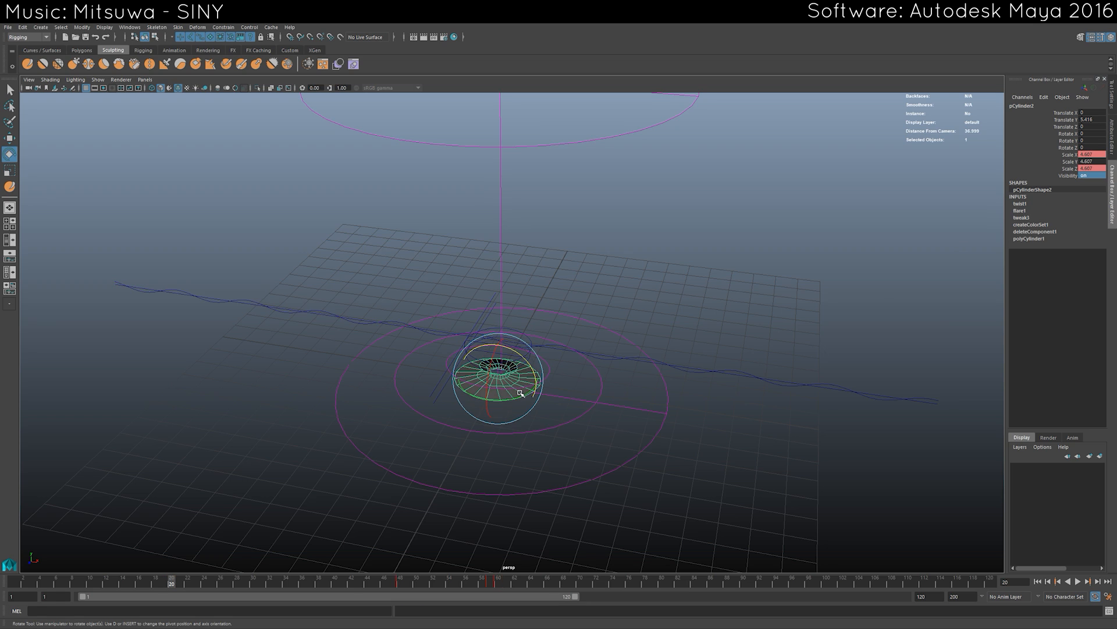
{"action": "mouse_move", "coordinate": [176, 581]}
{"action": "left_mouse_down"}
{"action": "mouse_move", "coordinate": [268, 581]}
{"action": "mouse_move", "coordinate": [188, 591]}
{"action": "left_mouse_up"}
{"action": "right_click", "coordinate": [1077, 175]}
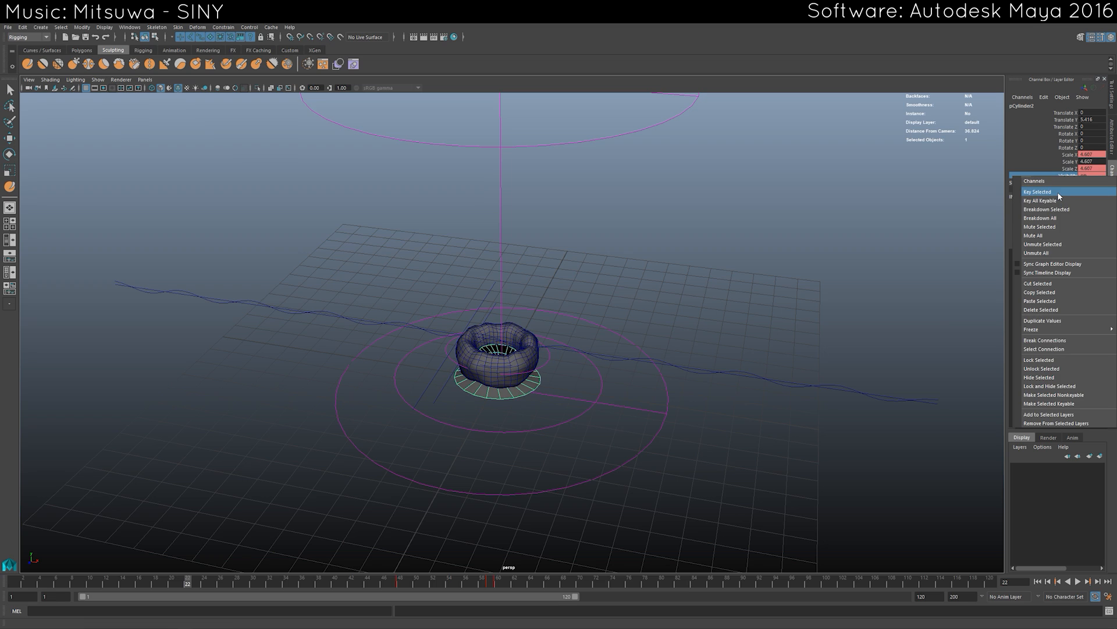
{"action": "left_click", "coordinate": [1057, 191]}
{"action": "left_click", "coordinate": [180, 585]}
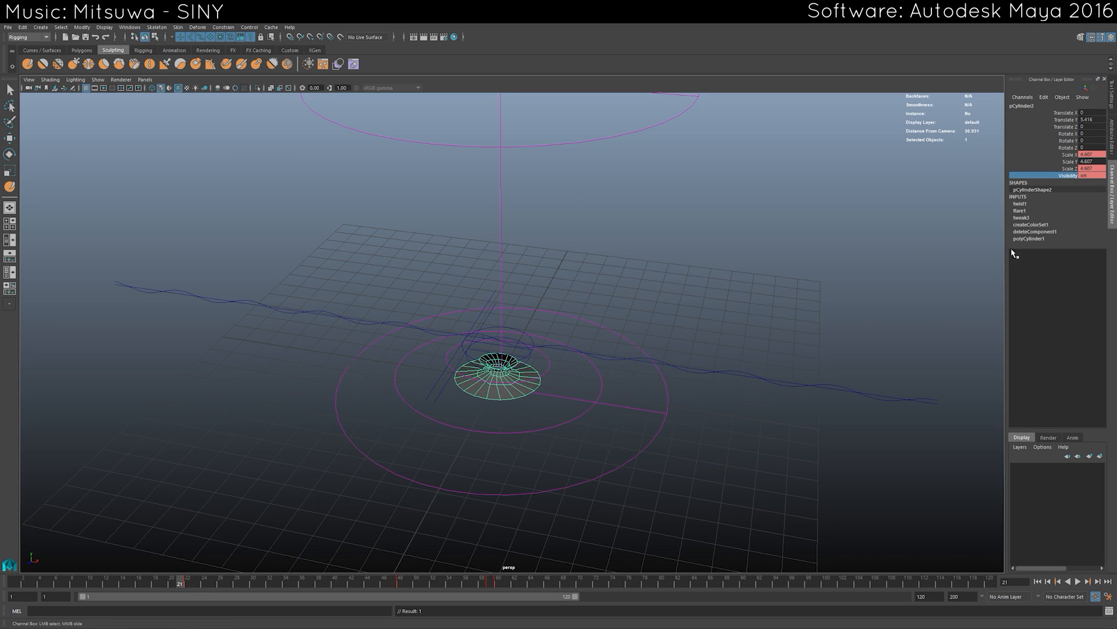
{"action": "double_click", "coordinate": [1089, 175]}
{"action": "type", "text": "0"}
{"action": "key", "text": "Return"}
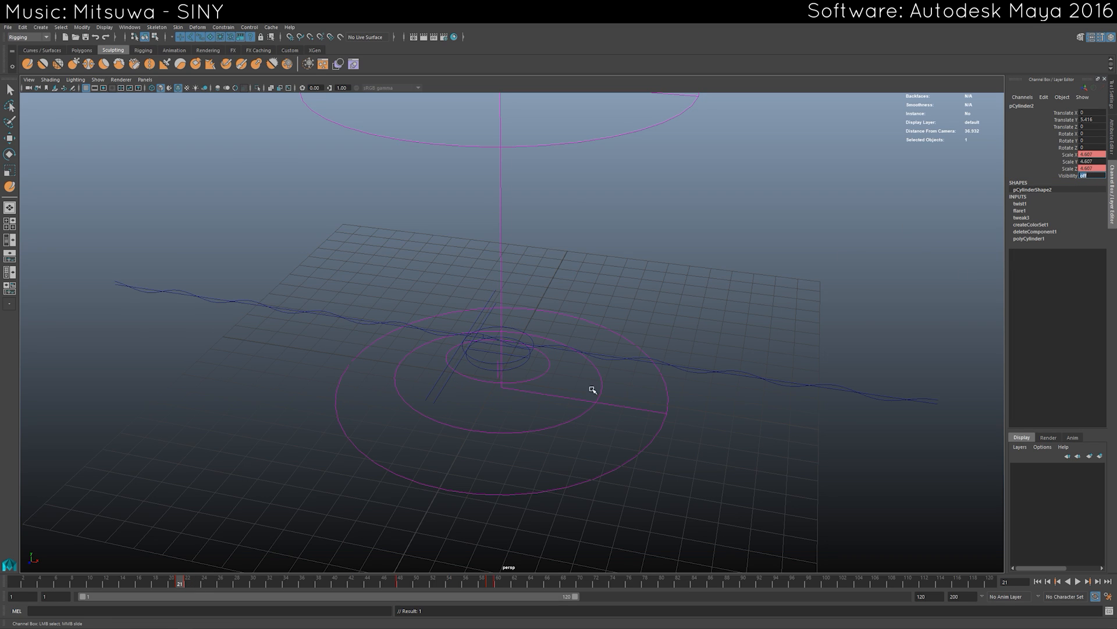
Play back the explosion and hide the deformers in the viewport for a clean view of the meshes.
{"action": "left_click_drag", "start_coordinate": [181, 586], "coordinate": [227, 586]}
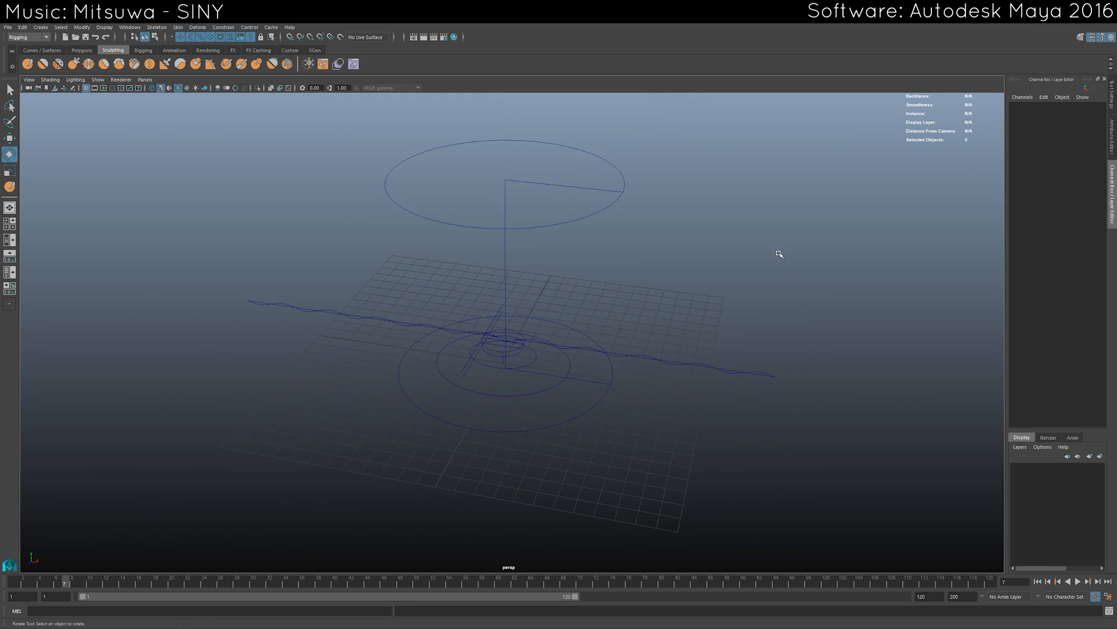
{"action": "left_click_drag", "start_coordinate": [779, 254], "coordinate": [973, 508], "text": "alt"}
{"action": "left_click", "coordinate": [1078, 581]}
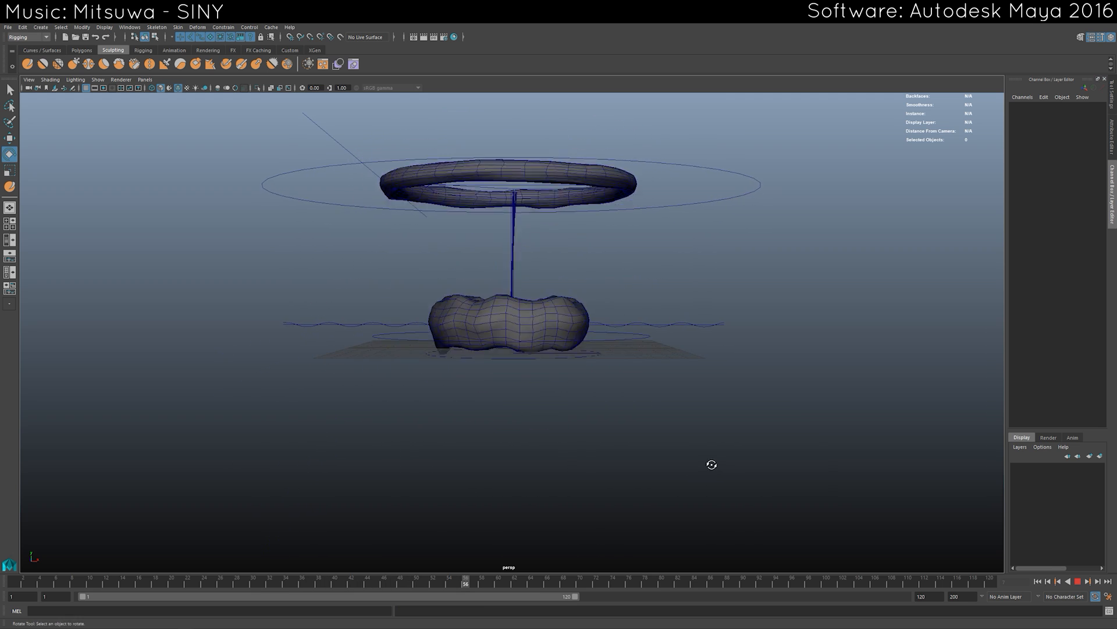
{"action": "left_click", "coordinate": [98, 82]}
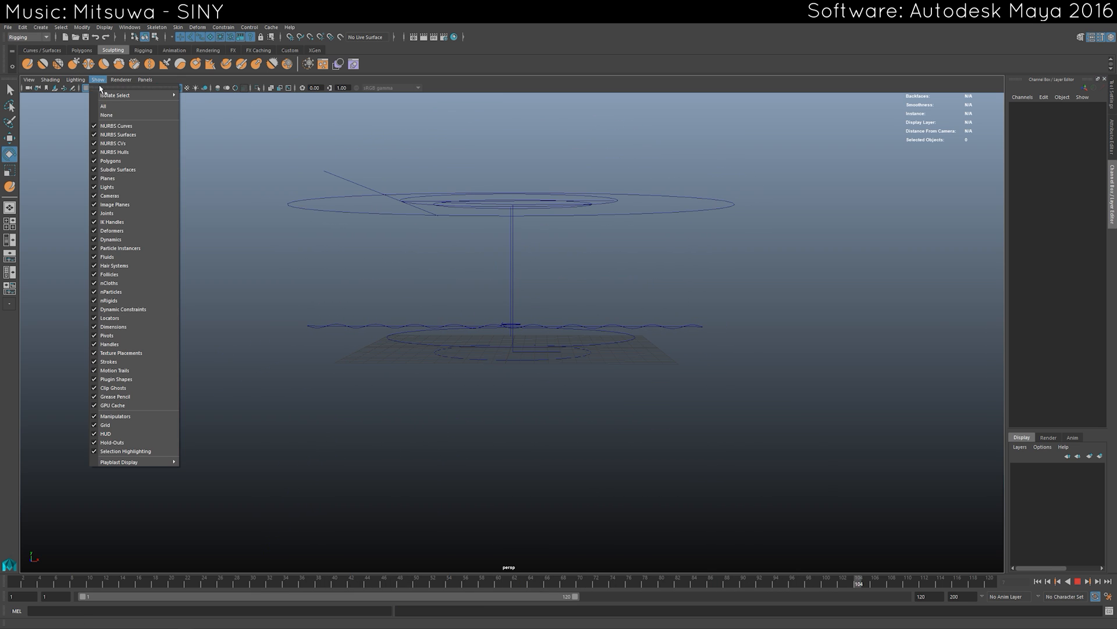
{"action": "left_click", "coordinate": [118, 233]}
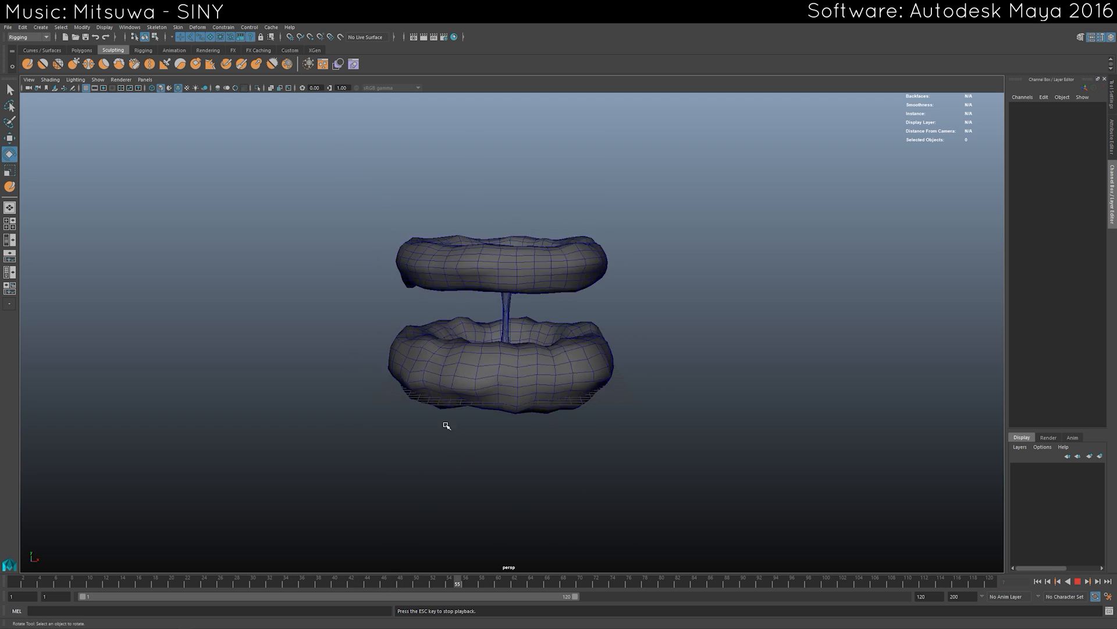
{"action": "left_click", "coordinate": [372, 582]}
Play the finished low-poly explosion scene and examine its lower ring by scrubbing and orbiting around it.
{"action": "left_click", "coordinate": [1077, 581]}
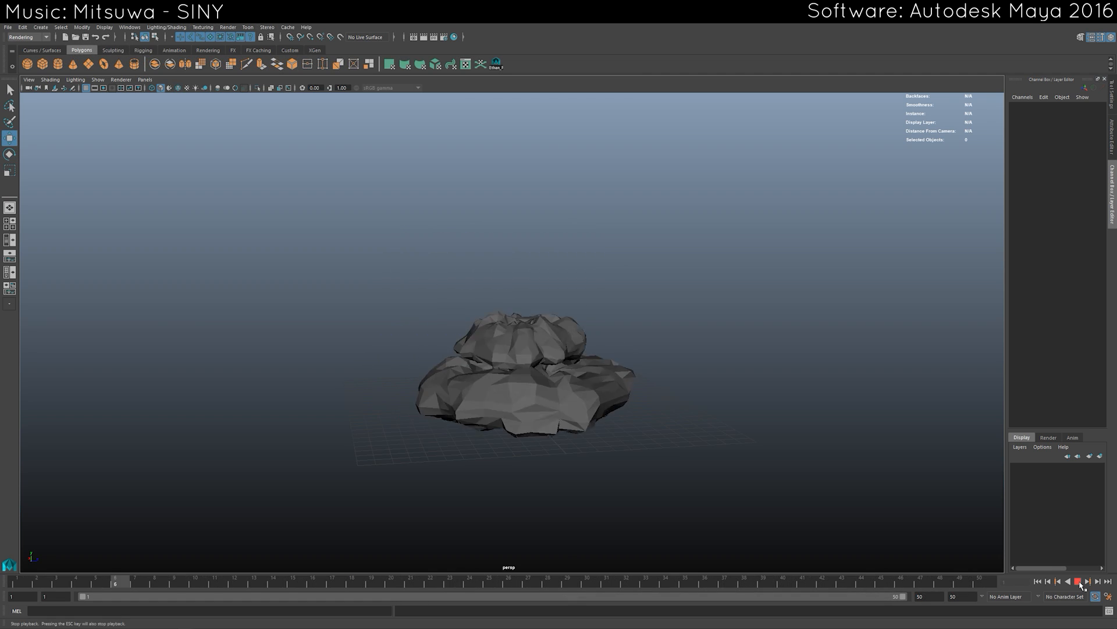
{"action": "left_click", "coordinate": [1079, 582]}
{"action": "left_click_drag", "start_coordinate": [625, 577], "coordinate": [433, 587]}
{"action": "left_click", "coordinate": [519, 291]}
{"action": "left_click_drag", "start_coordinate": [525, 354], "coordinate": [513, 332], "text": "alt"}
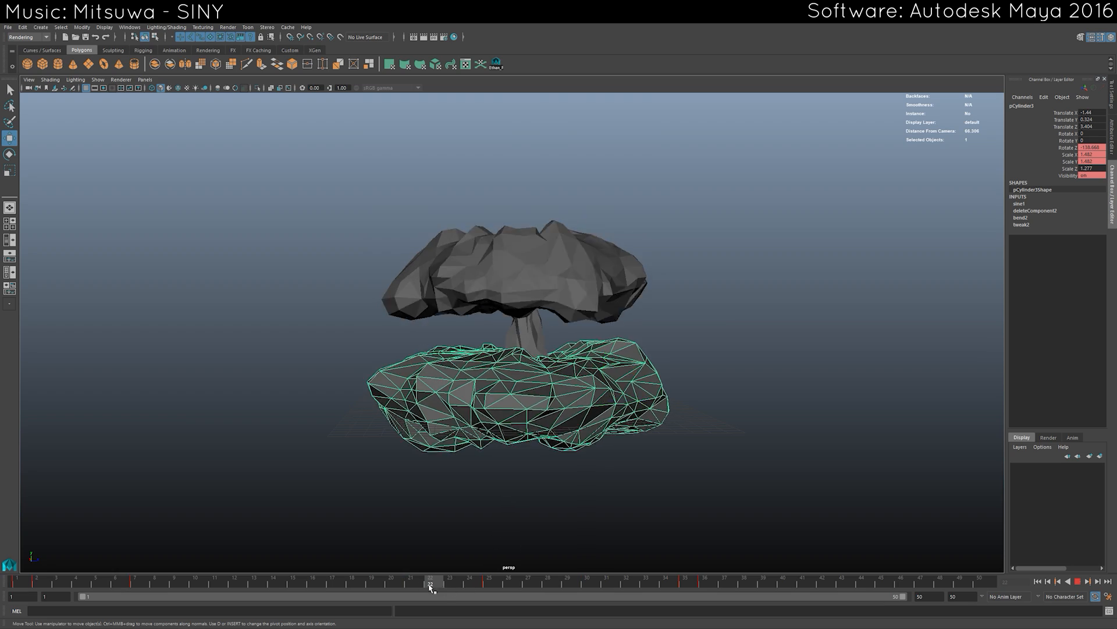
{"action": "mouse_move", "coordinate": [431, 588]}
{"action": "left_mouse_down"}
{"action": "mouse_move", "coordinate": [158, 588]}
{"action": "mouse_move", "coordinate": [522, 588]}
{"action": "left_mouse_up"}
{"action": "left_click_drag", "start_coordinate": [636, 413], "coordinate": [548, 415], "text": "alt"}
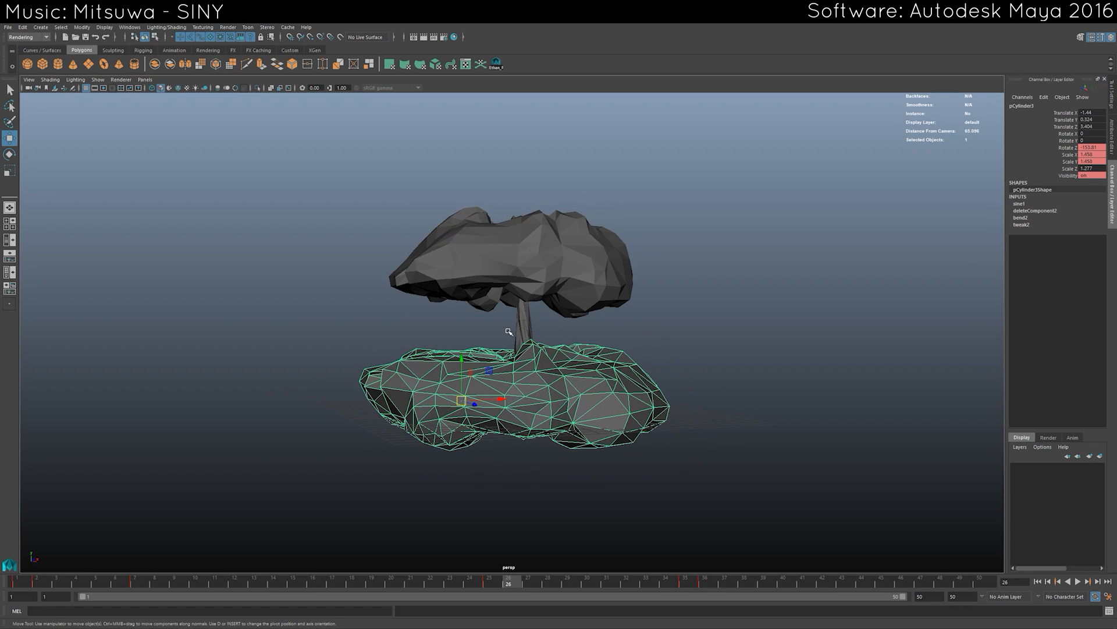
Show the deformers in the viewport again and select the upper ring's flare deformer handle.
{"action": "left_click", "coordinate": [96, 80]}
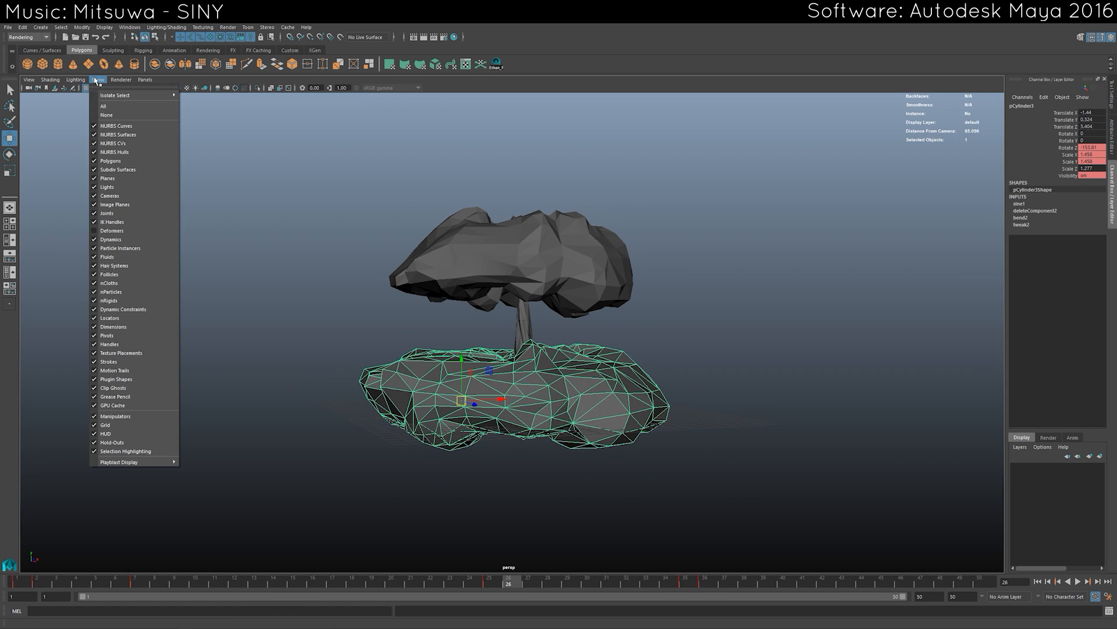
{"action": "left_click", "coordinate": [114, 231]}
{"action": "scroll", "coordinate": [390, 312], "scroll_direction": "up", "scroll_amount": 3}
{"action": "left_click_drag", "start_coordinate": [390, 311], "coordinate": [597, 339]}
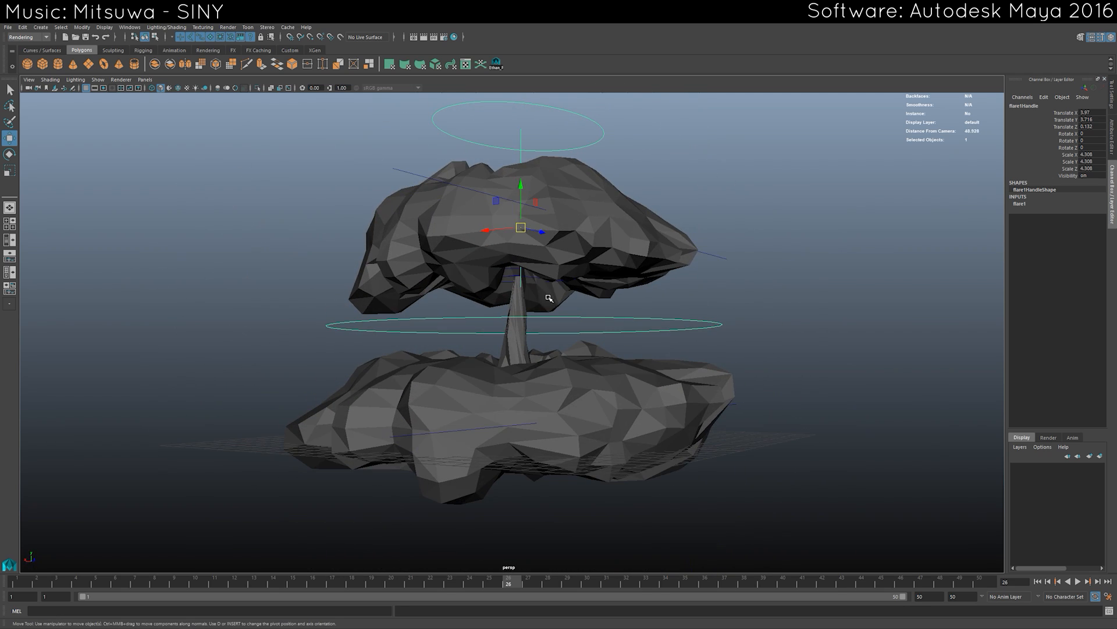
Select the central column and examine how it thins and twists between the rings over the timeline.
{"action": "left_click", "coordinate": [516, 340]}
{"action": "left_click_drag", "start_coordinate": [516, 341], "coordinate": [534, 298], "text": "alt"}
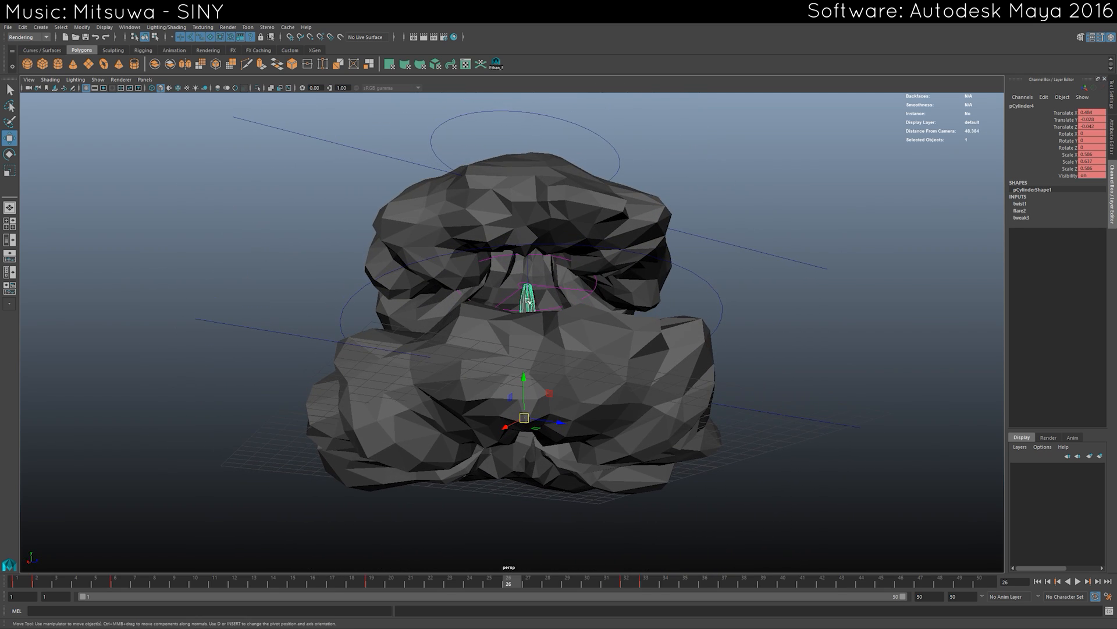
{"action": "left_click_drag", "start_coordinate": [342, 583], "coordinate": [587, 585]}
{"action": "left_click_drag", "start_coordinate": [583, 417], "coordinate": [541, 339], "text": "alt"}
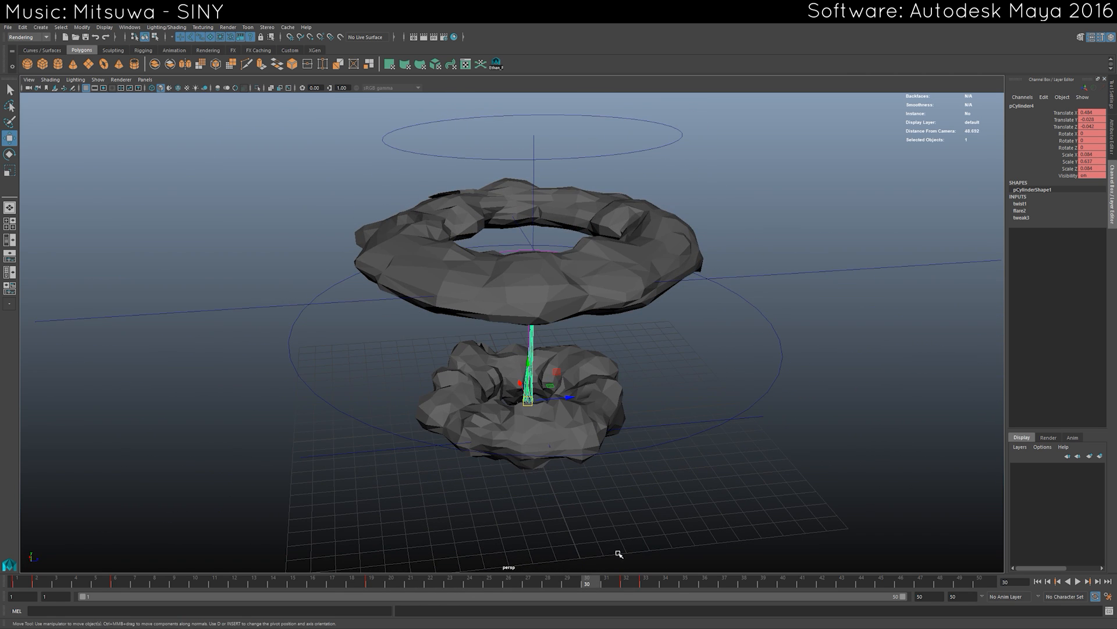
{"action": "left_click_drag", "start_coordinate": [602, 583], "coordinate": [487, 585]}
{"action": "left_click_drag", "start_coordinate": [536, 546], "coordinate": [525, 476], "text": "alt"}
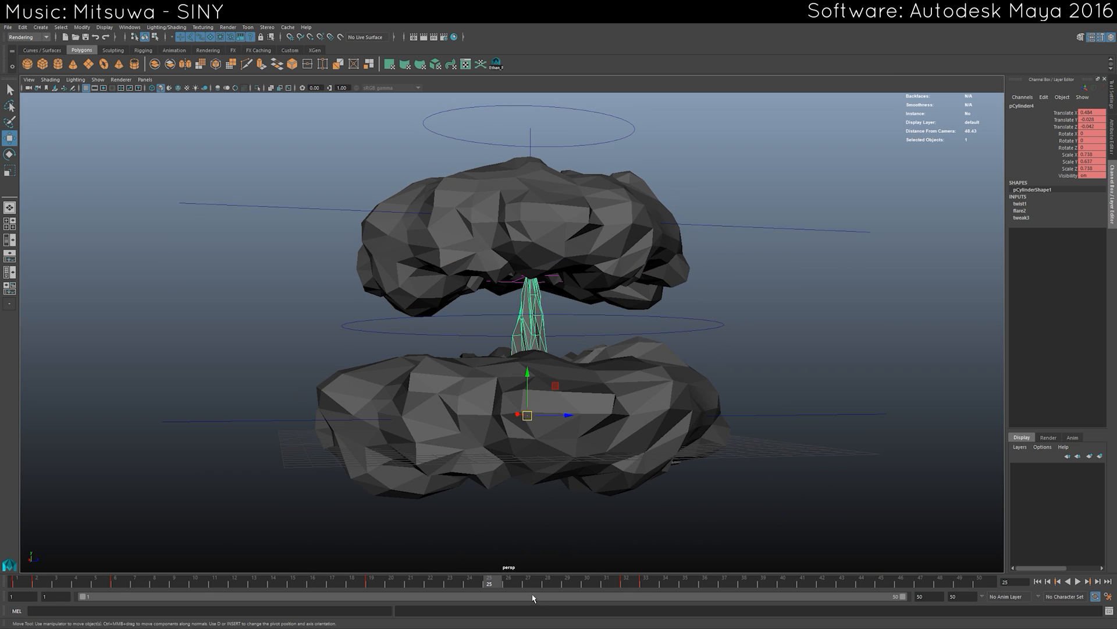
{"action": "left_click_drag", "start_coordinate": [493, 585], "coordinate": [527, 578]}
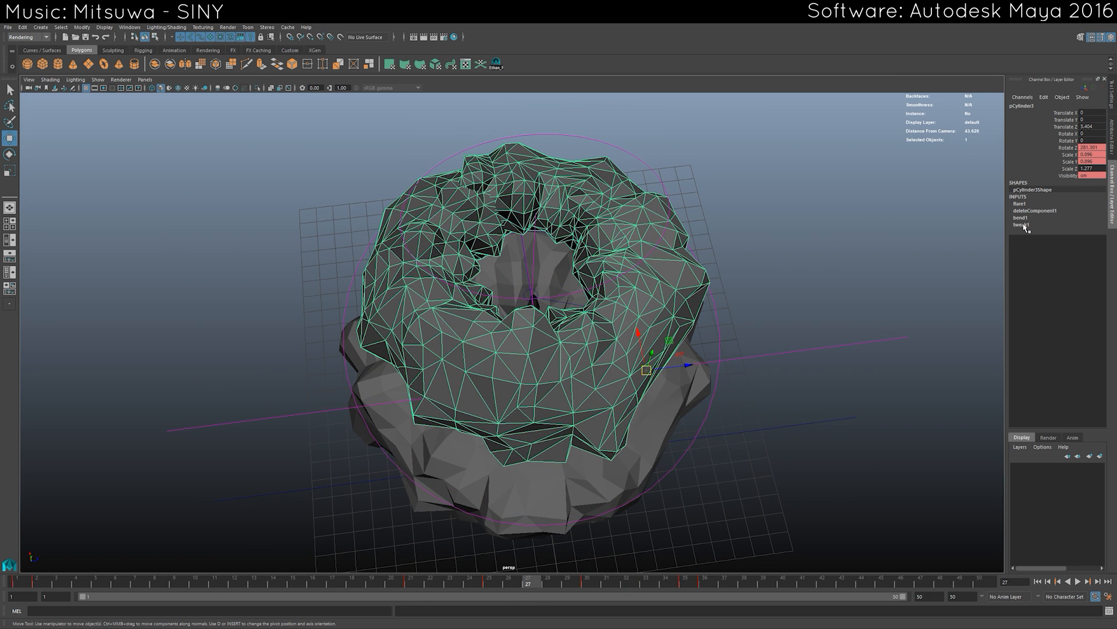
Lower the Envelope of the upper ring's bend deformer to 0 to see the mesh straightened along the timeline.
{"action": "left_click", "coordinate": [1022, 218]}
{"action": "right_click_drag", "start_coordinate": [929, 285], "coordinate": [804, 293], "text": "alt"}
{"action": "left_click", "coordinate": [1066, 225]}
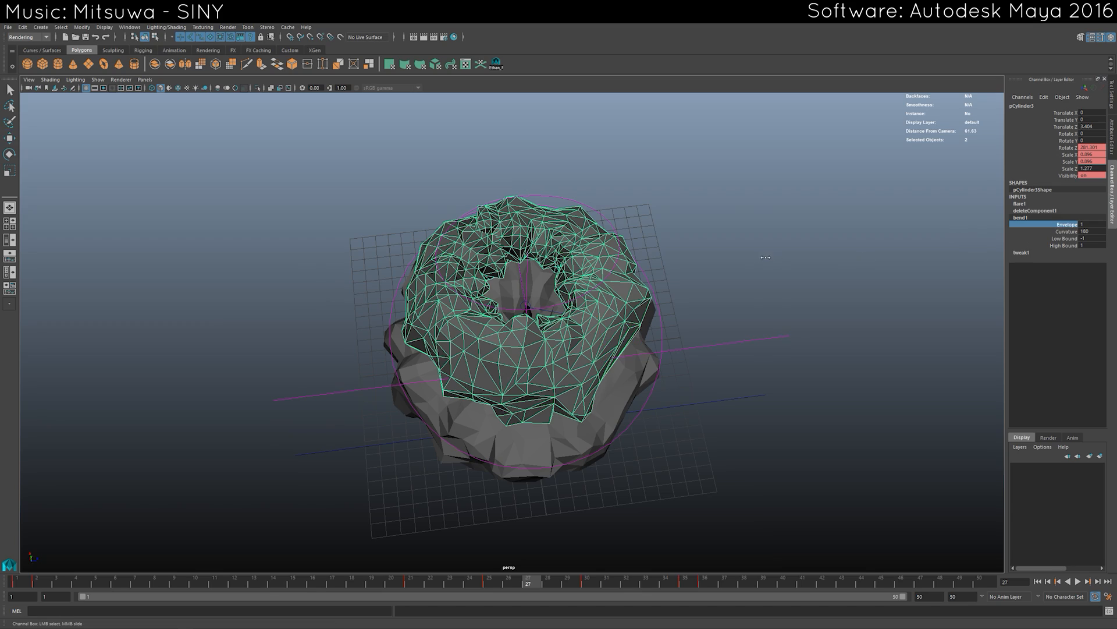
{"action": "middle_click_drag", "start_coordinate": [766, 257], "coordinate": [652, 291]}
{"action": "left_click_drag", "start_coordinate": [637, 310], "coordinate": [607, 353], "text": "alt"}
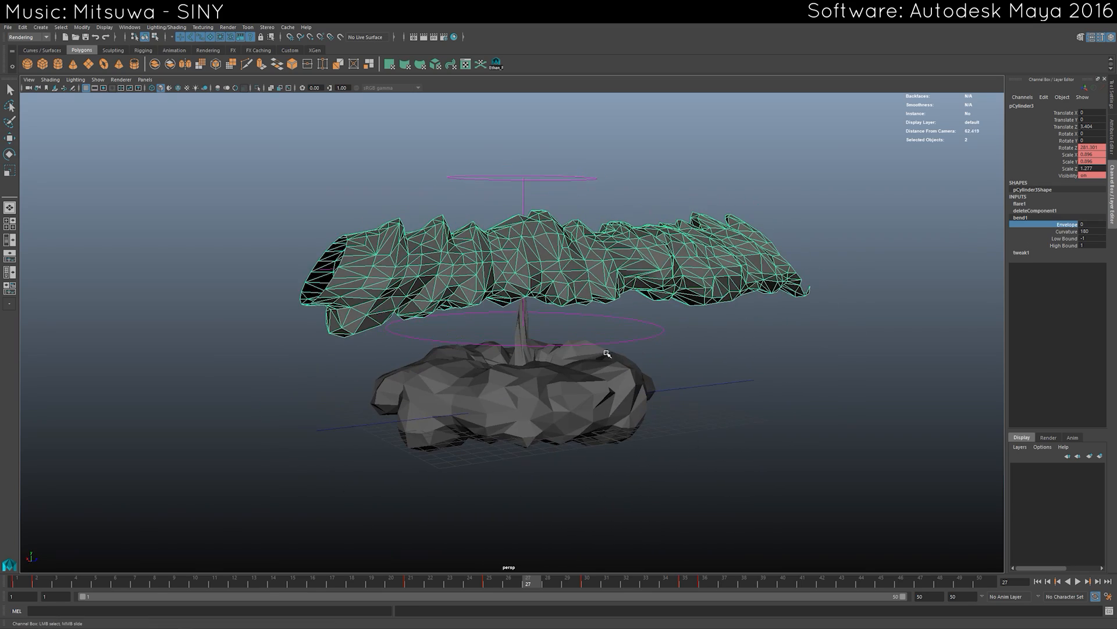
{"action": "left_click_drag", "start_coordinate": [543, 581], "coordinate": [475, 586]}
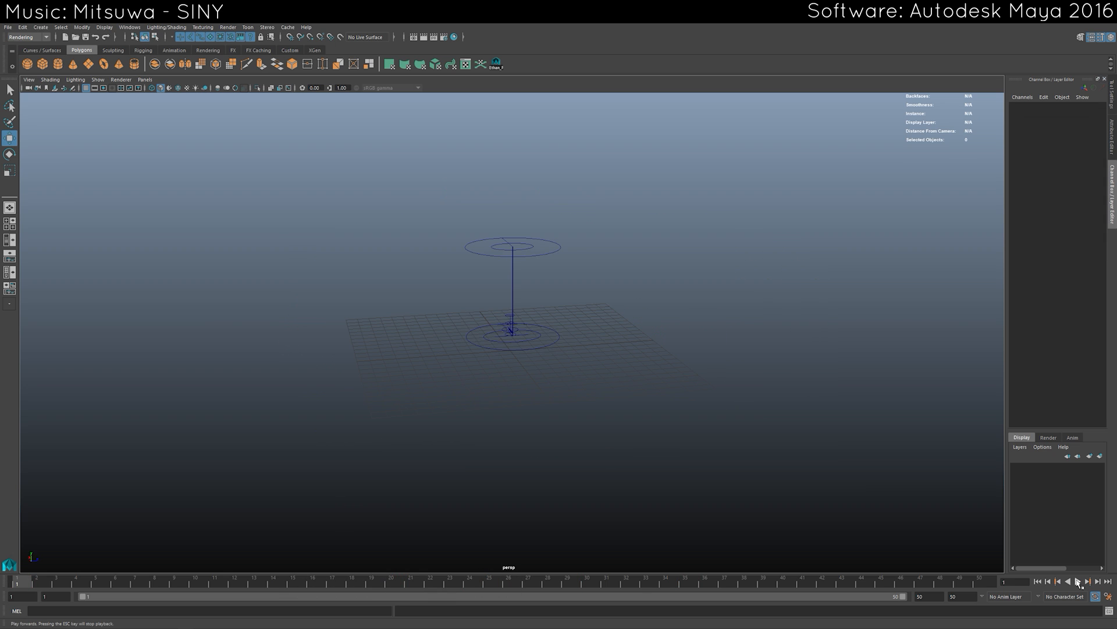
Play the finished animation with the dynamics and deformers hidden in the viewport, and stop playback.
{"action": "left_click", "coordinate": [1079, 581]}
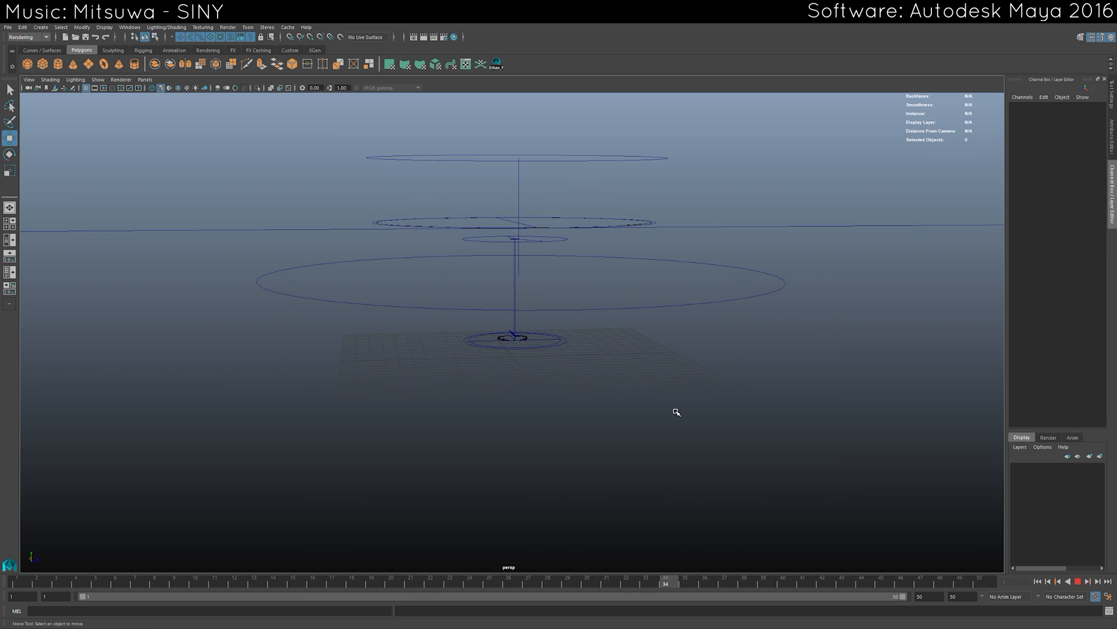
{"action": "left_click", "coordinate": [97, 79]}
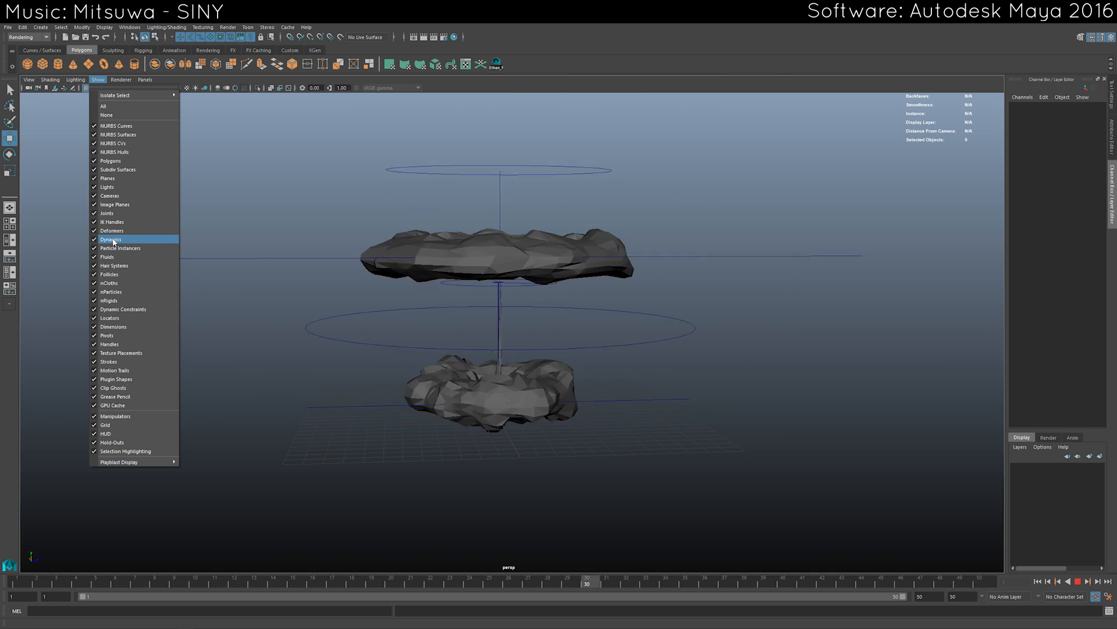
{"action": "left_click", "coordinate": [113, 240]}
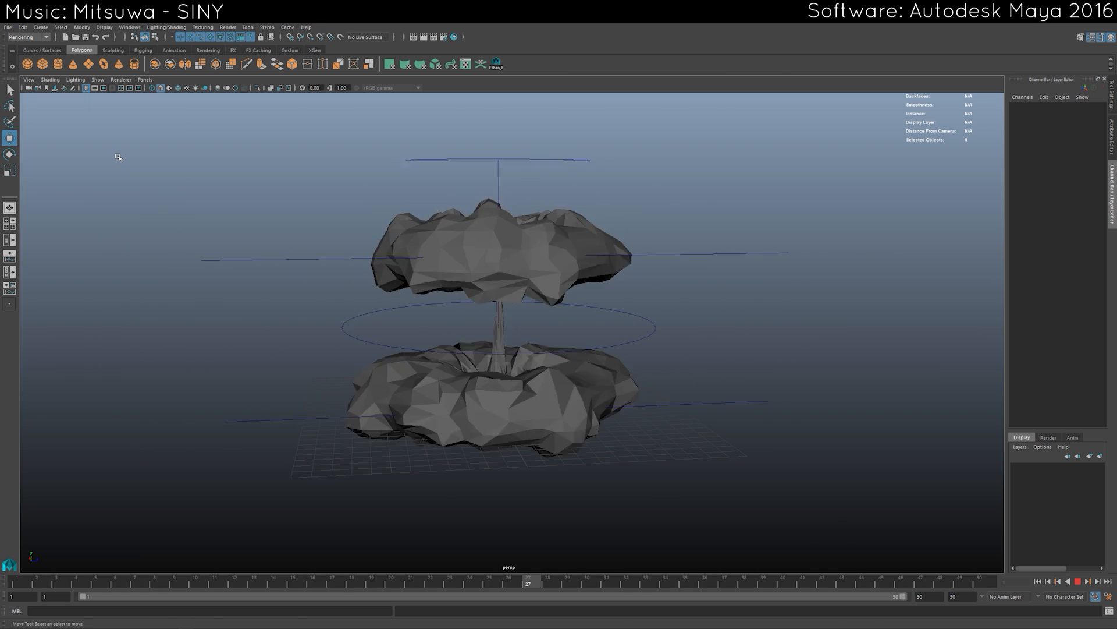
{"action": "left_click", "coordinate": [97, 80]}
{"action": "left_click", "coordinate": [117, 229]}
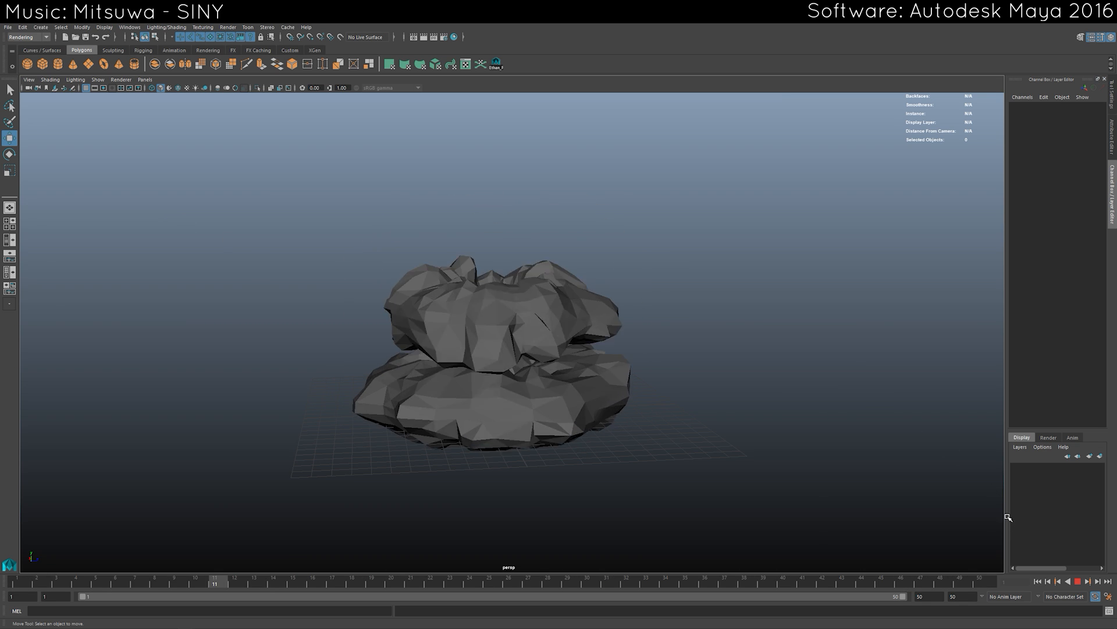
{"action": "left_click", "coordinate": [1078, 581]}
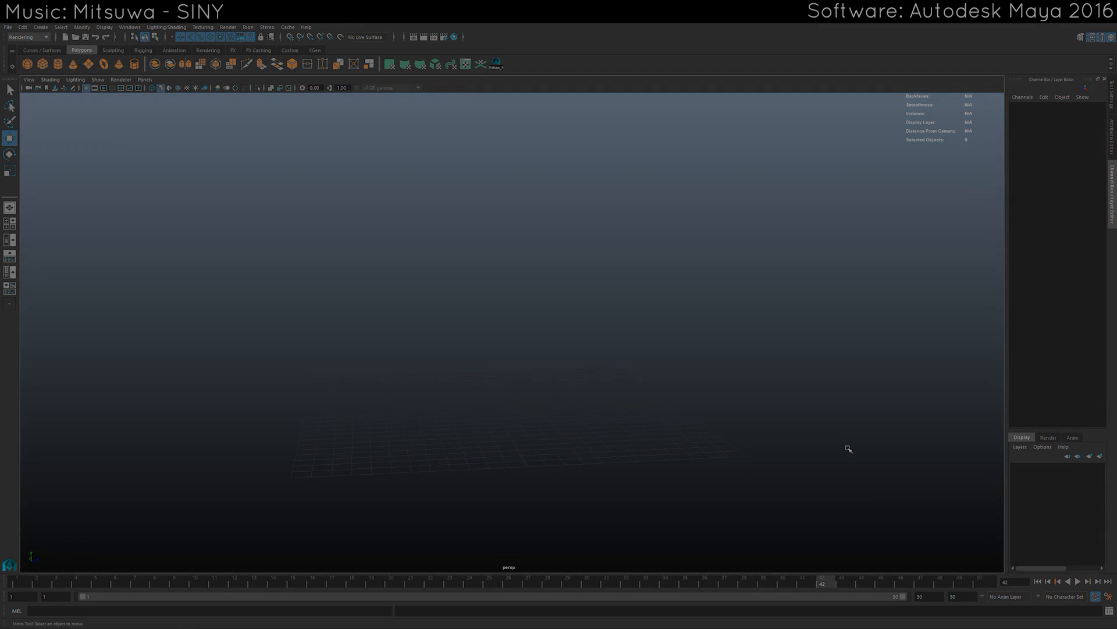